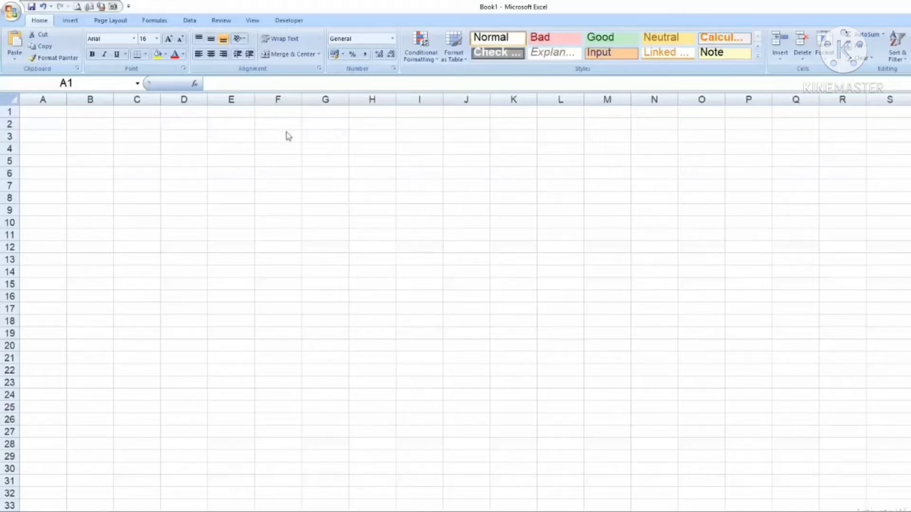
Step: Select whole columns E, A, B, C and E again, one after another, to examine the column headings
click(229, 99)
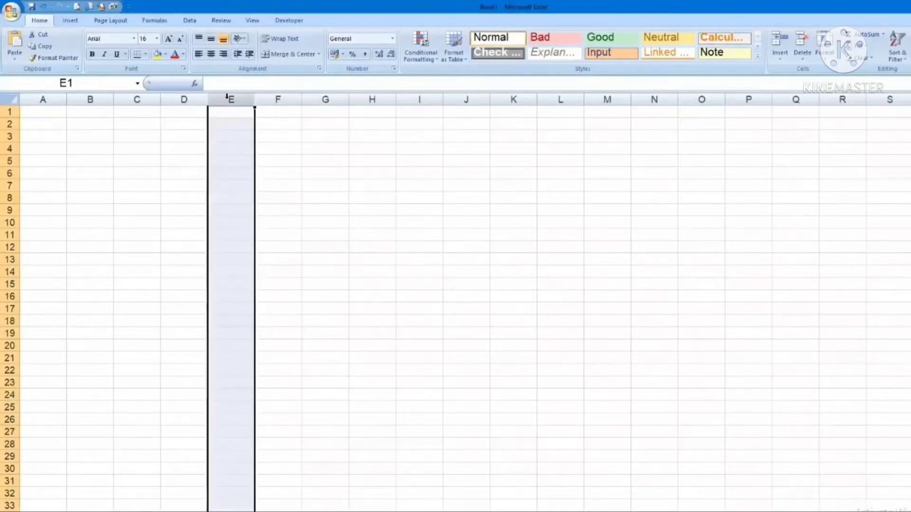
click(43, 99)
click(90, 99)
click(137, 99)
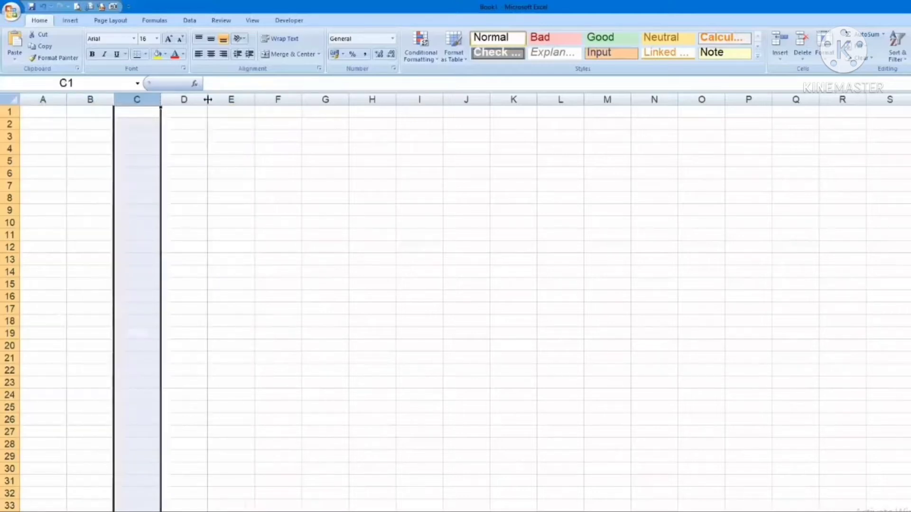
click(233, 98)
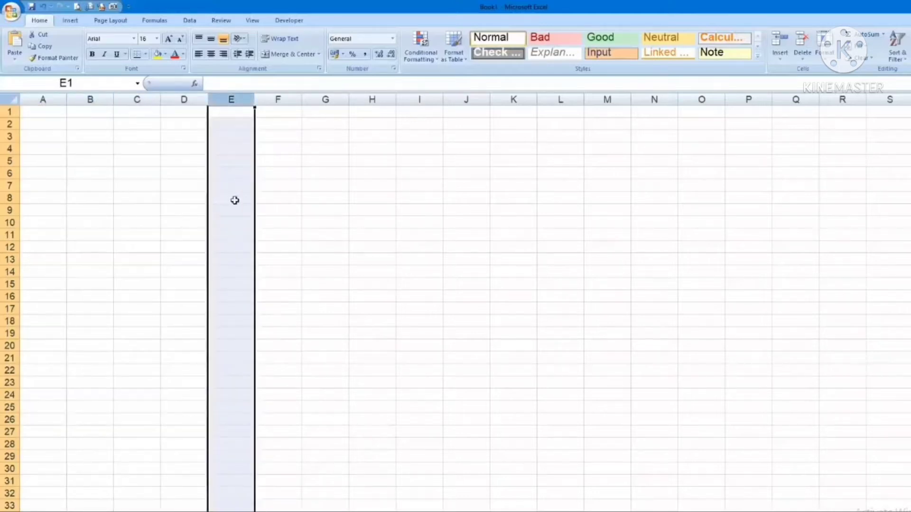
Step: Select whole rows 2, 10 and 6, column D, and row 5 in turn to examine how rows and columns cross
click(9, 124)
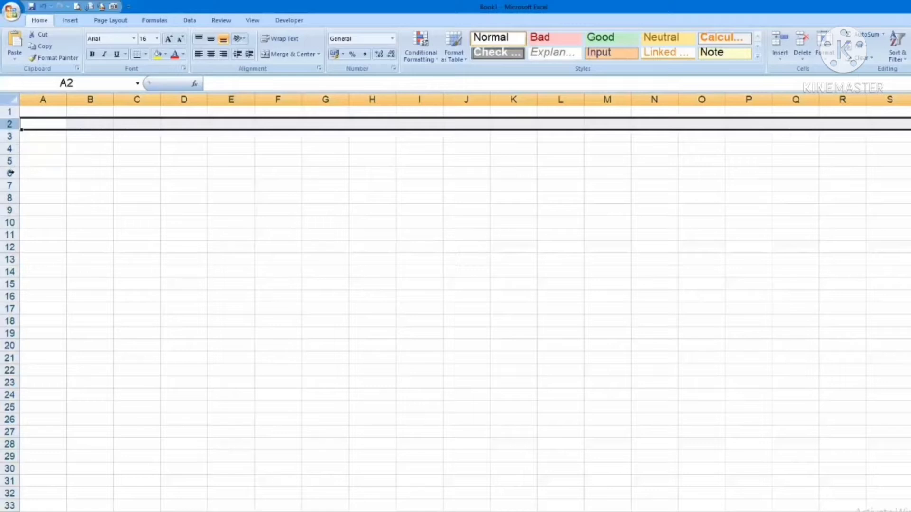
click(9, 222)
click(7, 173)
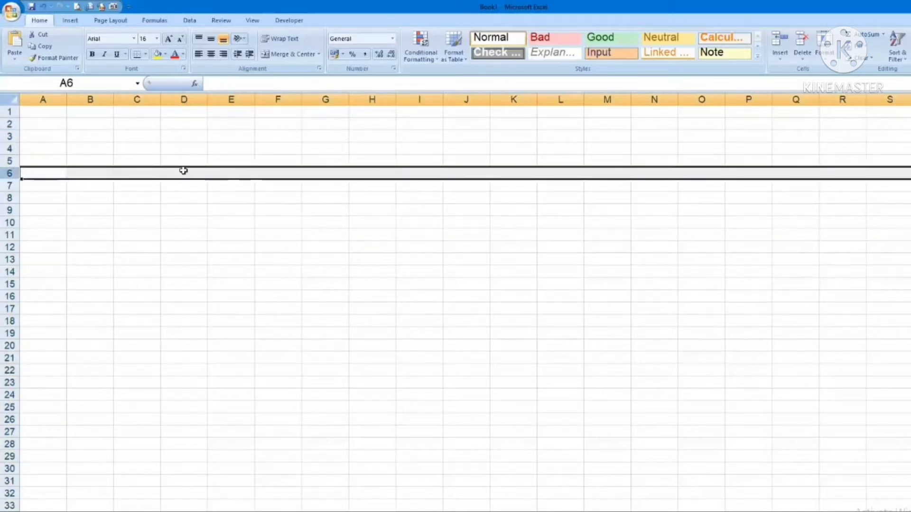
click(183, 95)
click(9, 161)
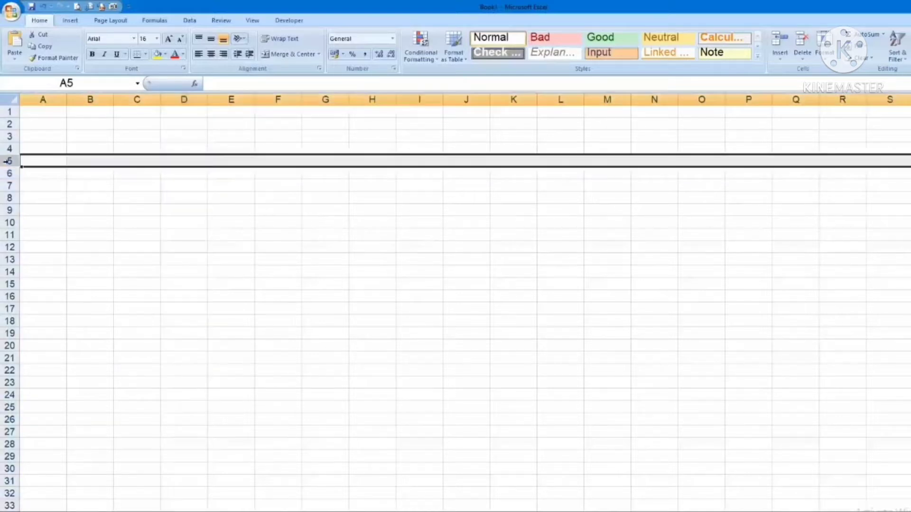
Step: Select cells D5, C5, E3, A1, C4, F6, D7 and A1 in turn to examine their cell addresses
click(185, 159)
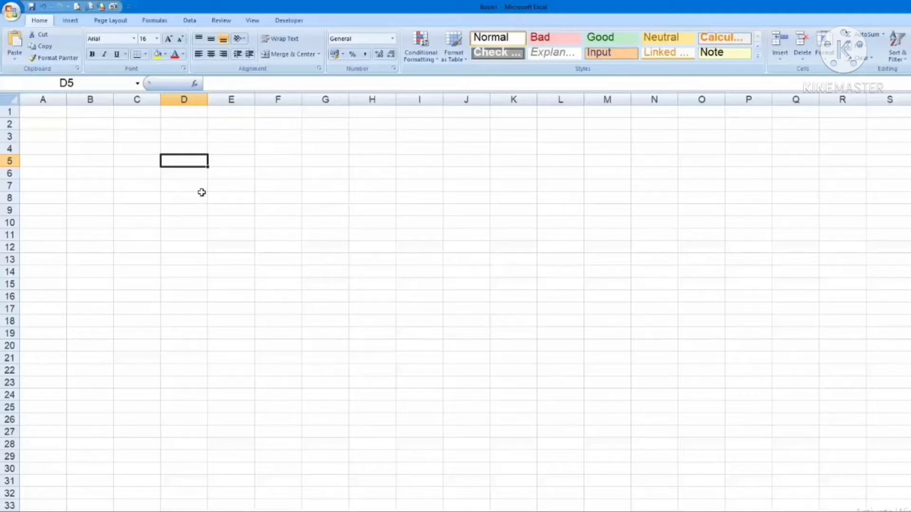
click(143, 160)
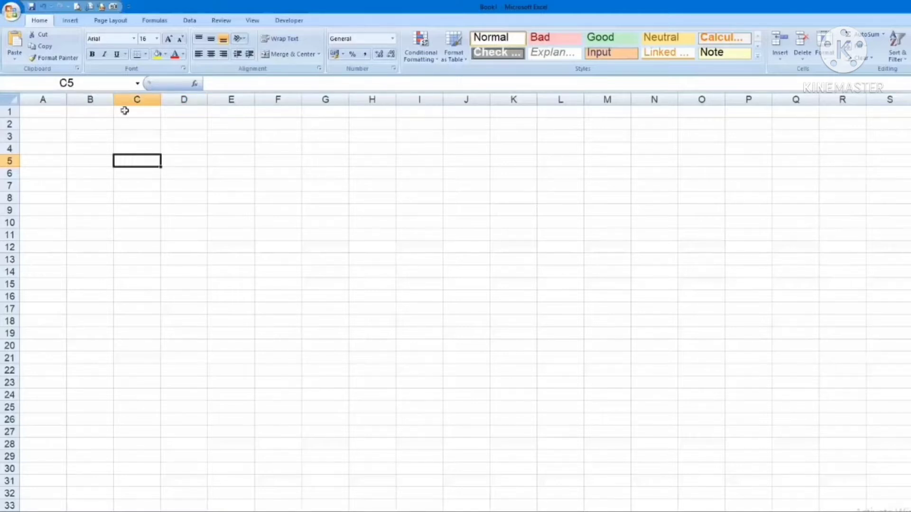
click(240, 136)
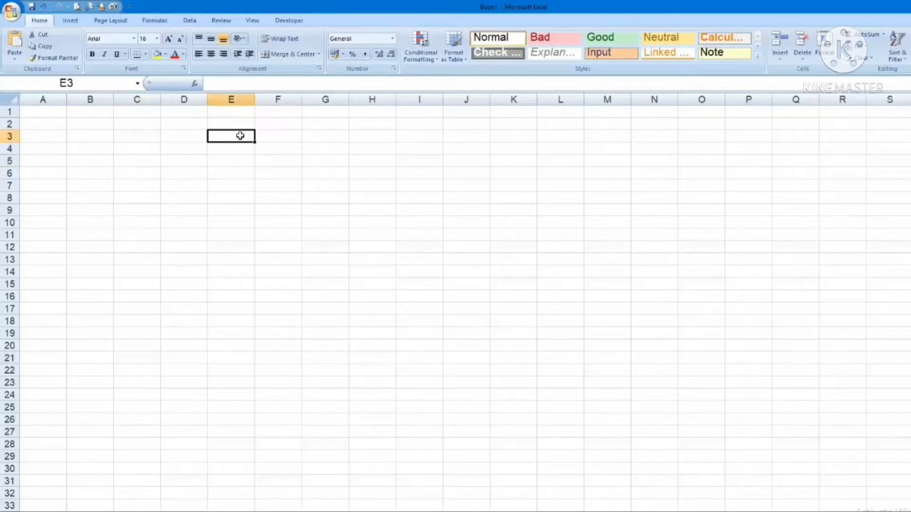
key(ctrl+Home)
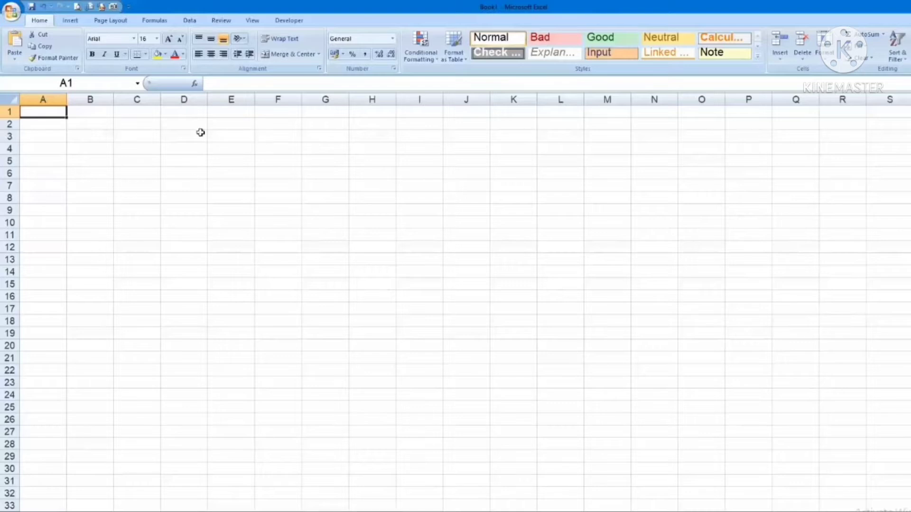
click(124, 153)
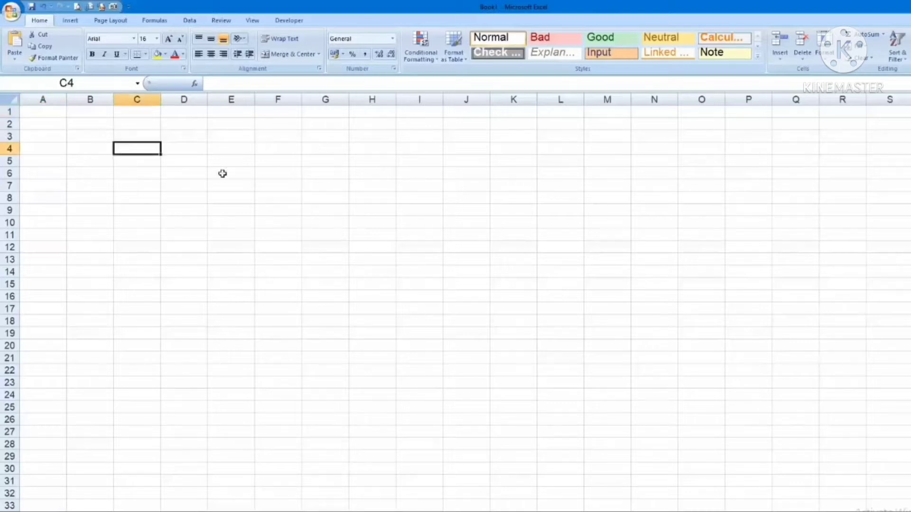
click(278, 173)
click(197, 184)
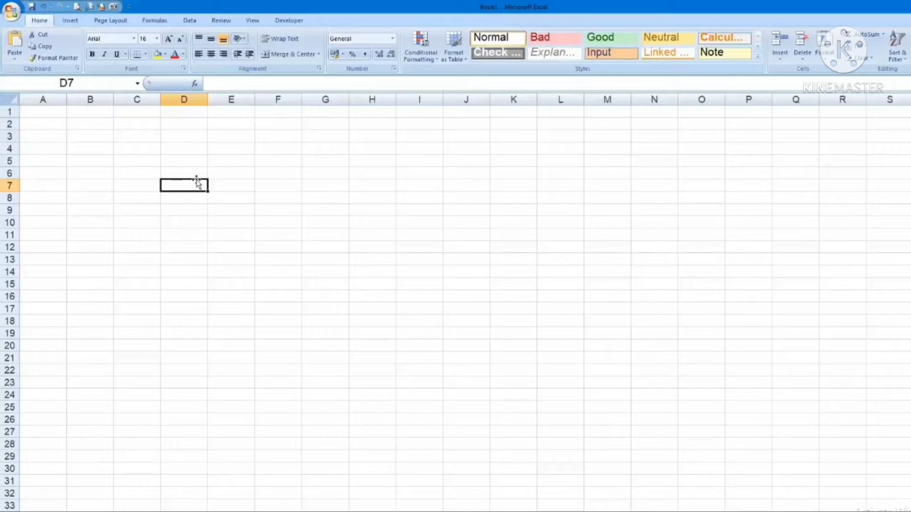
click(53, 114)
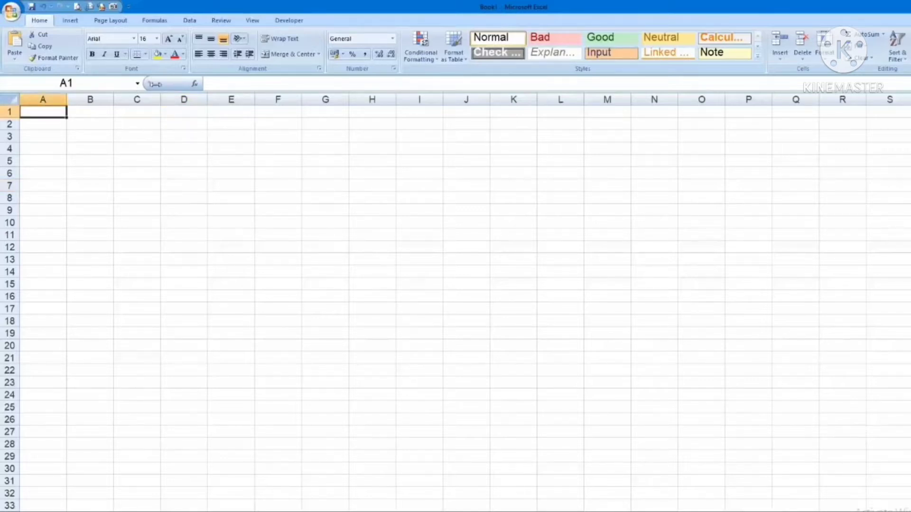
click(205, 85)
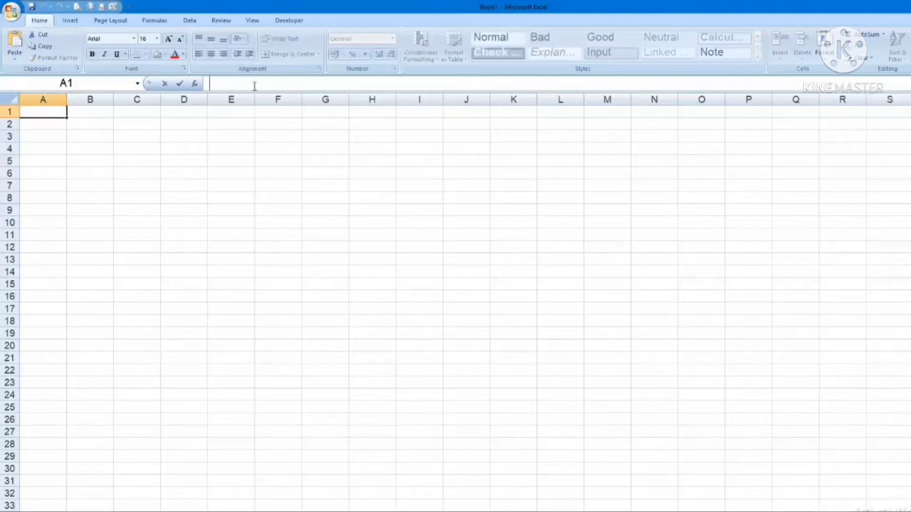
click(92, 126)
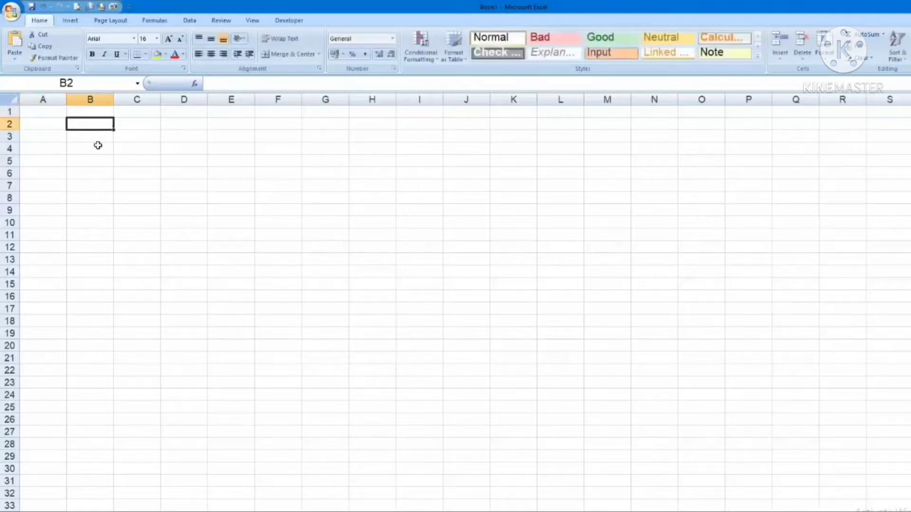
text(1254)
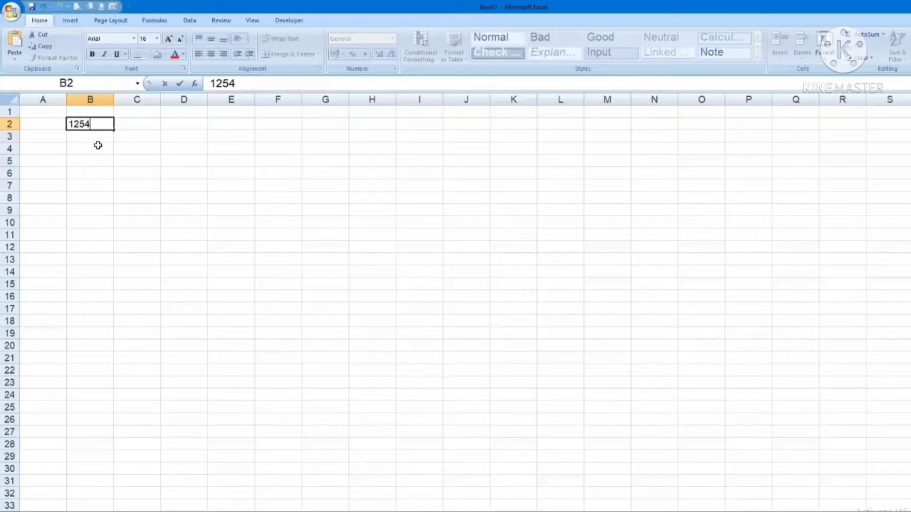
key(Escape)
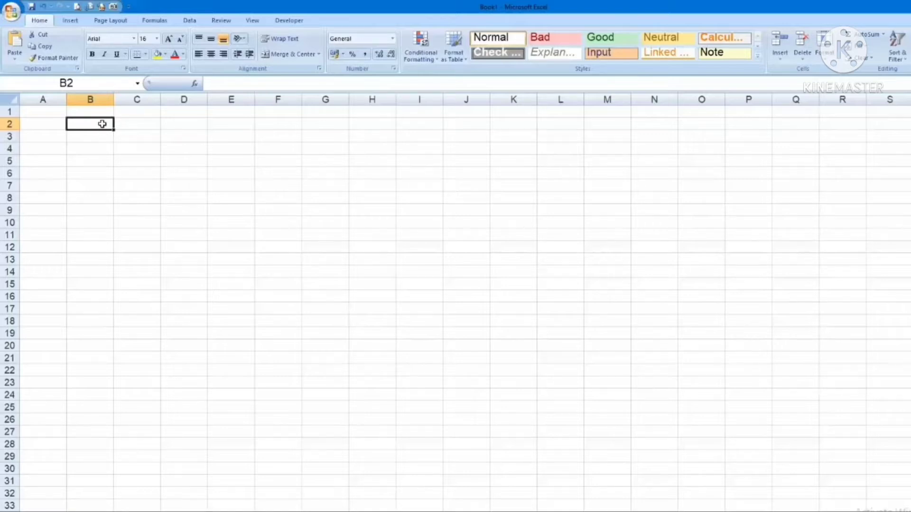
click(238, 83)
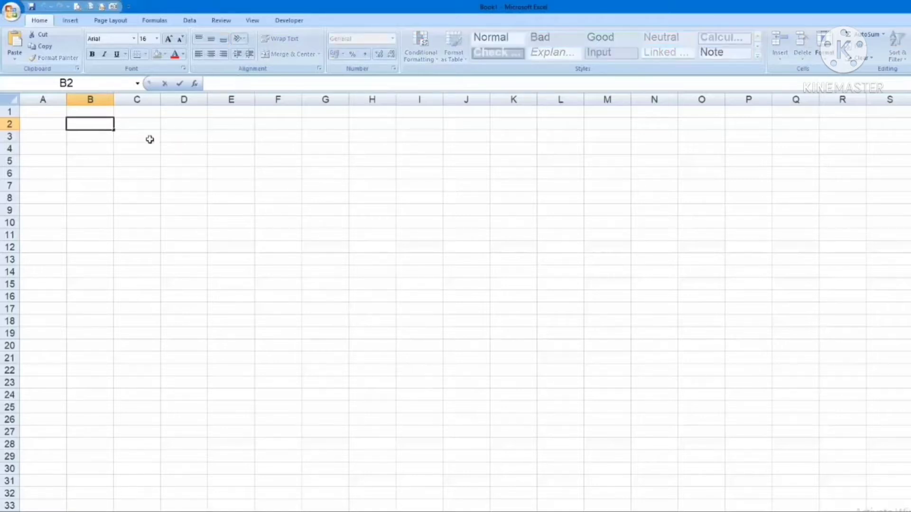
Step: Enter the number 25 in both cell C1 and cell C2
click(141, 113)
text(25)
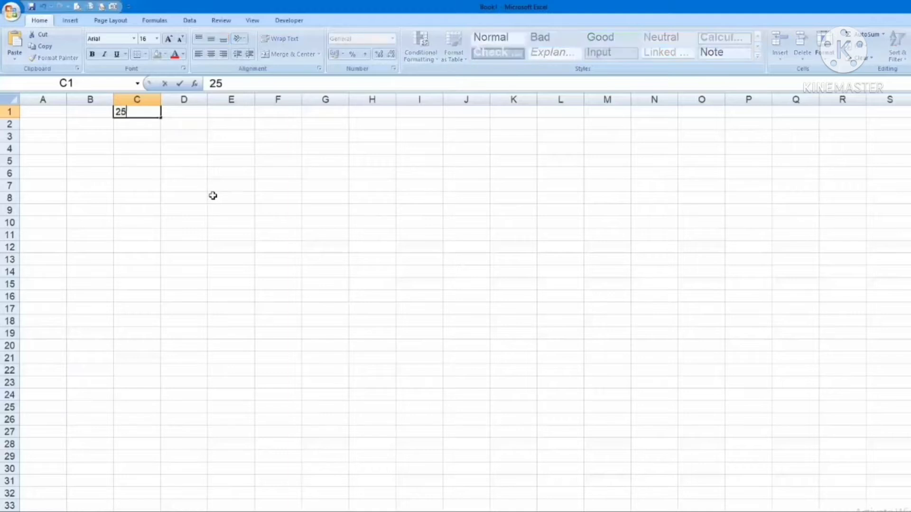
key(Return)
text(25)
key(Return)
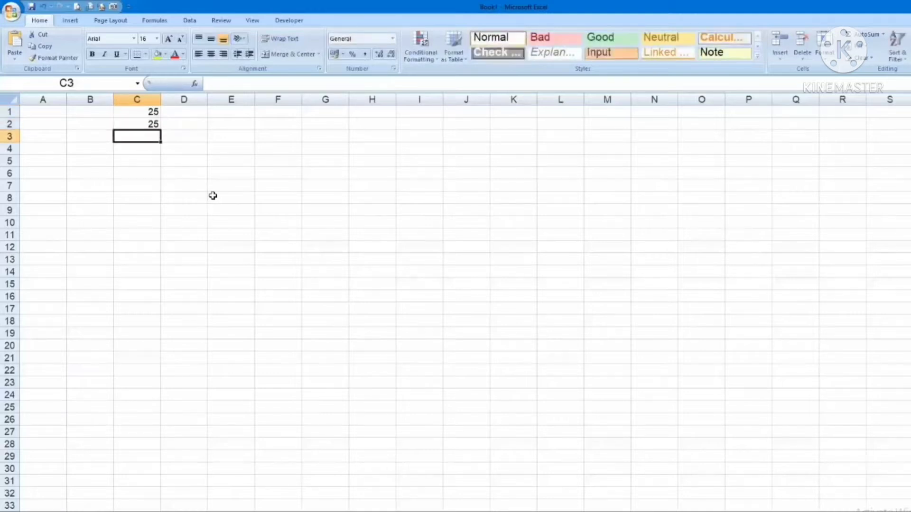
Step: Enter the formula =C1+C2 in cell C3 to add the two numbers above it
text(=)
key(Up)
key(Up)
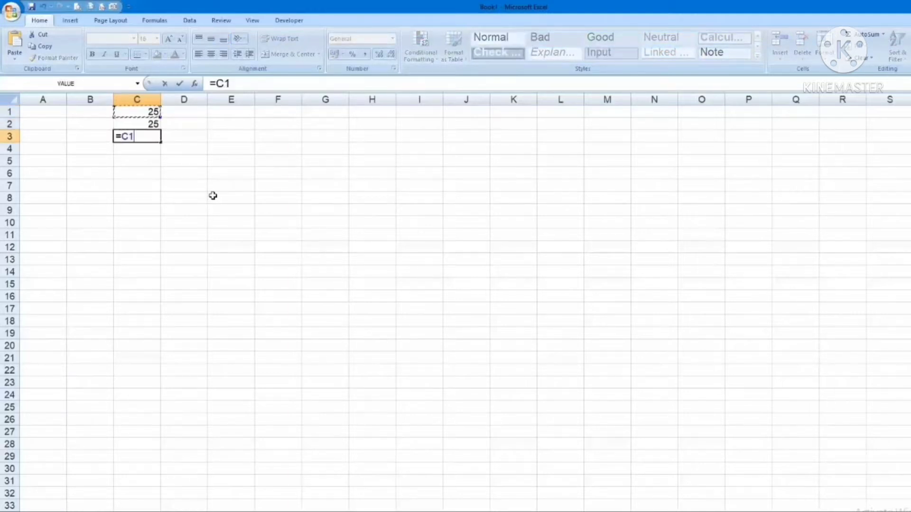
text(+)
key(Up)
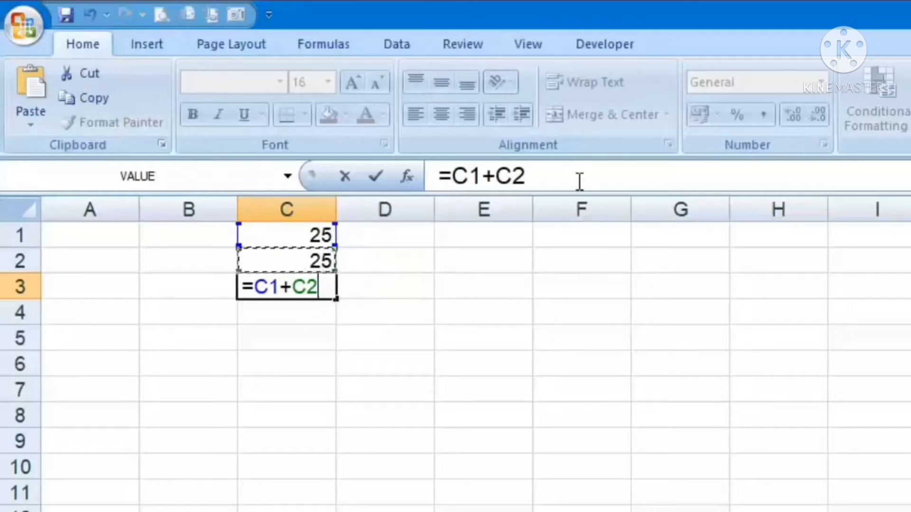
key(Return)
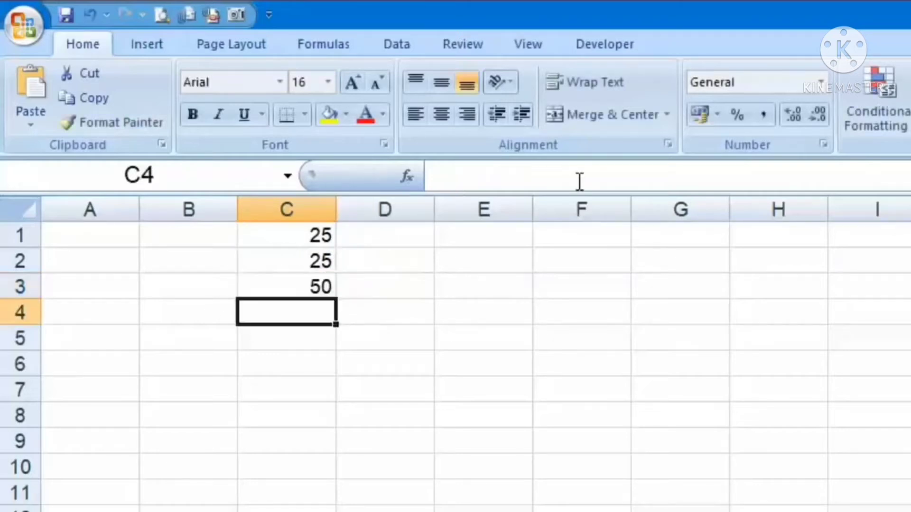
Step: Try a wider column C and a taller row 3, and undo the row height change
click(245, 281)
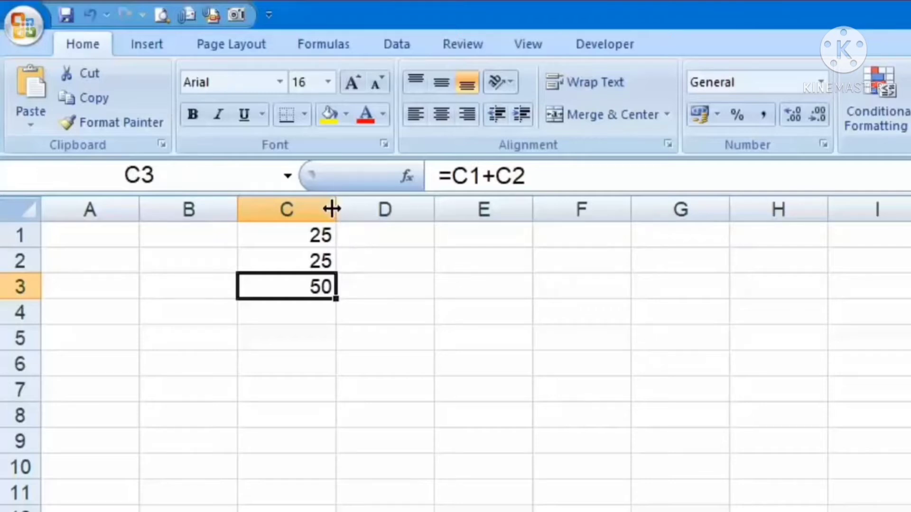
drag(331, 209, 423, 210)
click(28, 298)
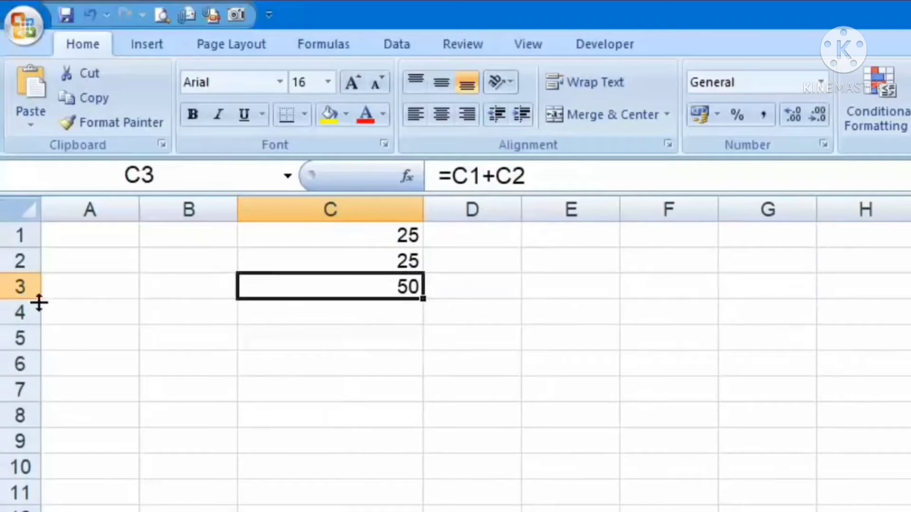
drag(23, 300, 30, 340)
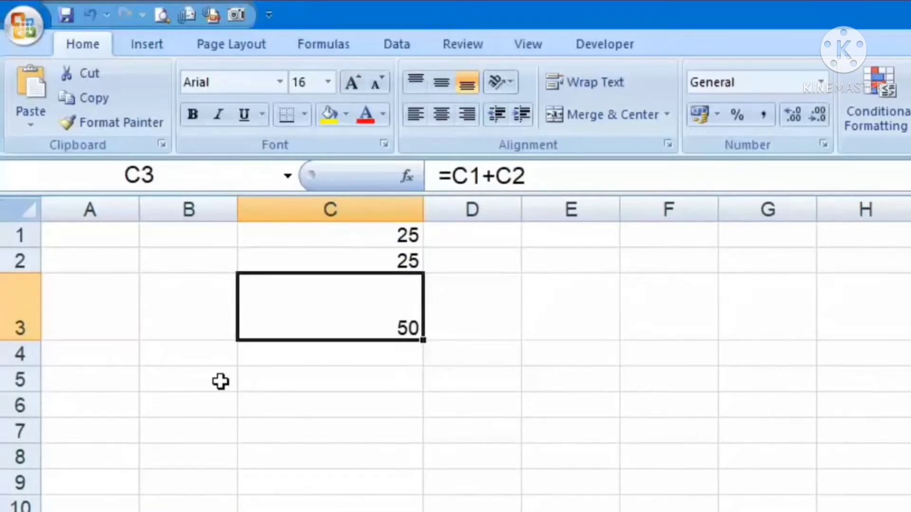
key(ctrl+z)
Step: Resize columns A through G together to one equal width, slightly narrower than the default columns
drag(104, 195, 730, 207)
drag(525, 211, 572, 208)
drag(636, 218, 527, 215)
drag(290, 218, 321, 219)
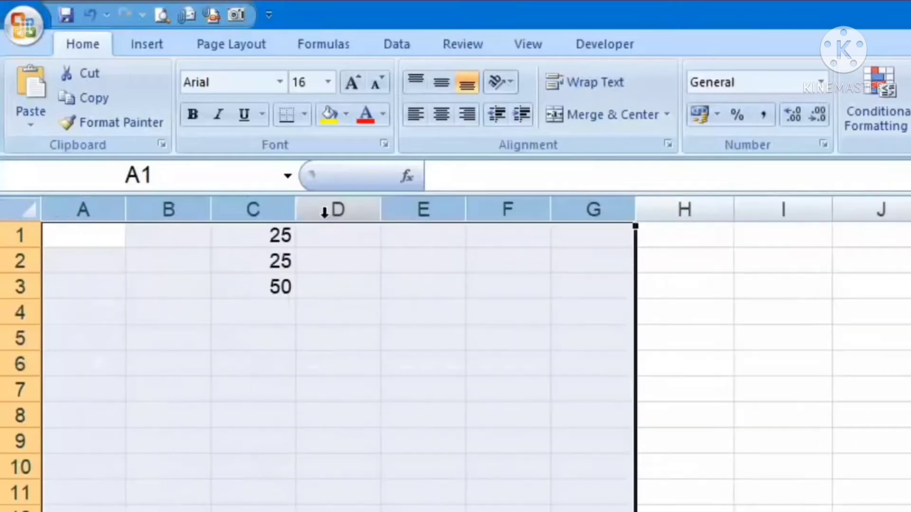
click(329, 396)
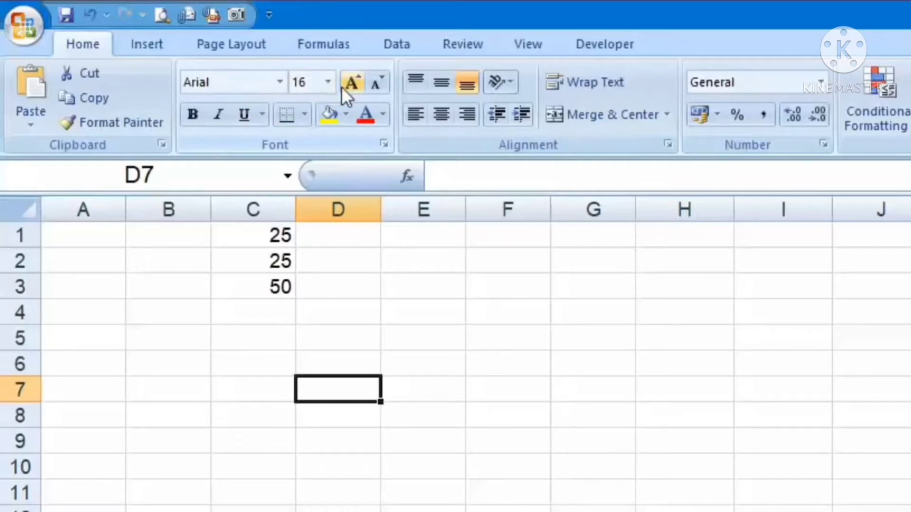
Step: Increase the font size of the number in cell C1 to 24
click(266, 256)
click(274, 234)
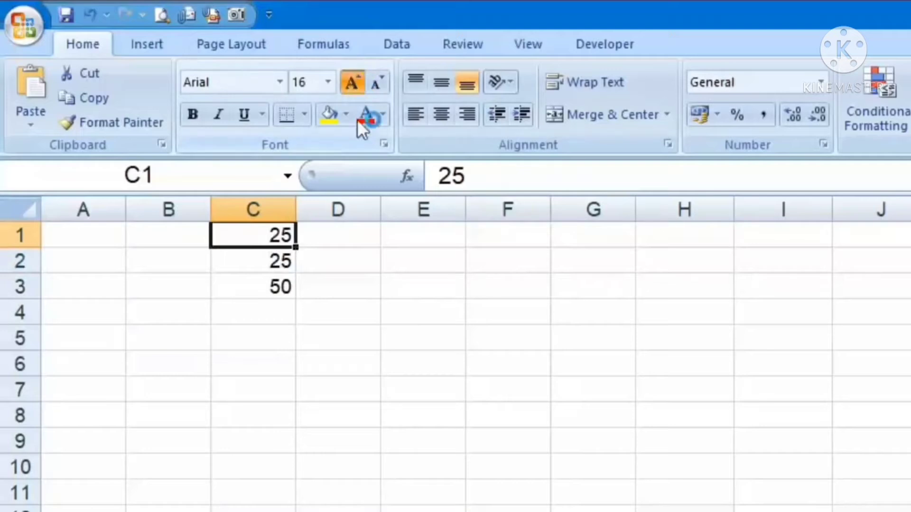
click(359, 92)
click(360, 92)
click(359, 92)
click(359, 92)
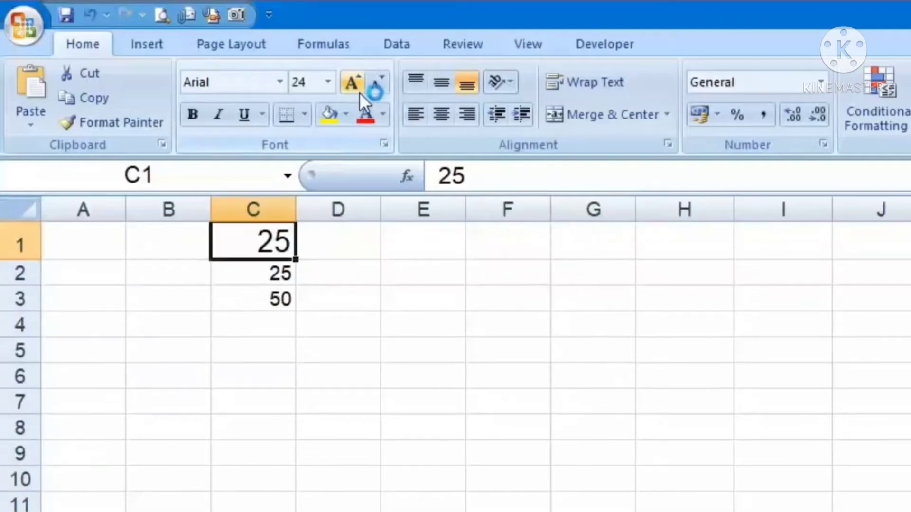
Step: Try the Aparajita and Arial Black fonts on cell C1, and undo both font changes
click(279, 83)
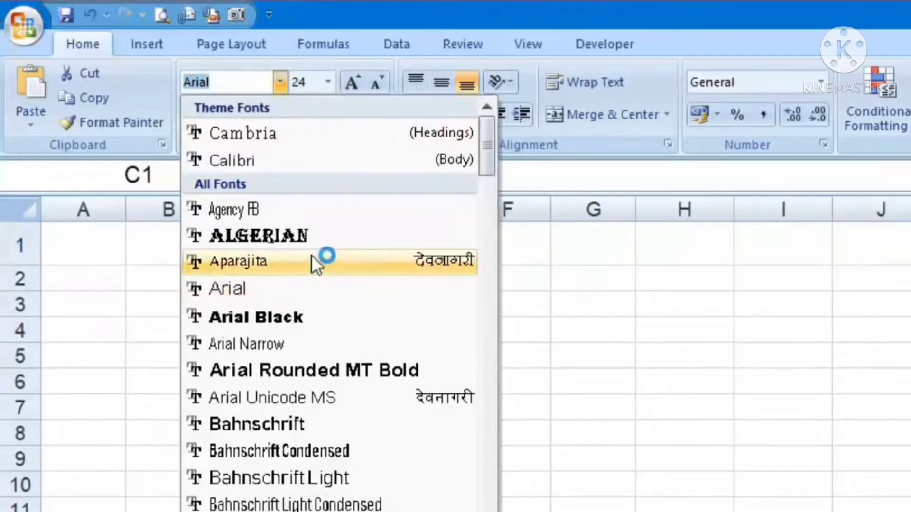
click(312, 260)
click(283, 78)
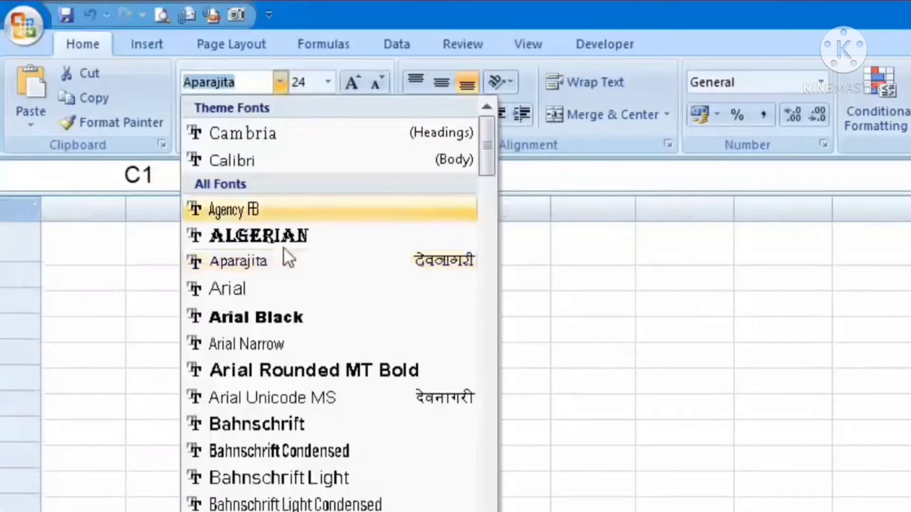
click(288, 323)
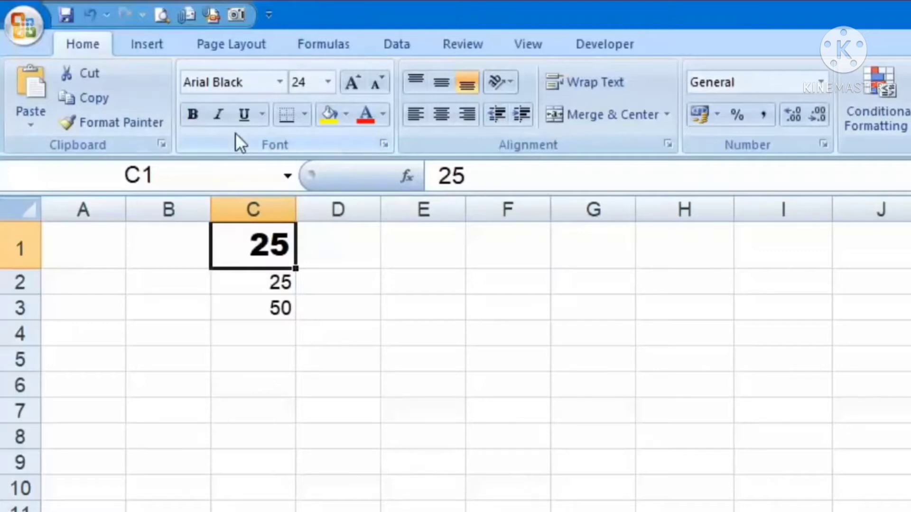
key(ctrl+z)
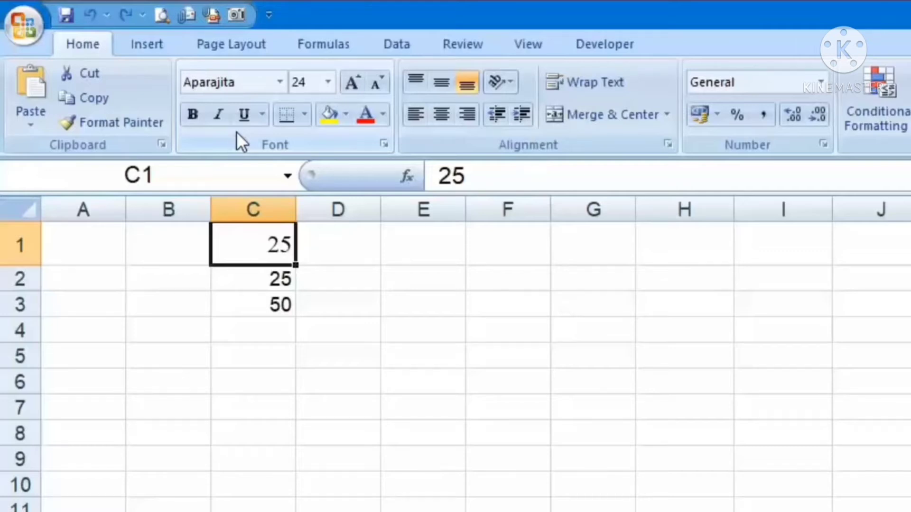
key(ctrl+z)
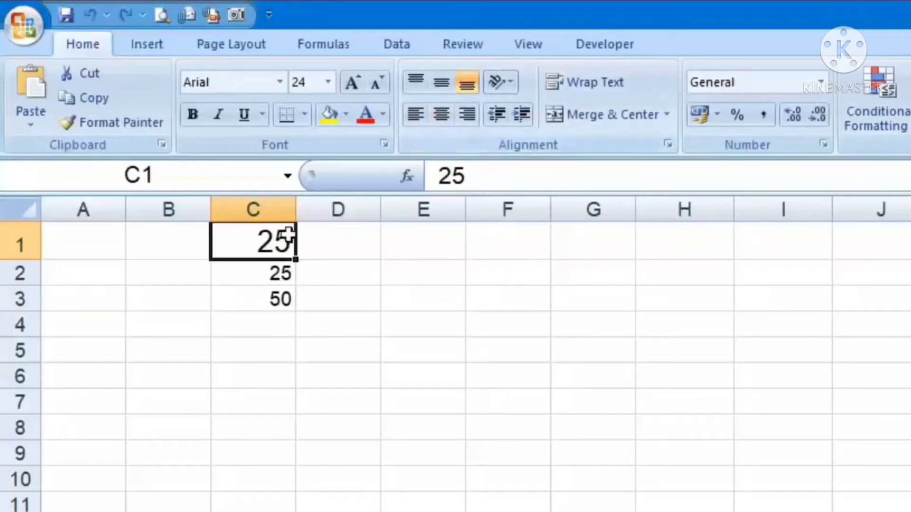
Step: Make row 1 much taller and column C much wider, and center the number in C1 vertically and horizontally
drag(23, 260, 24, 345)
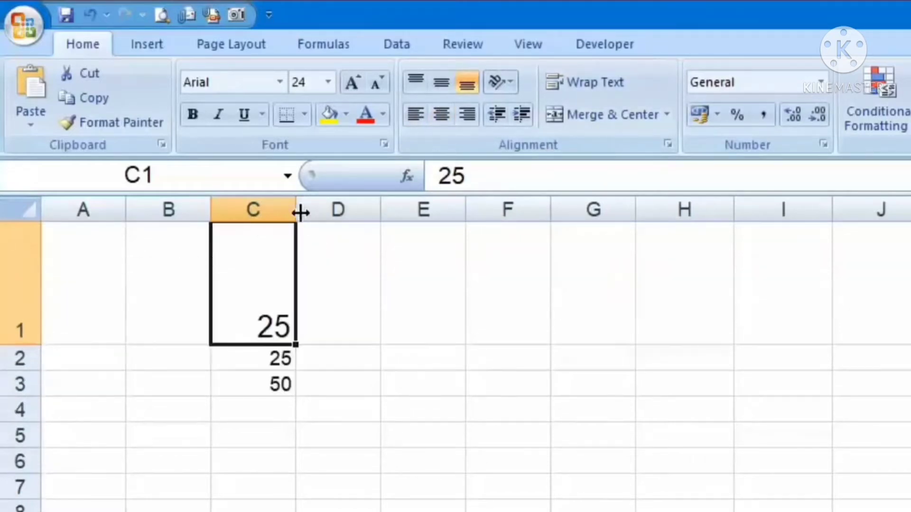
drag(301, 209, 488, 209)
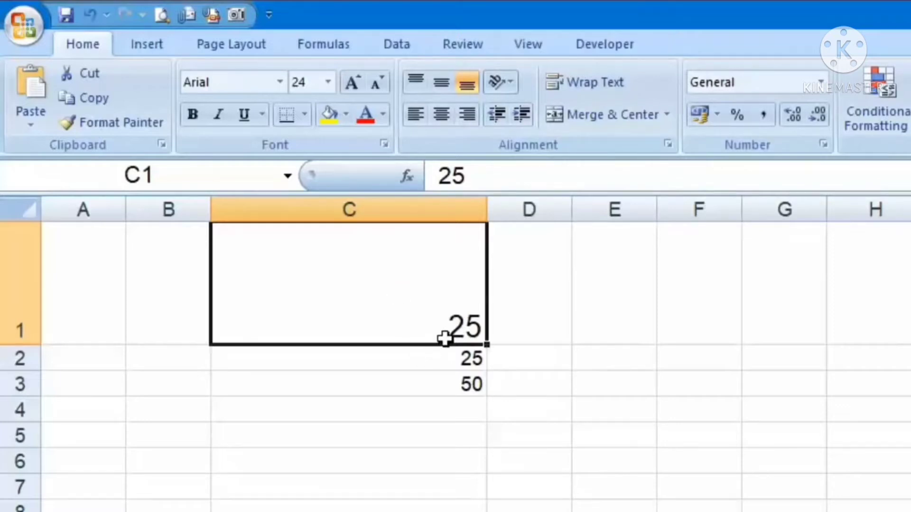
click(440, 82)
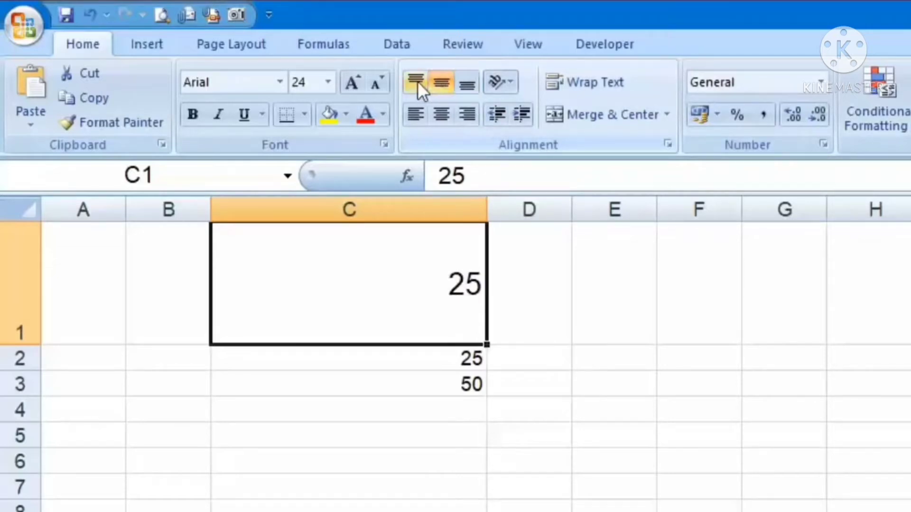
click(417, 81)
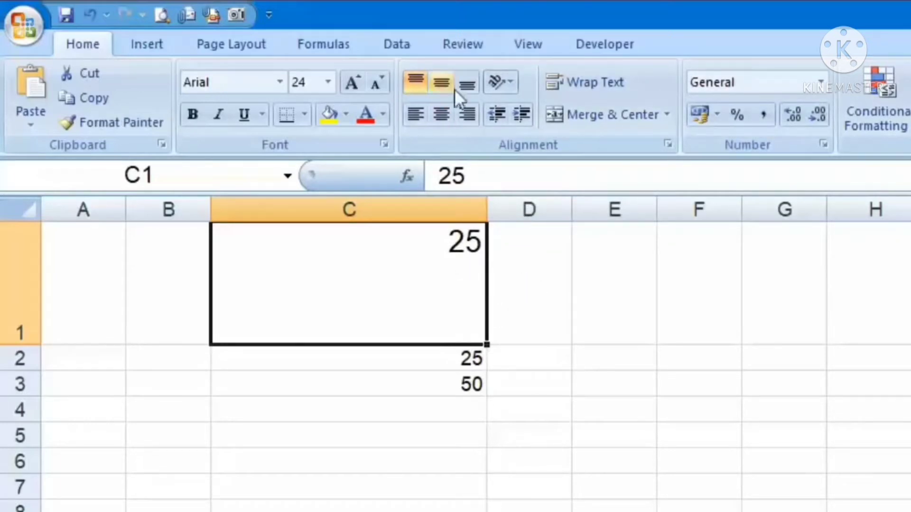
click(440, 114)
click(450, 75)
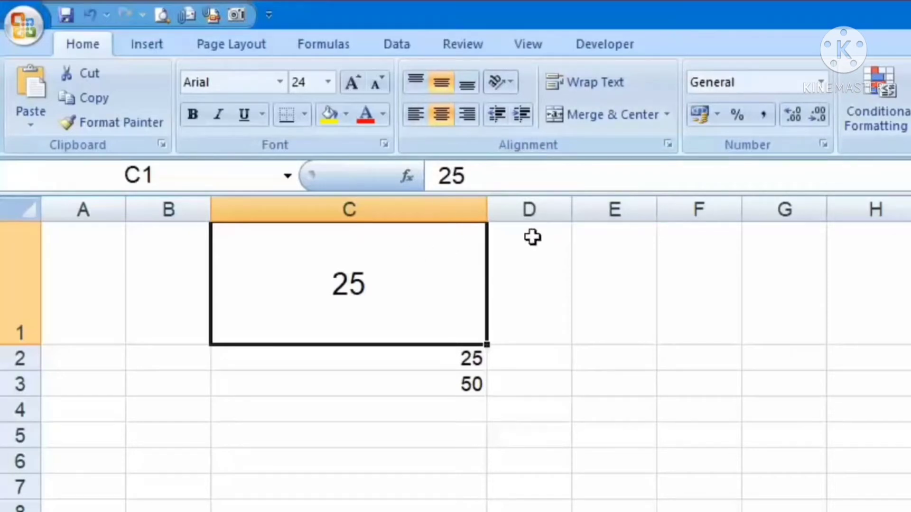
Step: Try the Rotate Text Up and Rotate Text Down orientations on the number in cell C1
click(509, 81)
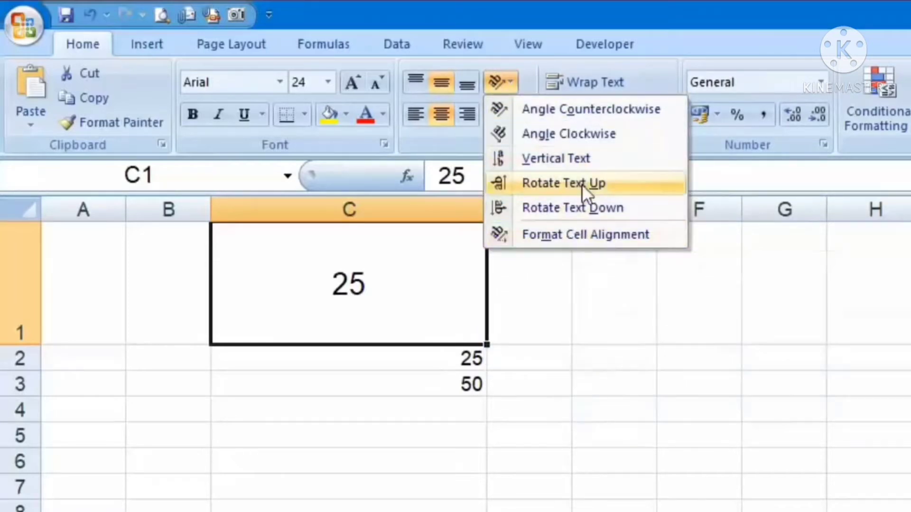
click(582, 184)
click(508, 82)
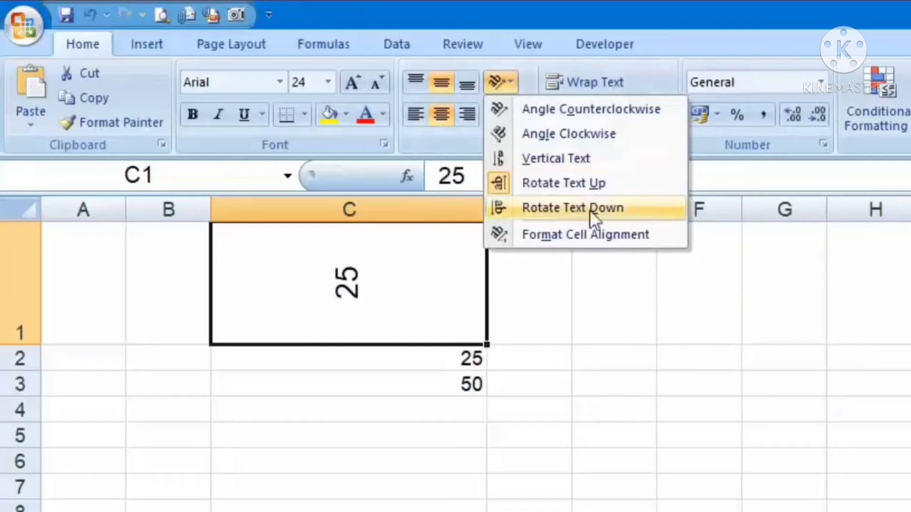
click(608, 208)
Step: Set the text orientation of cell C1 to 50 degrees through the cell alignment settings
click(499, 82)
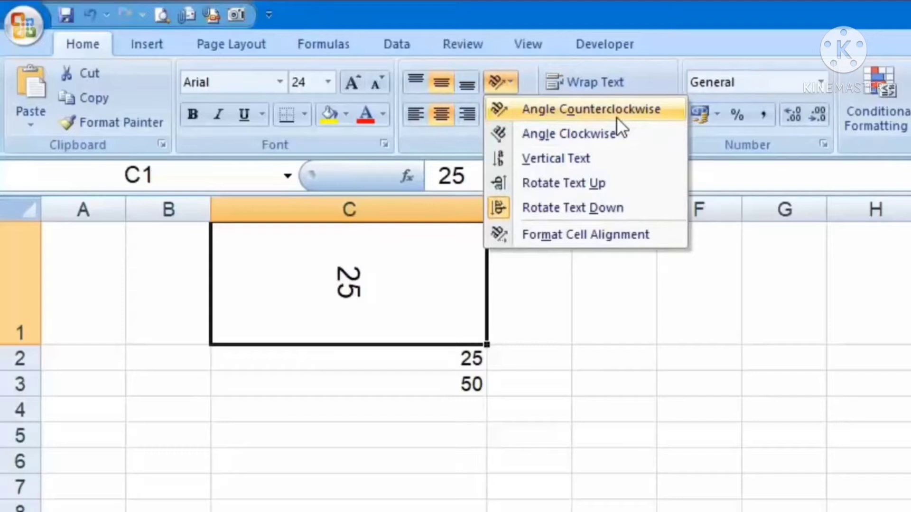
click(658, 241)
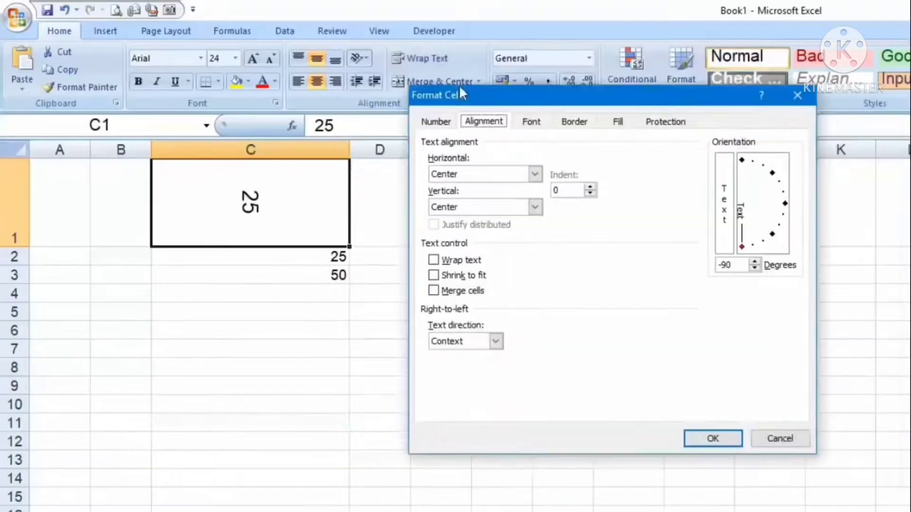
drag(470, 92, 442, 69)
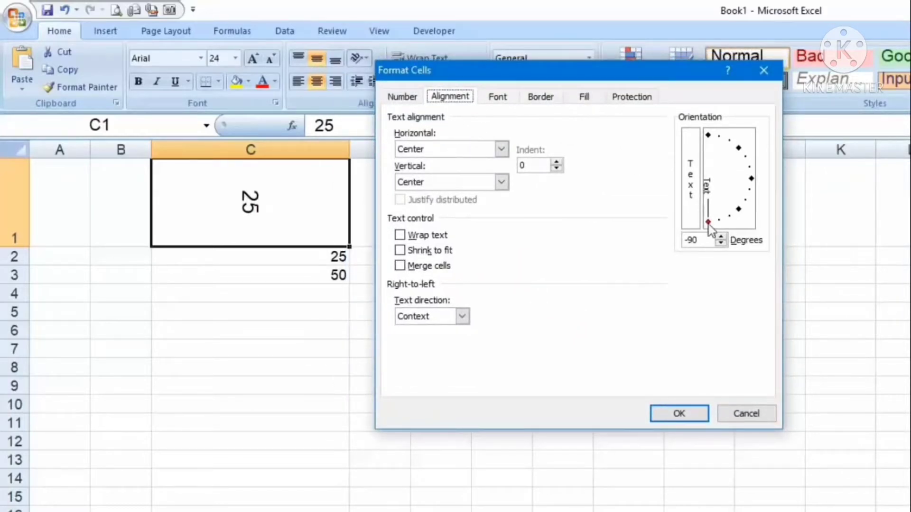
drag(707, 224, 747, 145)
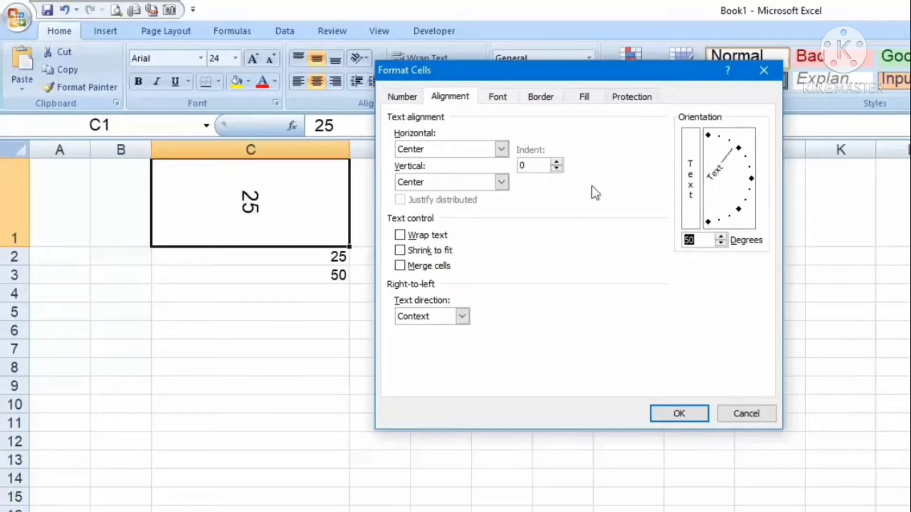
click(676, 414)
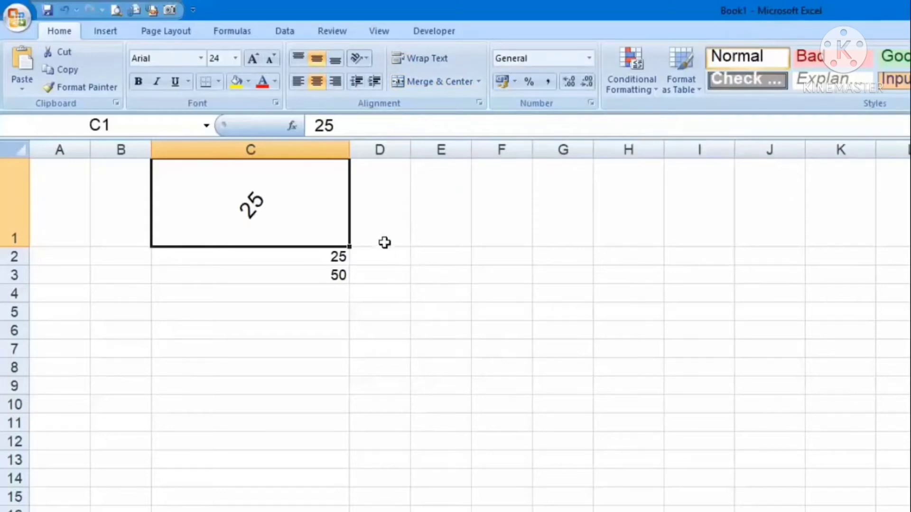
Step: Extend the values in cells C2 and C3 into D2 and D3 with a series fill
click(325, 264)
drag(324, 269, 380, 284)
click(416, 391)
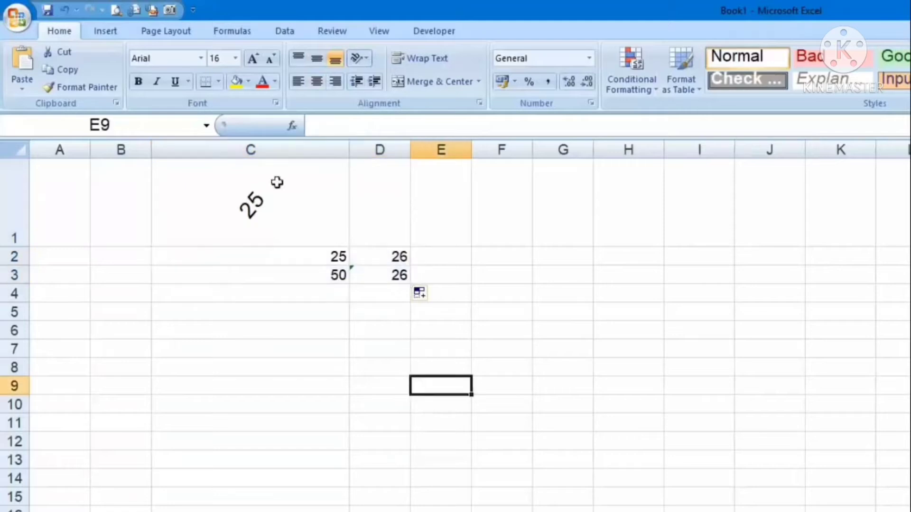
Step: Set the text orientation of cell C1 to 0 degrees in the cell alignment settings
click(329, 203)
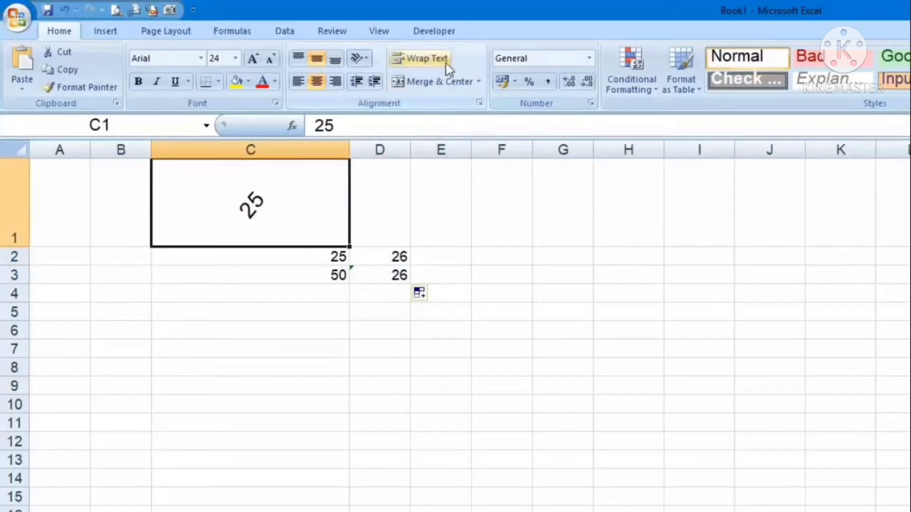
click(358, 57)
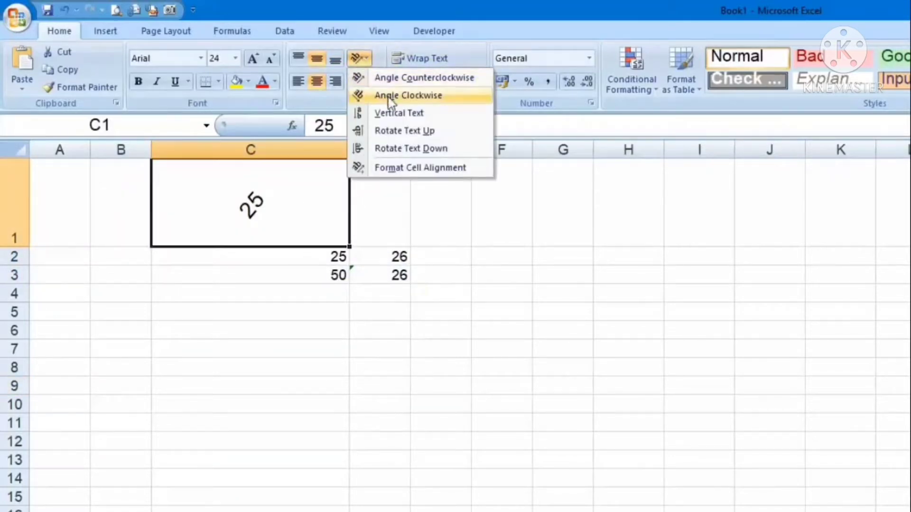
click(401, 167)
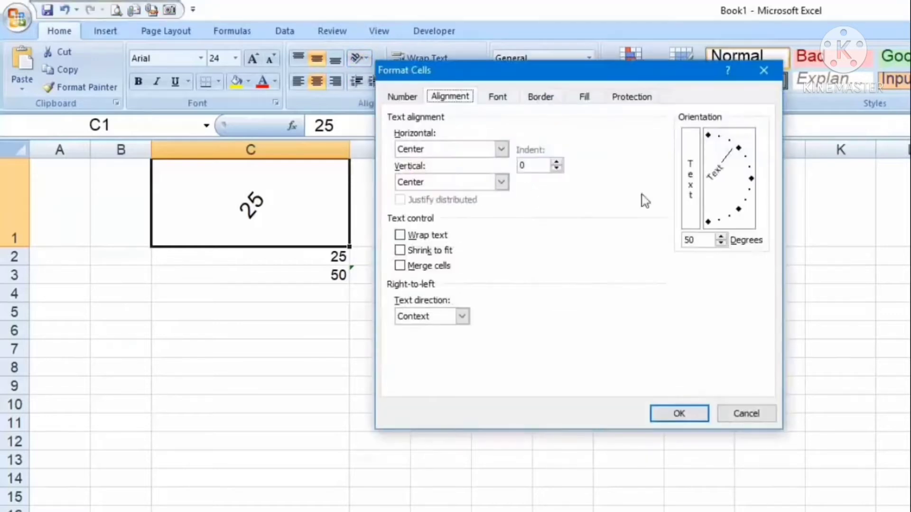
drag(740, 147, 748, 178)
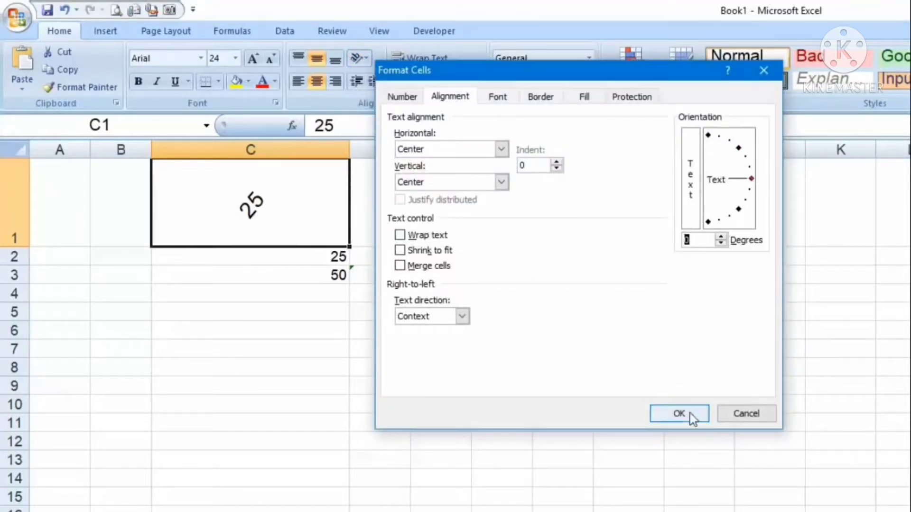
click(692, 419)
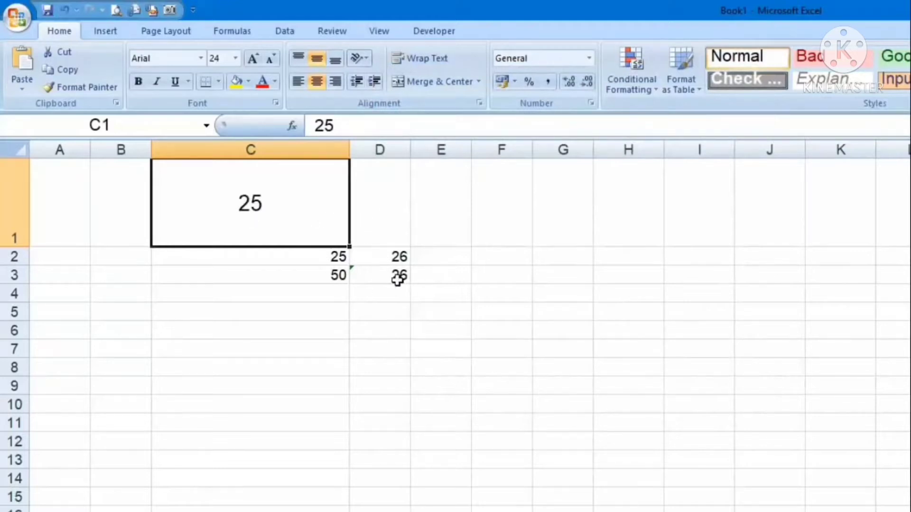
Step: Merge and center cells C1 and D1, and likewise merge and center cells B2 and B3
click(372, 148)
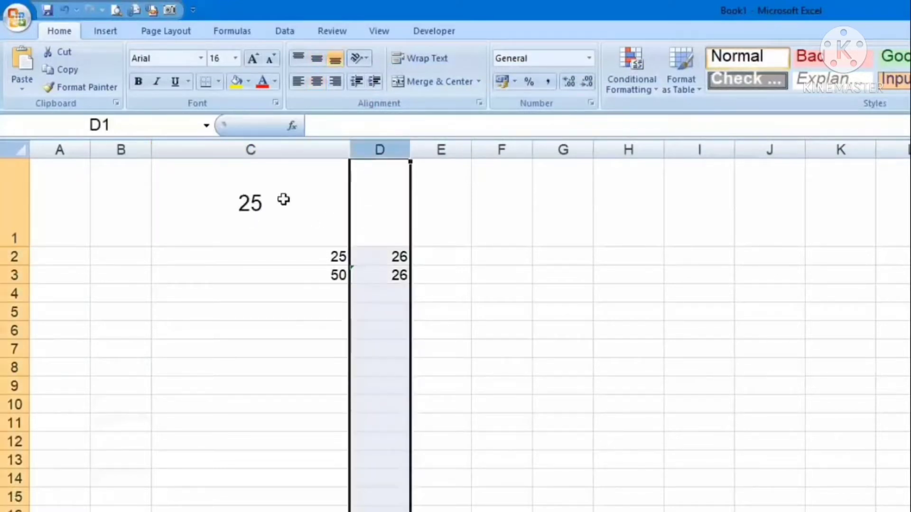
drag(283, 200, 384, 201)
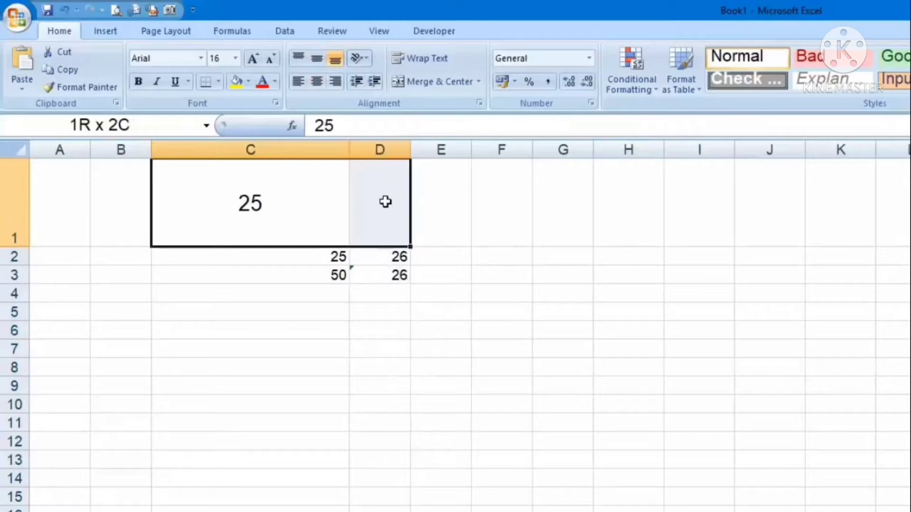
click(437, 87)
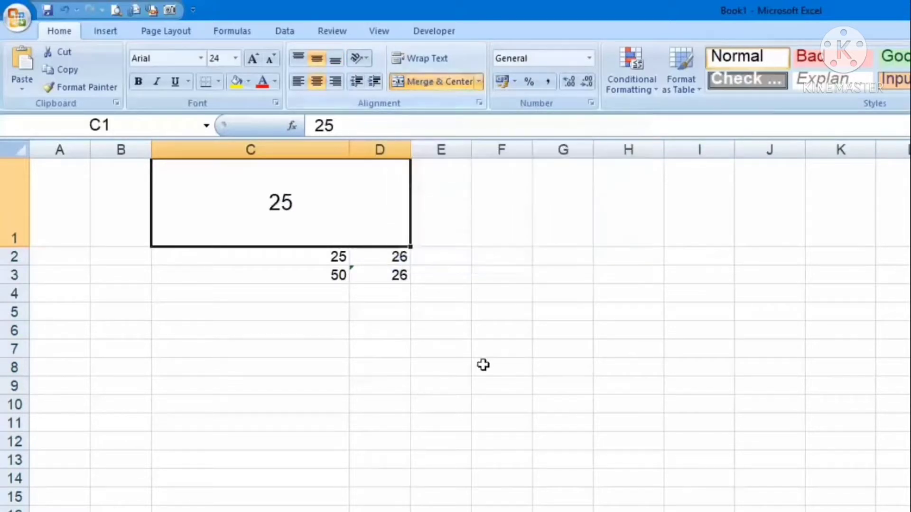
click(484, 365)
click(307, 252)
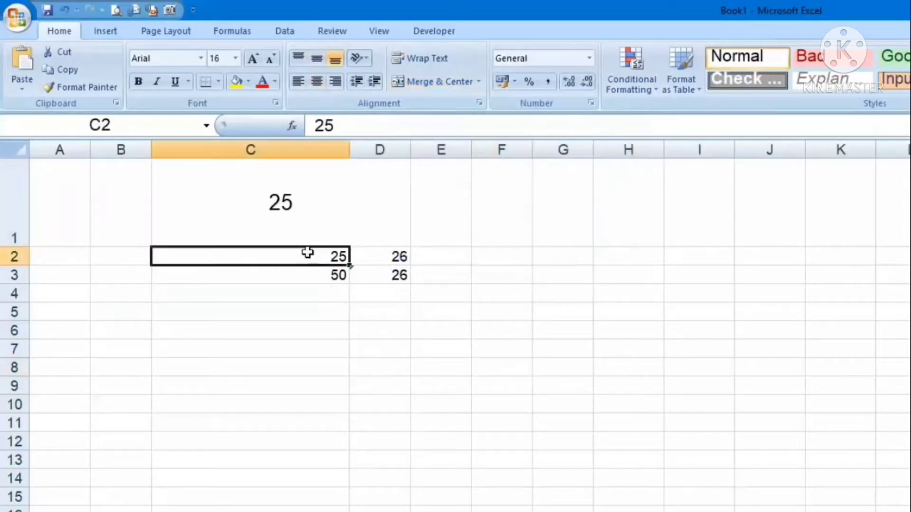
click(390, 231)
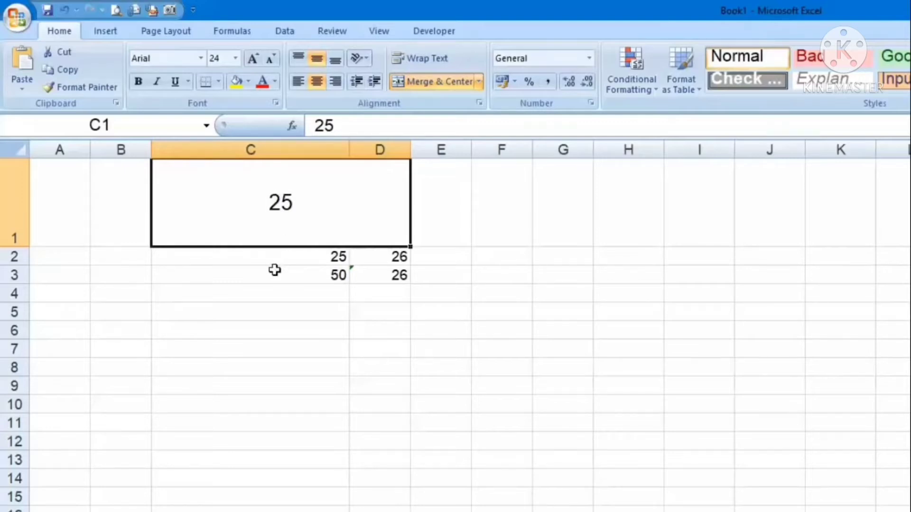
drag(113, 260, 118, 275)
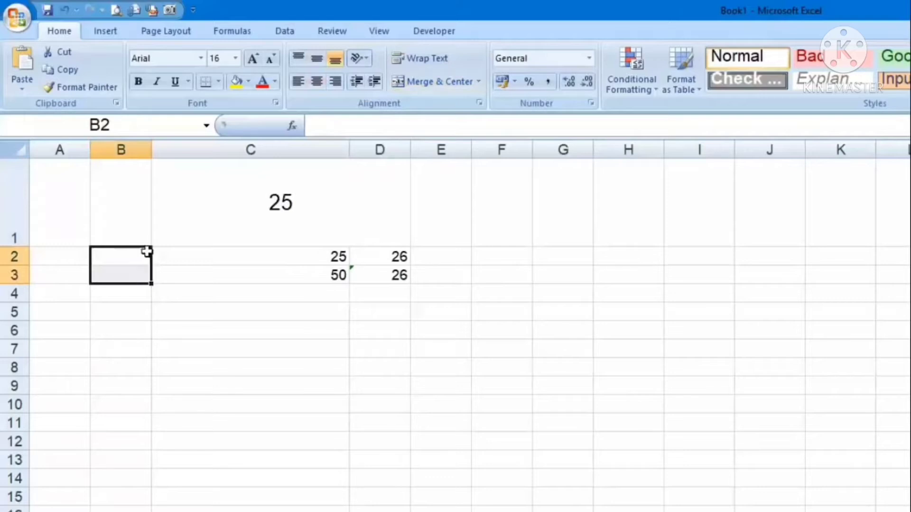
click(429, 84)
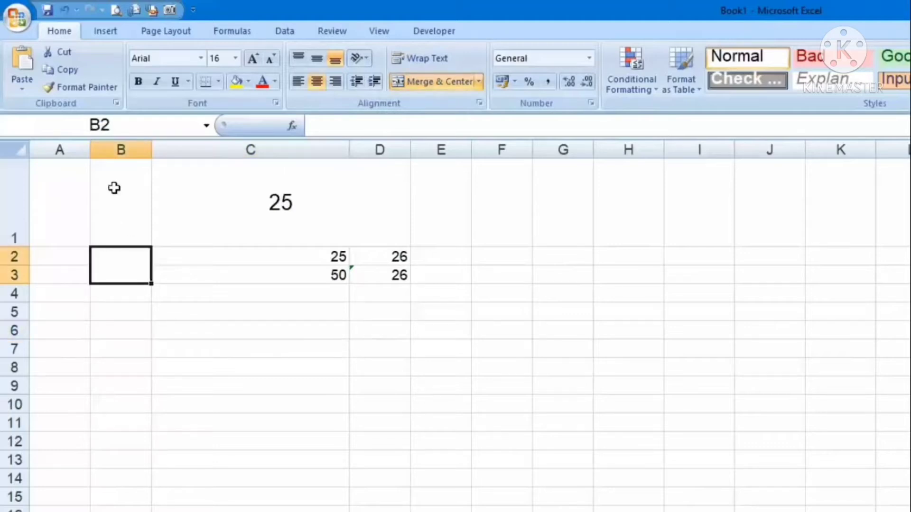
Step: Apply a bottom border to the range B1:D11
drag(114, 189, 396, 422)
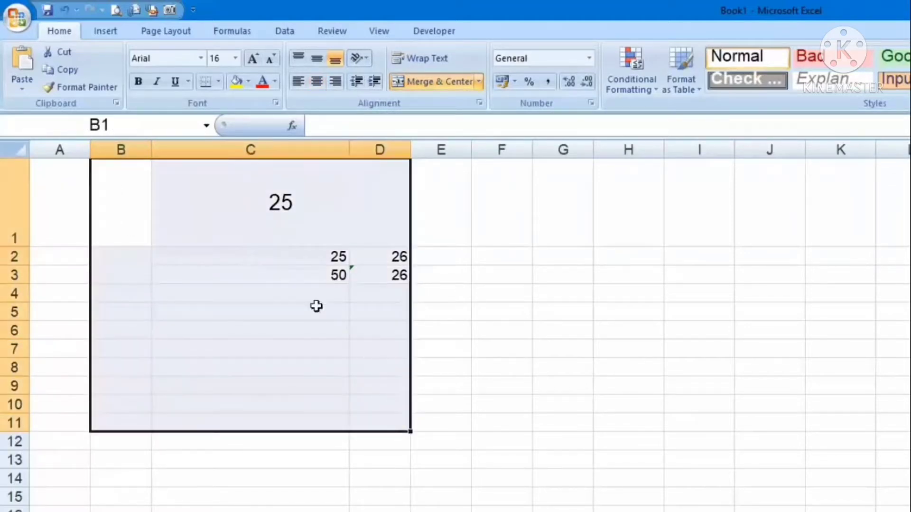
click(218, 82)
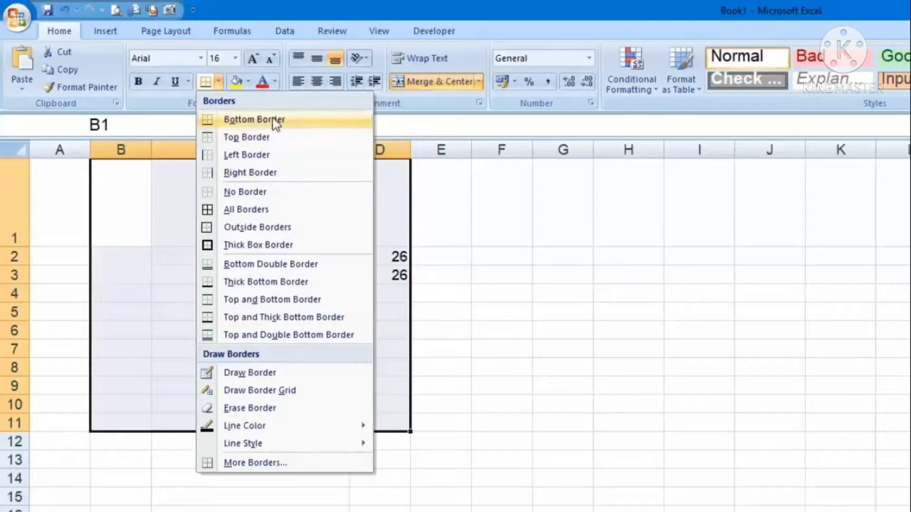
click(256, 121)
click(162, 472)
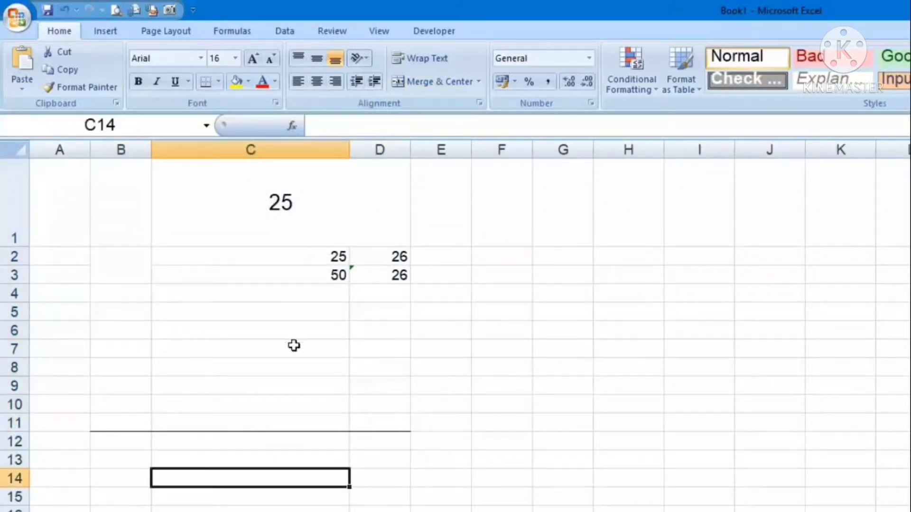
Step: Apply all borders to the range B1:D11
drag(106, 177, 385, 428)
click(218, 81)
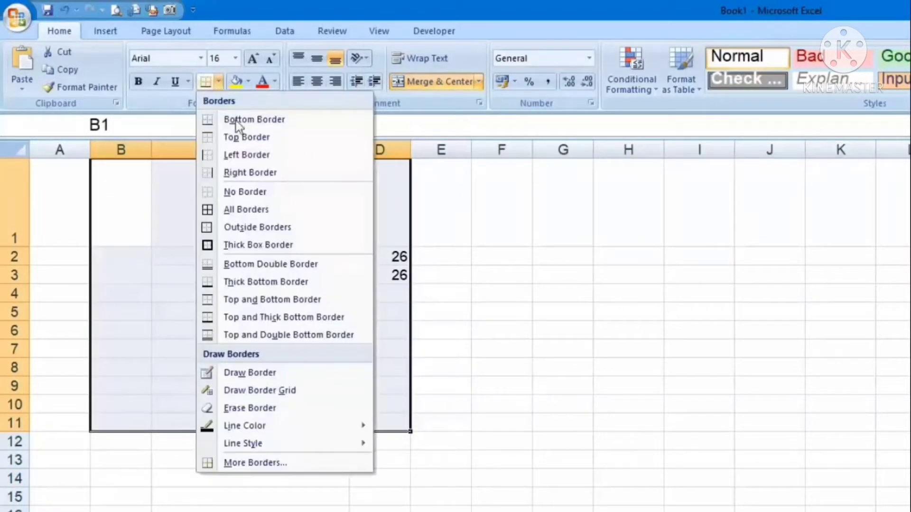
click(340, 210)
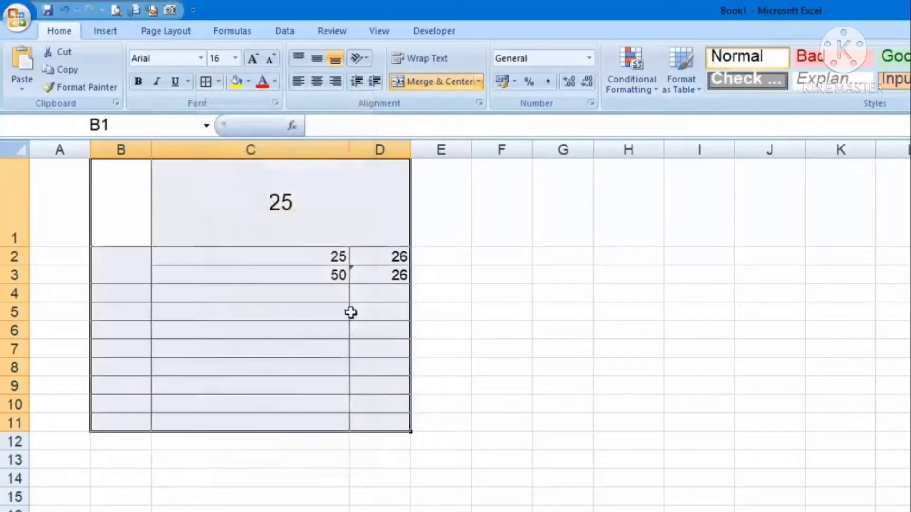
click(515, 328)
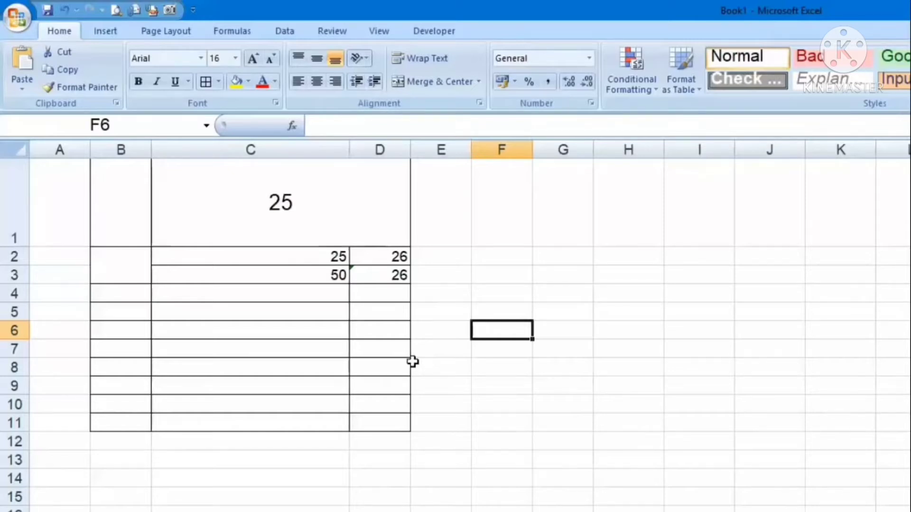
click(220, 81)
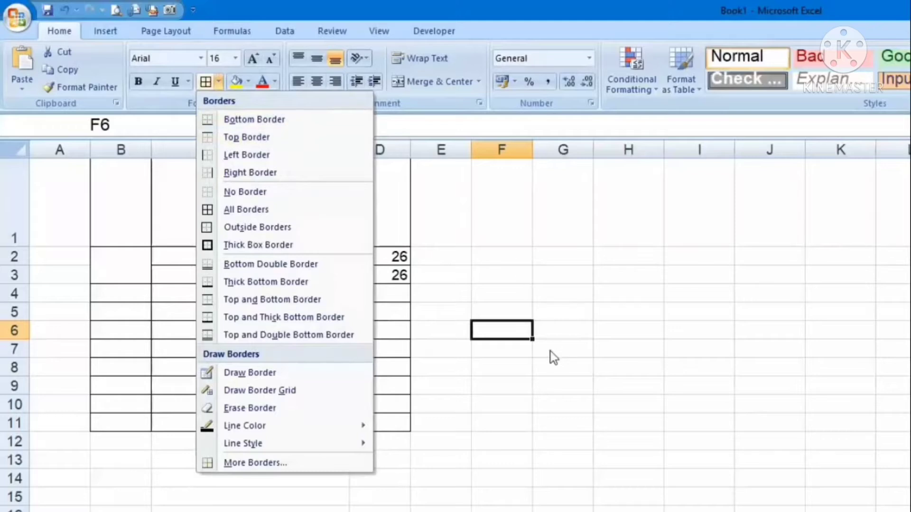
click(300, 340)
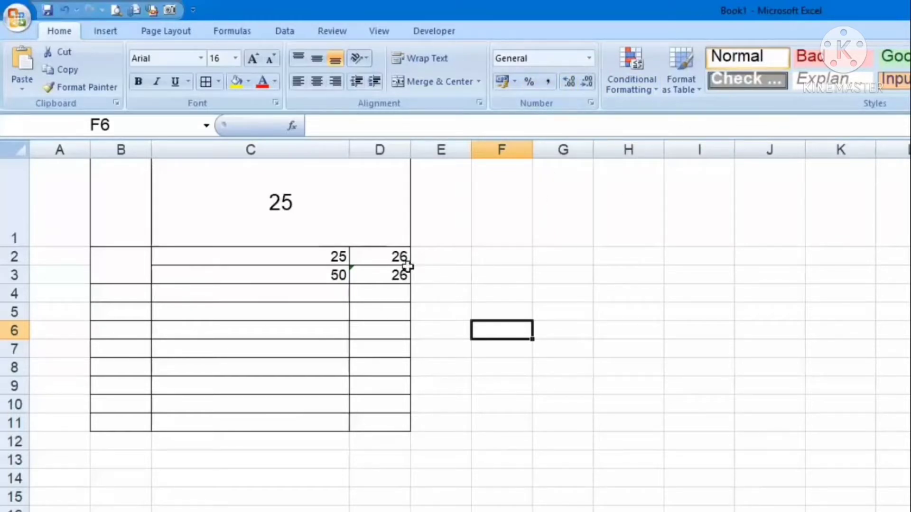
Step: Apply the Number format to cell D2
click(390, 260)
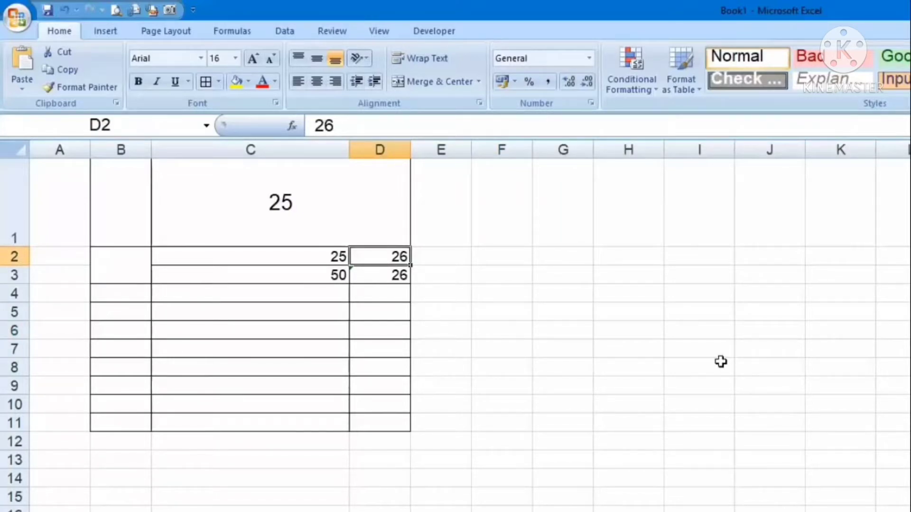
click(588, 58)
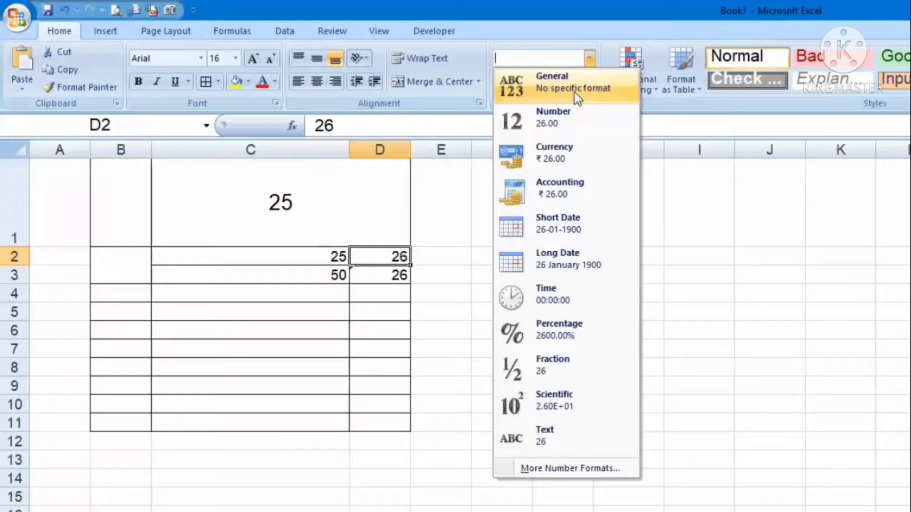
click(619, 130)
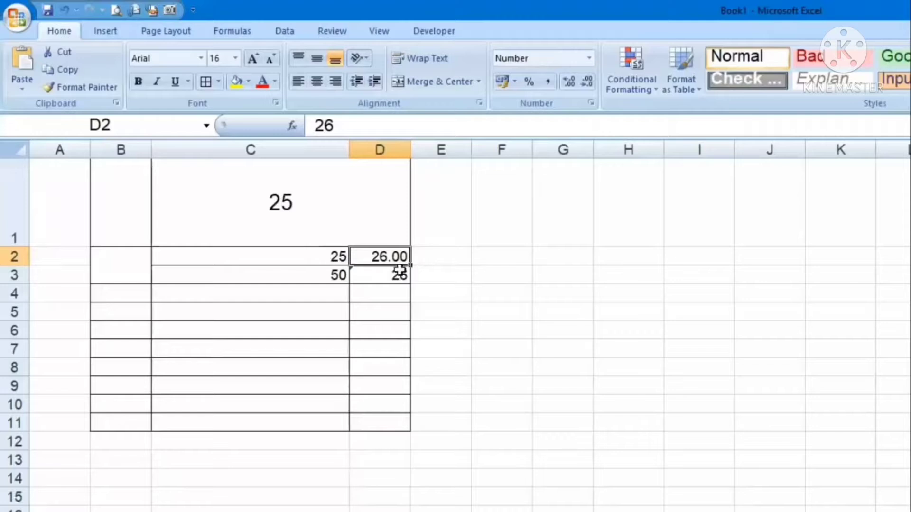
Step: Widen column D to more than four times its width and show cell D2 with five decimal places
drag(411, 149, 618, 150)
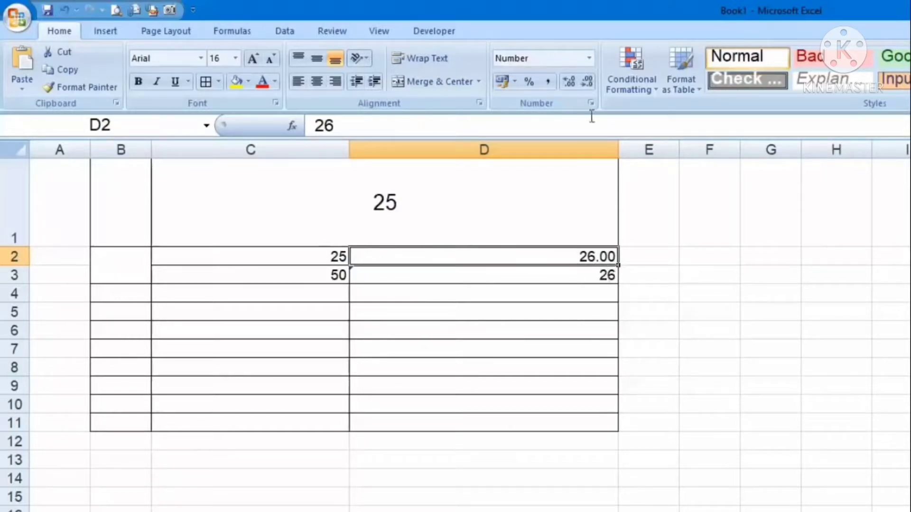
click(588, 83)
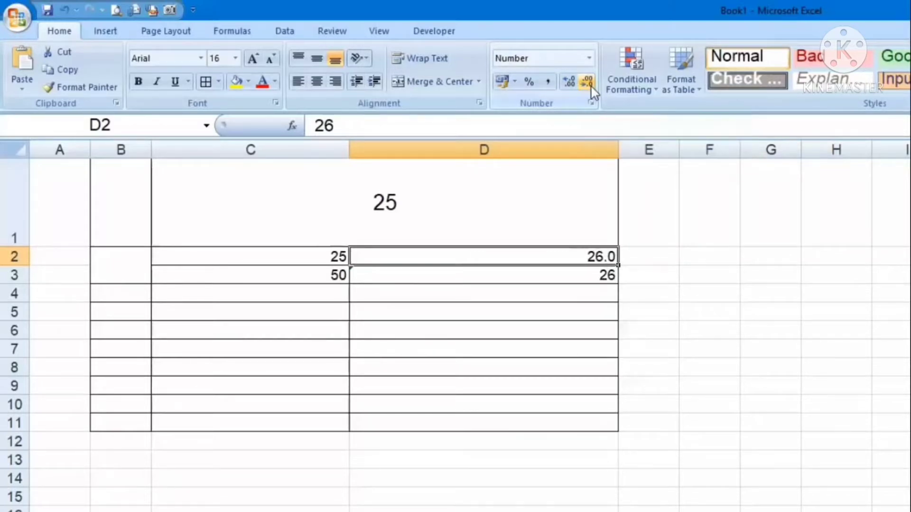
click(565, 85)
click(565, 85)
click(564, 85)
click(565, 85)
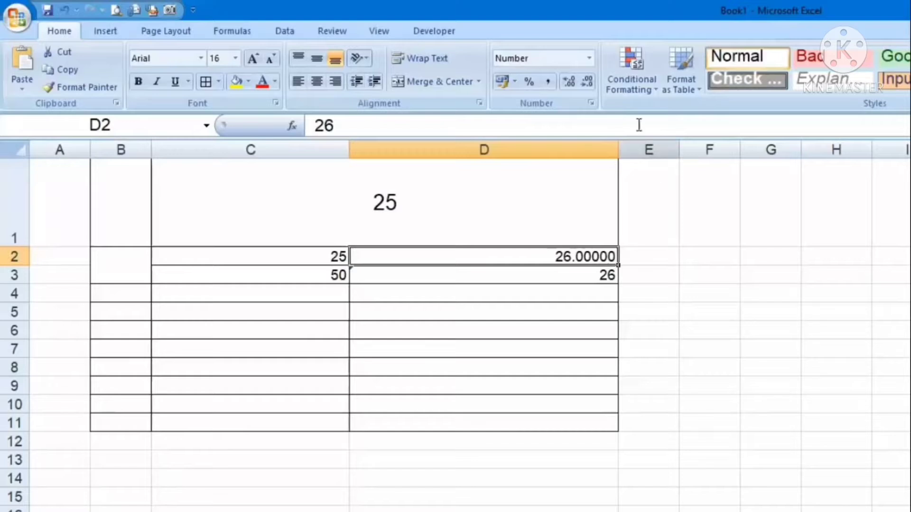
Step: Format cell D2 as Currency and review the available currency symbols in its cell format settings, keeping the ₹ symbol
click(589, 59)
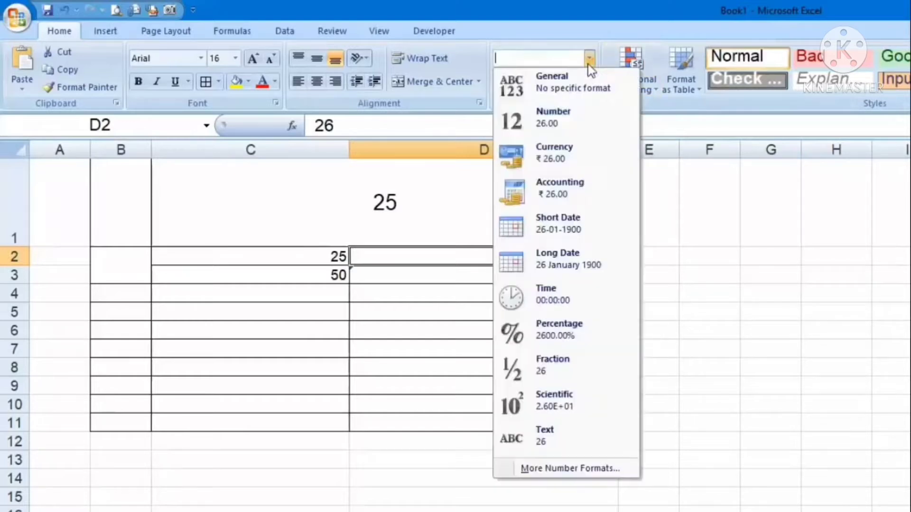
click(612, 167)
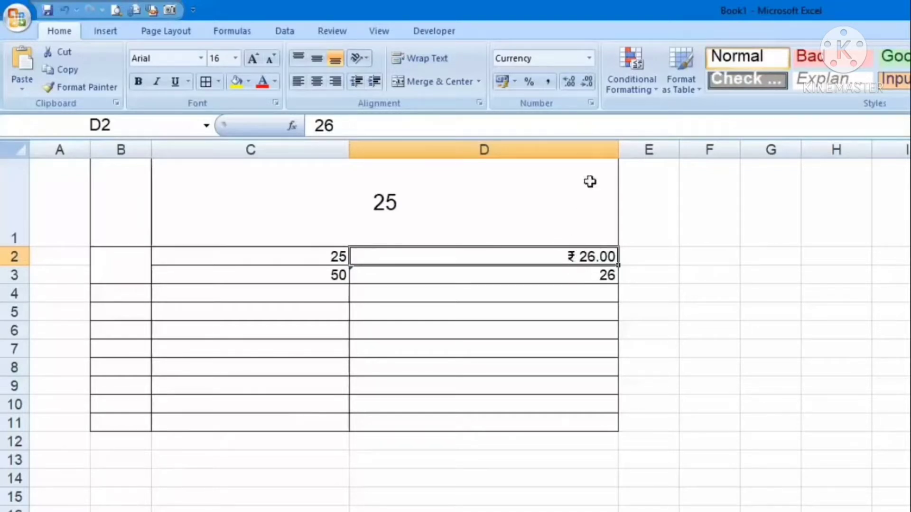
click(590, 102)
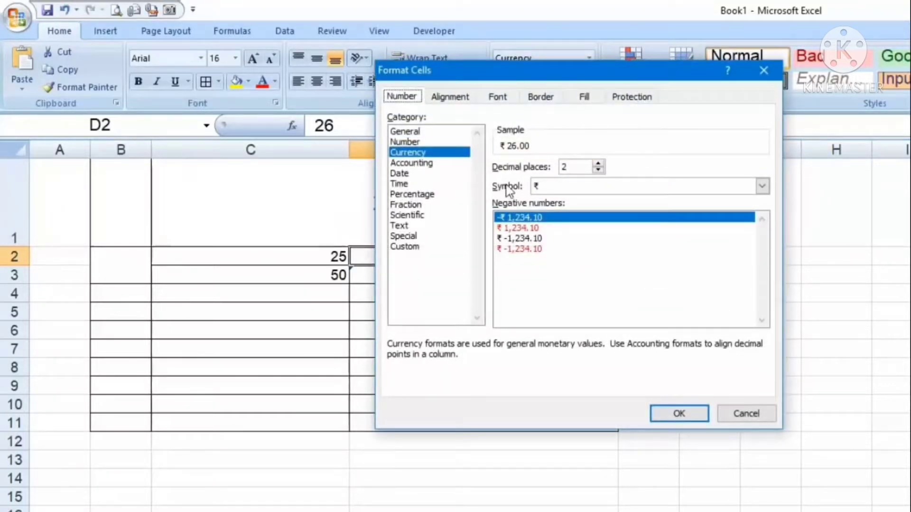
click(762, 187)
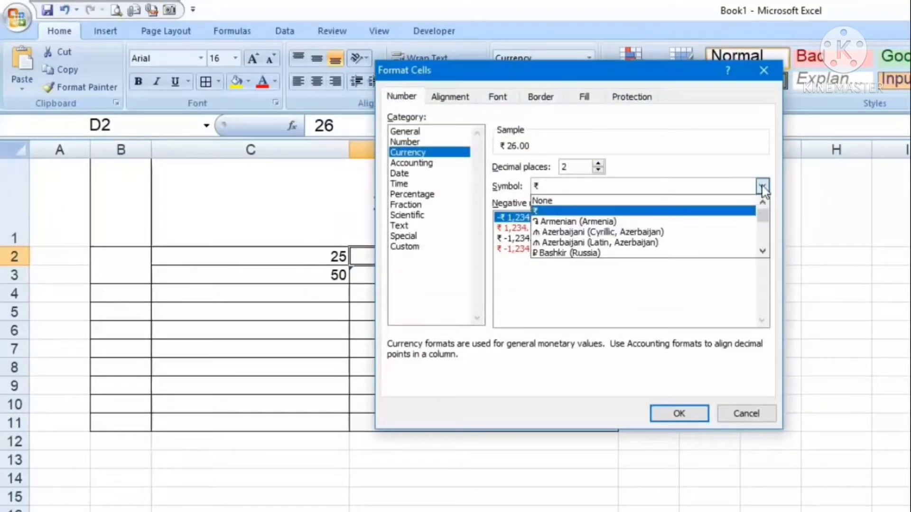
click(763, 251)
drag(763, 253, 766, 252)
click(770, 332)
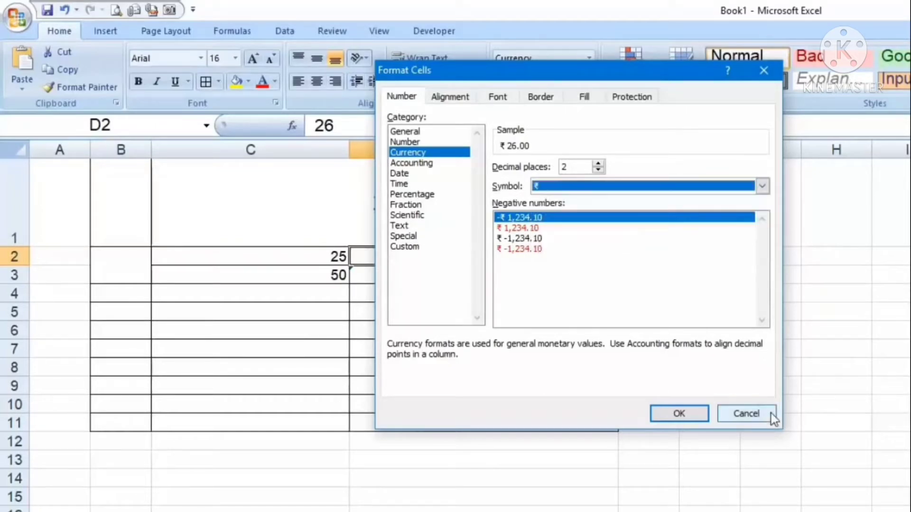
key(Return)
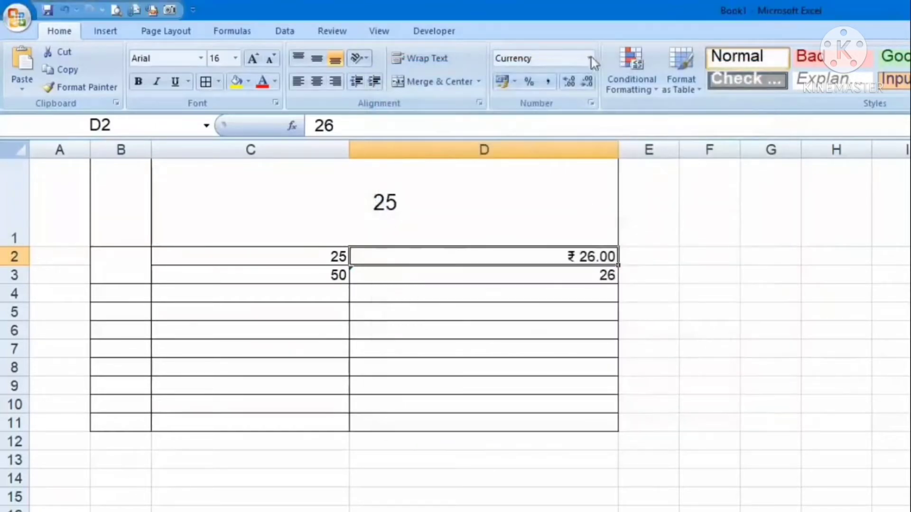
Step: Apply the Short Date format to cell D3 and enter the date 09-07-2019 there
click(589, 58)
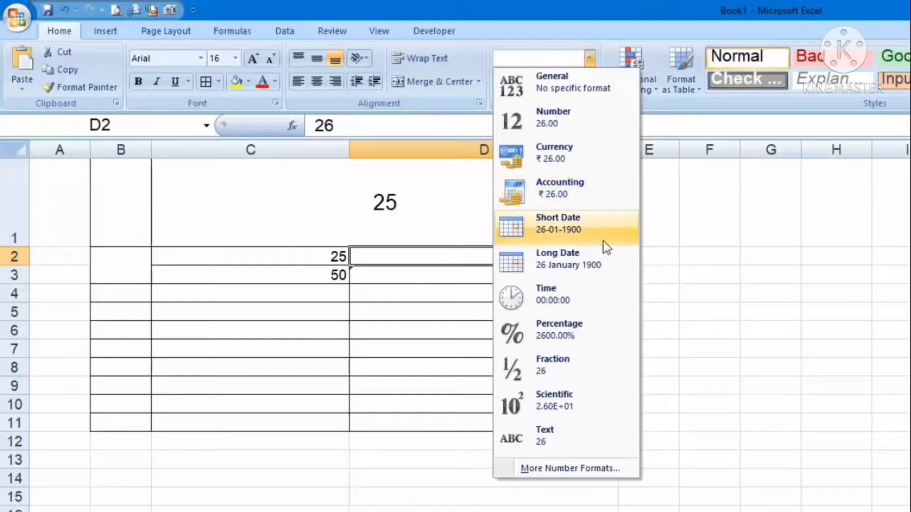
click(673, 277)
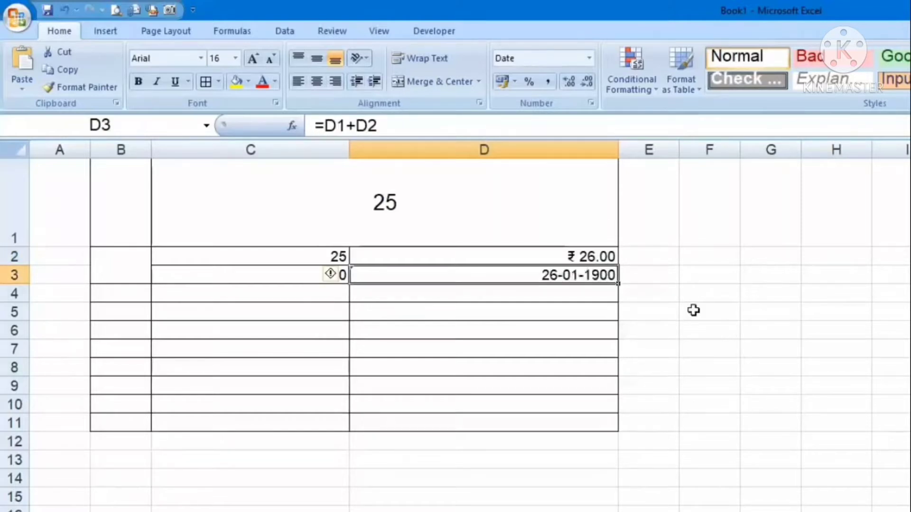
key(ctrl+z)
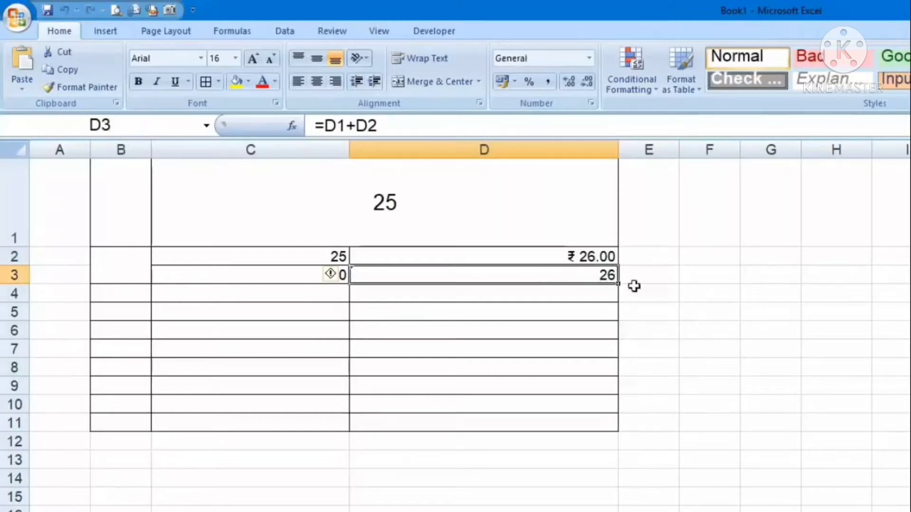
click(589, 58)
click(615, 223)
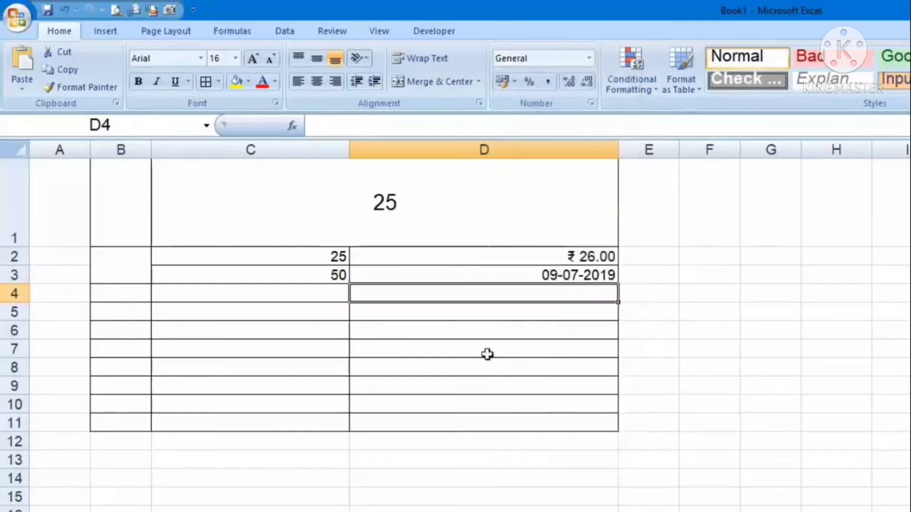
Step: Change the number format of cell D3 to Time
key(Up)
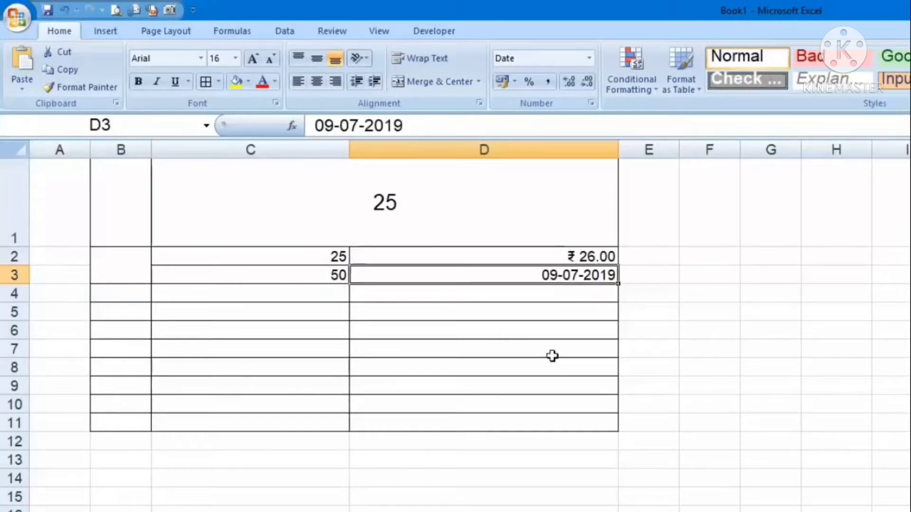
click(589, 58)
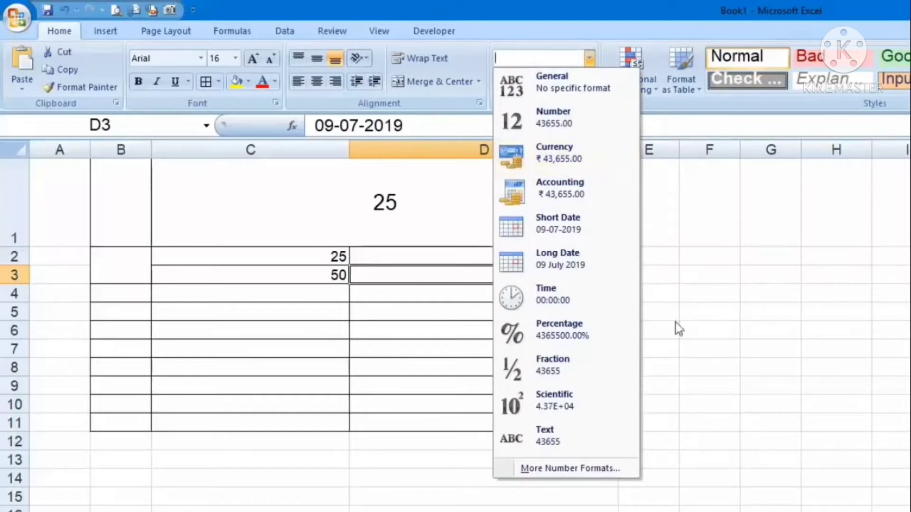
click(594, 305)
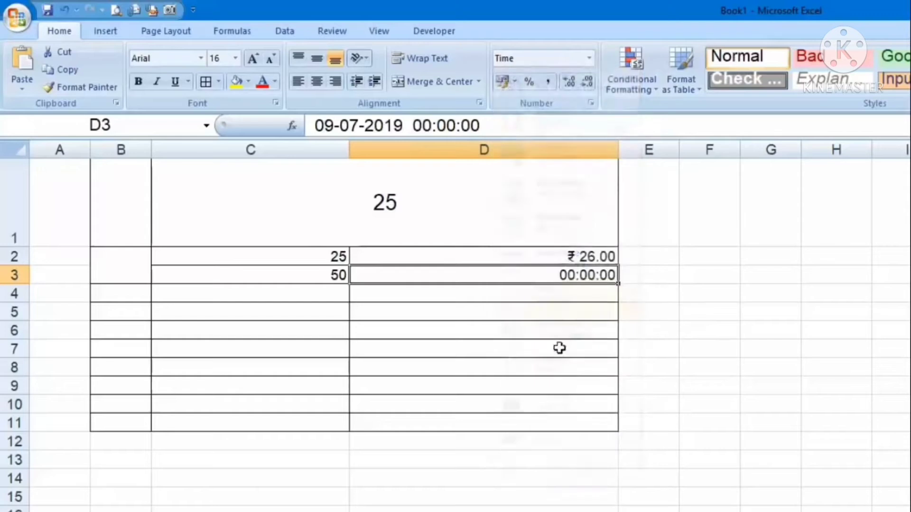
Step: Apply the Percentage format to cell C3 and replace its formula with 5%
click(590, 58)
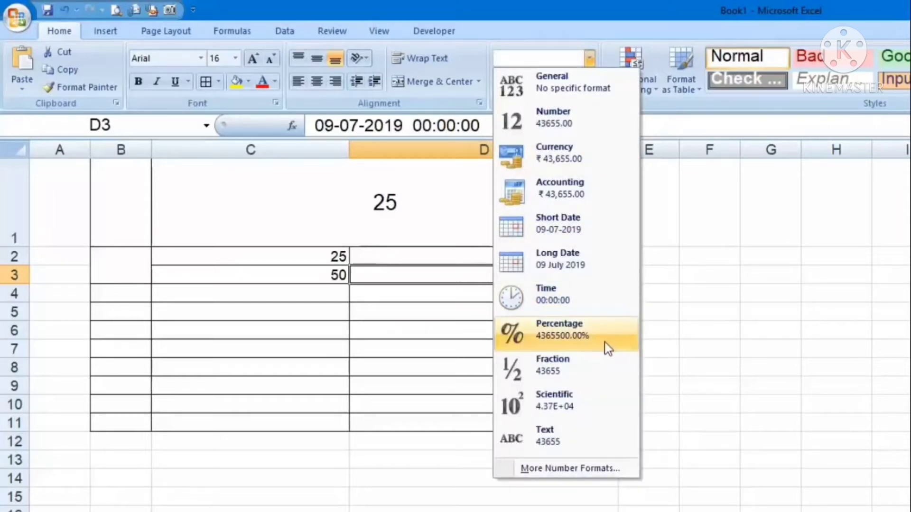
click(319, 277)
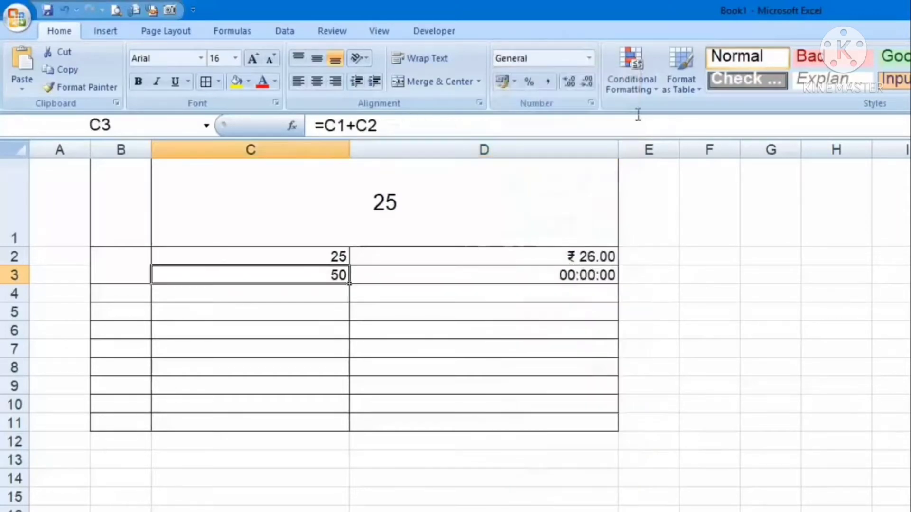
click(591, 58)
click(602, 327)
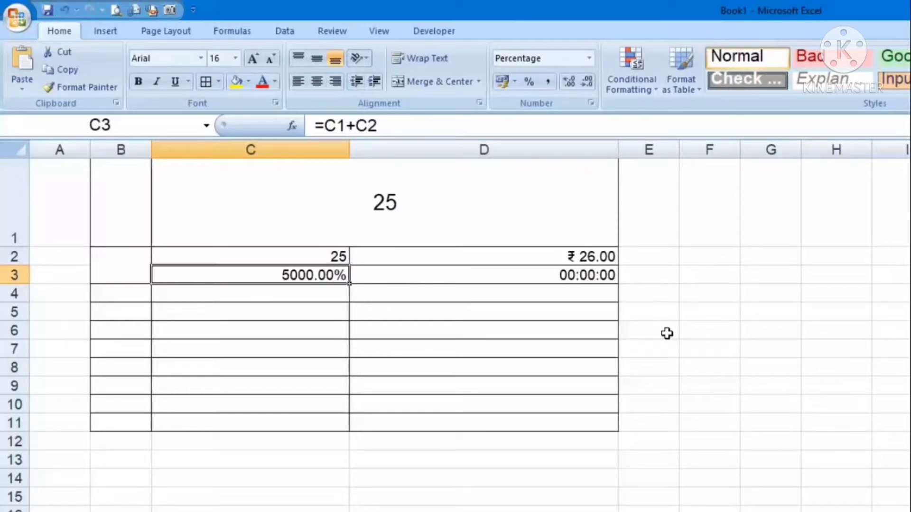
text(5%)
key(Return)
Step: Enter a formula in cell C4 that multiplies C2 by the percentage in C3
key(Up)
key(Up)
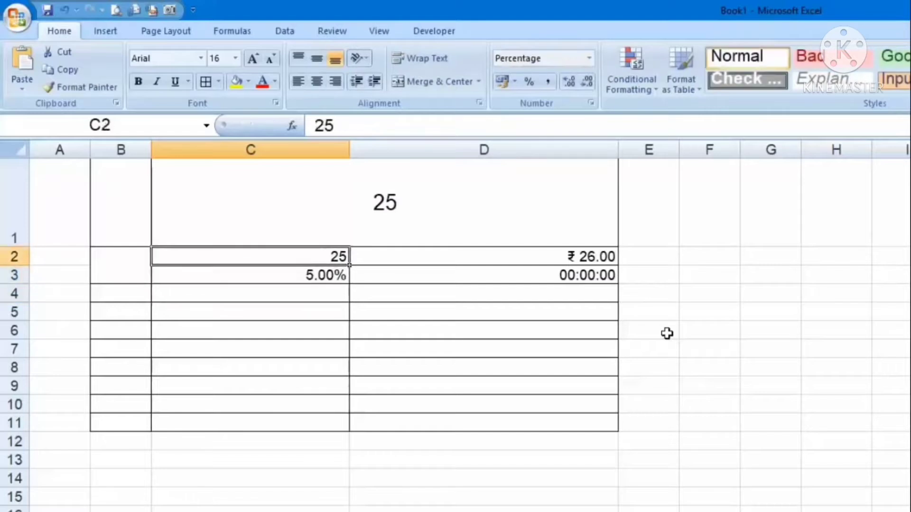
key(Down)
key(Down)
text(=)
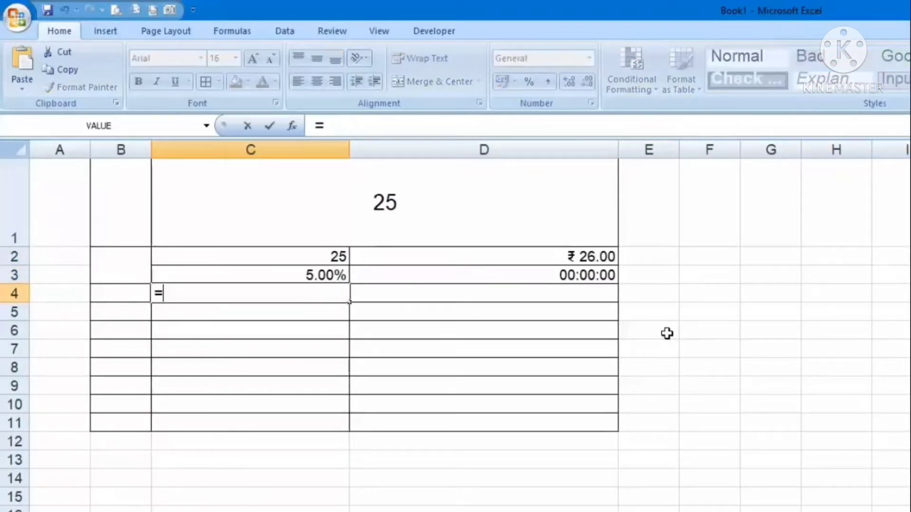
key(Up)
key(Up)
text(*)
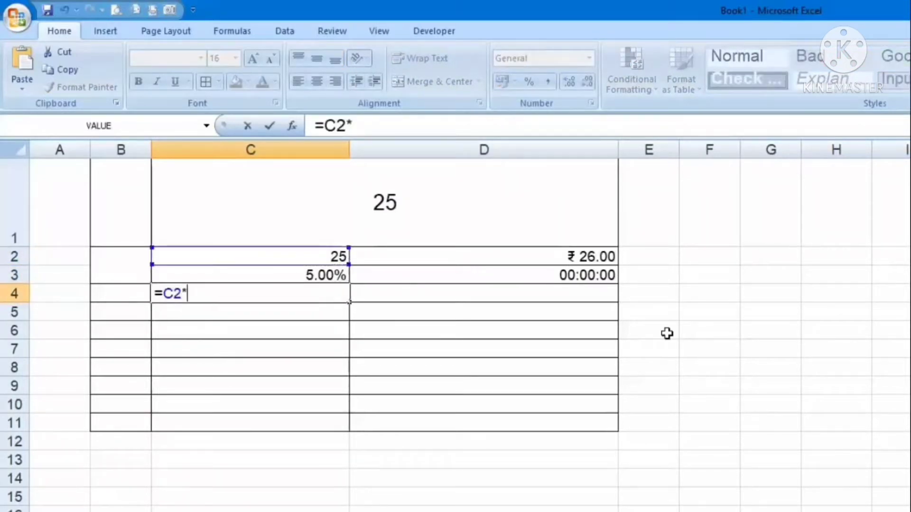
key(Down)
key(Up)
key(Up)
key(Return)
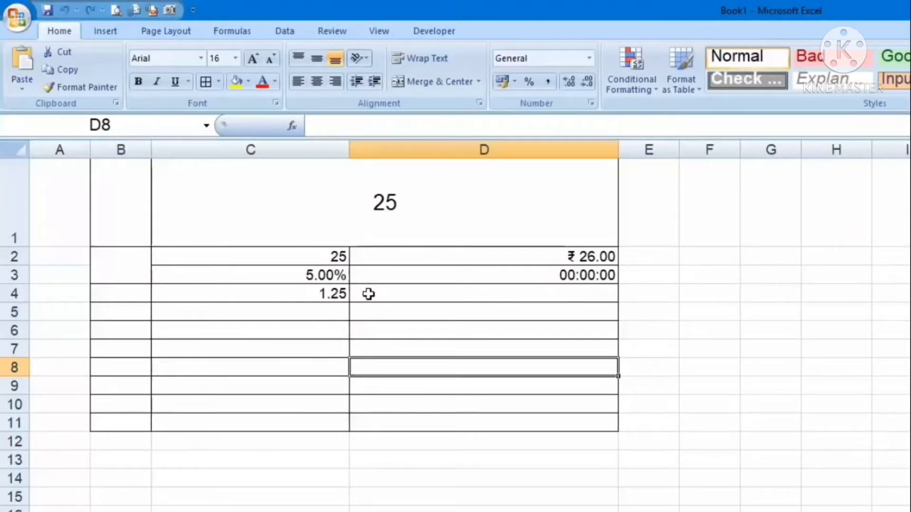
click(638, 81)
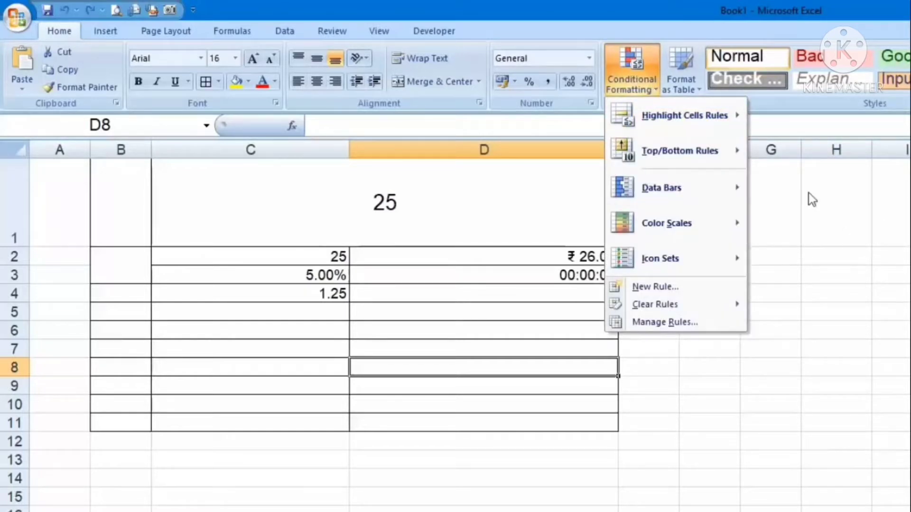
mouse_move(699, 112)
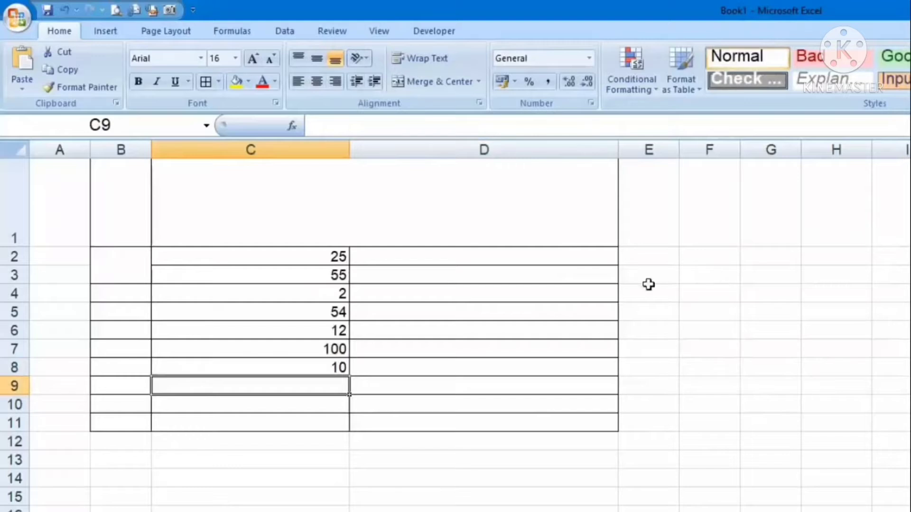
Step: Add a Less Than 15 conditional formatting rule to C2:C8 using Light Red Fill with Dark Red Text
drag(337, 251, 335, 368)
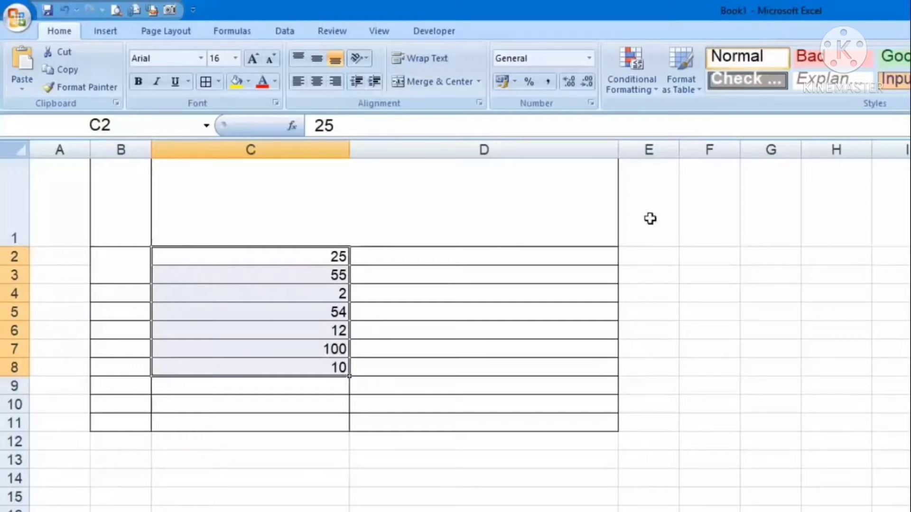
click(632, 80)
mouse_move(663, 128)
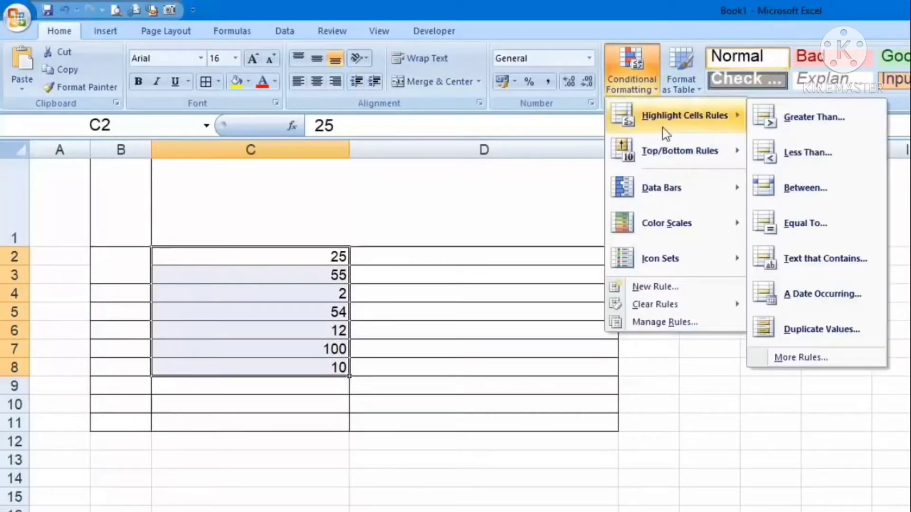
click(841, 160)
text(15)
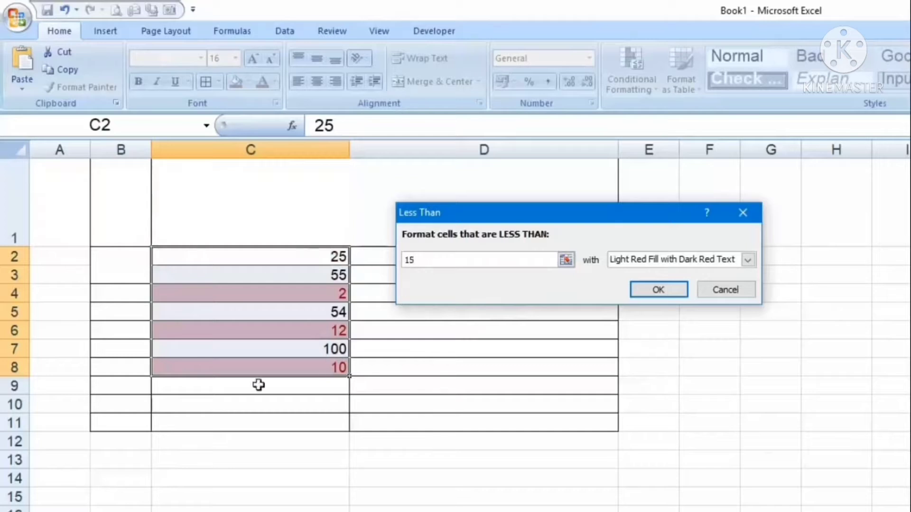
click(671, 292)
click(376, 342)
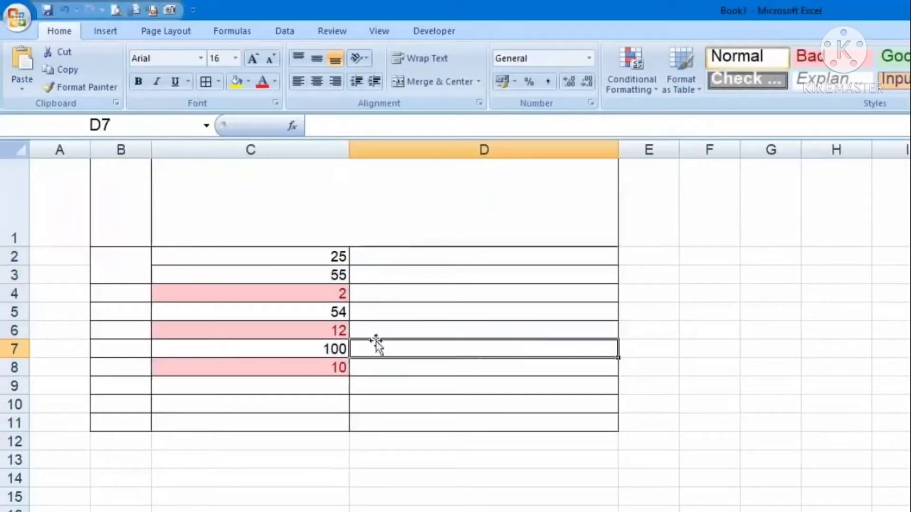
Step: Replace the value in cell C2 with 13 to test the conditional formatting rule
click(275, 260)
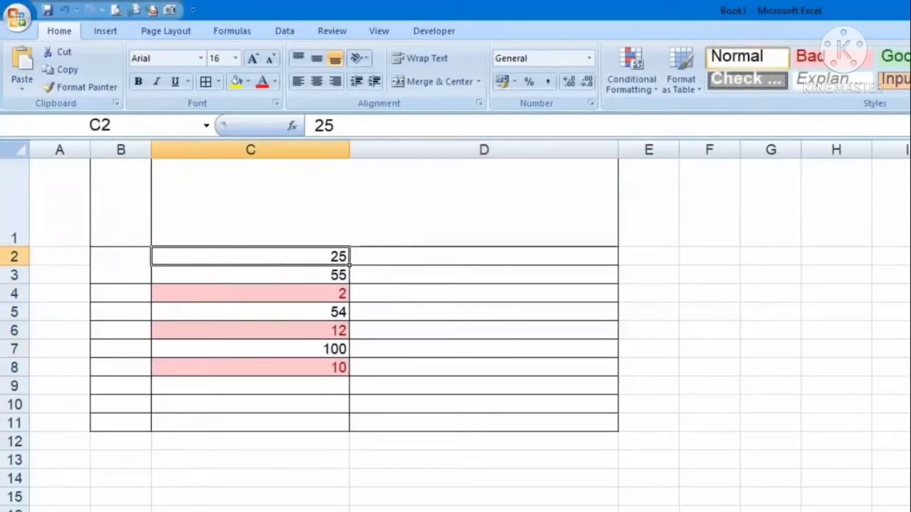
text(13)
key(Return)
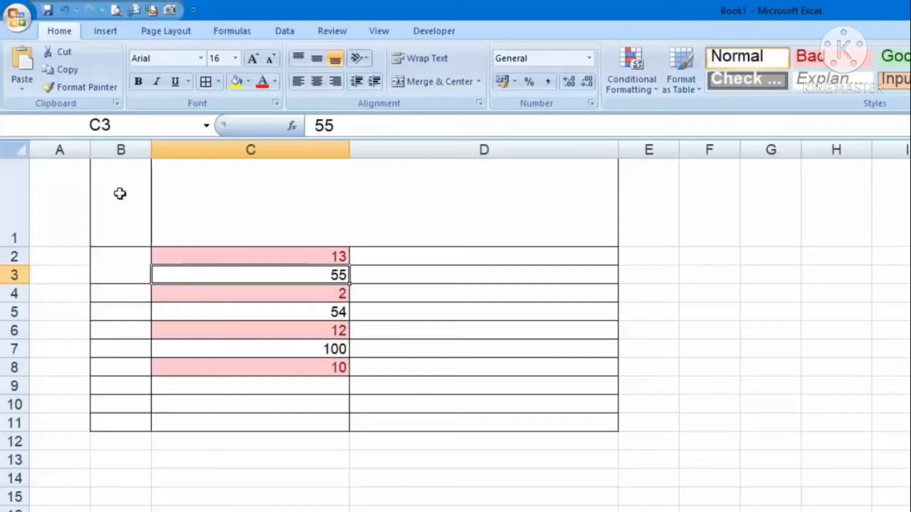
Step: Delete columns B through D from the practice sheet
drag(121, 150, 565, 150)
right_click(565, 151)
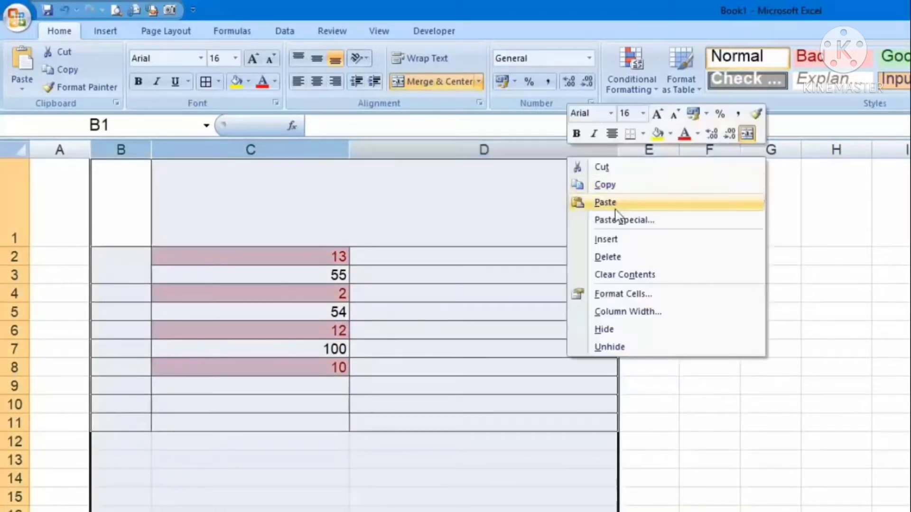
click(633, 256)
key(Down)
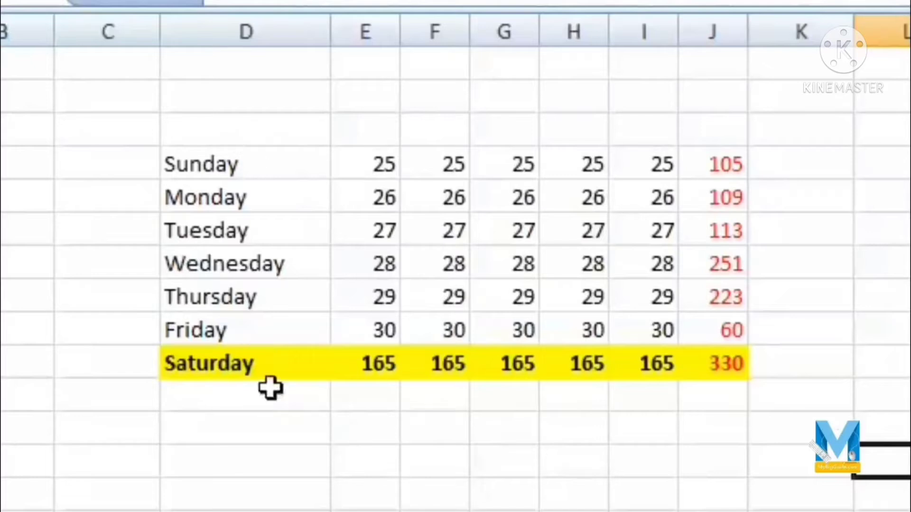
Step: Examine the red totals in column J and the highlighted Saturday row of the weekday table
click(707, 141)
click(711, 156)
click(720, 199)
click(720, 261)
click(723, 332)
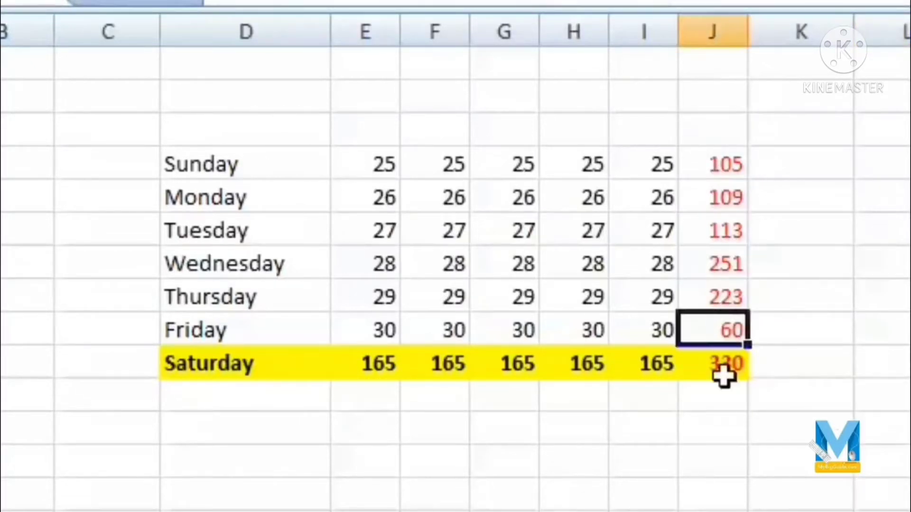
click(724, 375)
click(431, 368)
click(290, 370)
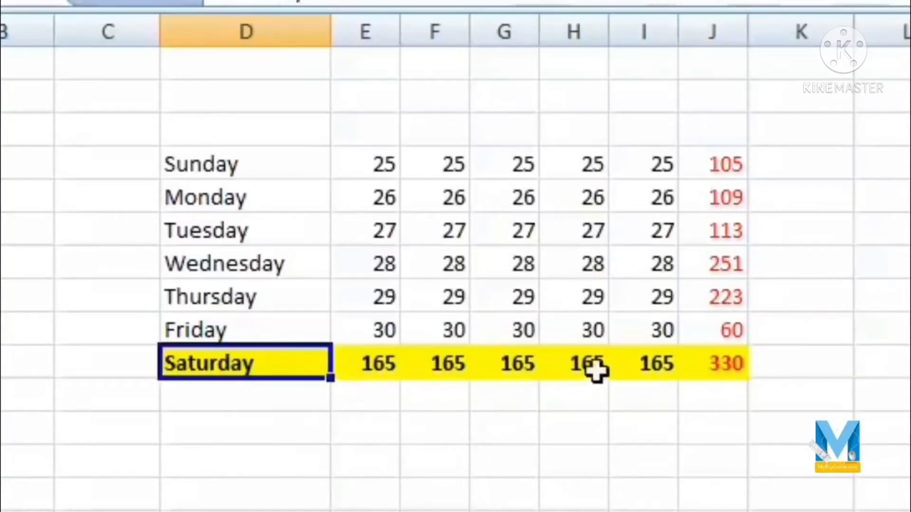
Step: Apply All Borders to the whole weekday table, D4:J10
drag(183, 156, 705, 370)
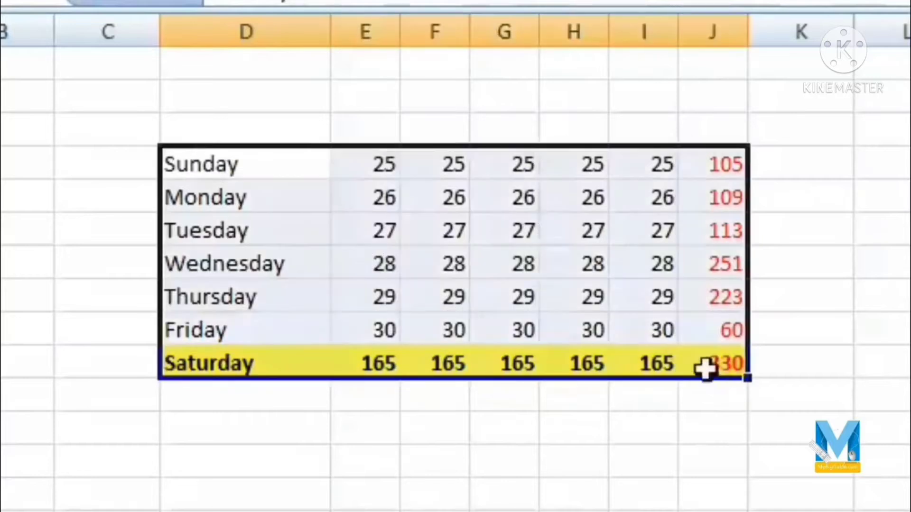
click(252, 0)
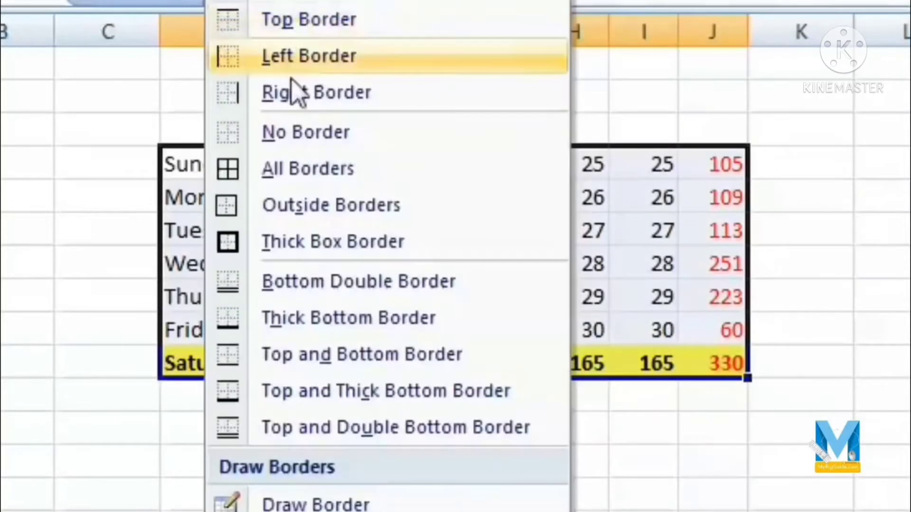
click(310, 171)
click(773, 434)
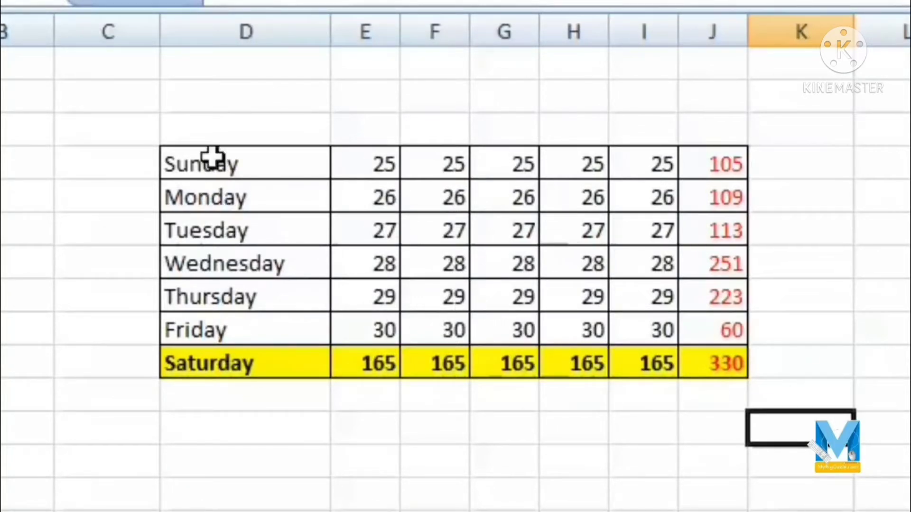
Step: Copy the bordered weekday table D4:J10 and paste a duplicate below it starting at cell D13
drag(212, 158, 715, 364)
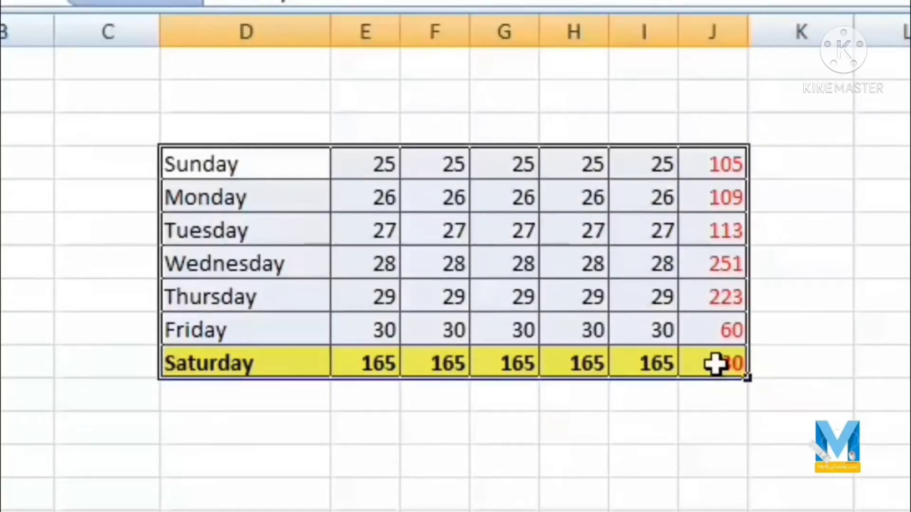
key(ctrl+c)
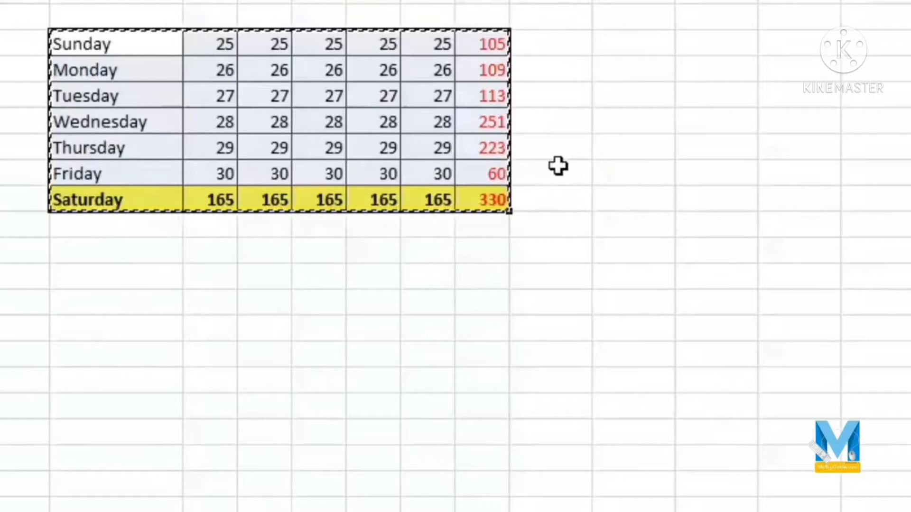
right_click(76, 279)
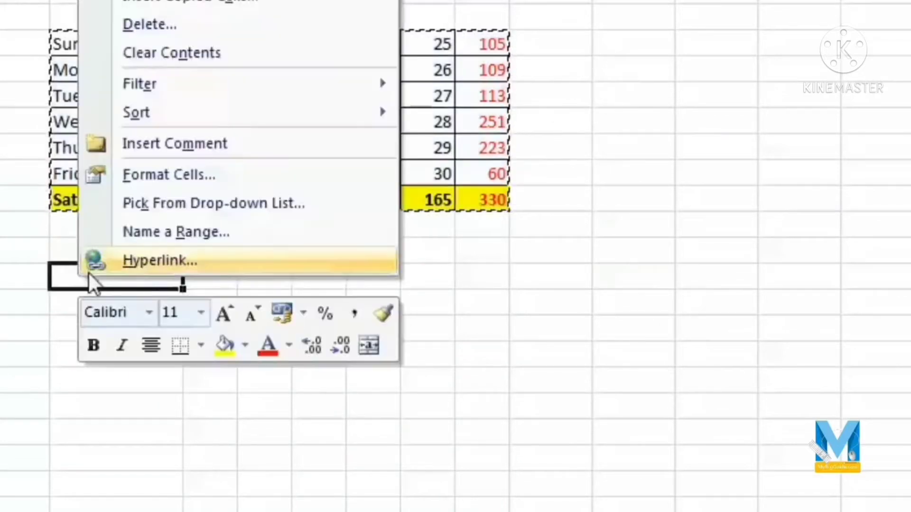
key(ctrl+v)
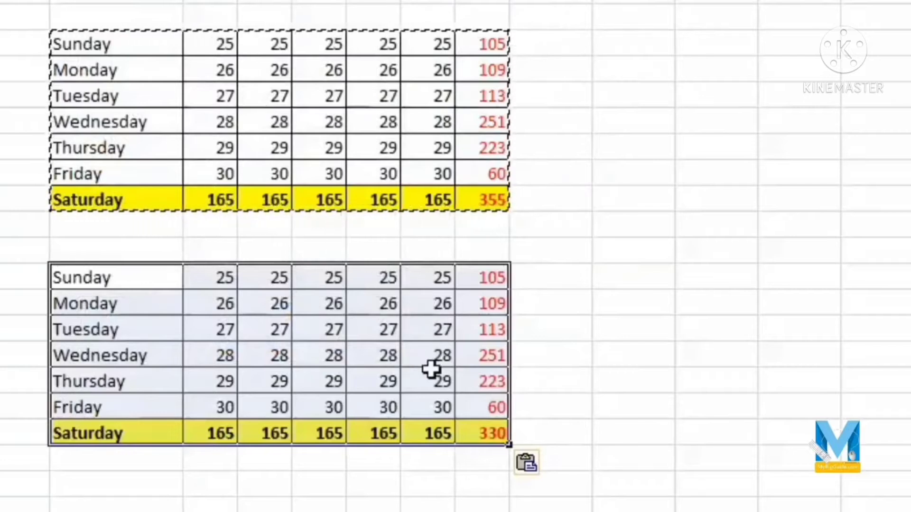
click(500, 268)
click(504, 303)
click(517, 330)
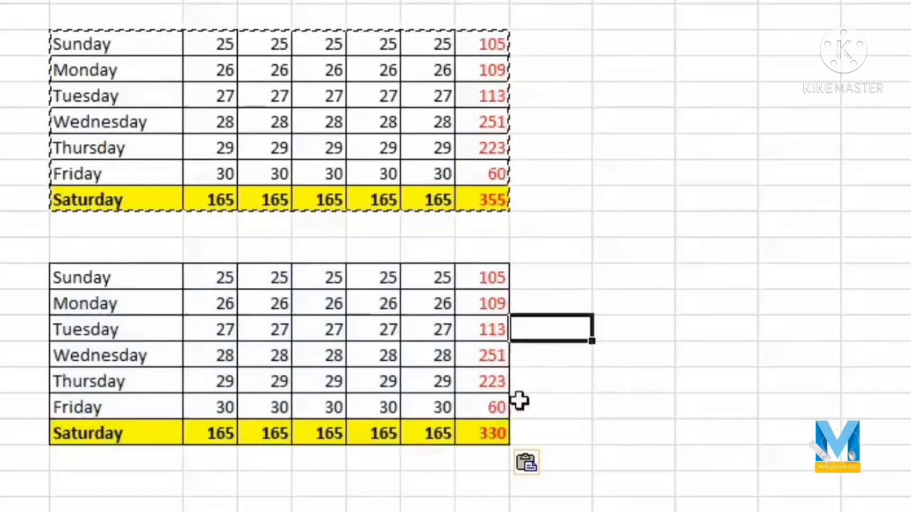
click(494, 407)
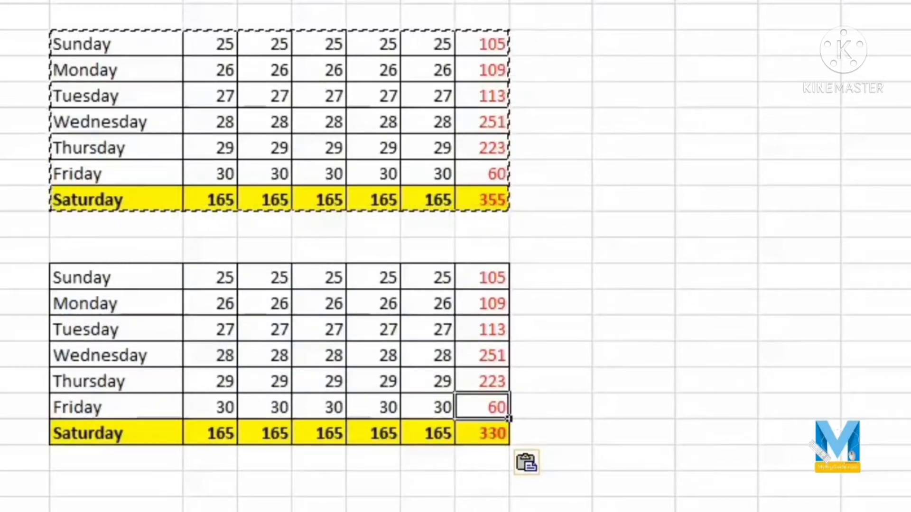
Step: Use Paste Special with the Formulas option to paste the copied weekday table starting at cell L4
click(632, 69)
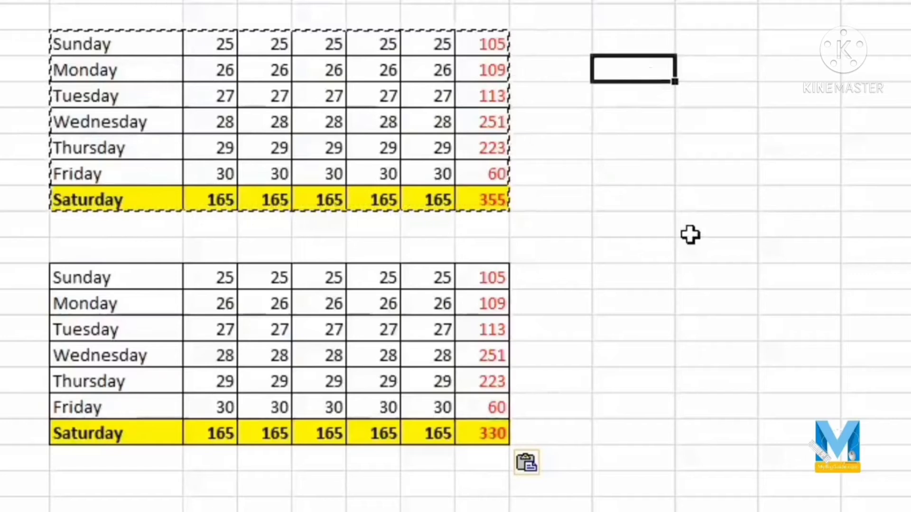
click(797, 139)
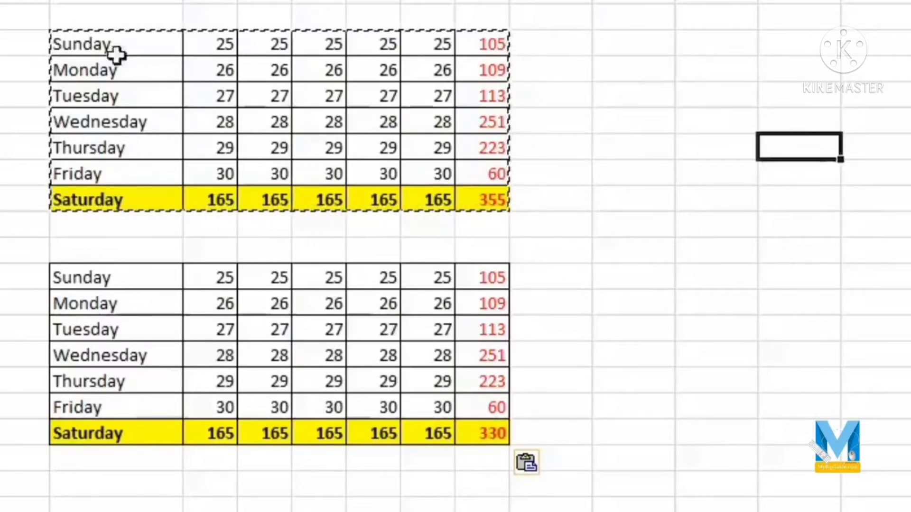
click(115, 51)
right_click(656, 41)
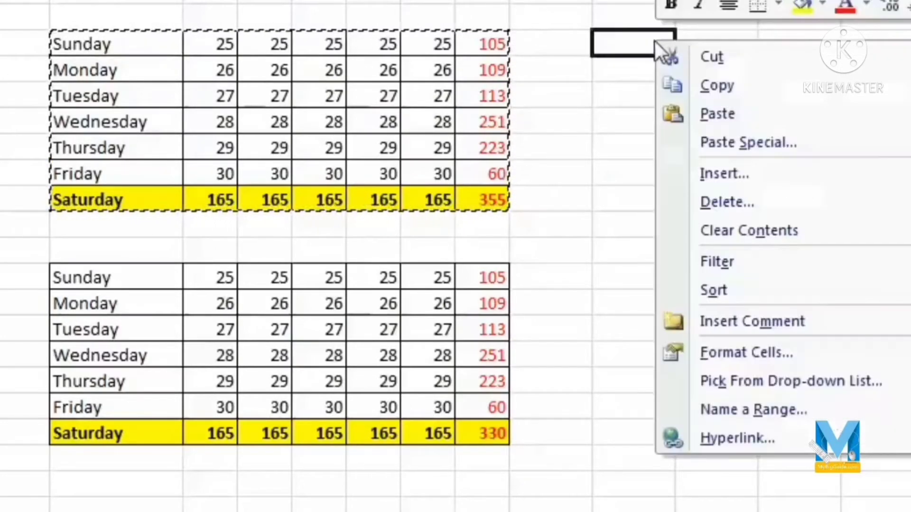
click(809, 146)
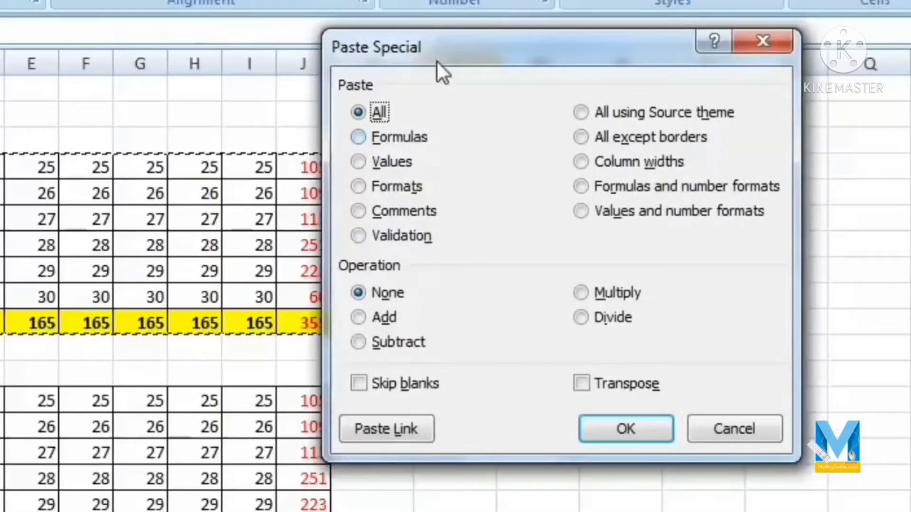
drag(437, 61, 650, 262)
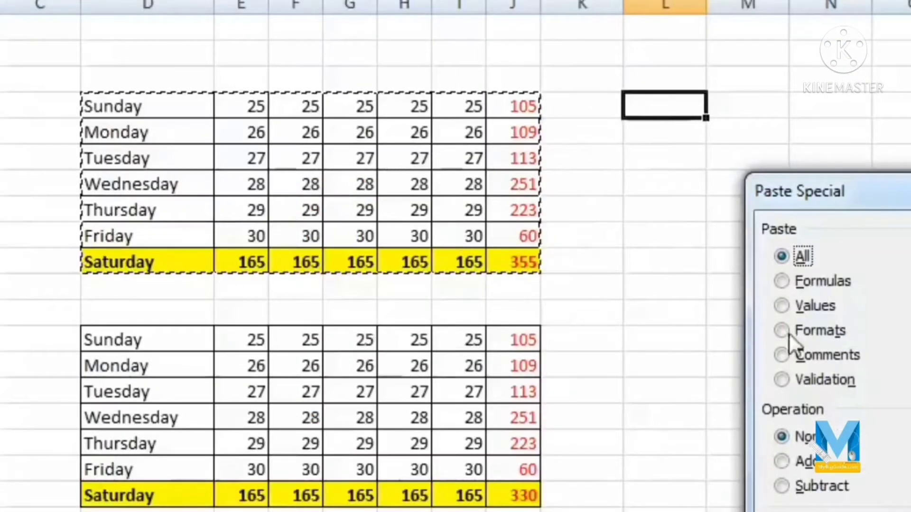
click(782, 282)
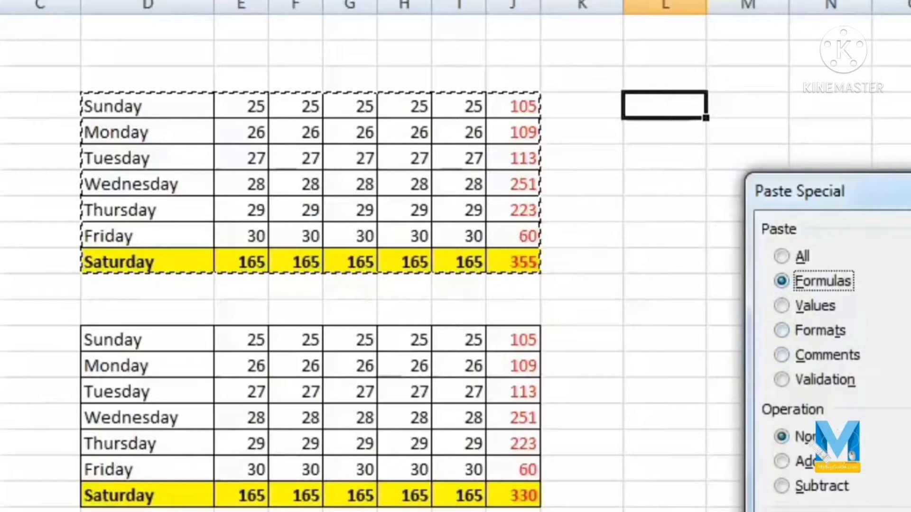
key(Return)
Step: Check the formulas and plain values in the unformatted table pasted at L4:R10, including column R and the Saturday row
click(682, 135)
click(697, 258)
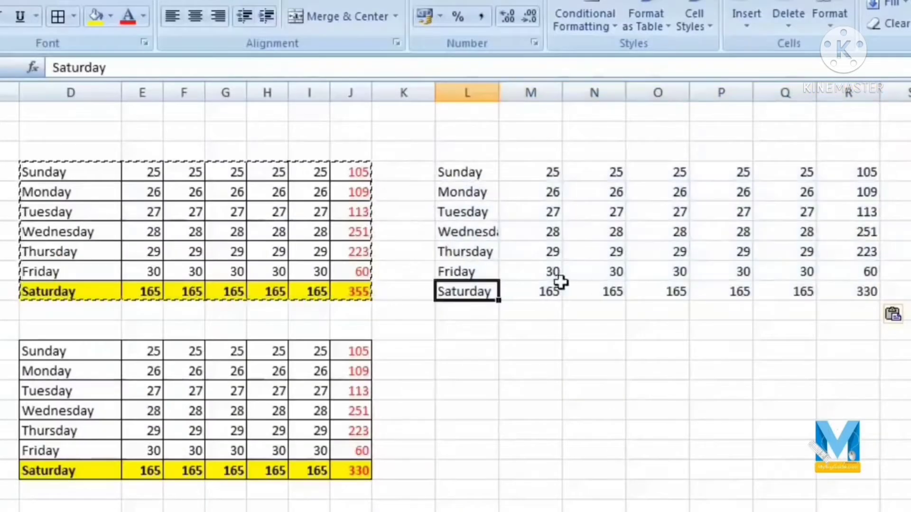
click(579, 284)
click(681, 211)
click(807, 195)
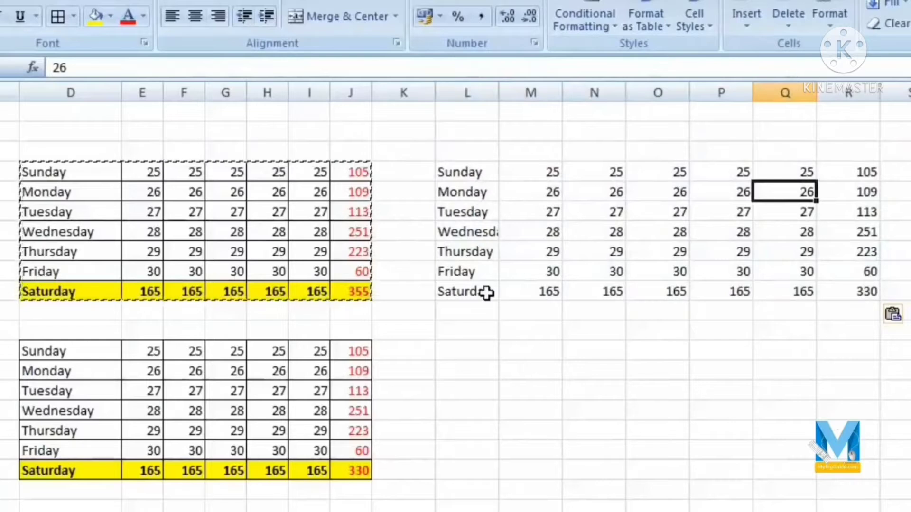
click(861, 291)
click(868, 251)
click(858, 209)
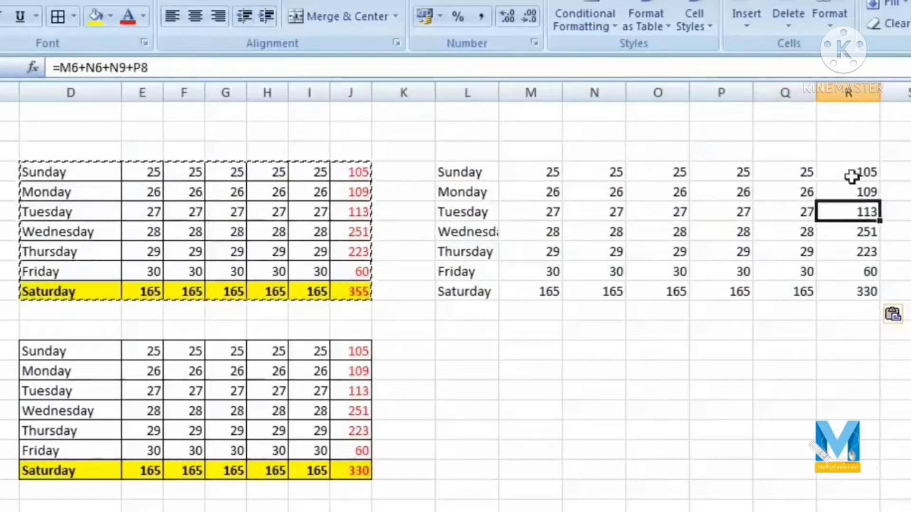
click(834, 273)
click(747, 291)
click(648, 290)
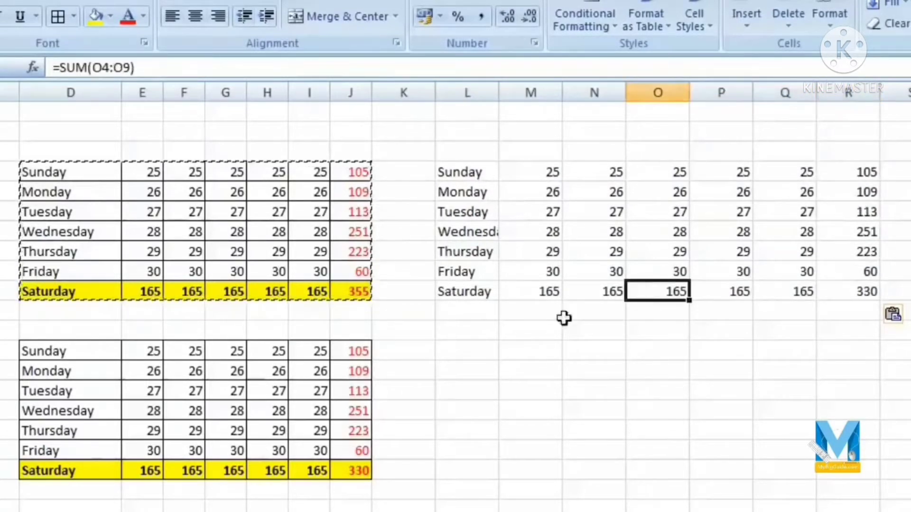
right_click(474, 352)
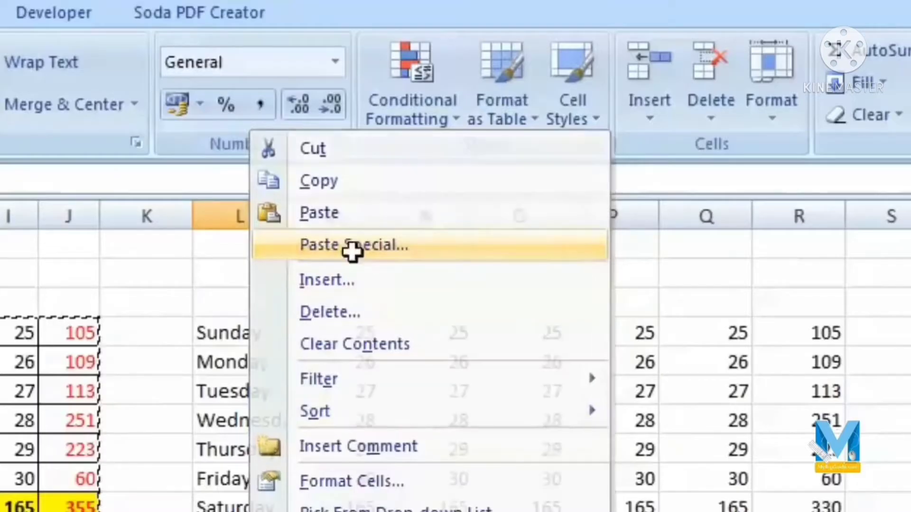
click(546, 112)
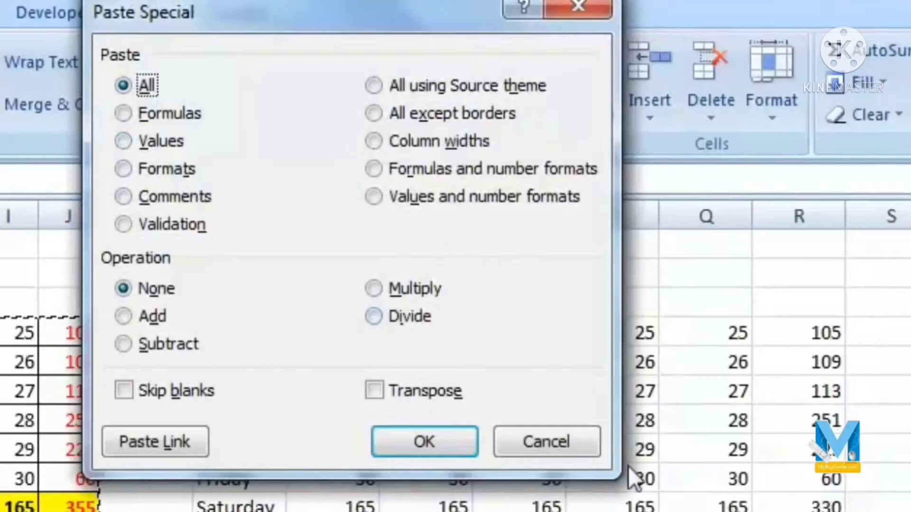
click(545, 441)
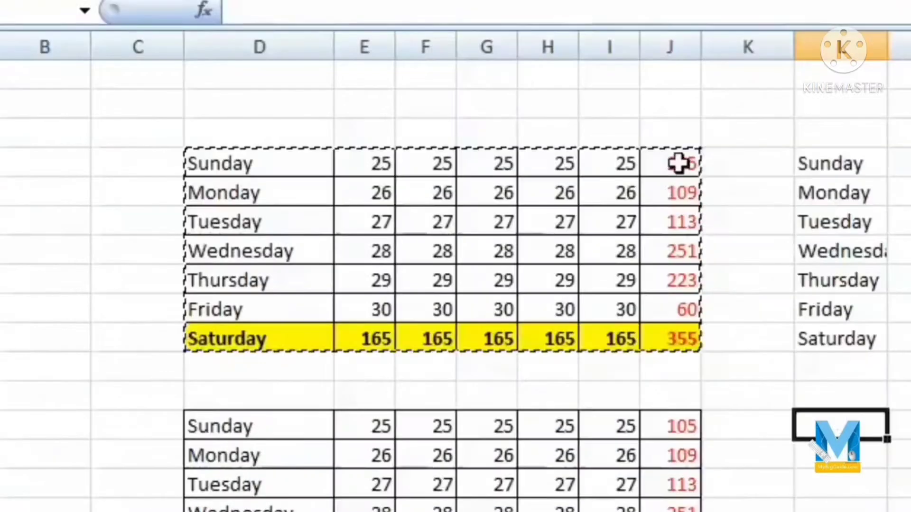
Step: Inspect which cells the formula in J4 refers to, leaving the formula unedited
drag(76, 332, 60, 506)
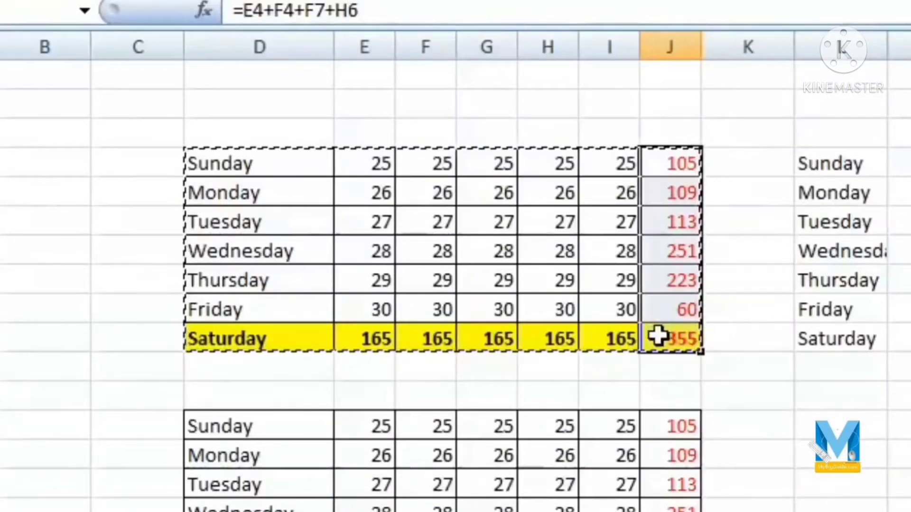
click(656, 164)
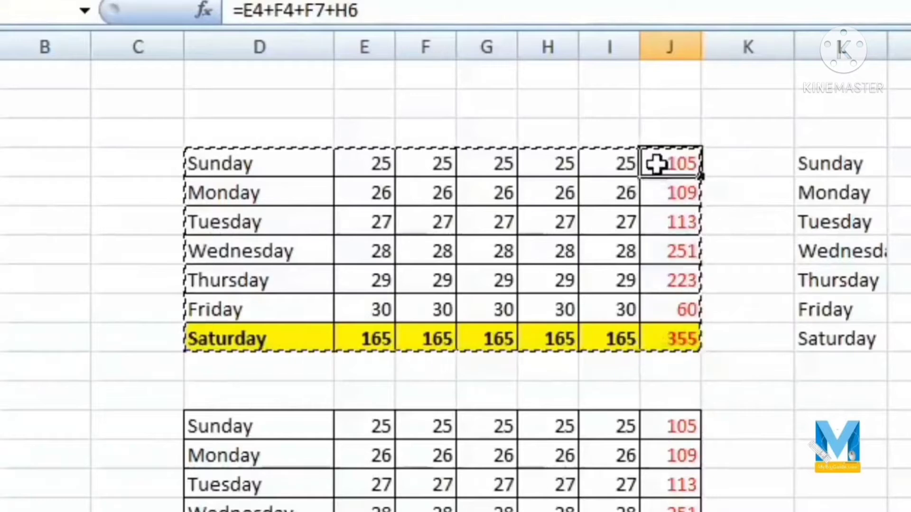
click(306, 12)
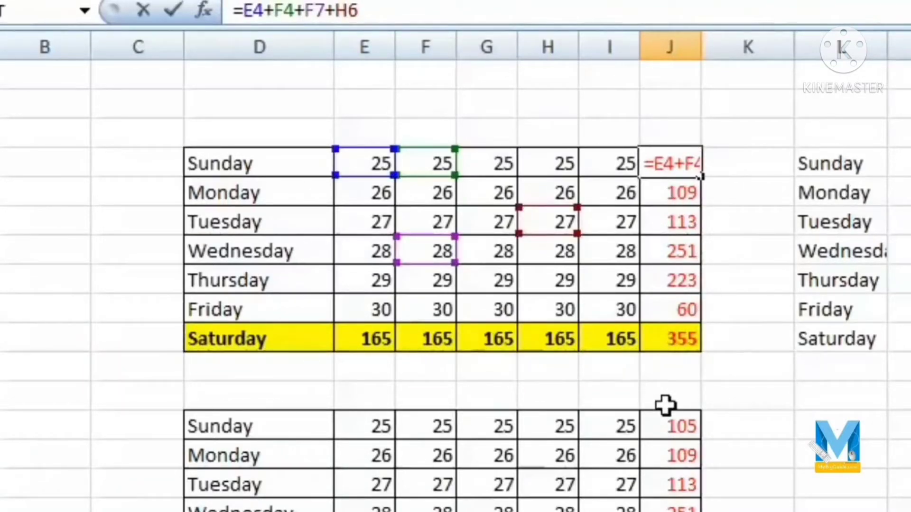
key(Escape)
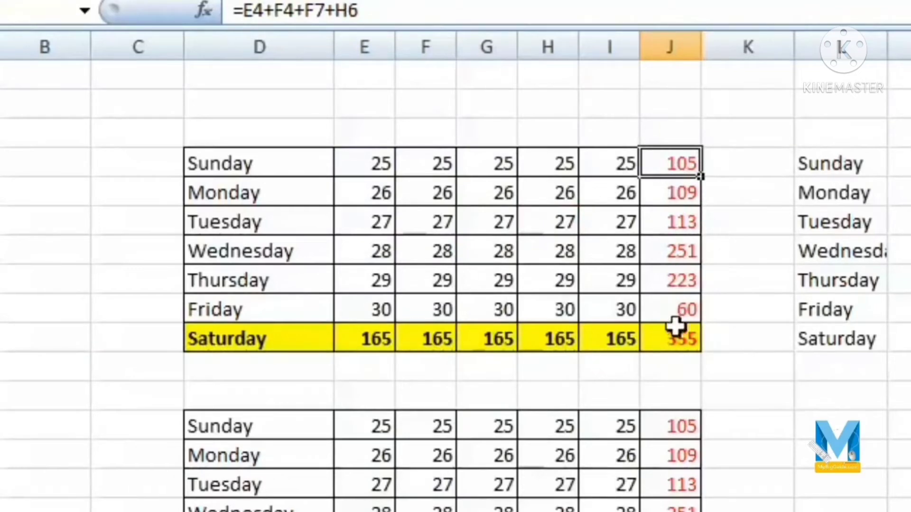
Step: Copy the totals J4:J10, paste them normally starting at cell Q14, and open the first pasted cell's formula
drag(671, 161, 666, 340)
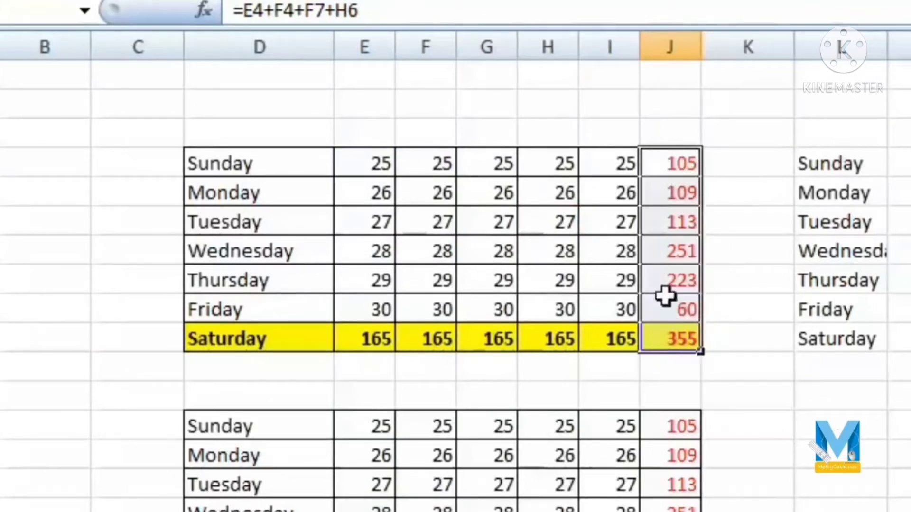
right_click(670, 242)
click(733, 297)
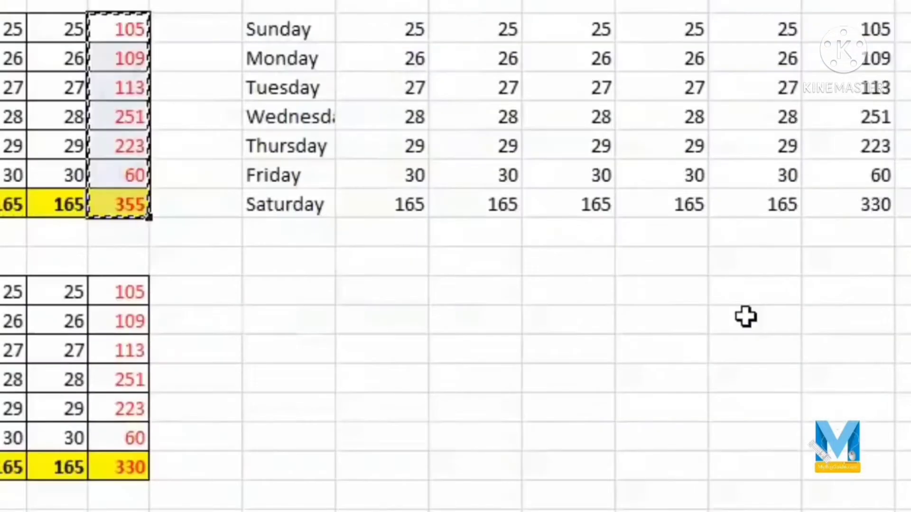
right_click(746, 317)
click(826, 1)
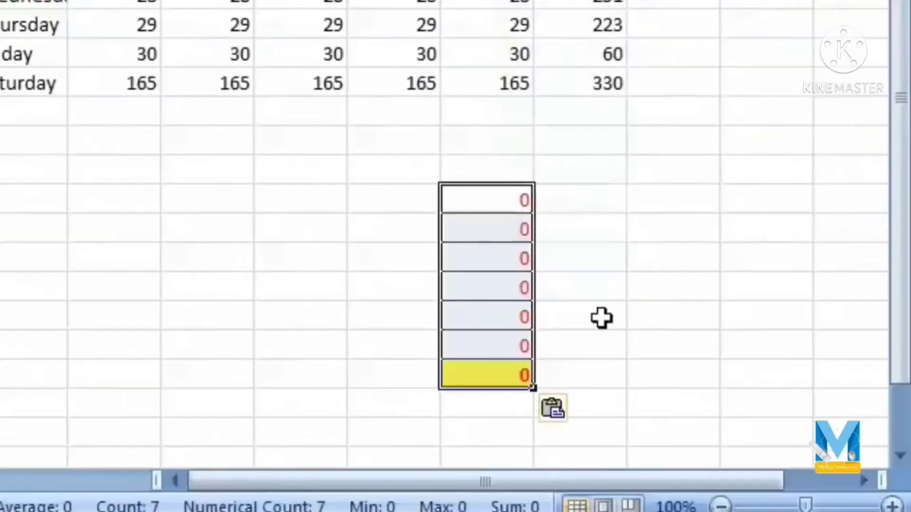
click(498, 198)
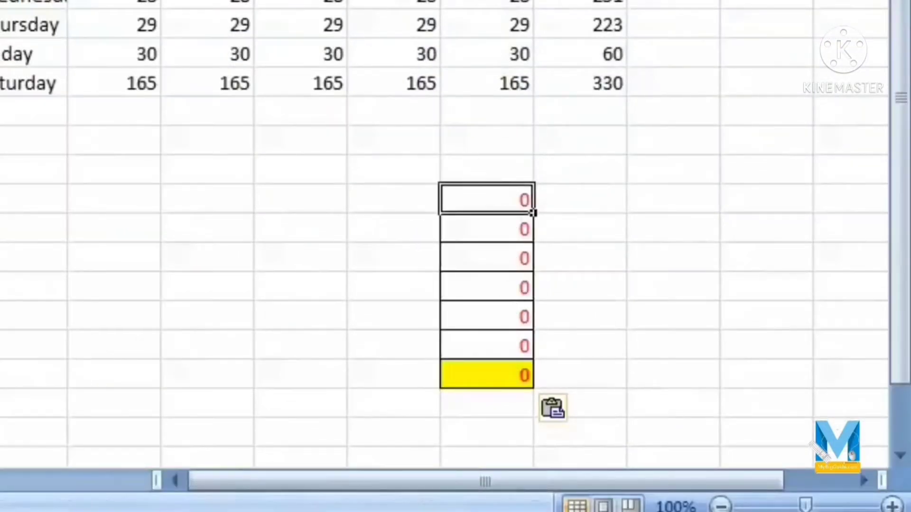
key(F2)
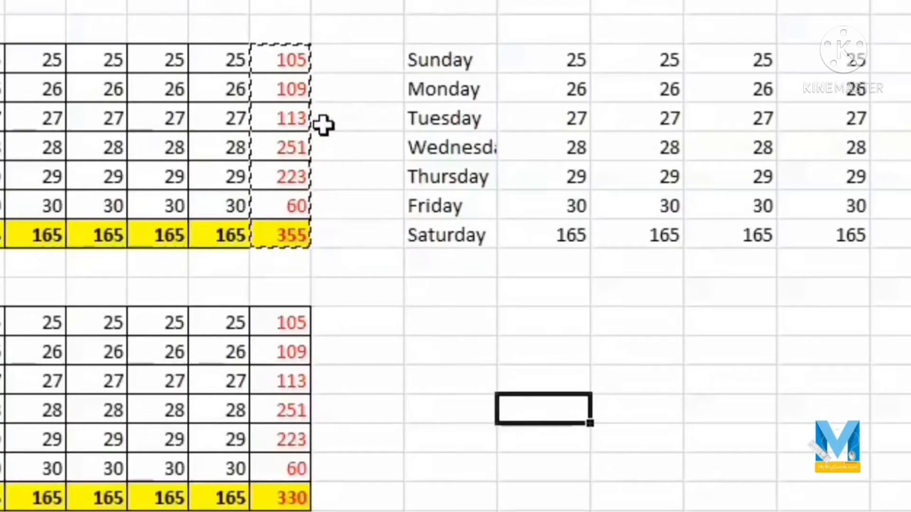
Step: Copy the totals J4:J10 and use Paste Special with the Values option to paste them starting at cell R14
click(294, 55)
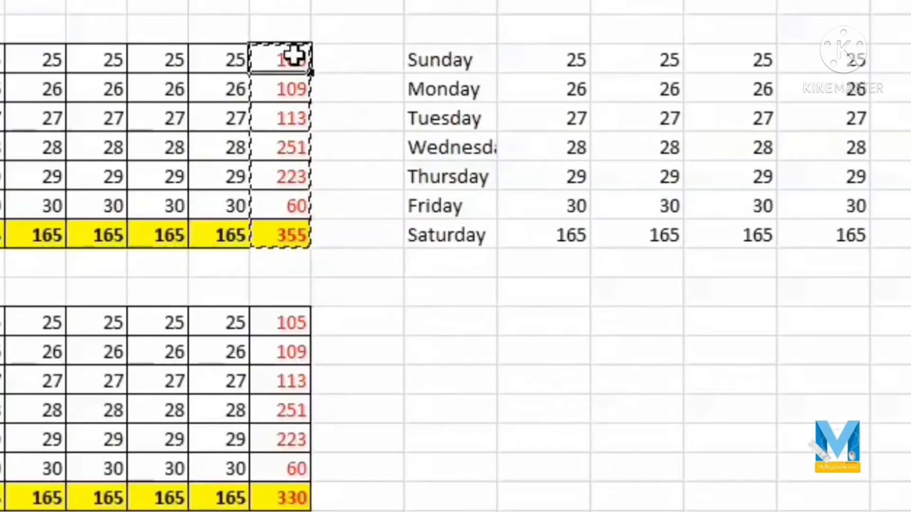
drag(294, 55, 285, 234)
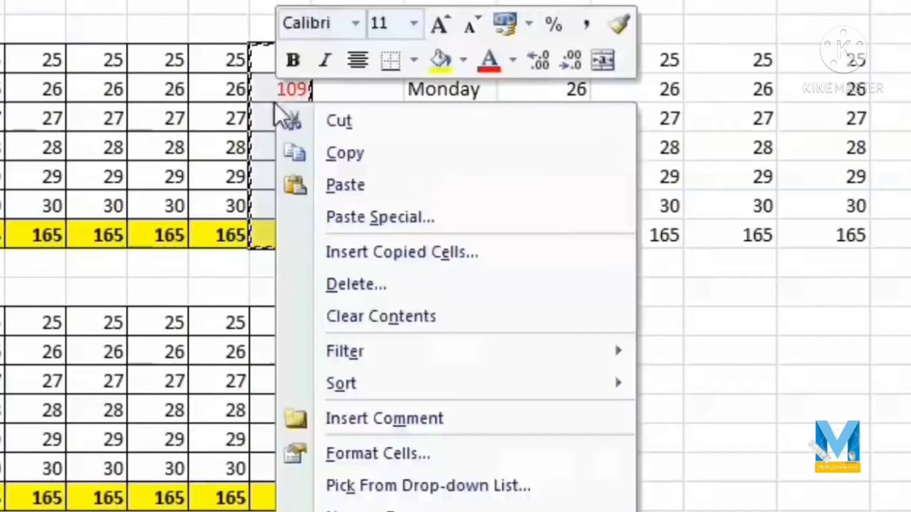
click(369, 156)
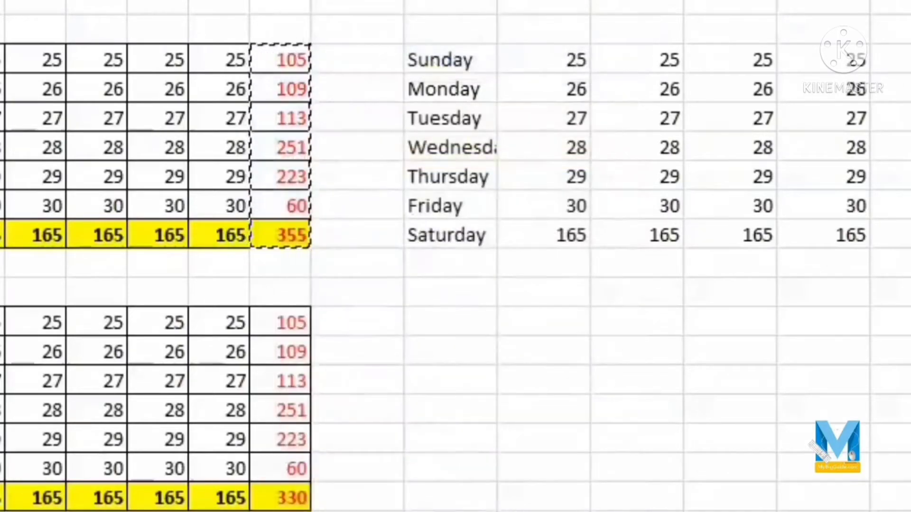
right_click(724, 361)
click(783, 147)
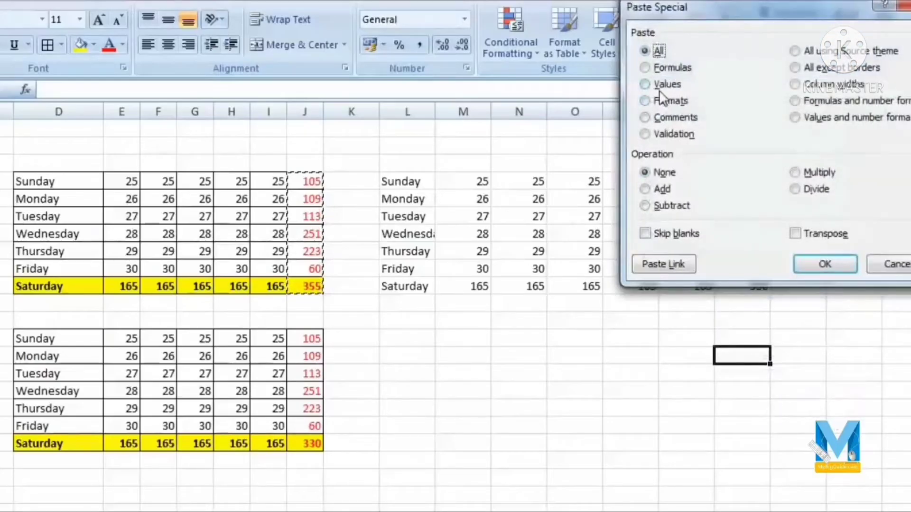
click(645, 84)
click(810, 265)
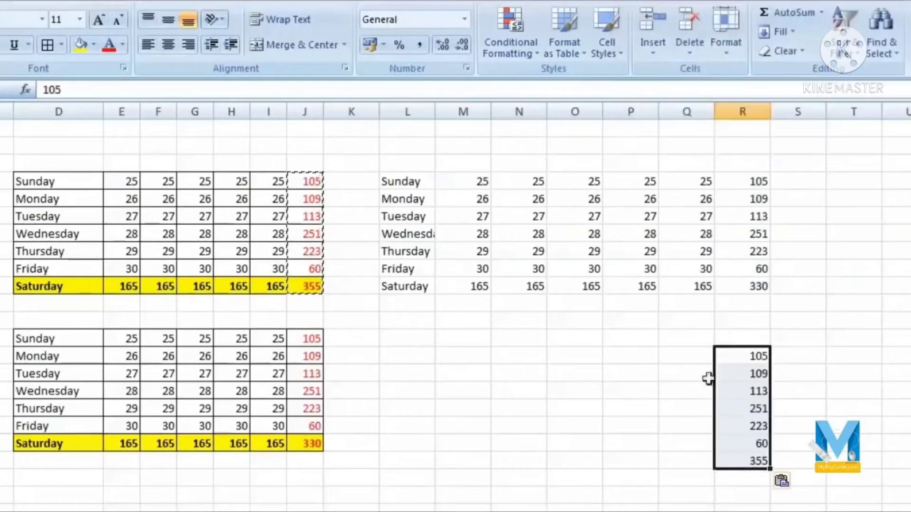
Step: Check the content of the pasted totals from R14 down, and clear the range R14:R21
click(707, 377)
click(743, 355)
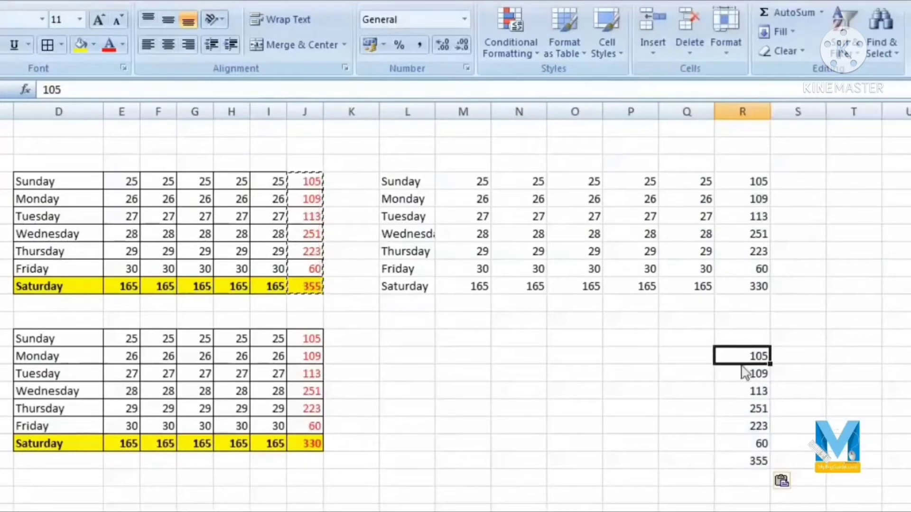
drag(750, 365, 747, 434)
click(395, 304)
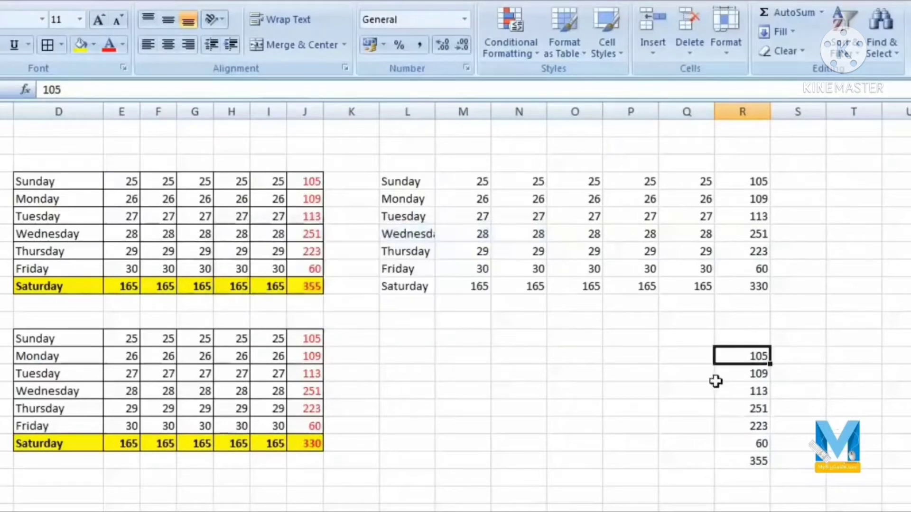
drag(736, 356, 761, 482)
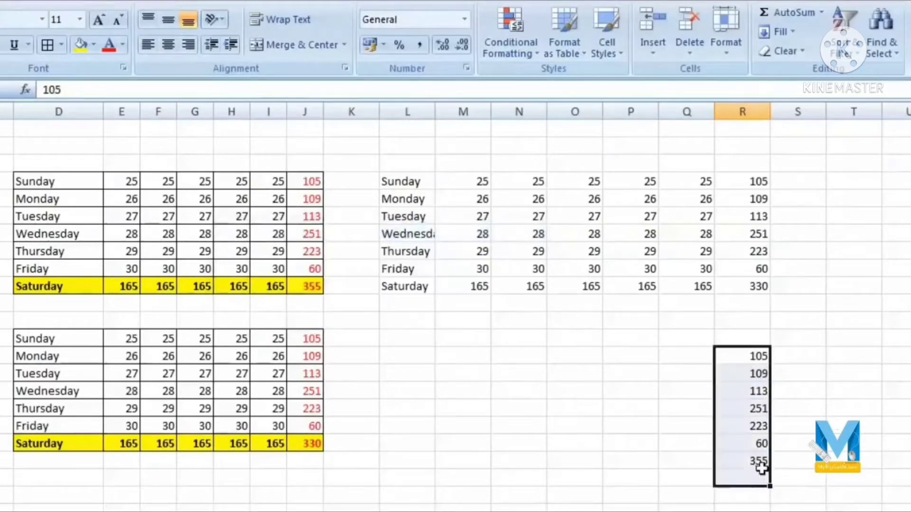
key(Delete)
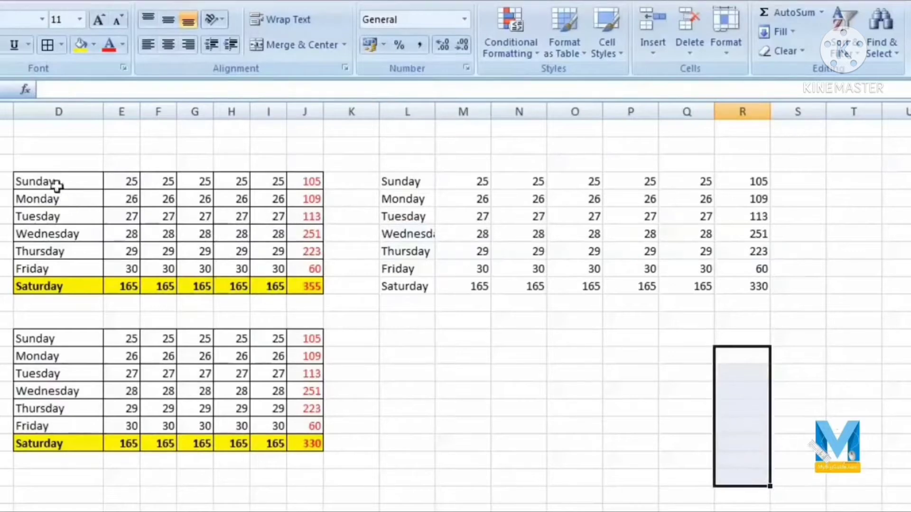
Step: Copy the weekday table D4:J10 and paste only its values starting at cell L13
drag(57, 185, 303, 287)
right_click(303, 287)
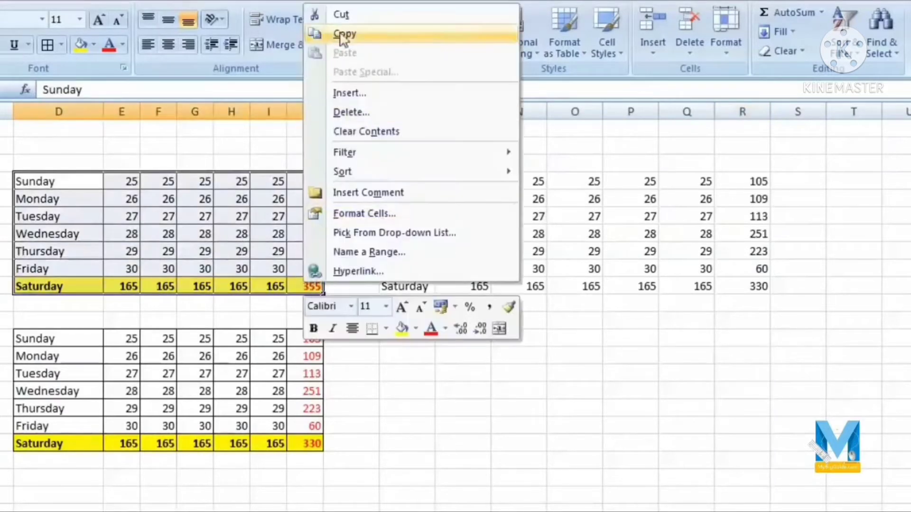
click(342, 36)
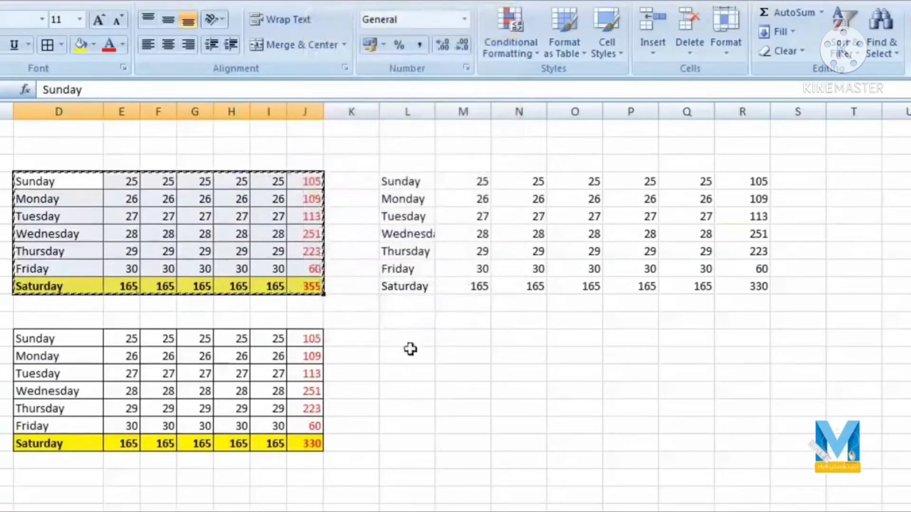
right_click(428, 345)
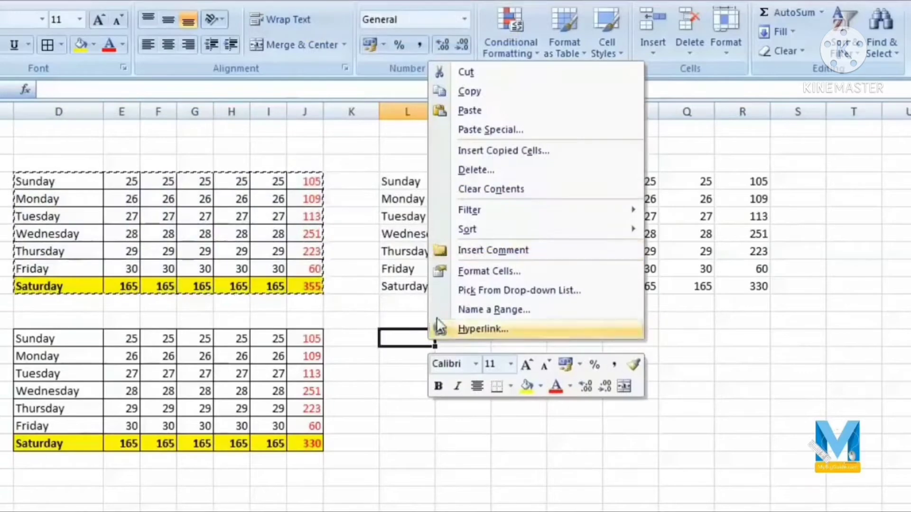
click(526, 129)
click(421, 65)
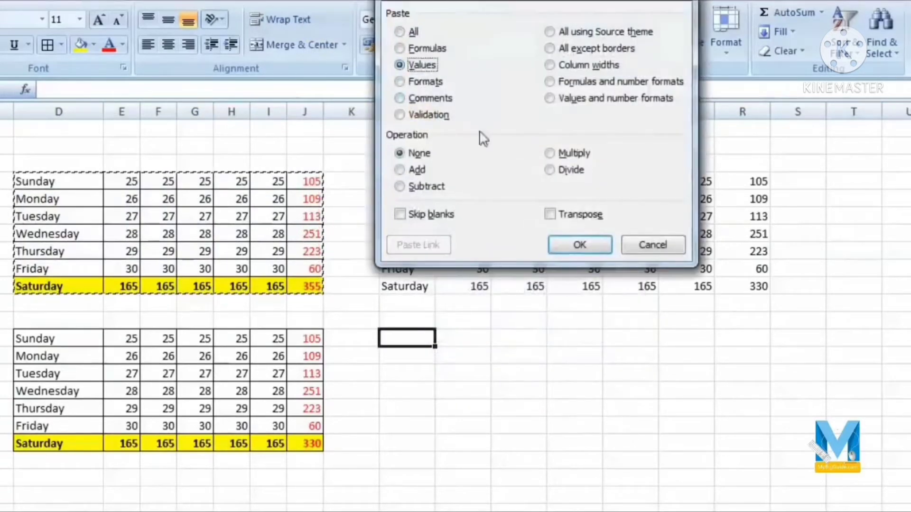
click(579, 245)
Step: Inspect column R and the Saturday row of the values-only table for formulas, and clear the pasted table L13:R19
click(758, 353)
key(Down)
key(Down)
key(Down)
key(Down)
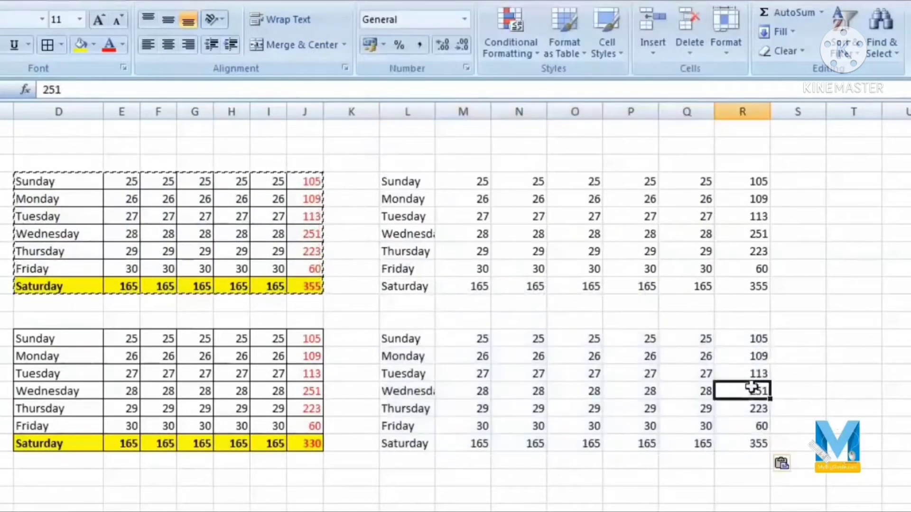
click(576, 442)
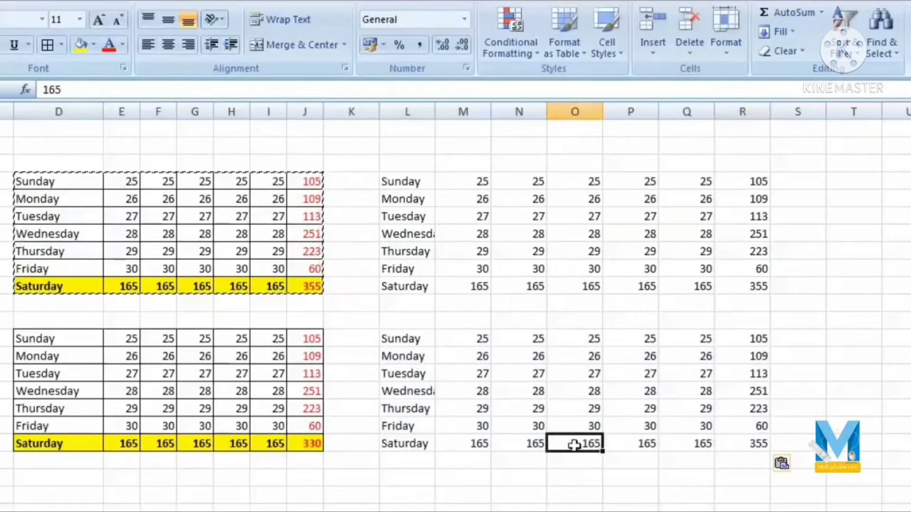
click(451, 442)
drag(401, 338, 759, 444)
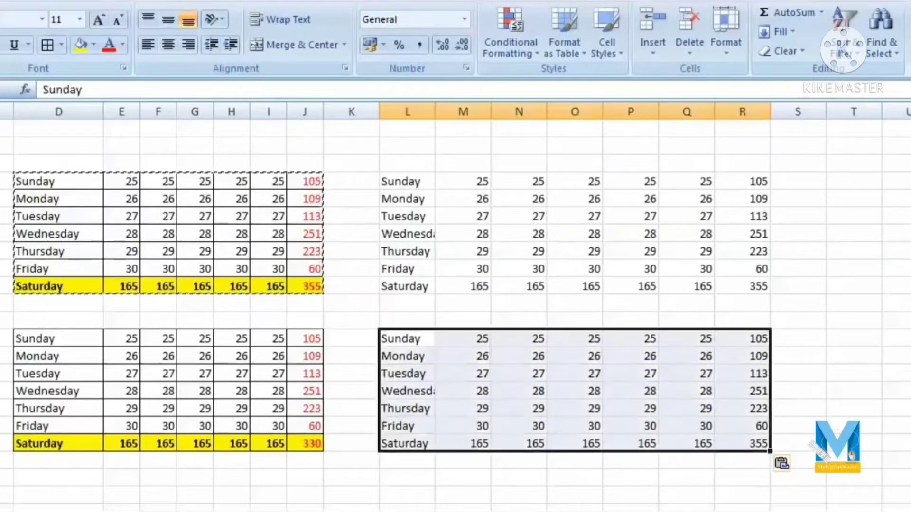
key(Delete)
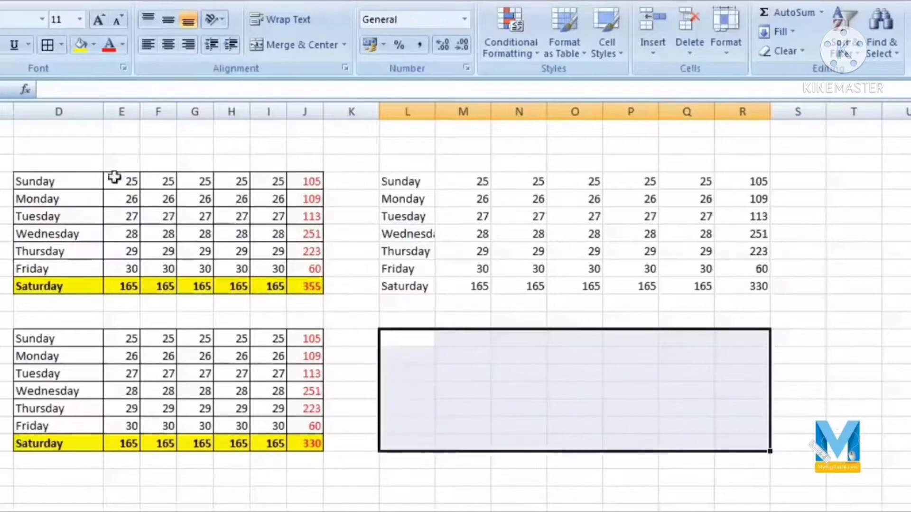
drag(40, 181, 301, 285)
right_click(302, 286)
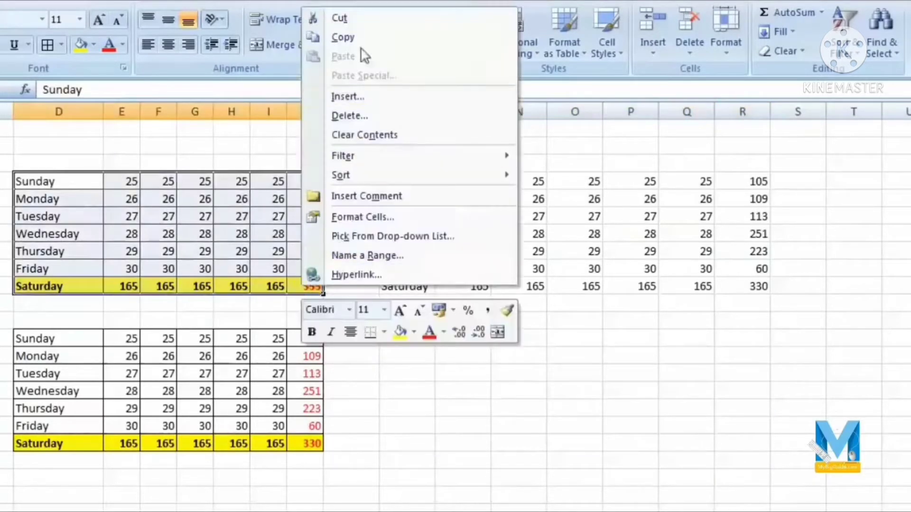
click(351, 37)
right_click(414, 344)
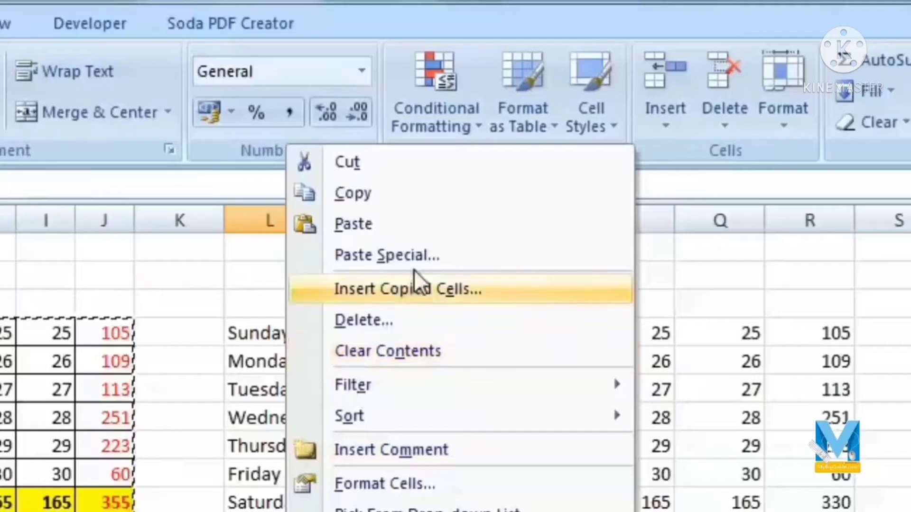
click(414, 262)
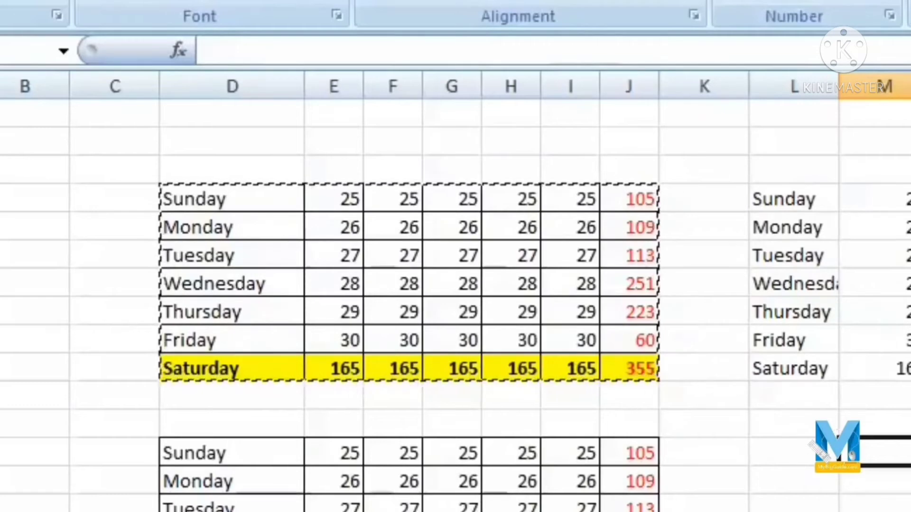
Step: Copy the Saturday row D10:J10 and select the Tuesday row L6:R6 as the paste target
drag(634, 365, 294, 366)
right_click(294, 366)
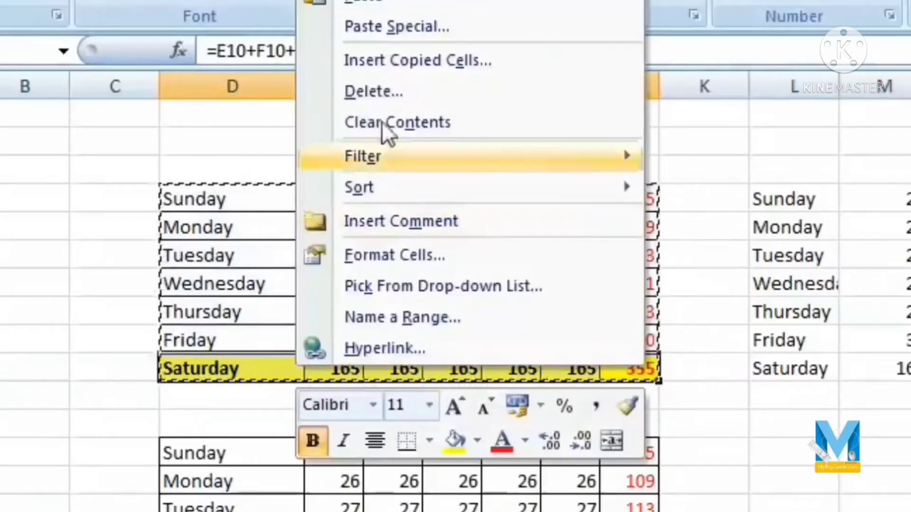
click(396, 8)
drag(773, 365, 827, 285)
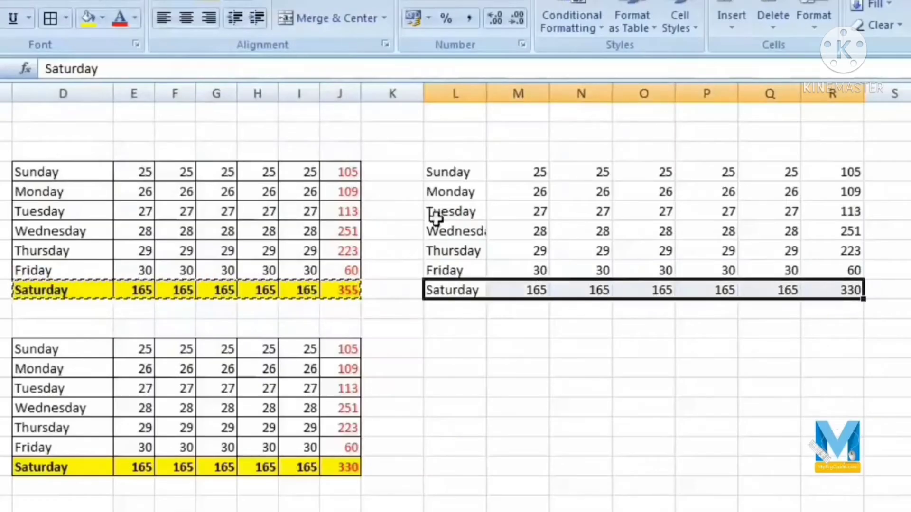
drag(436, 217, 840, 210)
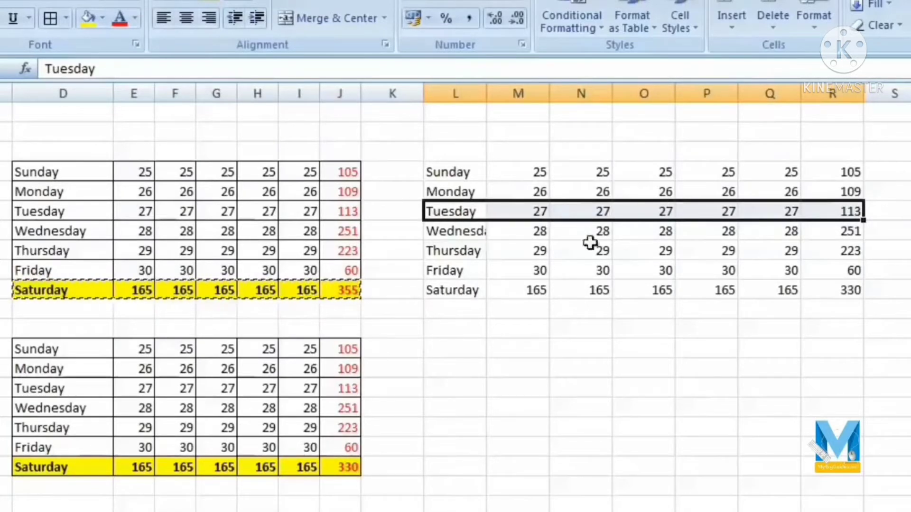
right_click(505, 219)
click(633, 267)
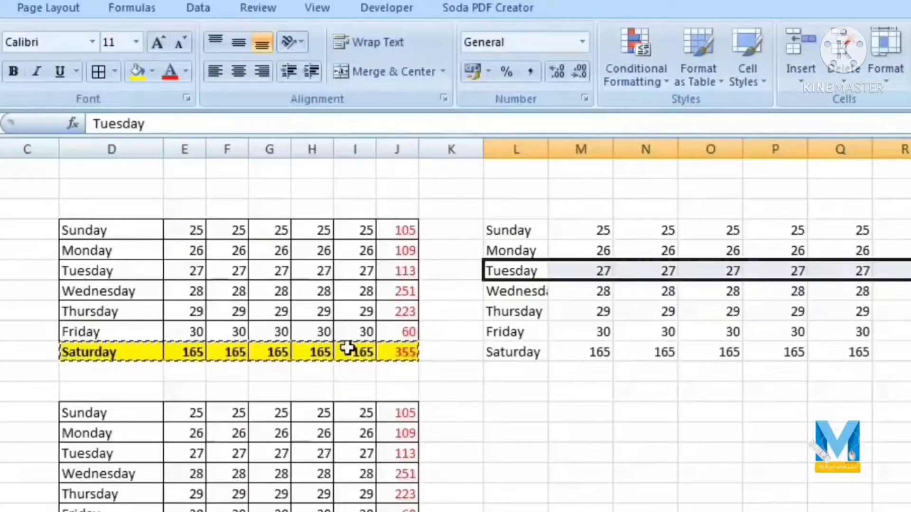
Step: Copy the Saturday cell I10 and use Paste Special with the Formats option on the Tuesday row L6:R6
right_click(347, 350)
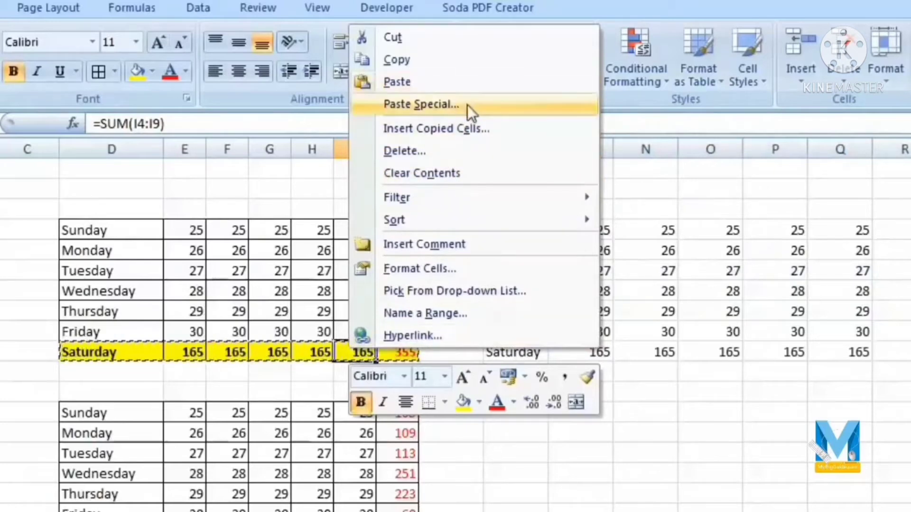
click(468, 65)
drag(507, 274, 904, 267)
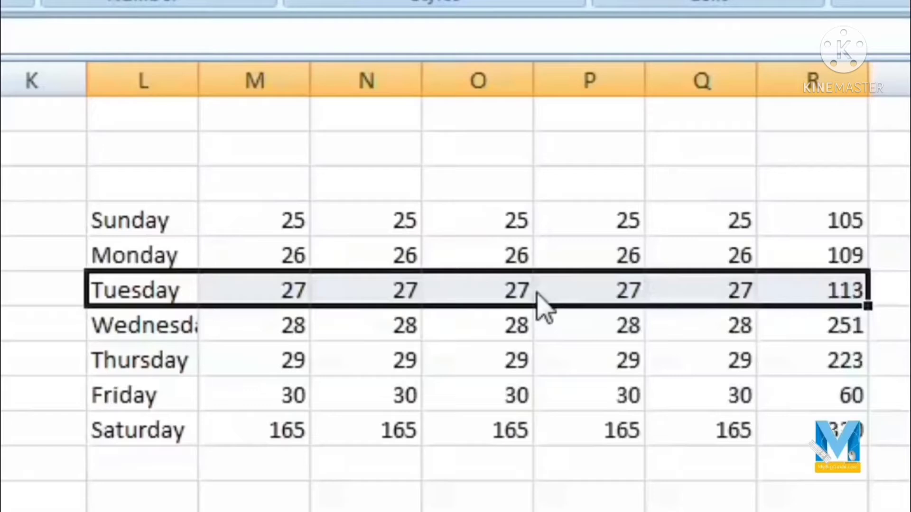
right_click(537, 296)
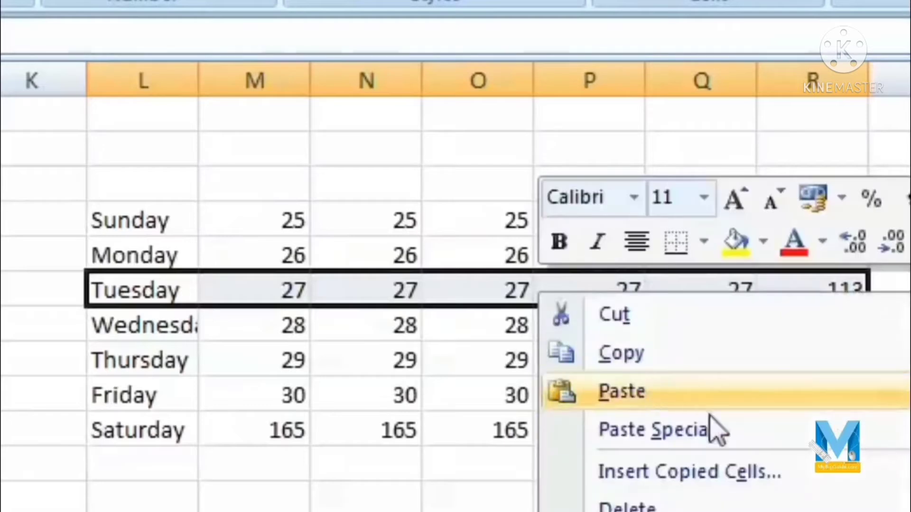
click(741, 438)
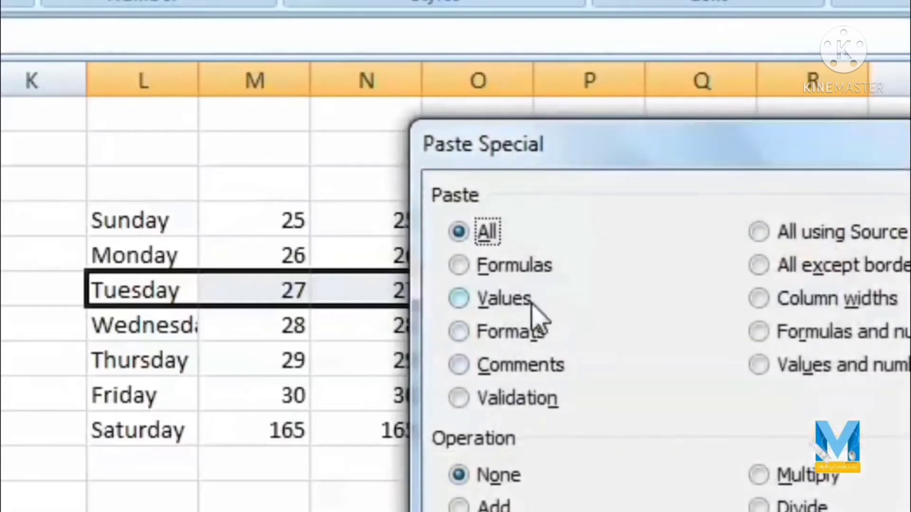
click(539, 334)
drag(607, 164, 283, 388)
key(Return)
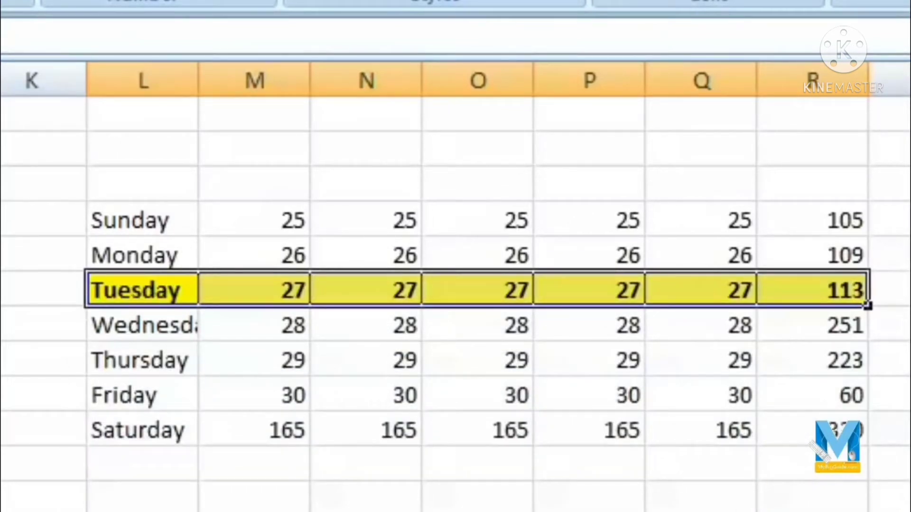
Step: Copy the Saturday row D10:J10 and paste only its formats onto the Sunday row starting at L4
click(372, 493)
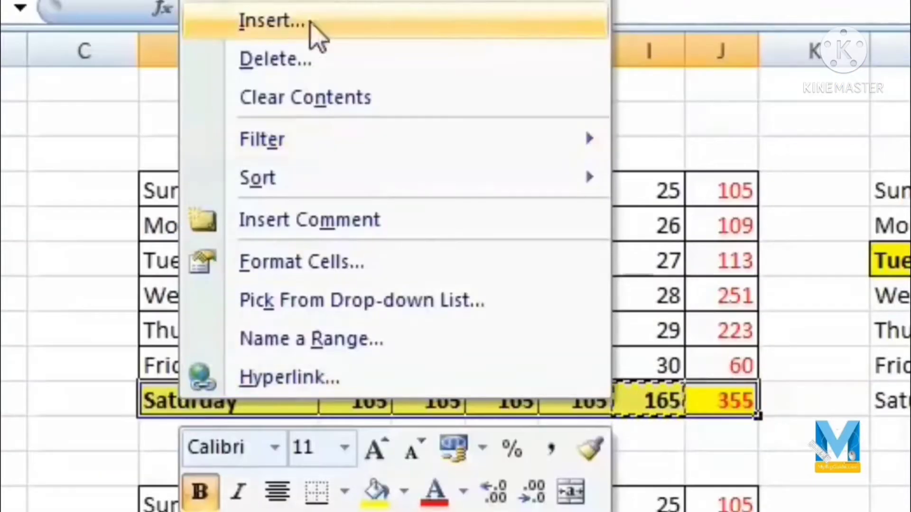
key(Escape)
right_click(163, 209)
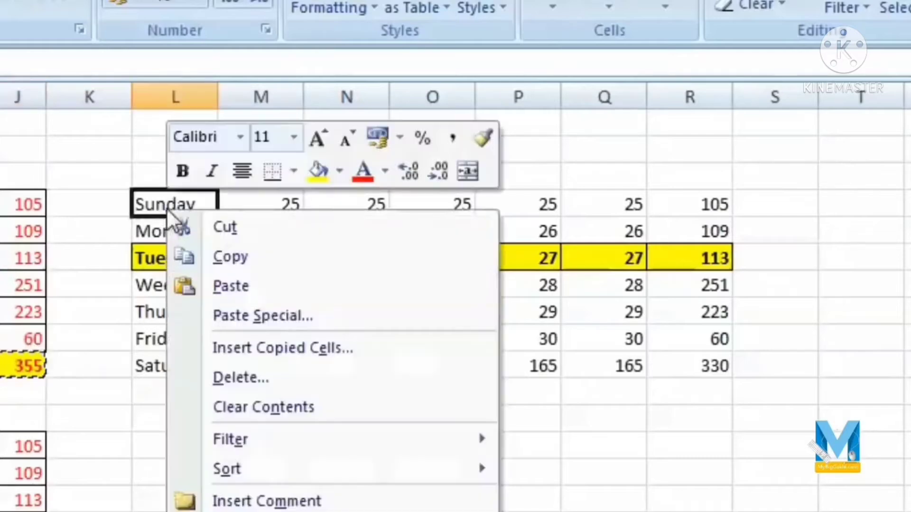
click(305, 320)
click(127, 235)
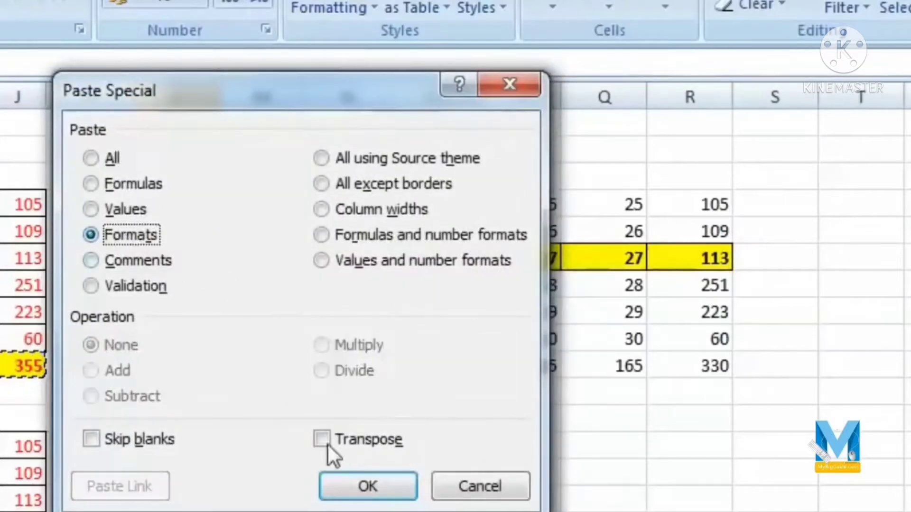
click(367, 485)
click(445, 506)
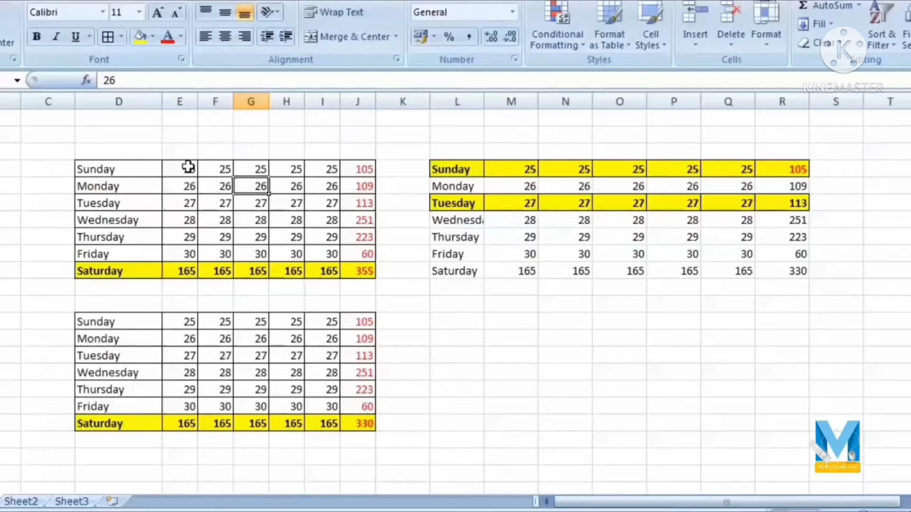
Step: Apply a Duplicate Values conditional format to E4:E9 using Light Red Fill with Dark Red Text
drag(184, 166, 181, 249)
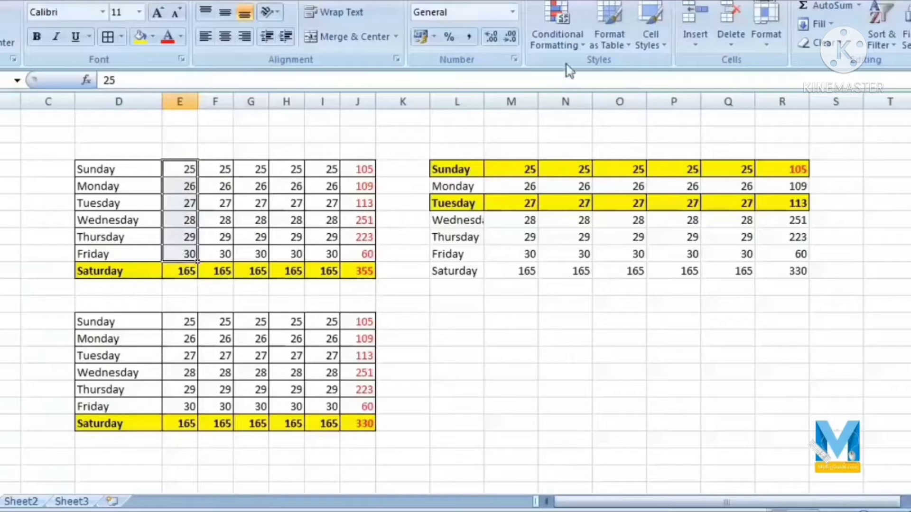
click(566, 45)
mouse_move(626, 80)
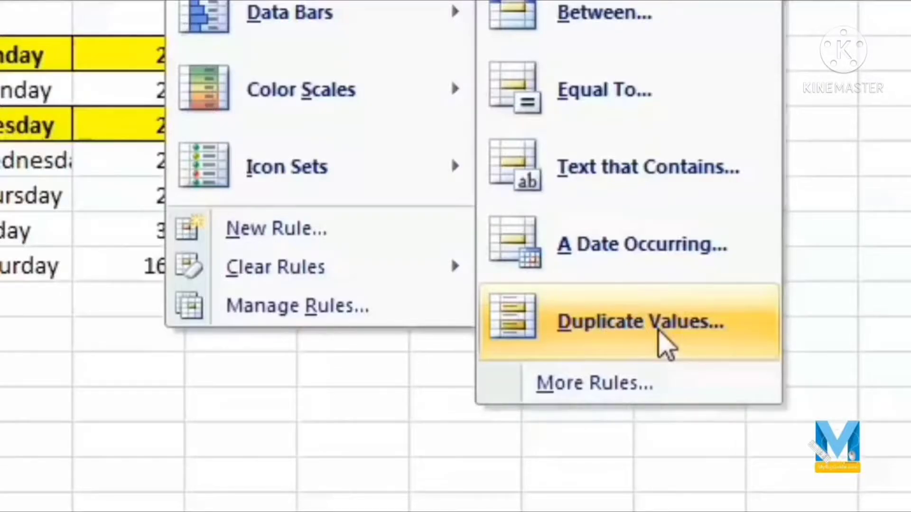
click(659, 332)
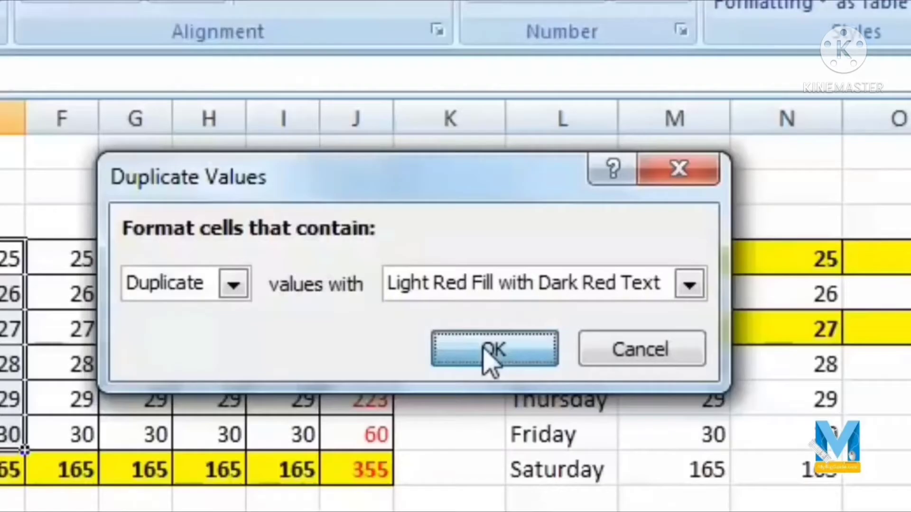
click(488, 351)
Step: Test the duplicate rule by entering 24 in Monday's cell E5 and replacing it with 27
click(16, 292)
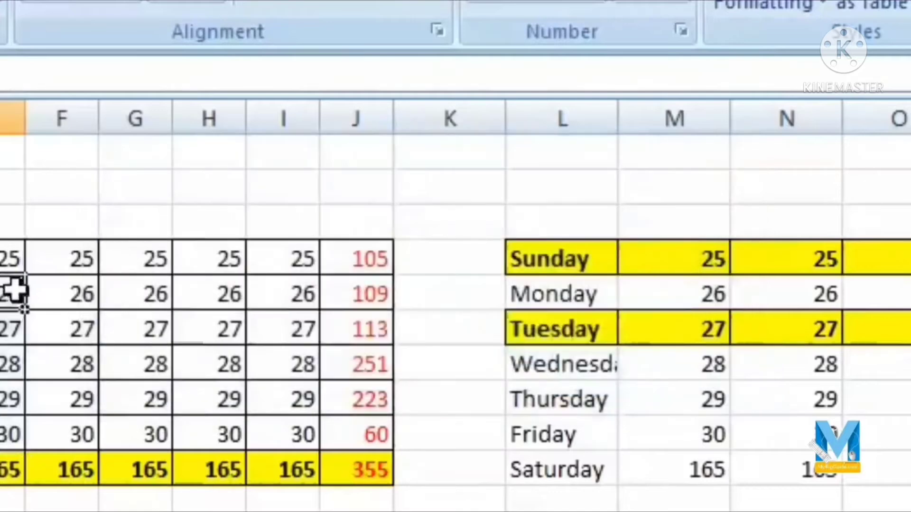
text(24)
key(Return)
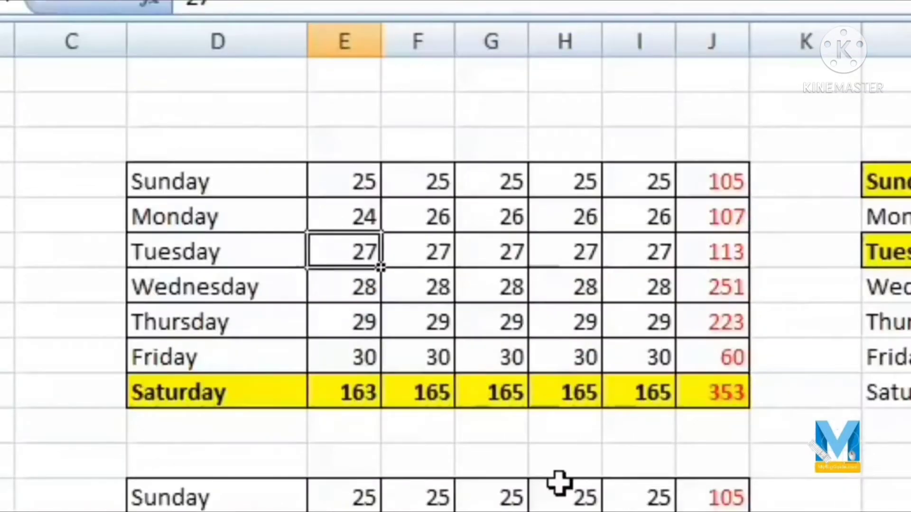
key(Up)
text(27)
key(Return)
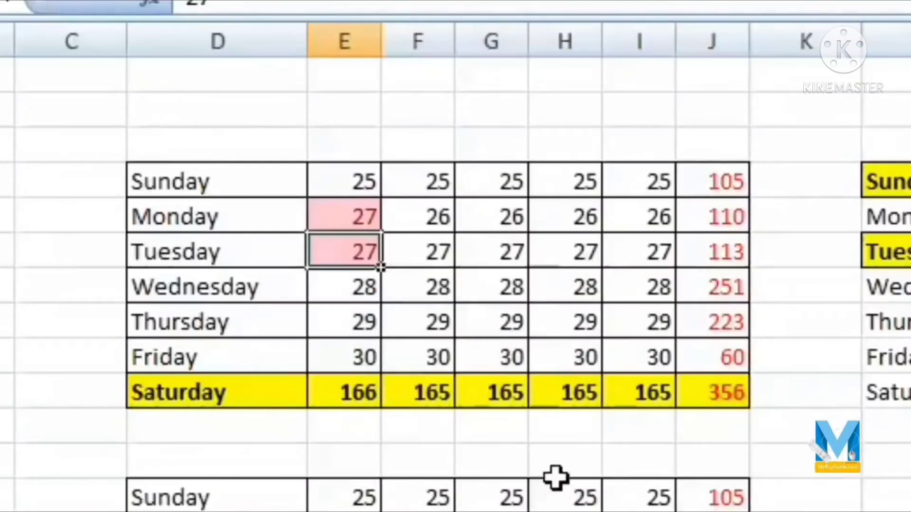
click(425, 349)
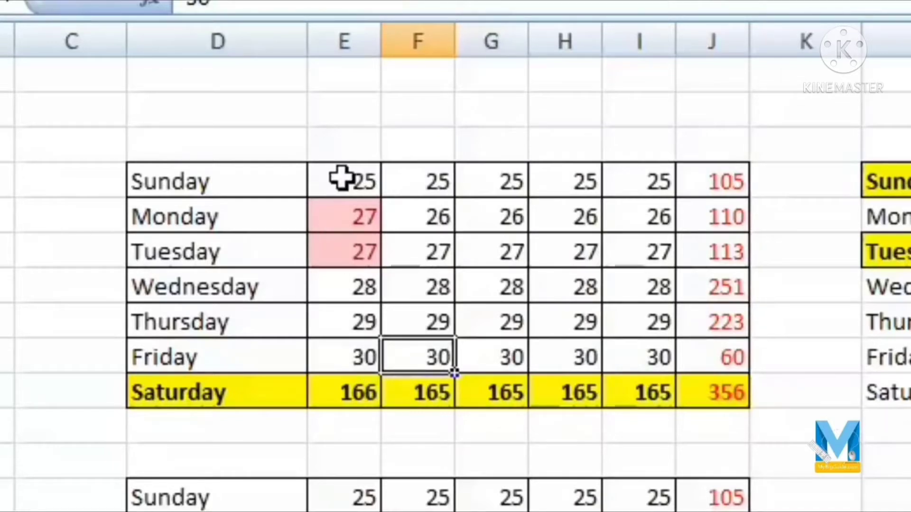
Step: Copy E4:E9 and use Paste Special with the Formats option on I4:I10
drag(345, 180, 342, 368)
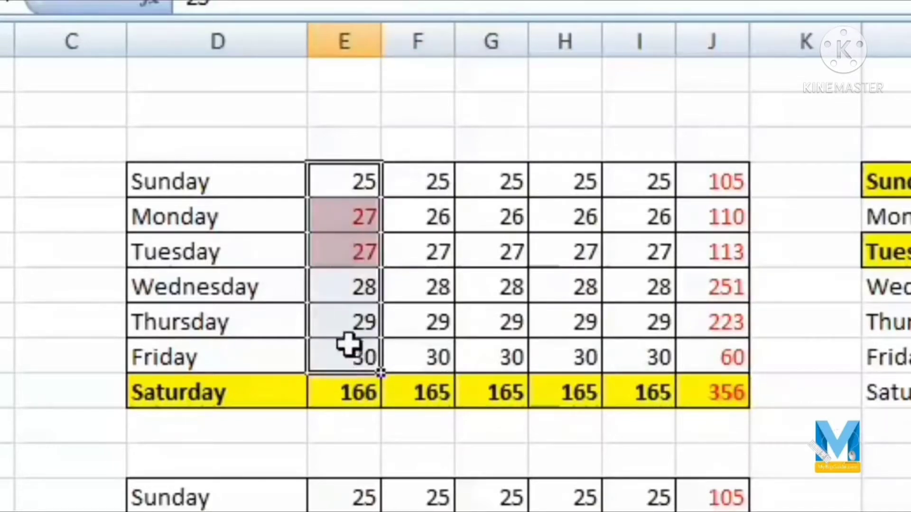
right_click(350, 346)
click(462, 408)
drag(642, 183, 645, 386)
right_click(648, 351)
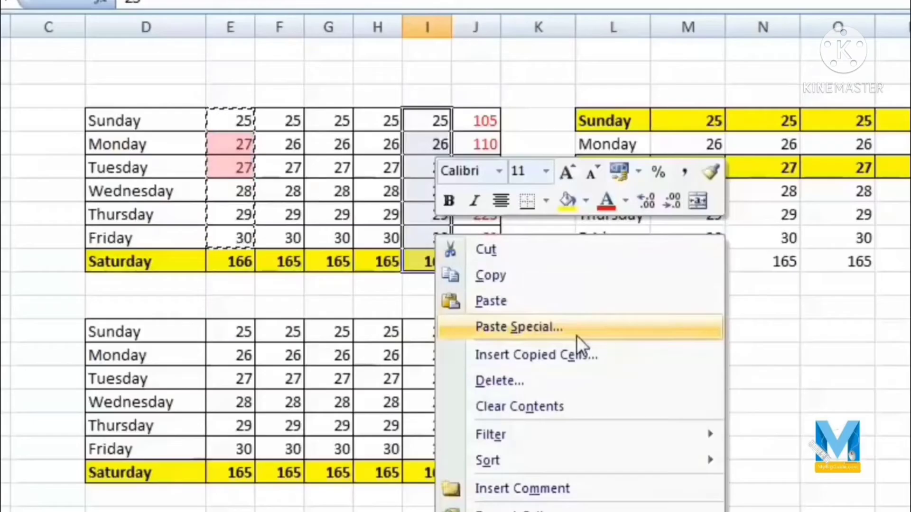
click(763, 491)
click(392, 268)
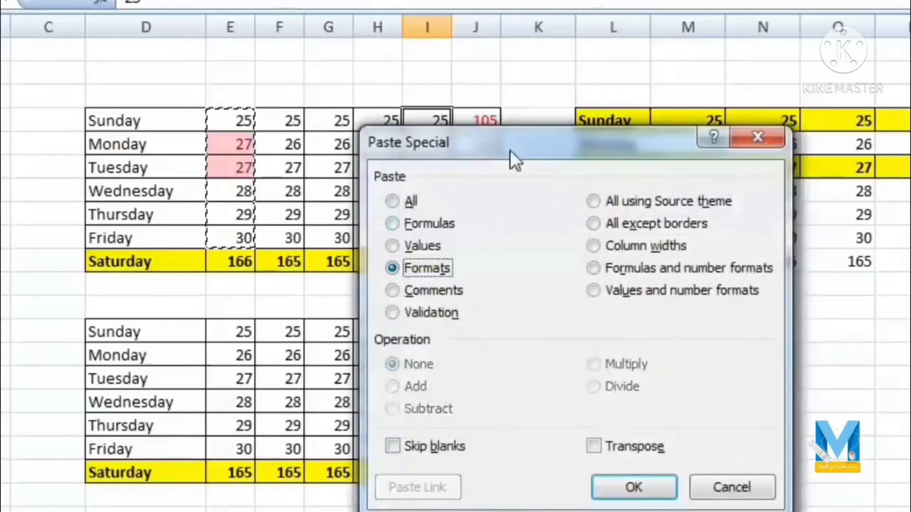
drag(510, 149, 829, 19)
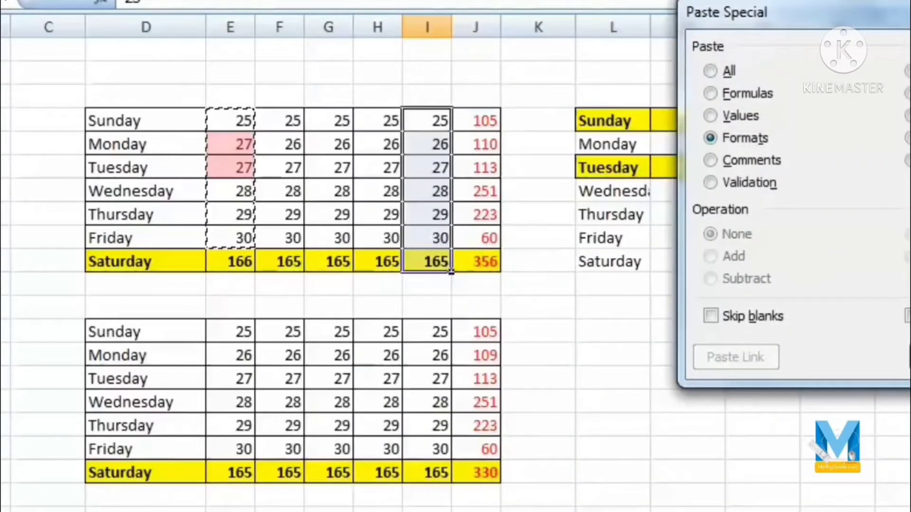
key(Return)
Step: Set Thursday's value in cell I8 to 27 to test the pasted duplicate rule
click(429, 196)
key(Down)
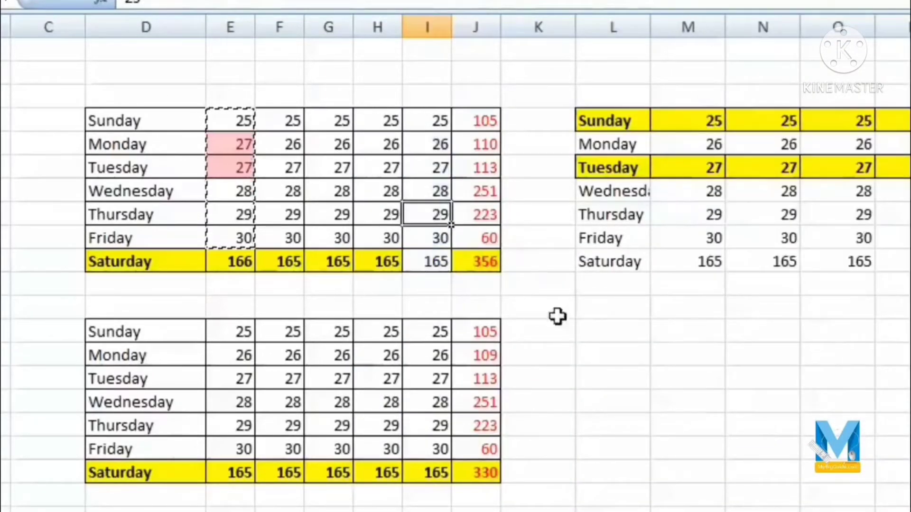
text(27)
key(Return)
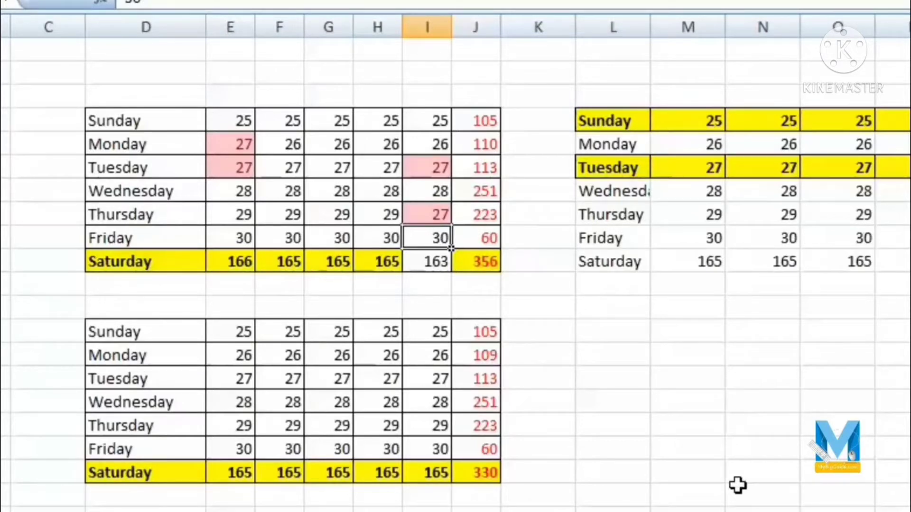
Step: Insert a comment on Monday's cell E5 with the text "klkjlkjlkjl lkjlk"
right_click(615, 332)
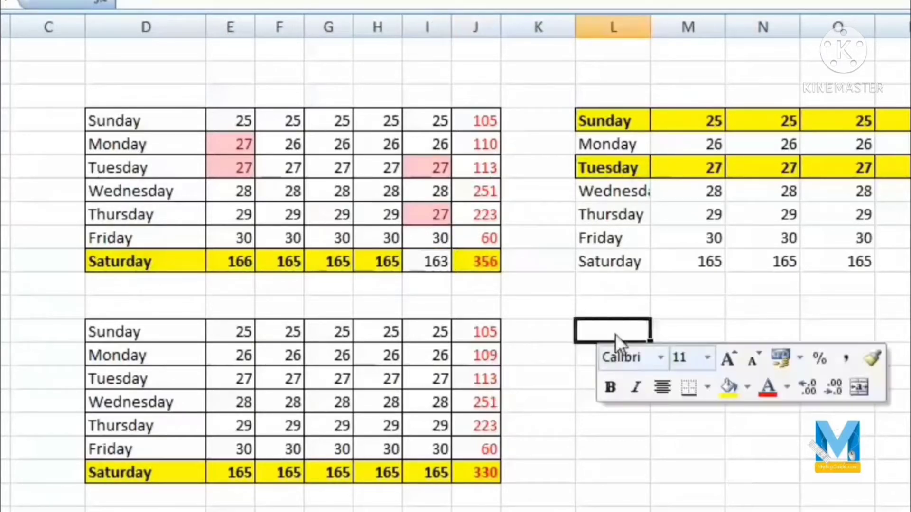
right_click(317, 172)
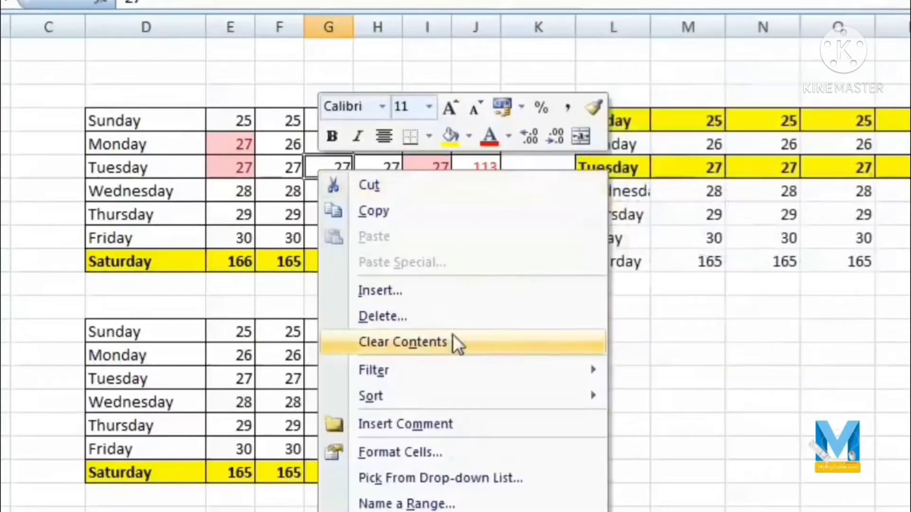
mouse_move(474, 381)
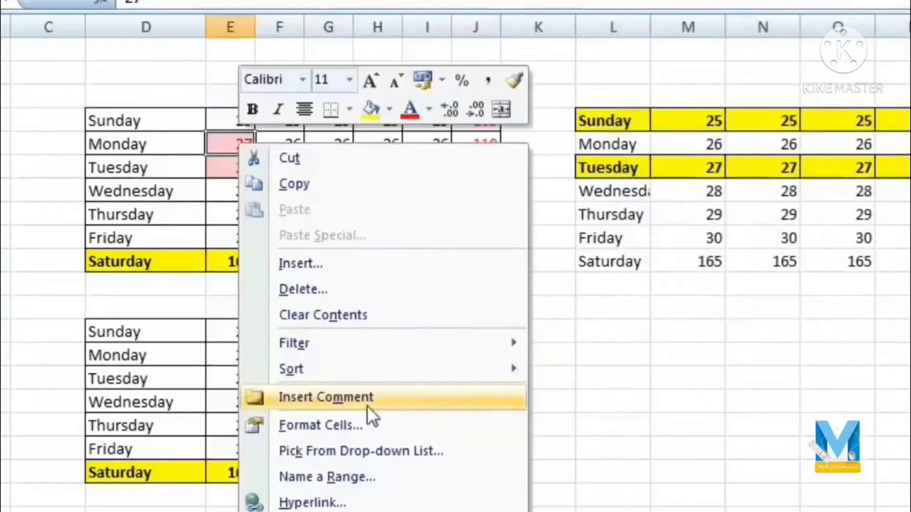
click(367, 406)
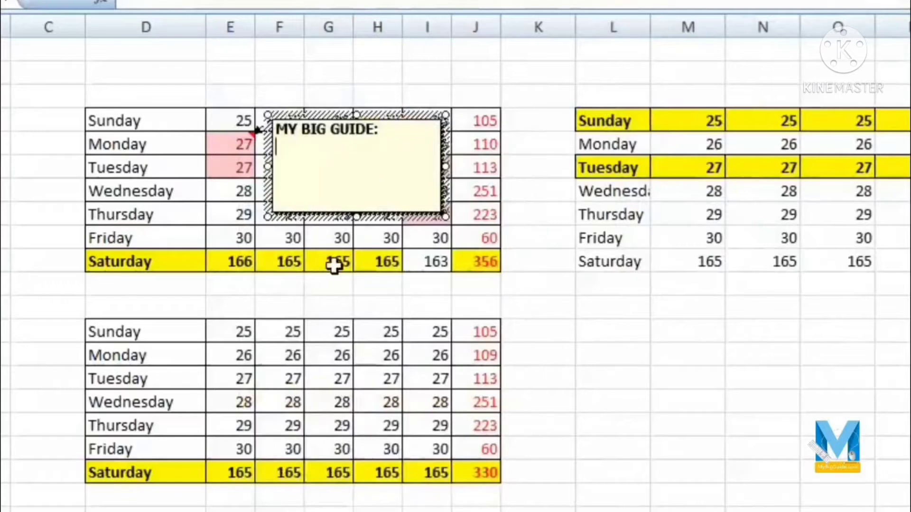
text(klkjlkjlkjl lkjlk)
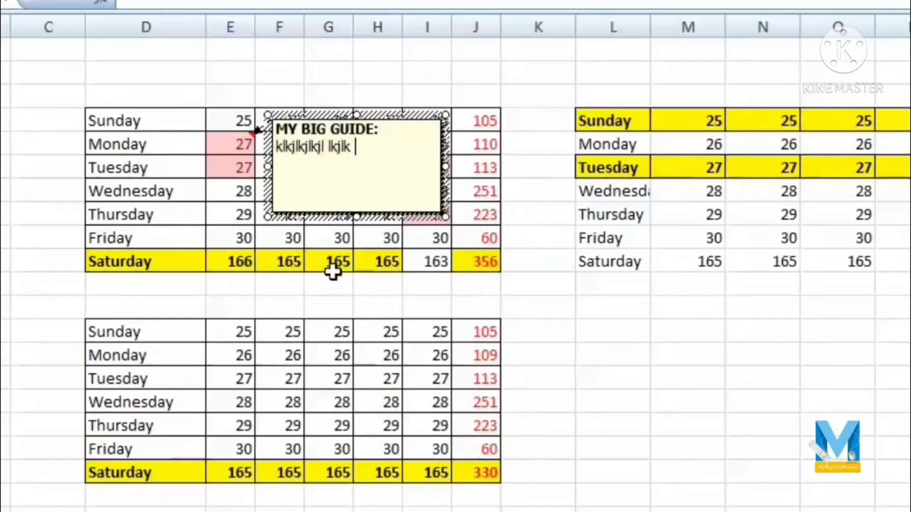
click(334, 266)
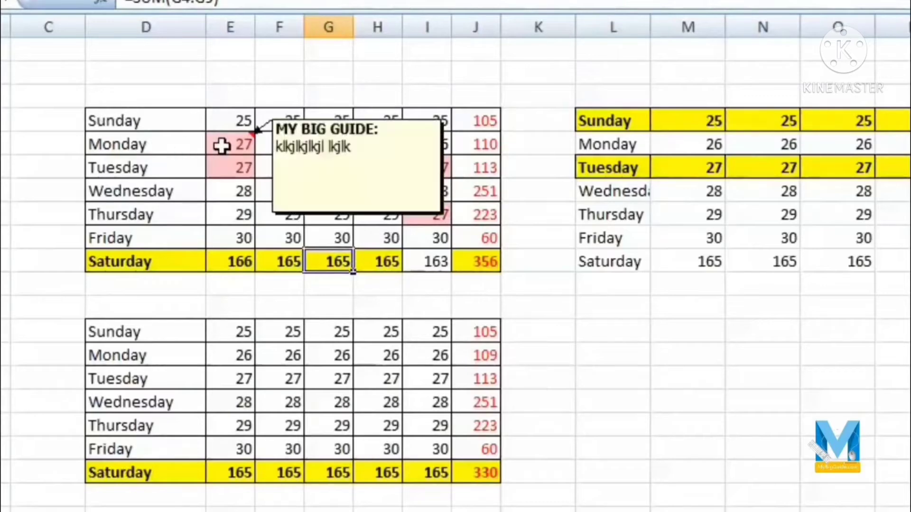
Step: Copy the table D4:J10, paste only its comments starting at L13, and check the comment on M14
drag(116, 122, 482, 262)
right_click(330, 212)
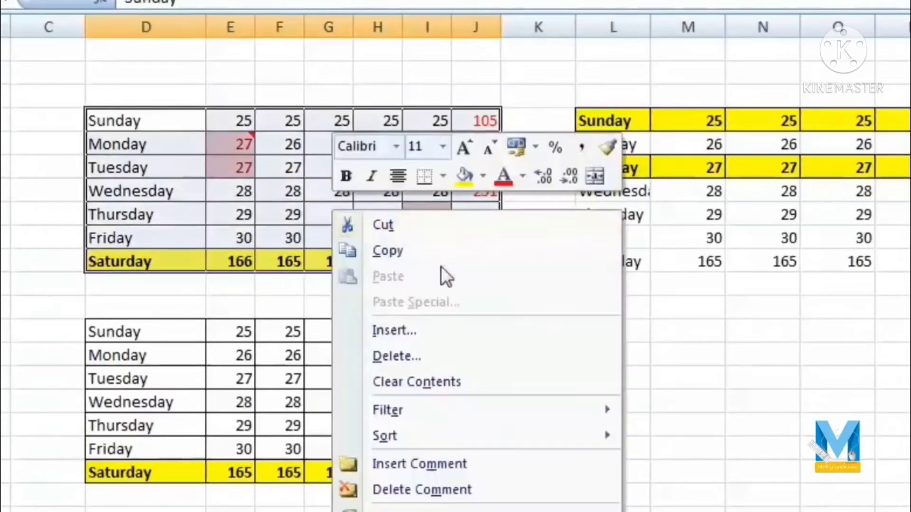
click(386, 250)
right_click(625, 331)
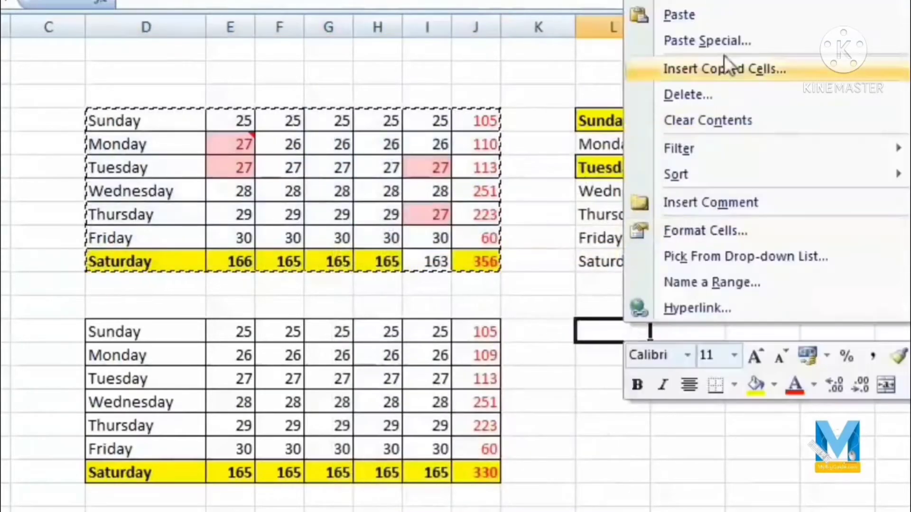
click(719, 41)
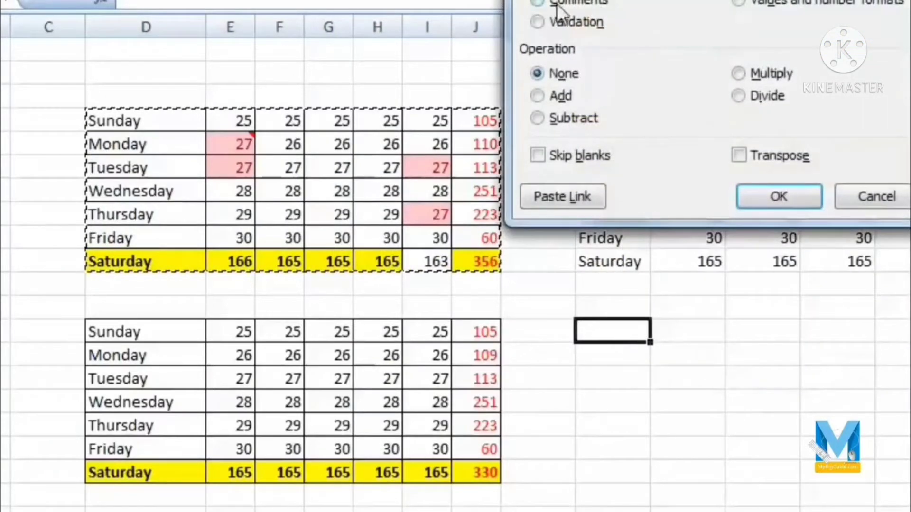
click(535, 3)
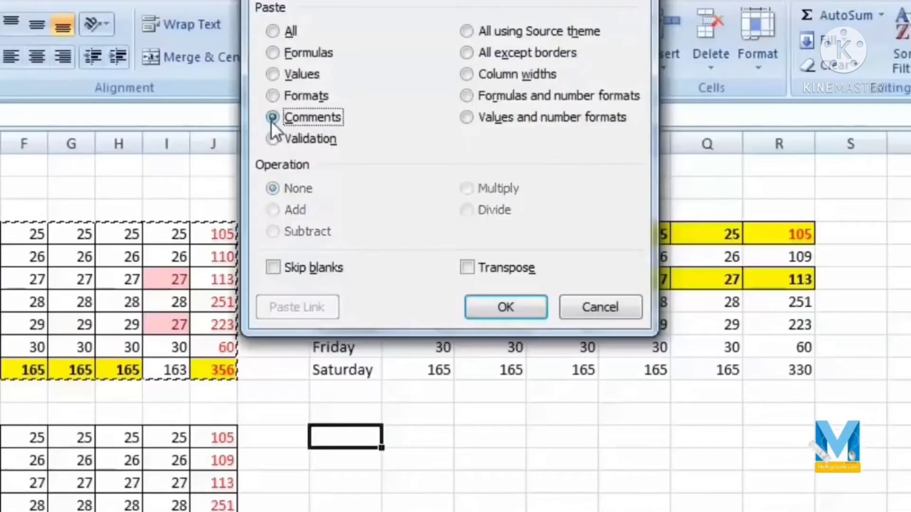
click(516, 309)
click(439, 460)
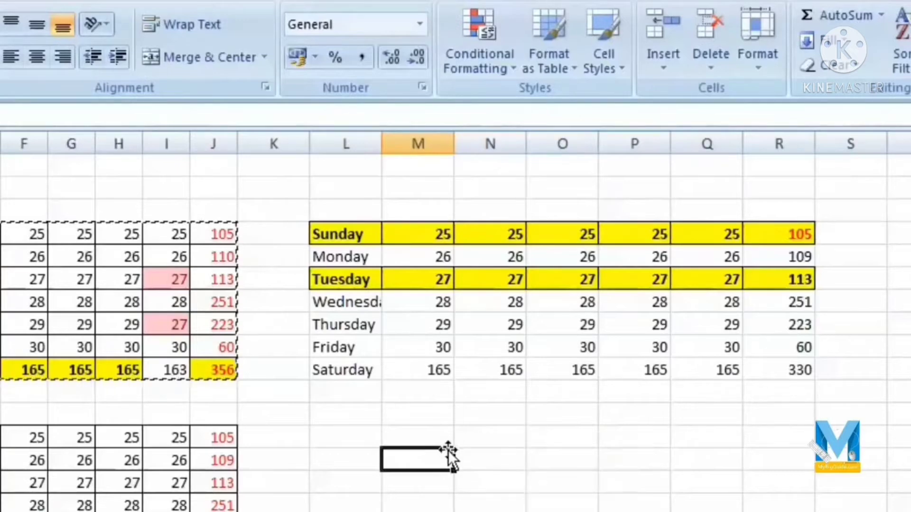
mouse_move(449, 453)
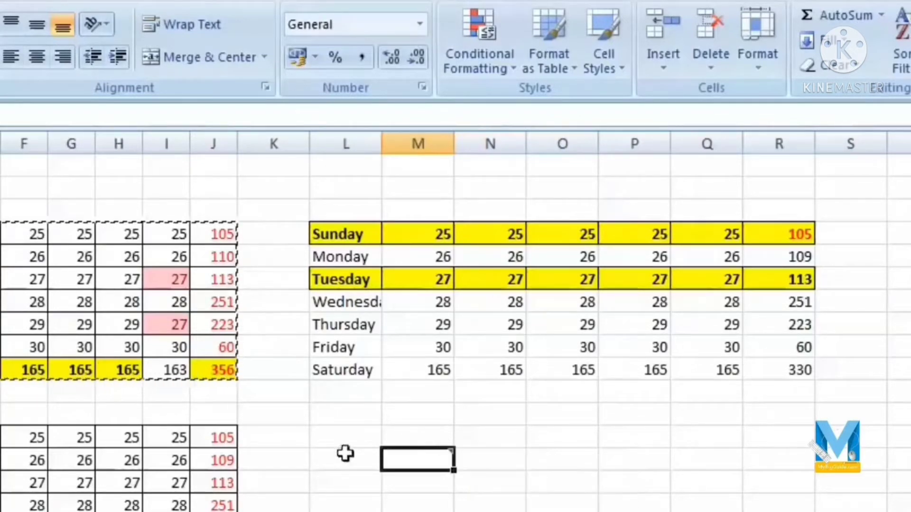
drag(24, 234, 214, 370)
right_click(213, 370)
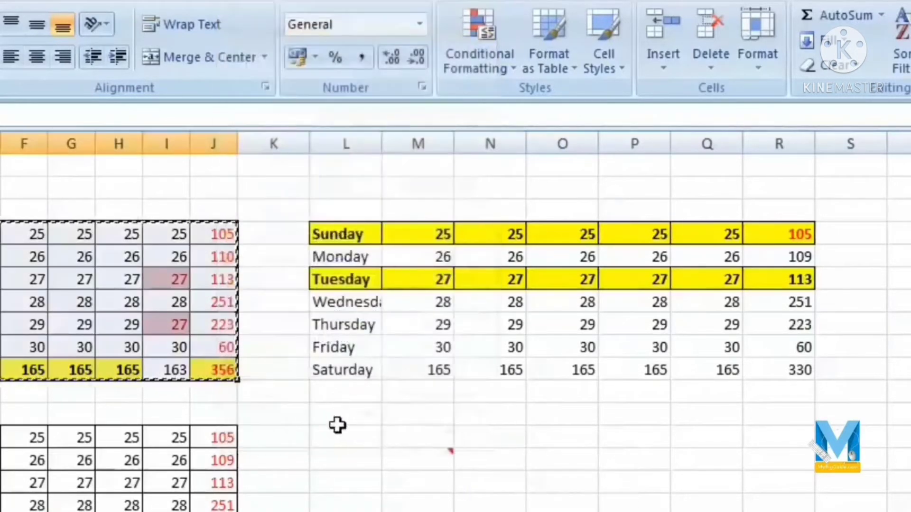
right_click(337, 426)
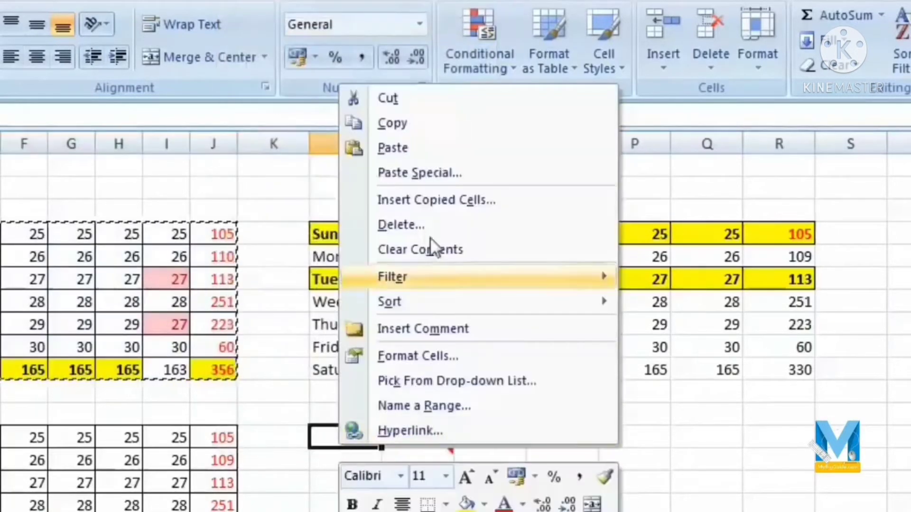
click(439, 172)
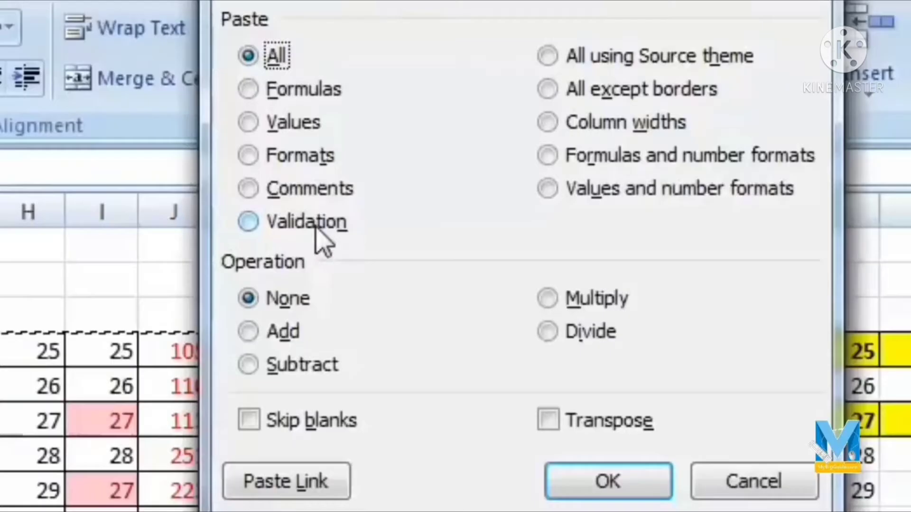
click(583, 319)
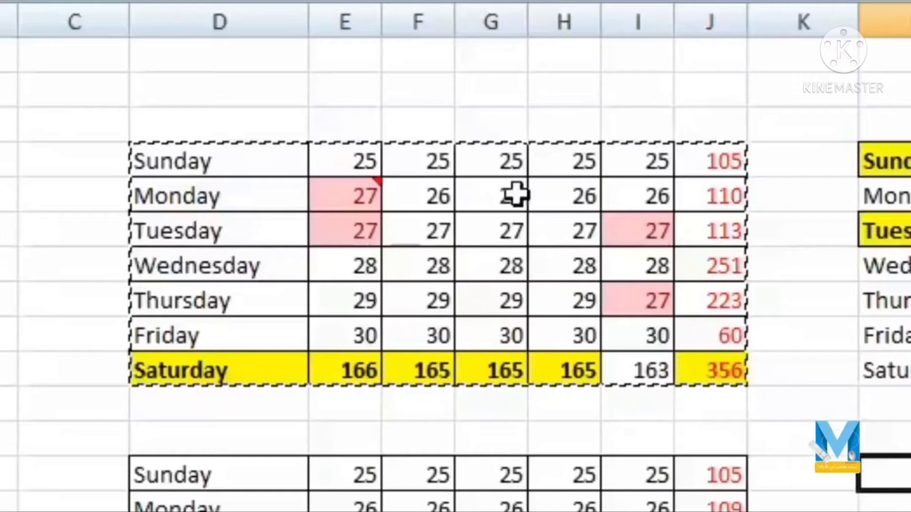
Step: Restrict cells G4:G10 with data validation to whole numbers between a minimum of 20 and a maximum of 30
drag(493, 161, 513, 361)
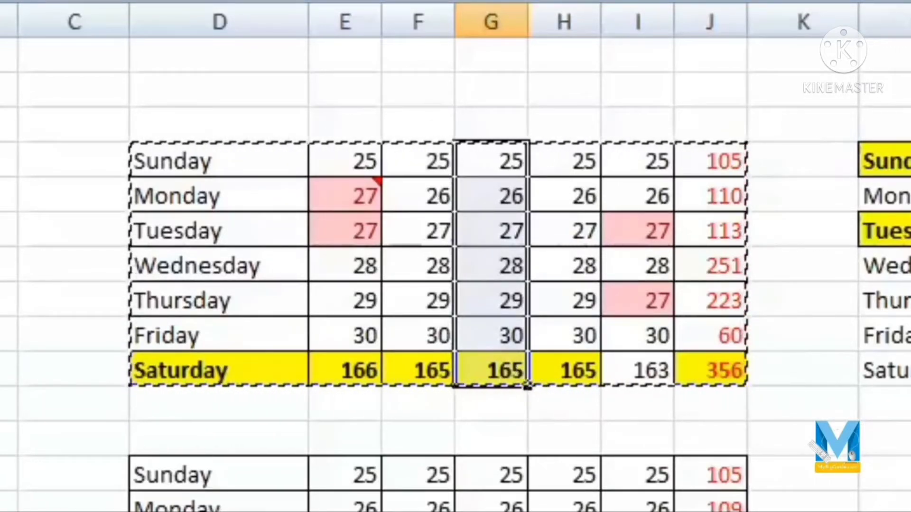
click(243, 49)
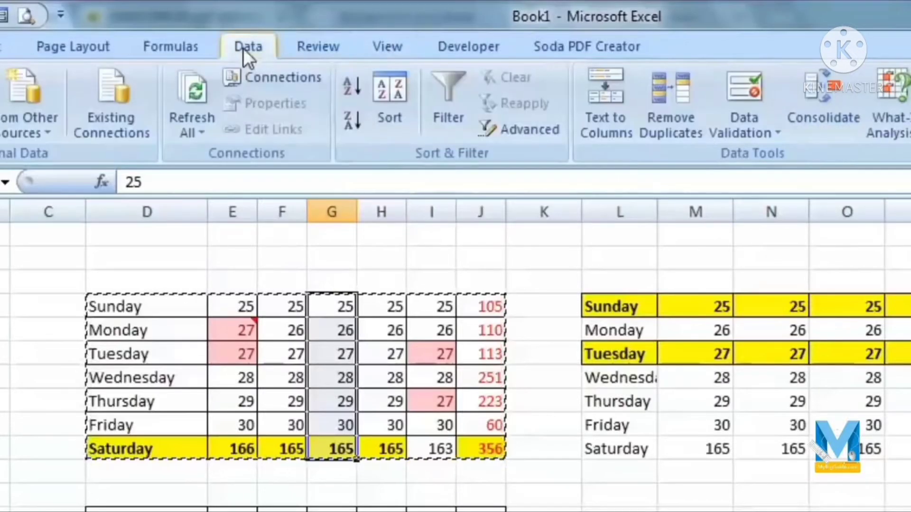
click(751, 123)
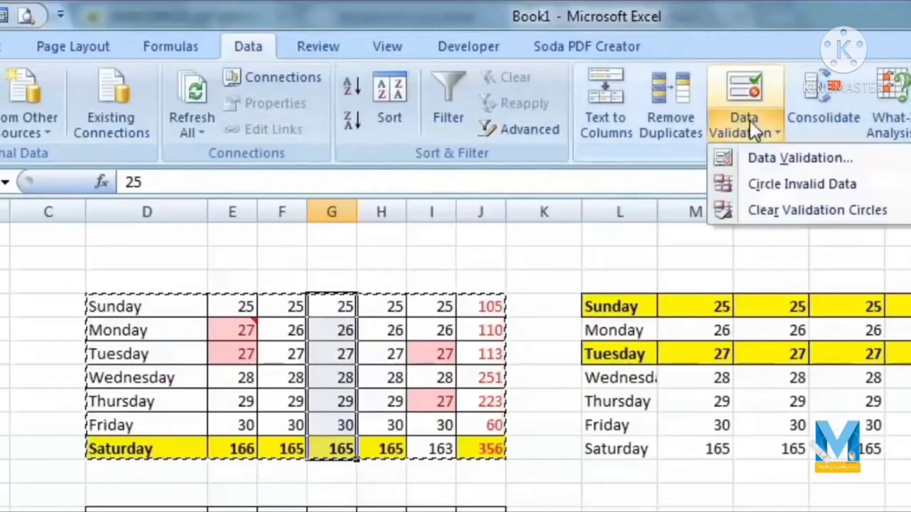
click(840, 160)
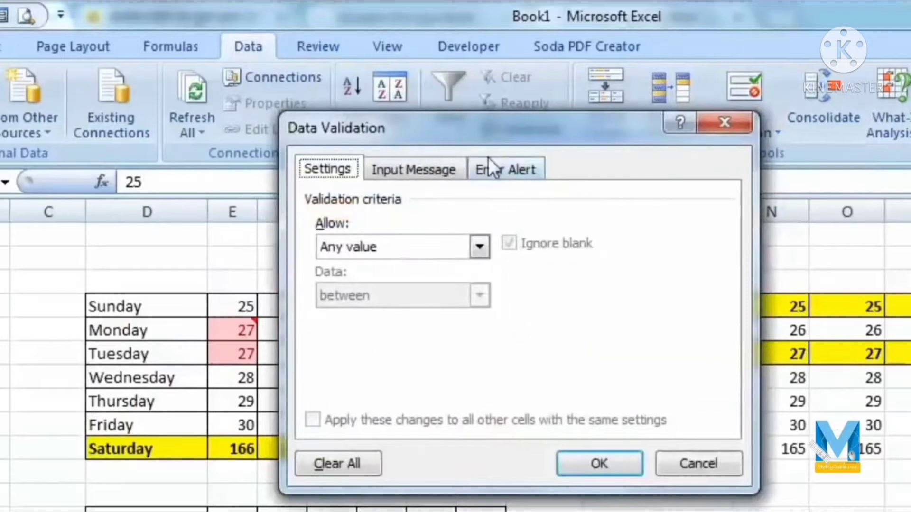
drag(520, 135, 804, 140)
click(783, 257)
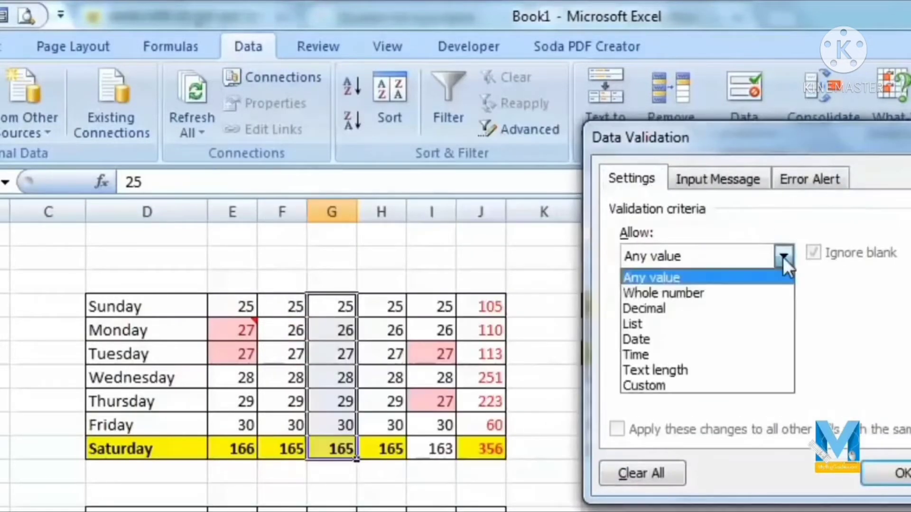
click(758, 294)
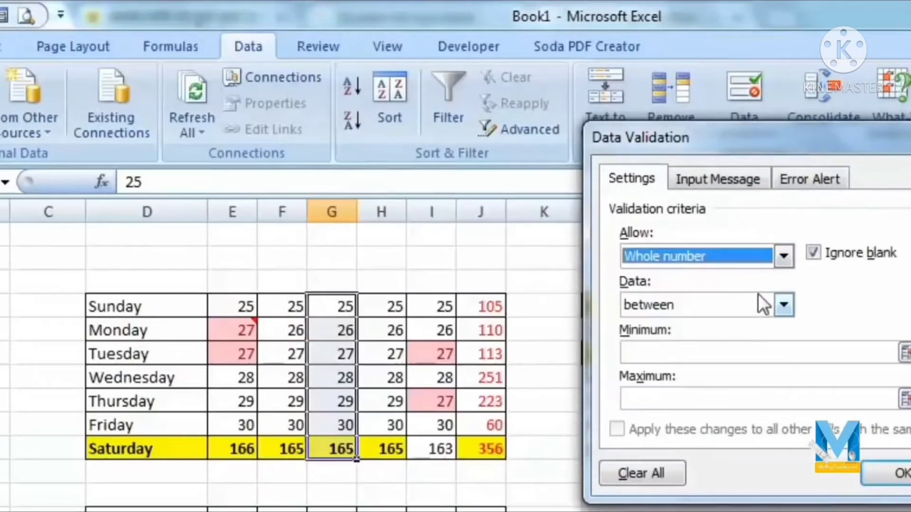
click(727, 355)
text(20)
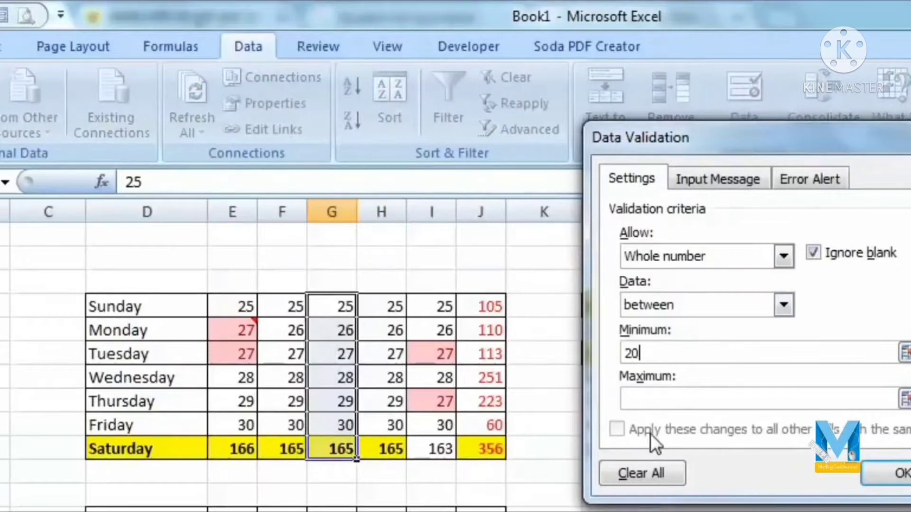
click(764, 404)
text(30)
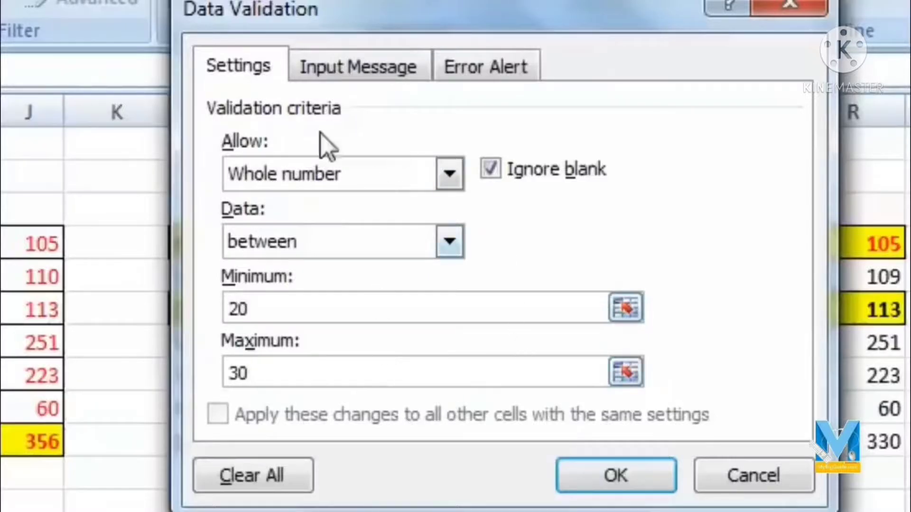
Step: Give the validation's Stop error alert the title "ये गलत है" and apply the rule
click(353, 69)
key(Left)
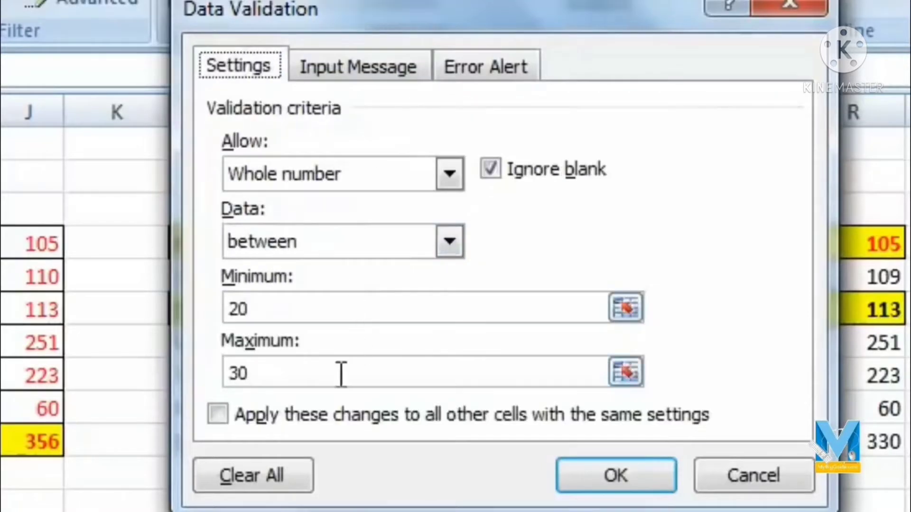
click(479, 76)
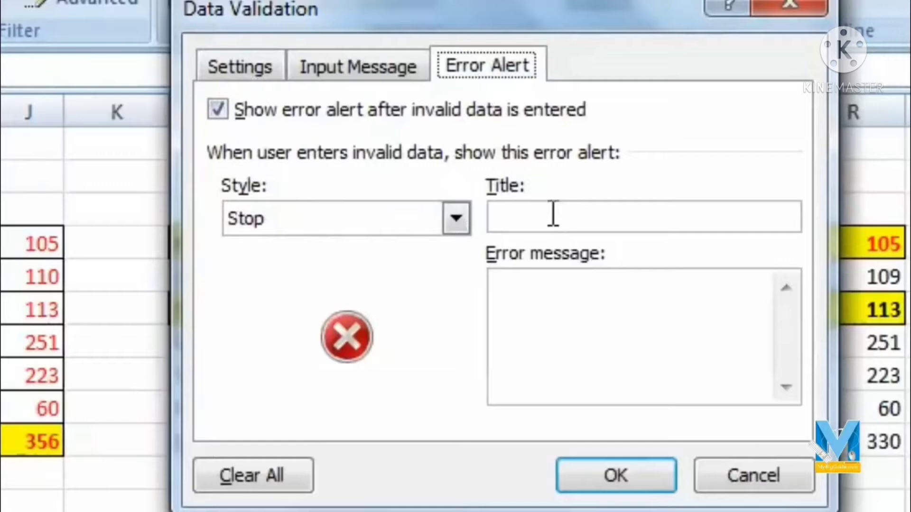
click(638, 217)
text(ये गलत है)
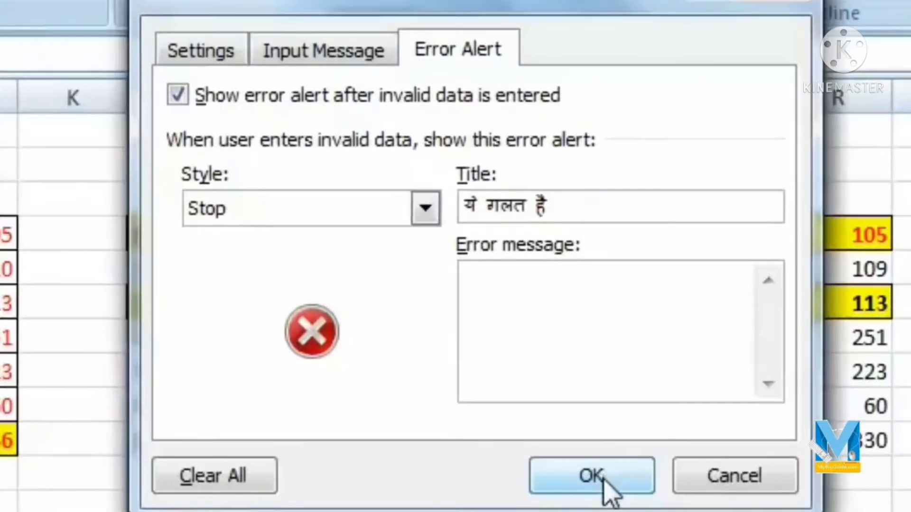
click(603, 478)
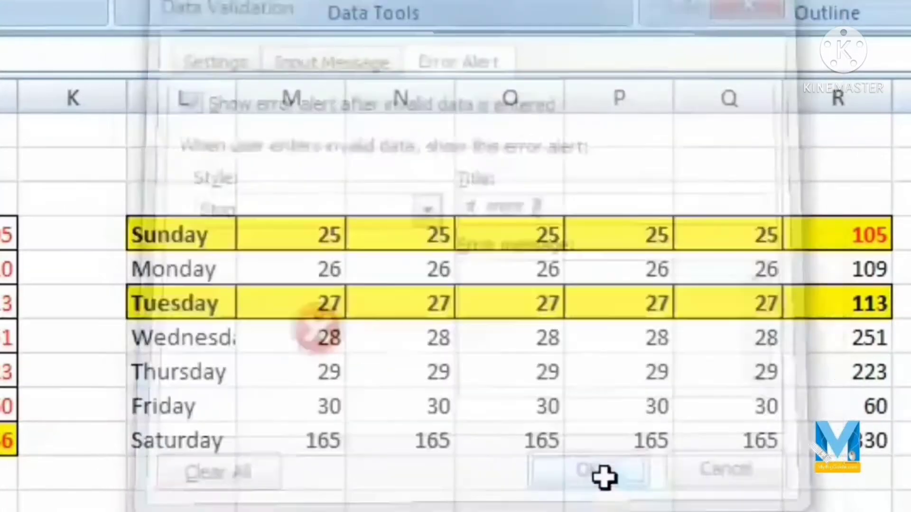
Step: Clear Wednesday's cell G7 and try to enter 31 there to test the validation rule
click(506, 271)
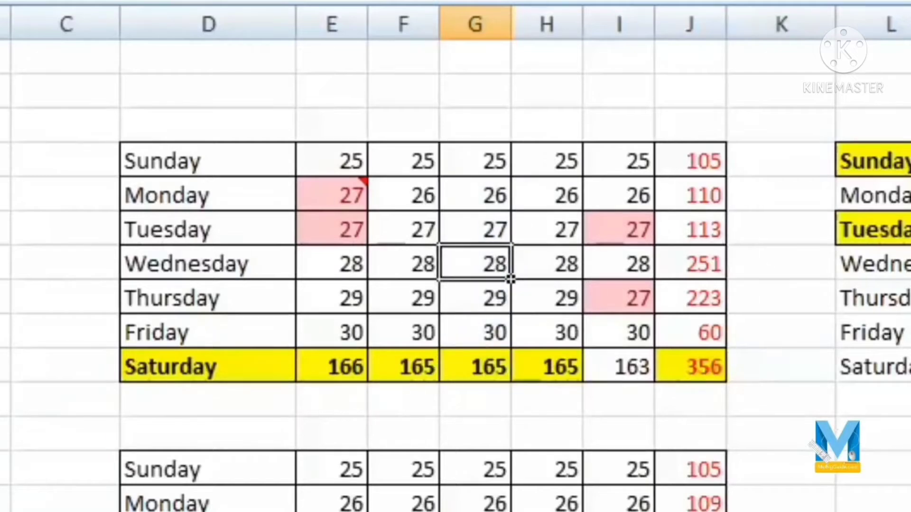
text(3)
click(480, 362)
click(496, 258)
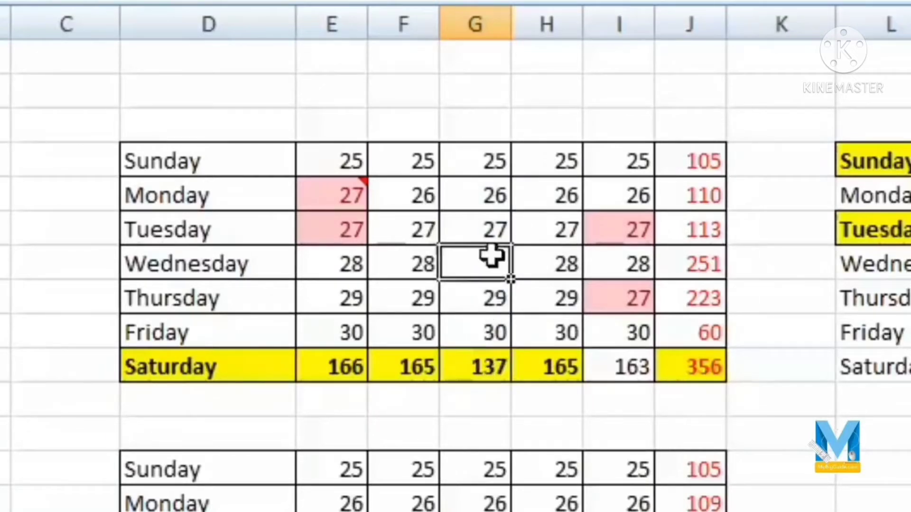
text(31)
key(Return)
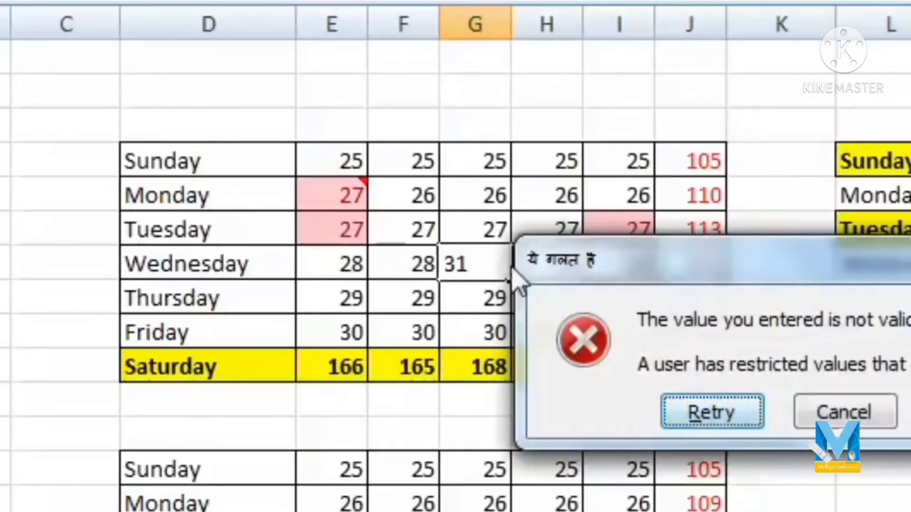
click(823, 417)
Step: Try to enter 19 in Tuesday's cell G6 to test the validation's lower limit, then cancel the entry
click(508, 241)
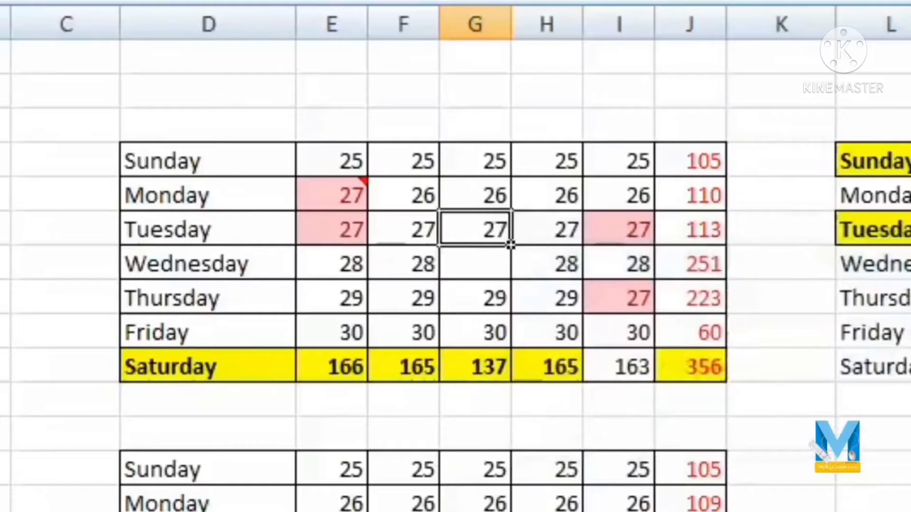
text(19)
key(Return)
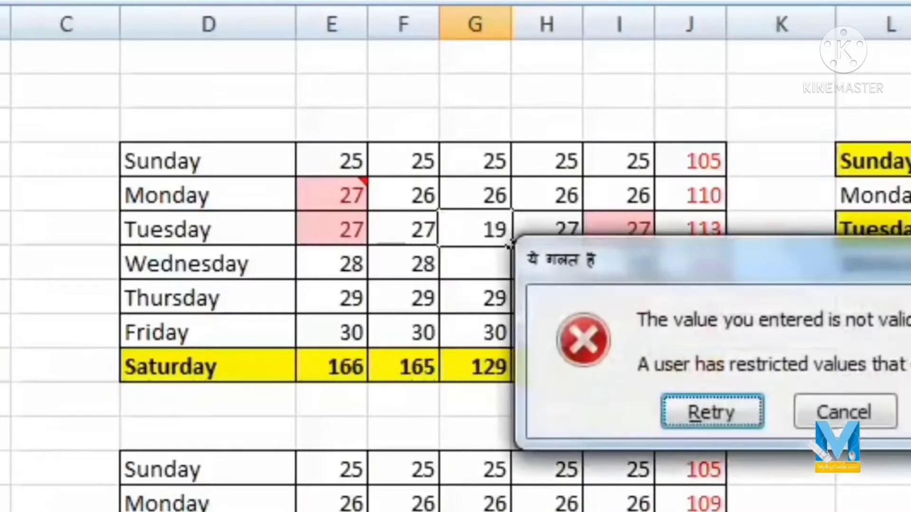
click(844, 414)
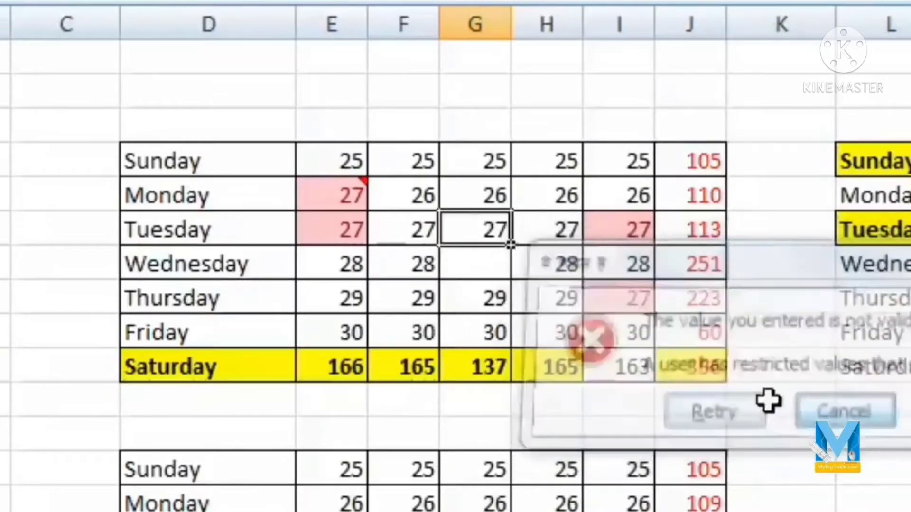
Step: Clear Thursday's value in cell G8
click(505, 306)
key(Delete)
key(Down)
key(Up)
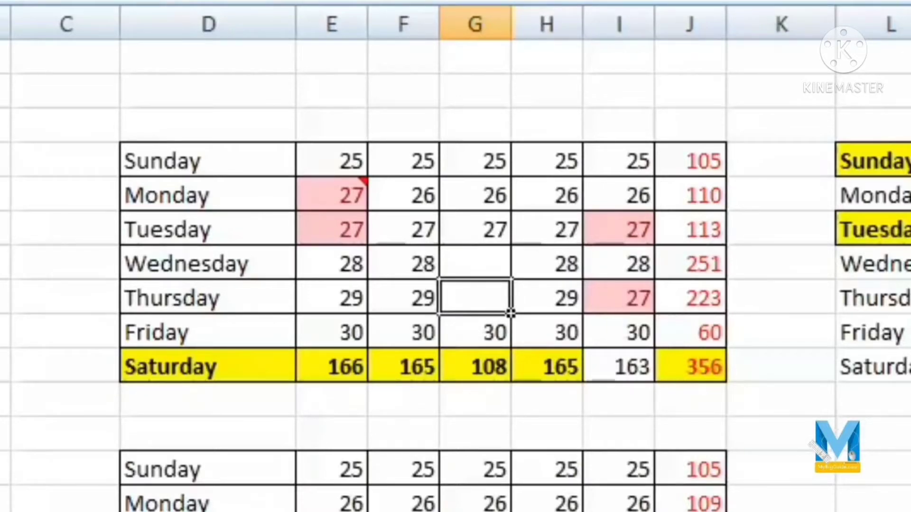
Step: Copy G4:G10 and use Paste Special with the Validation option starting at cell N4
drag(474, 161, 498, 372)
right_click(488, 211)
click(616, 275)
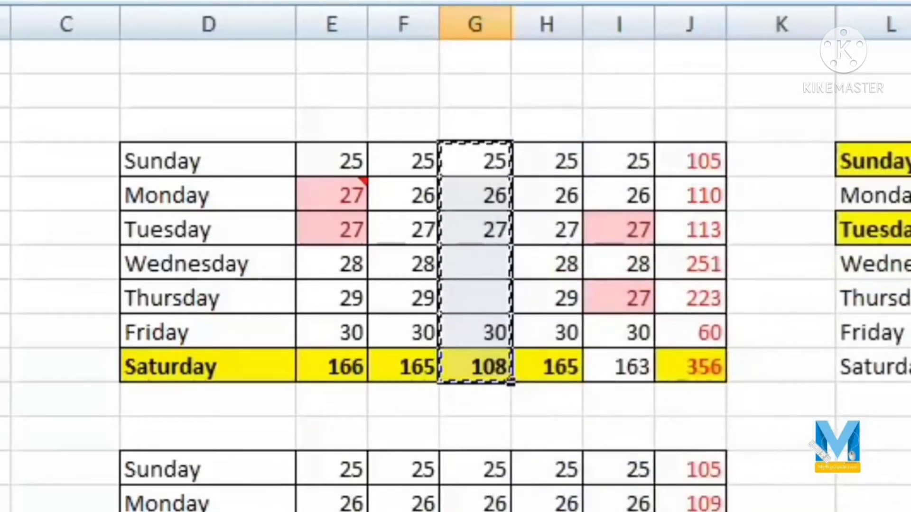
click(908, 162)
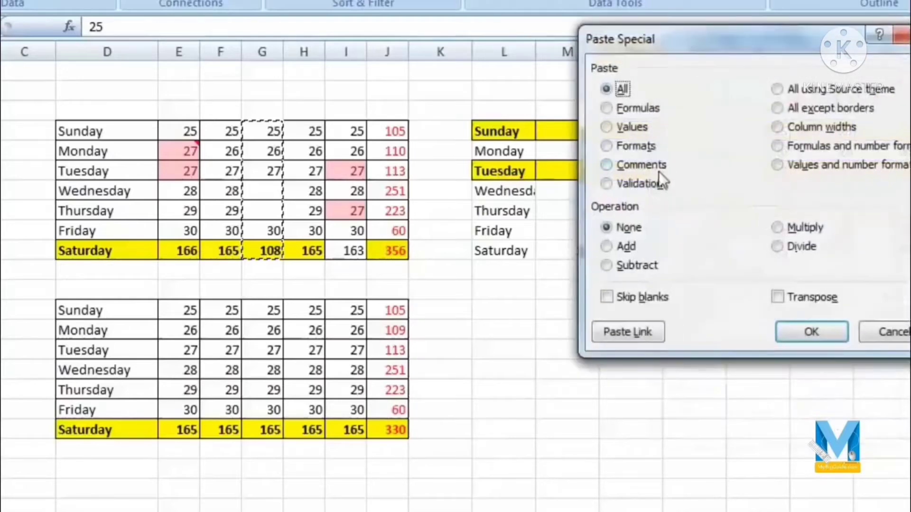
click(640, 184)
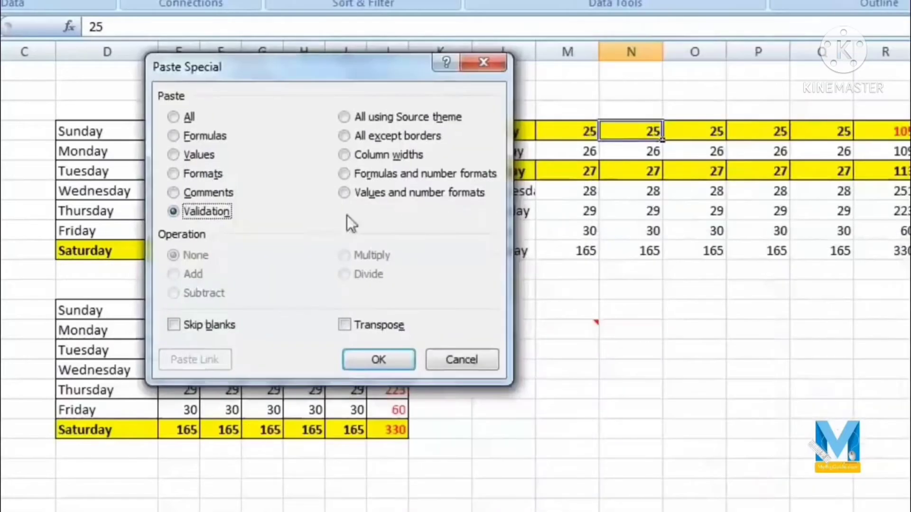
click(383, 369)
Step: Try to enter 31 in Friday's cell N9 to test the pasted validation, then dismiss the error alert
click(653, 228)
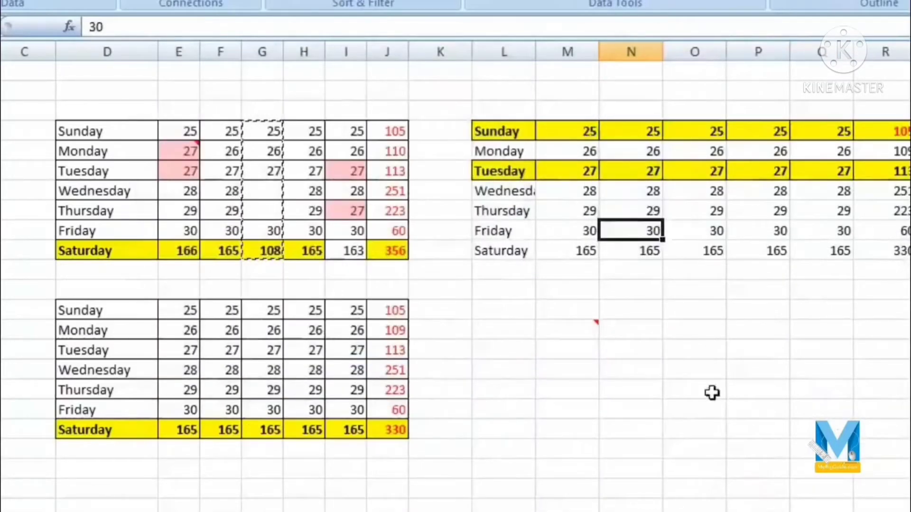
text(3)
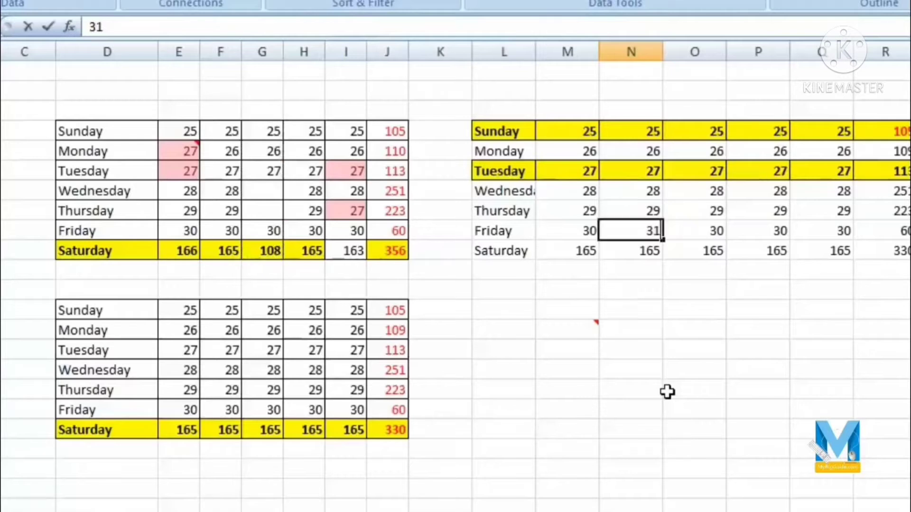
key(Return)
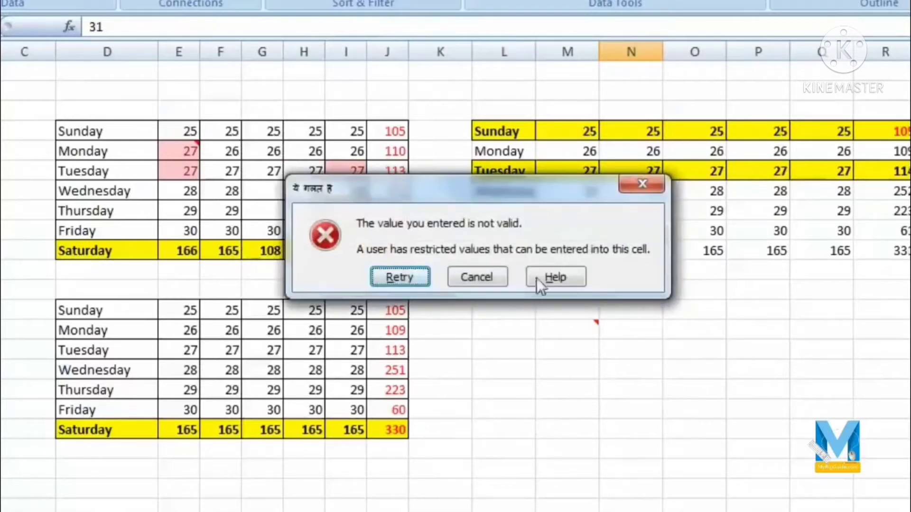
click(639, 184)
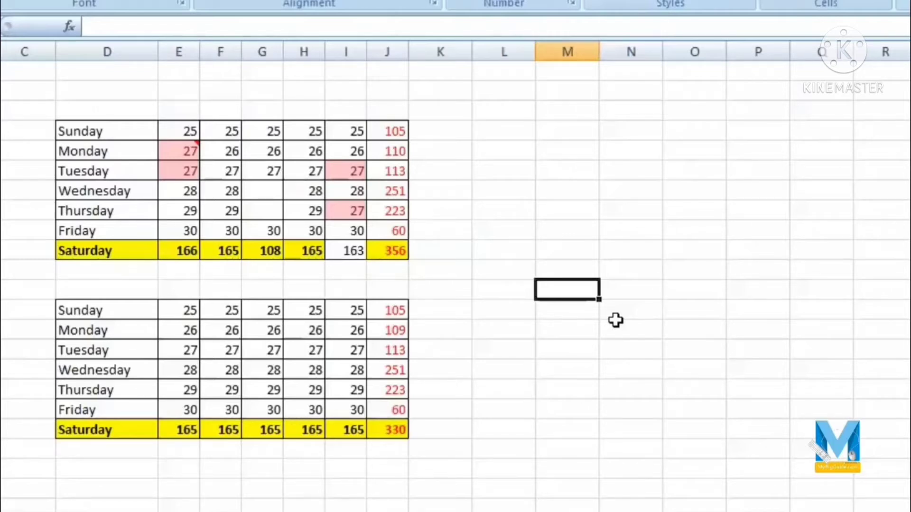
Step: Enter the value 2 in each cell of the range N4:N10
click(644, 135)
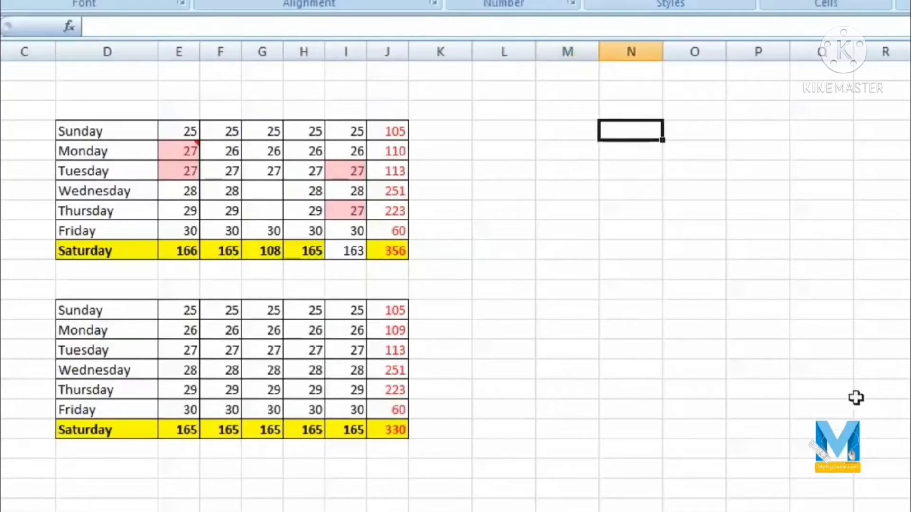
text(2 2 2 2 2 2 2)
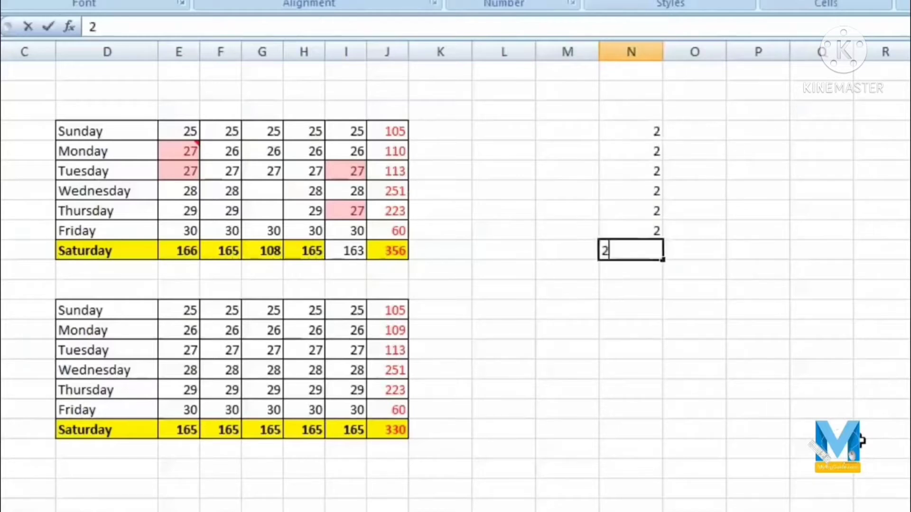
key(Return)
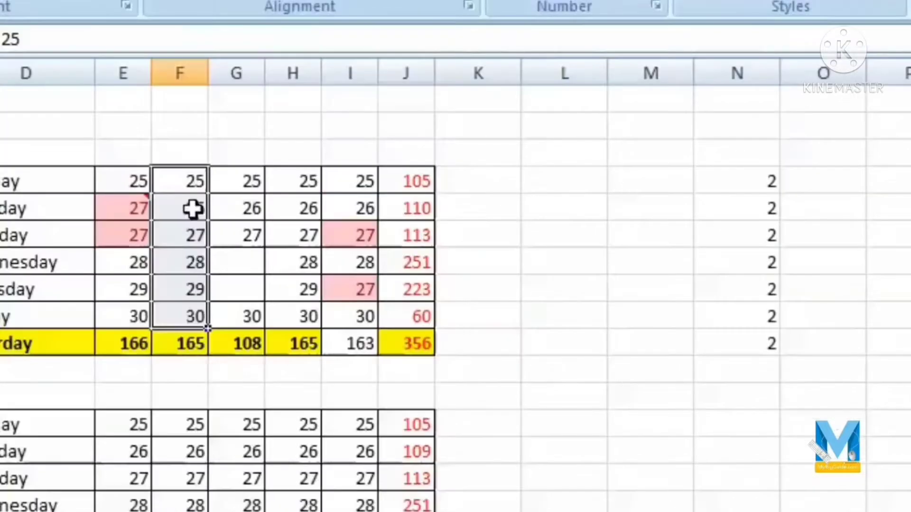
Step: Copy the values in F4:F10, including the Saturday total
drag(228, 134, 228, 253)
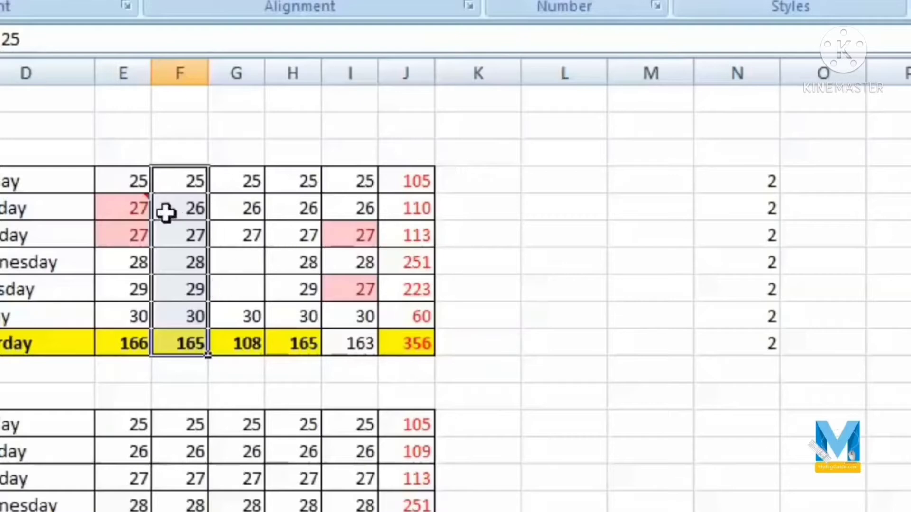
right_click(166, 214)
click(294, 287)
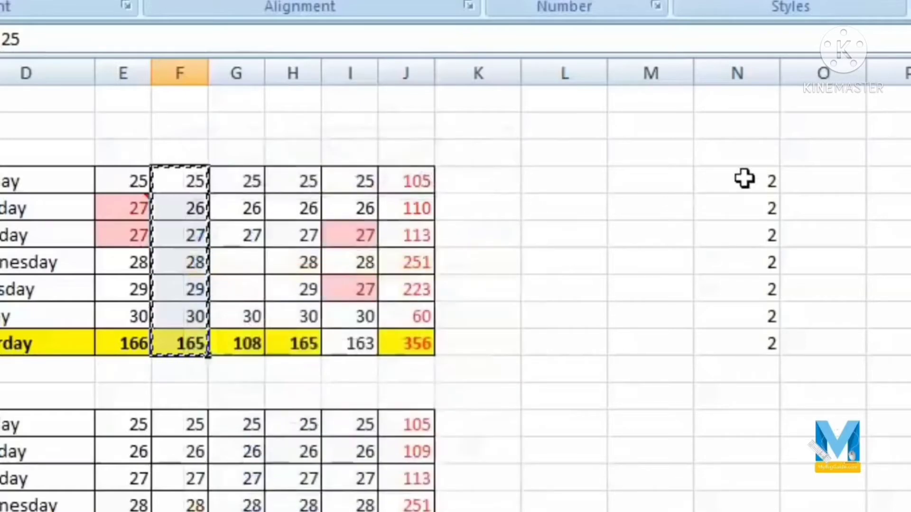
Step: Try Paste Special with the Add operation starting at cell N4, then undo the paste
right_click(744, 180)
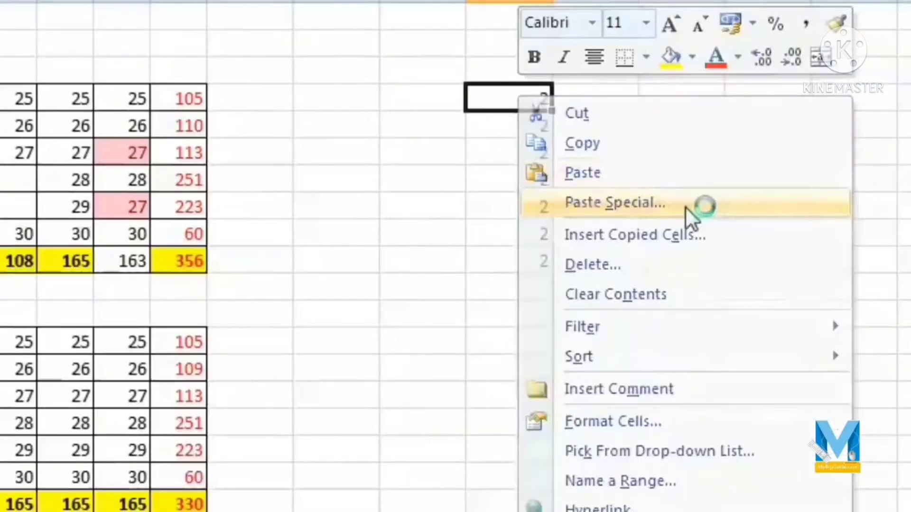
click(685, 207)
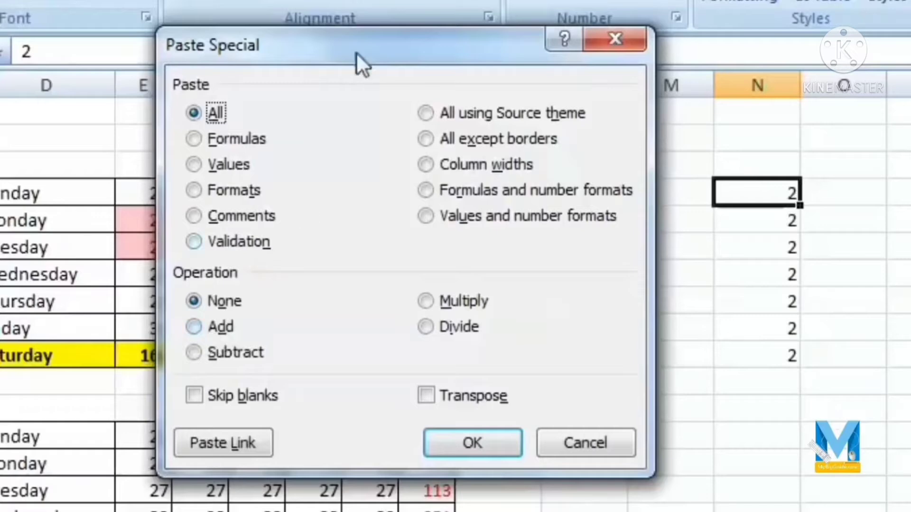
drag(356, 52, 460, 103)
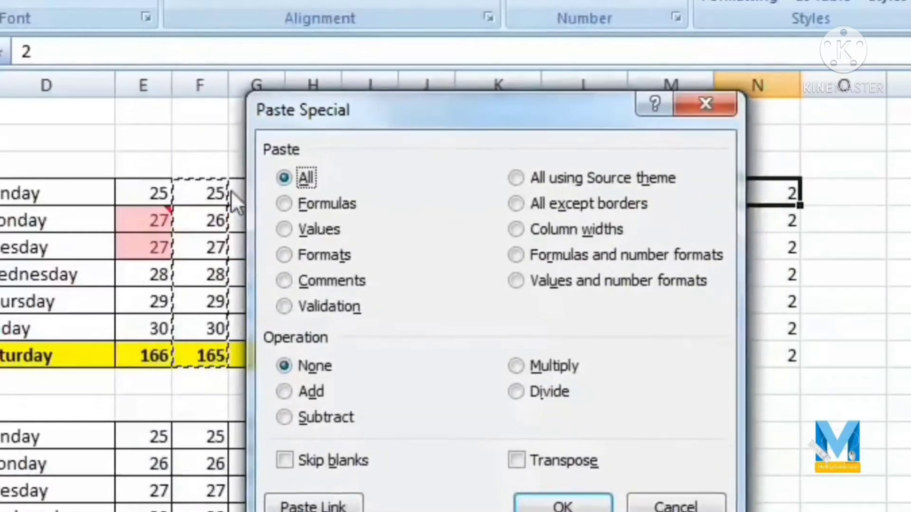
click(284, 394)
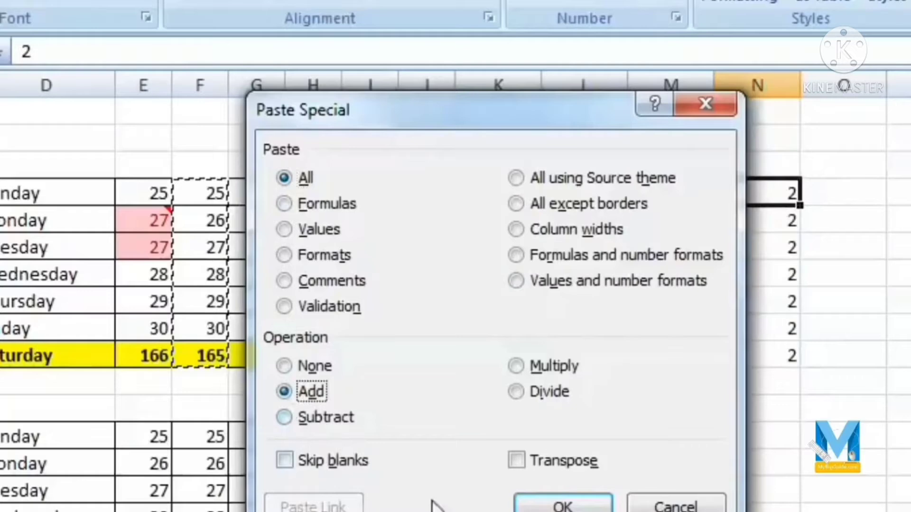
click(578, 508)
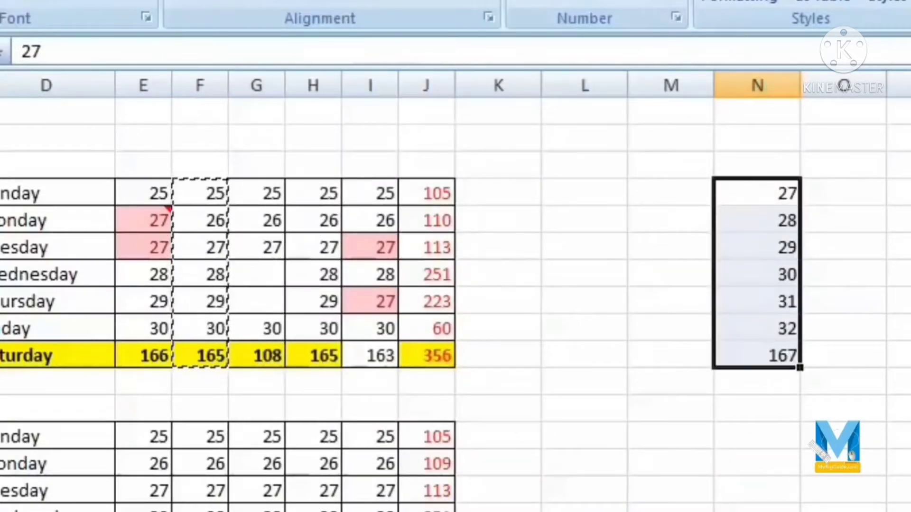
key(ctrl+z)
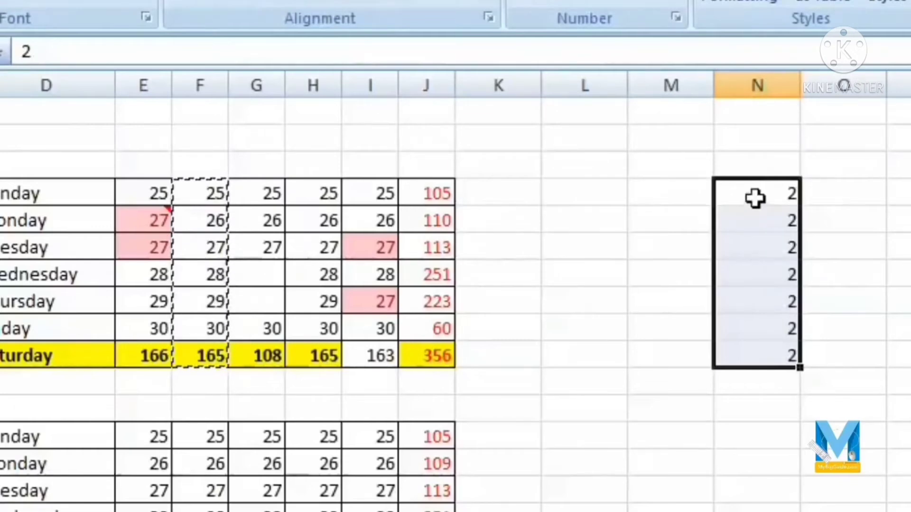
Step: Try Paste Special with the Multiply operation on N4:N10 using the copied F4:F10 values, then undo the paste
right_click(736, 186)
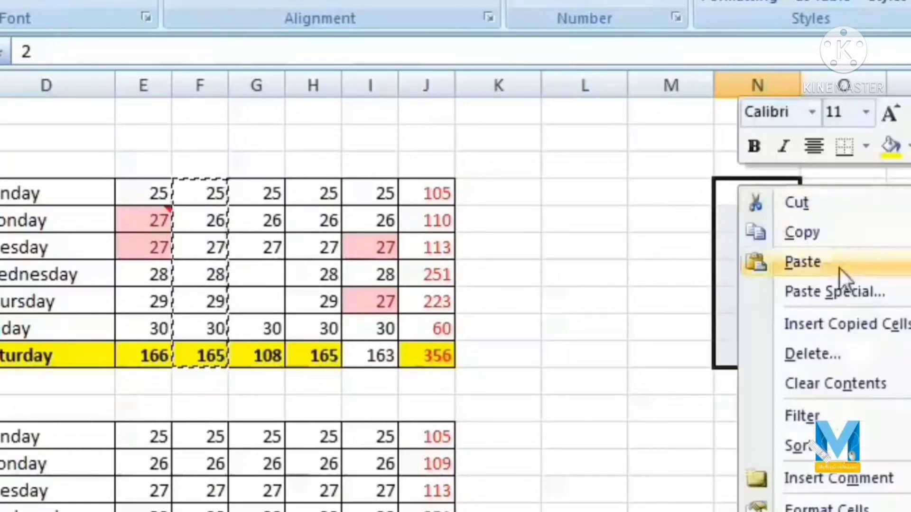
click(835, 291)
drag(838, 93, 413, 81)
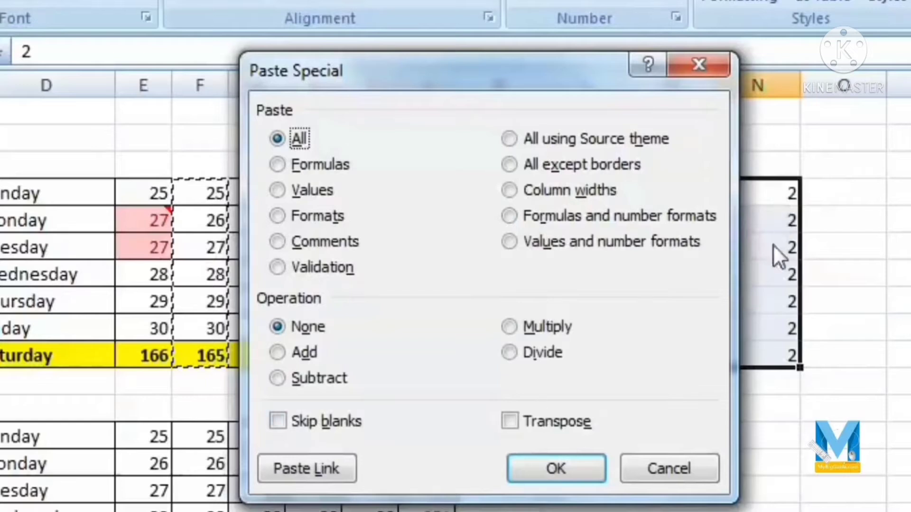
click(511, 326)
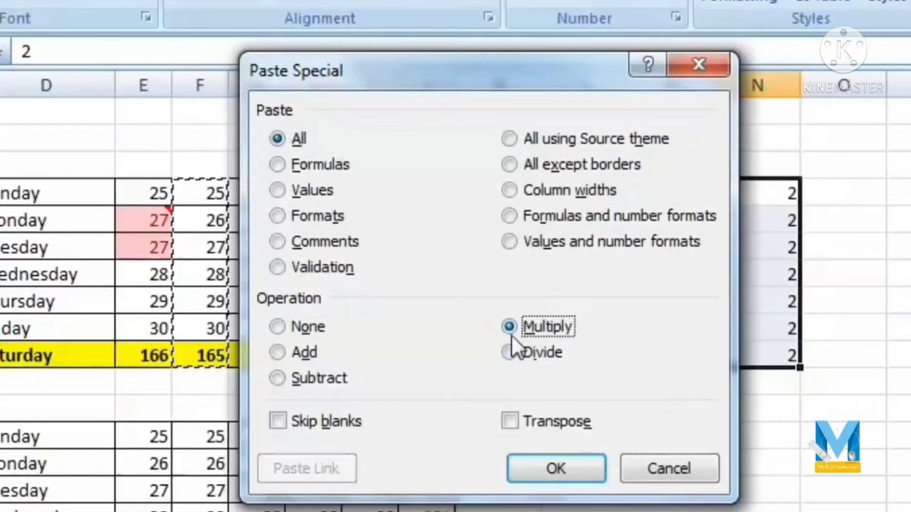
click(550, 472)
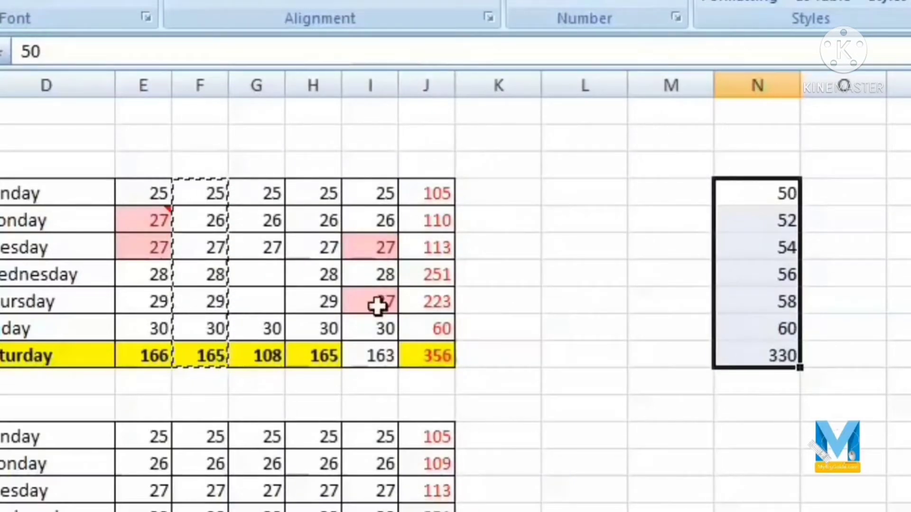
click(634, 295)
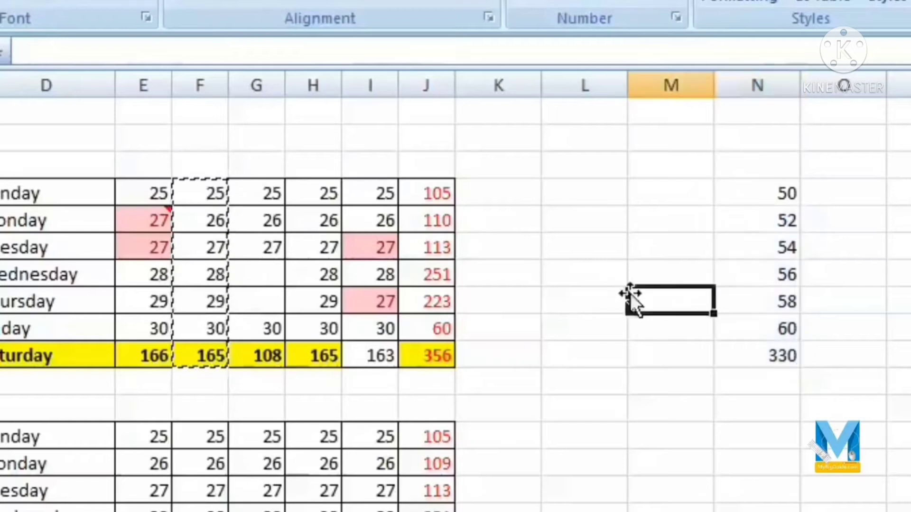
drag(199, 192, 205, 377)
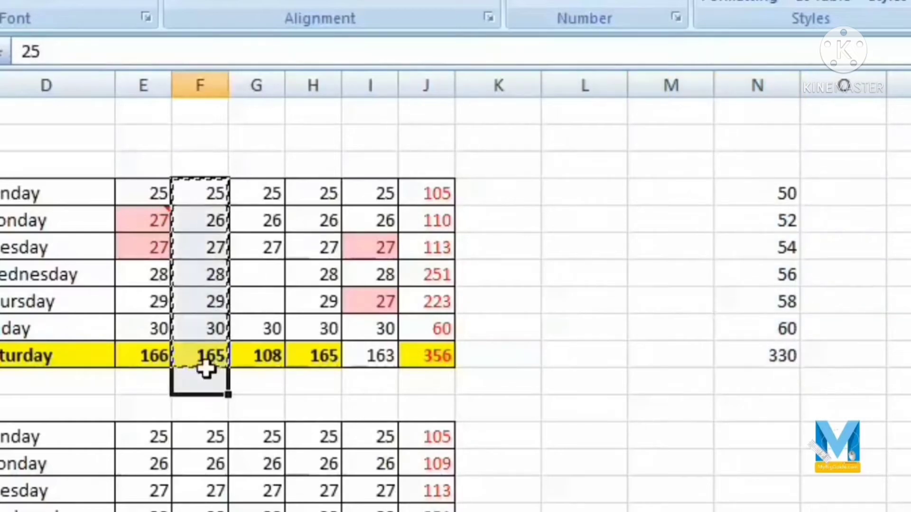
key(Up)
key(Down)
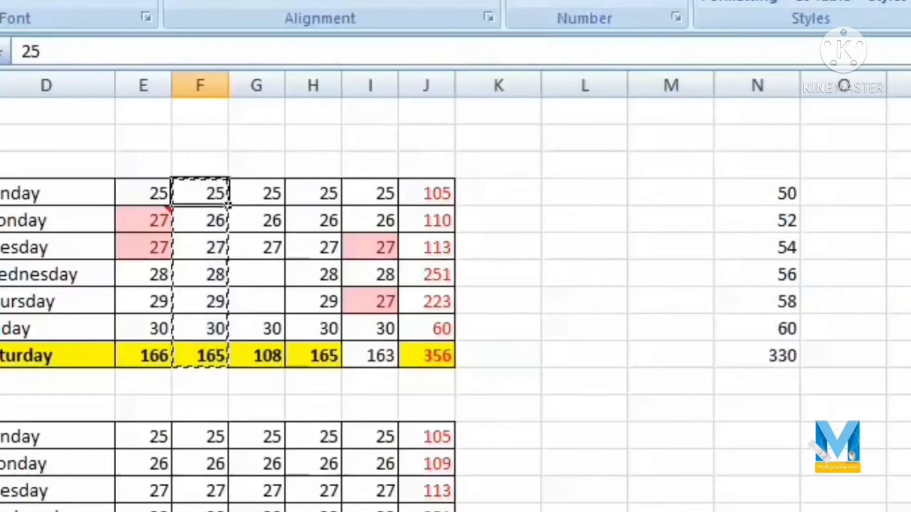
drag(214, 189, 220, 358)
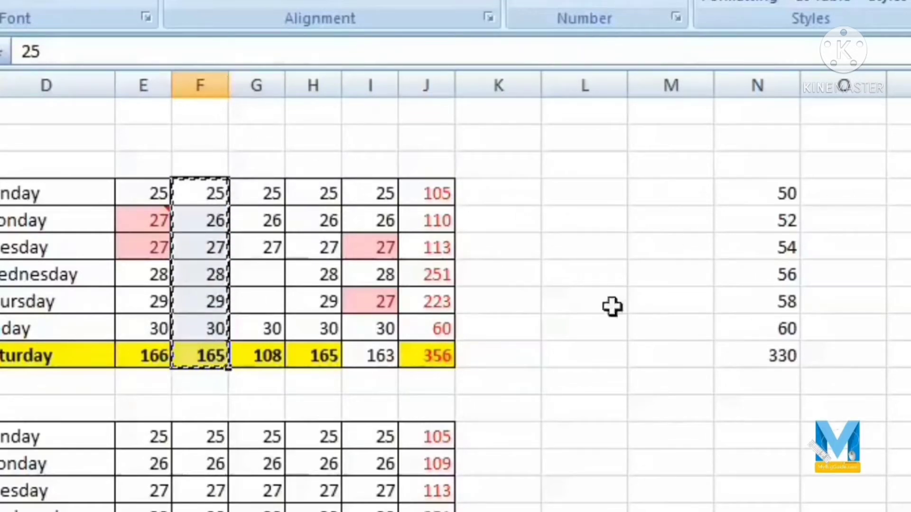
click(634, 301)
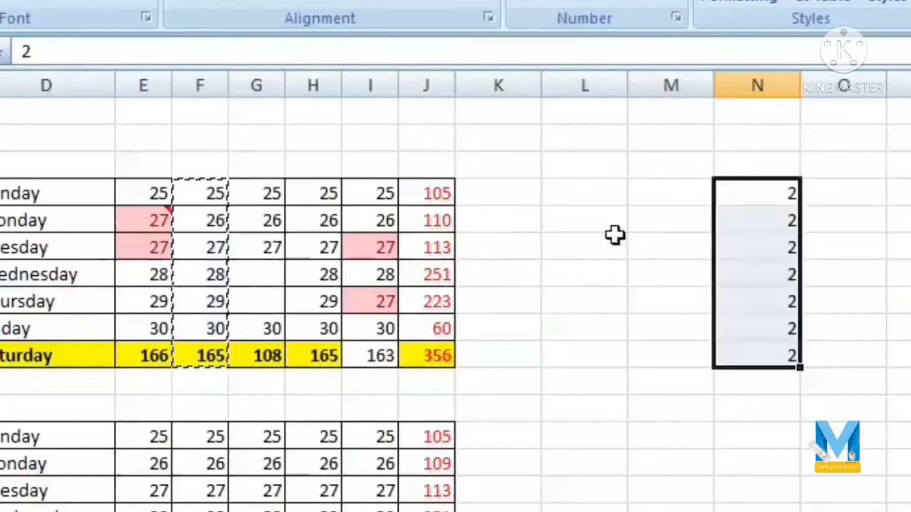
Step: Try the Divide operation in Paste Special at cell N4, then subtract the copied F4:F10 values from N4:N10 instead
right_click(758, 187)
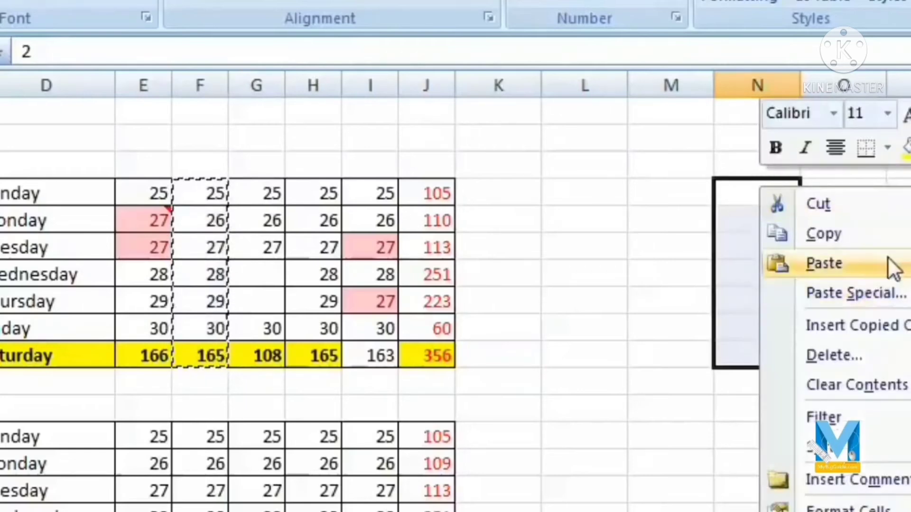
click(758, 191)
right_click(757, 191)
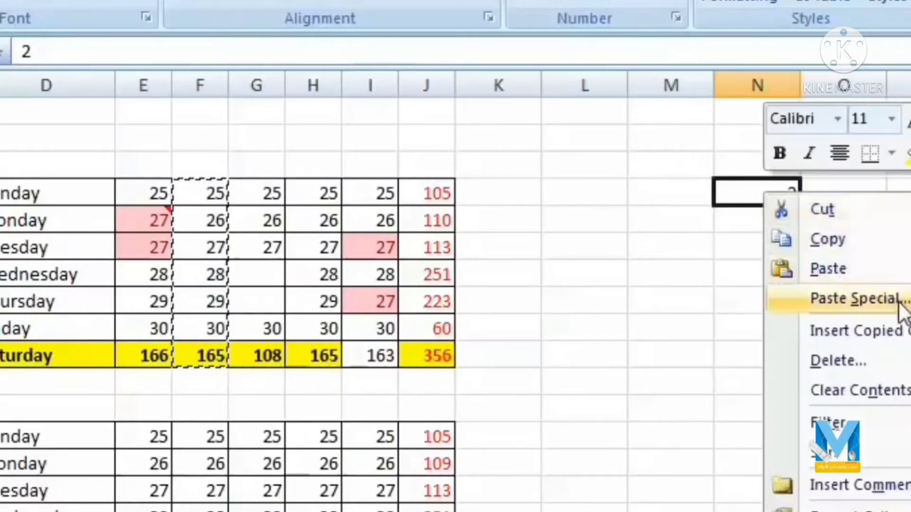
click(854, 299)
drag(883, 70, 494, 76)
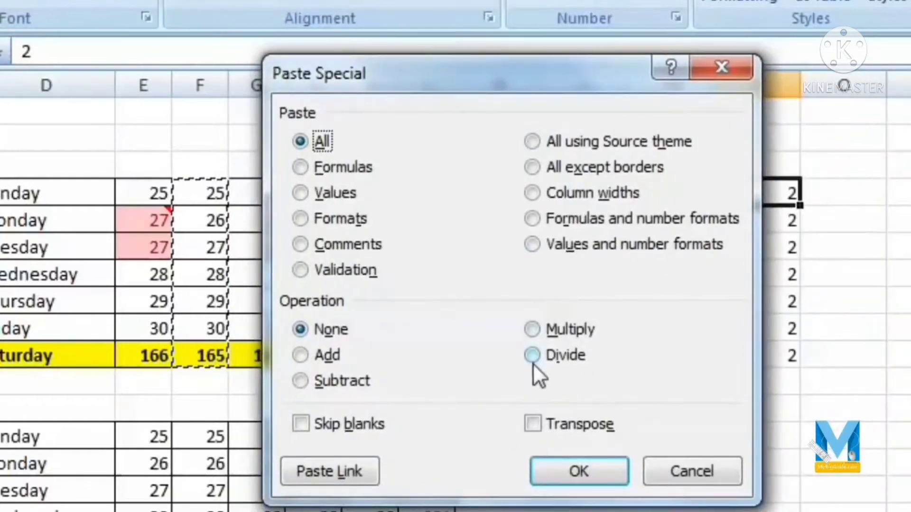
click(533, 361)
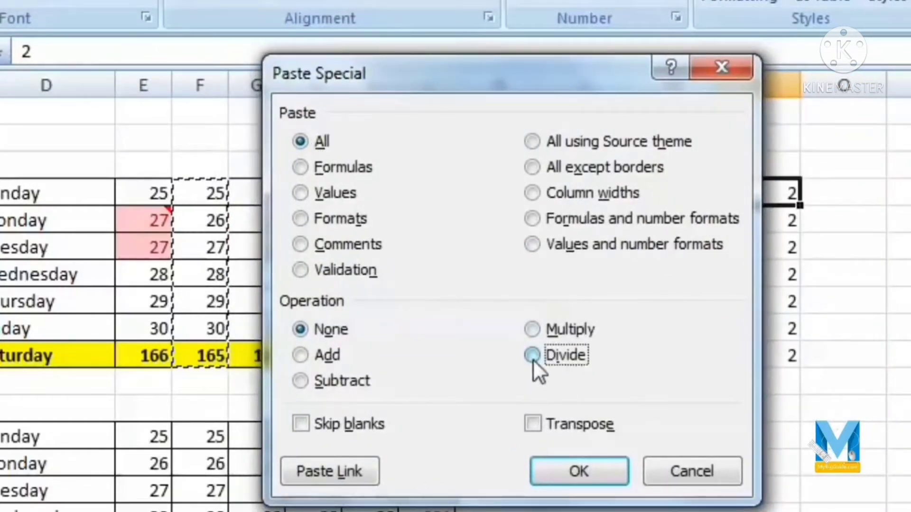
click(592, 473)
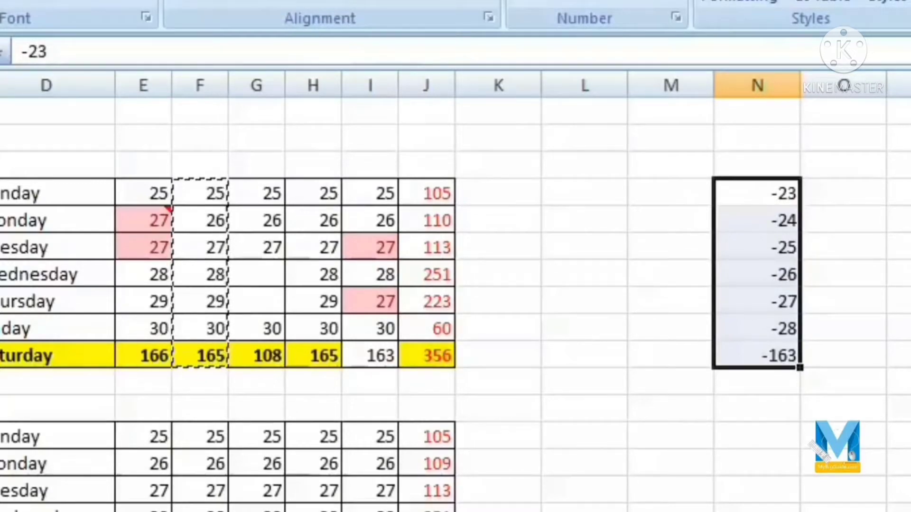
click(504, 269)
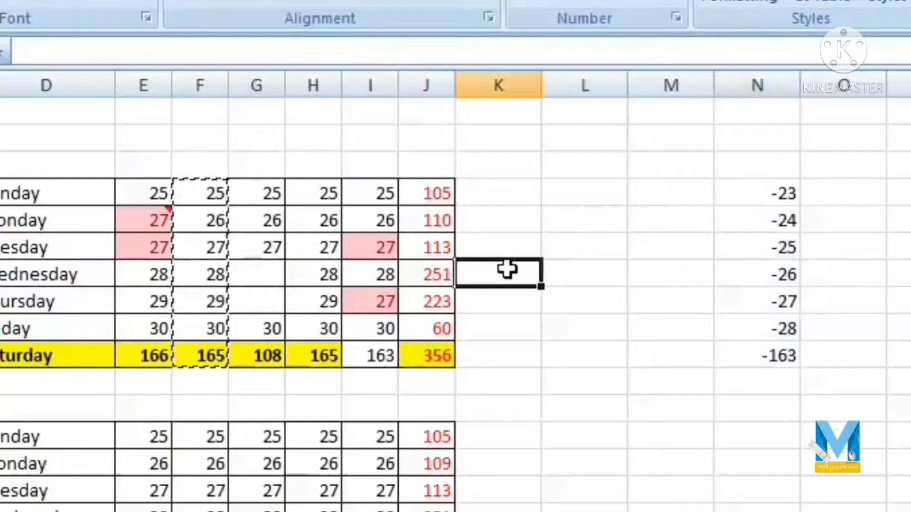
Step: Copy the weekday names from Sunday to Saturday in D4:D10
click(67, 193)
drag(279, 193, 280, 356)
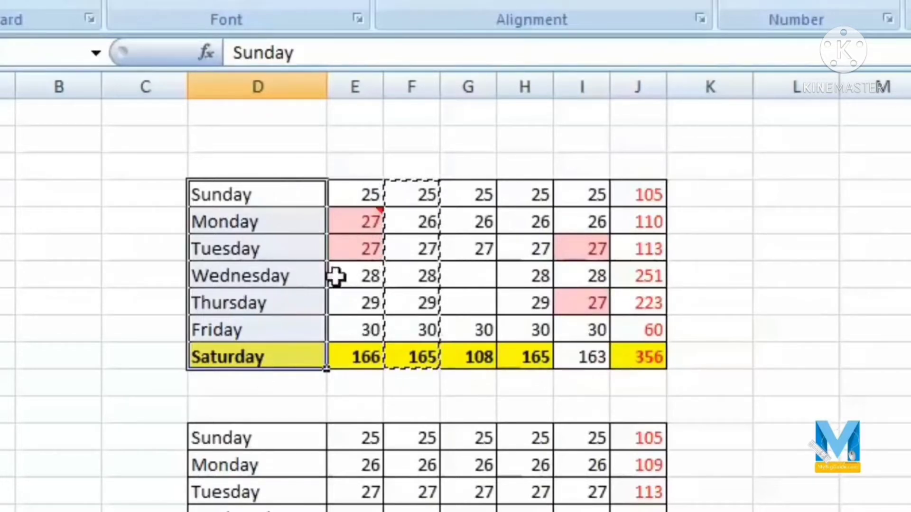
right_click(289, 198)
key(Escape)
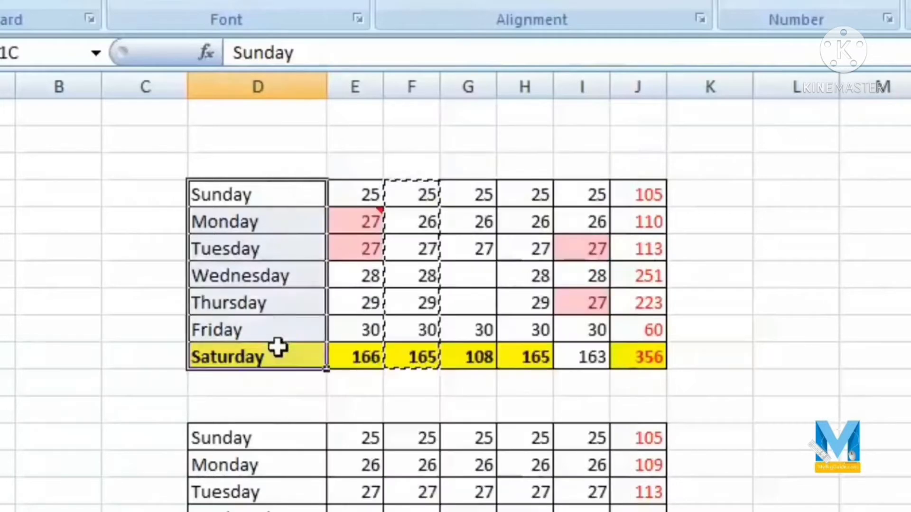
right_click(282, 261)
click(360, 306)
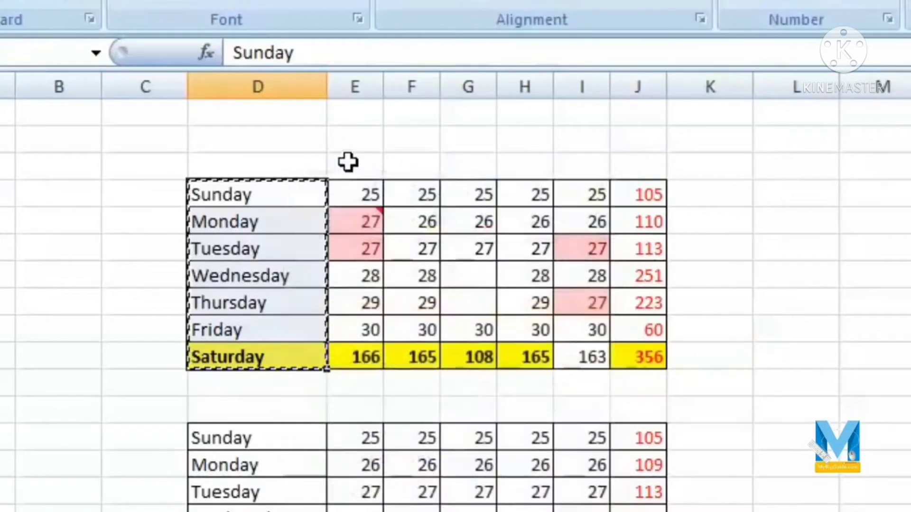
Step: Use Paste Special with Transpose at cell E3 to lay the weekday names out across row 3
click(347, 161)
right_click(348, 163)
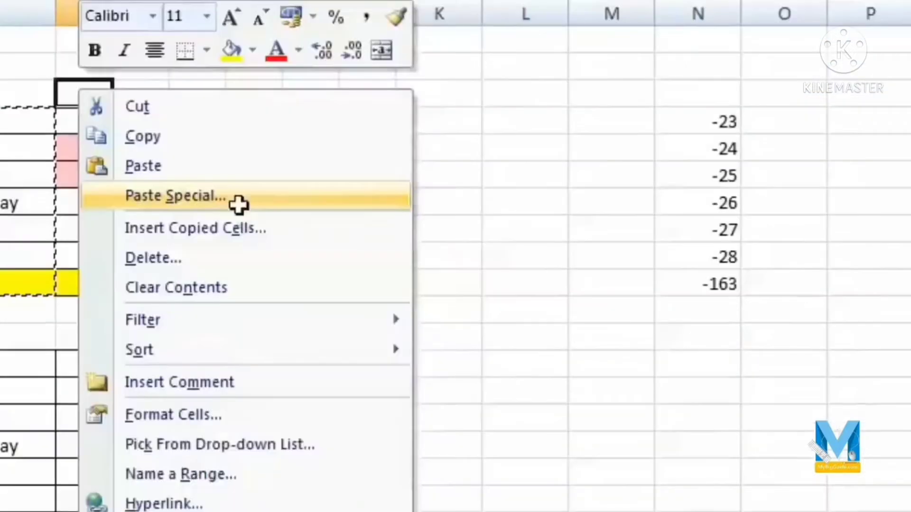
click(509, 275)
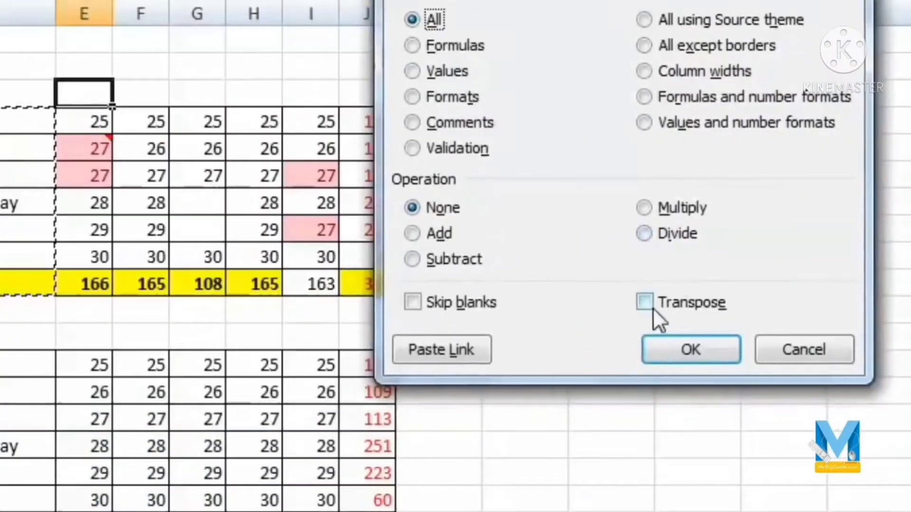
click(650, 306)
click(694, 350)
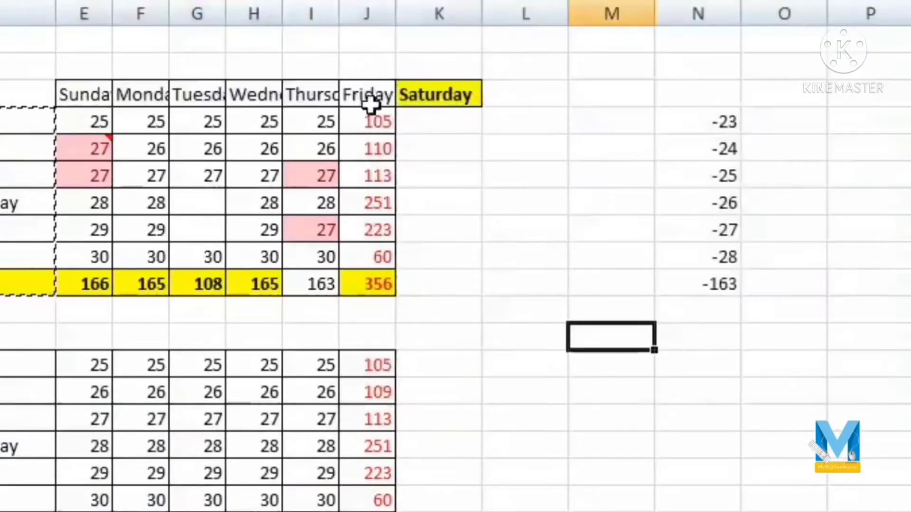
Step: Widen the columns from E onward to show the full transposed day names, then narrow them again
drag(102, 14, 468, 14)
click(522, 231)
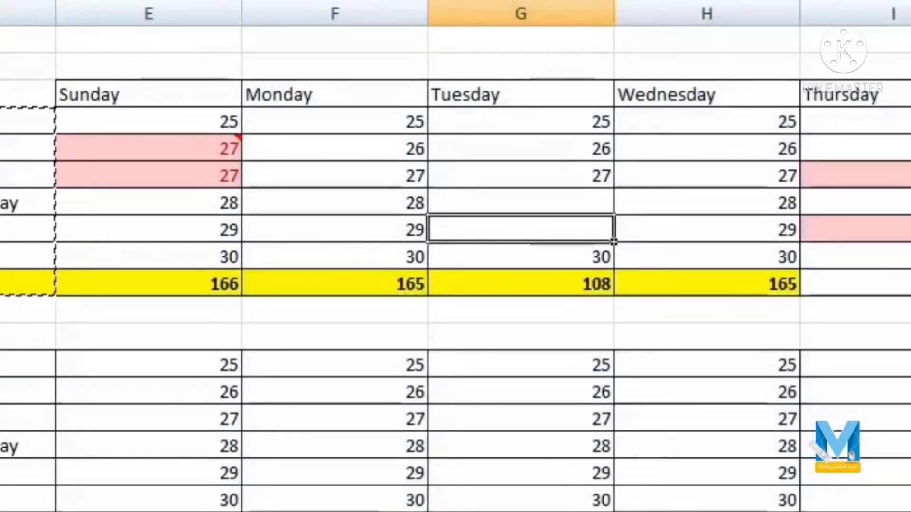
drag(908, 13, 83, 11)
drag(246, 15, 120, 35)
click(474, 261)
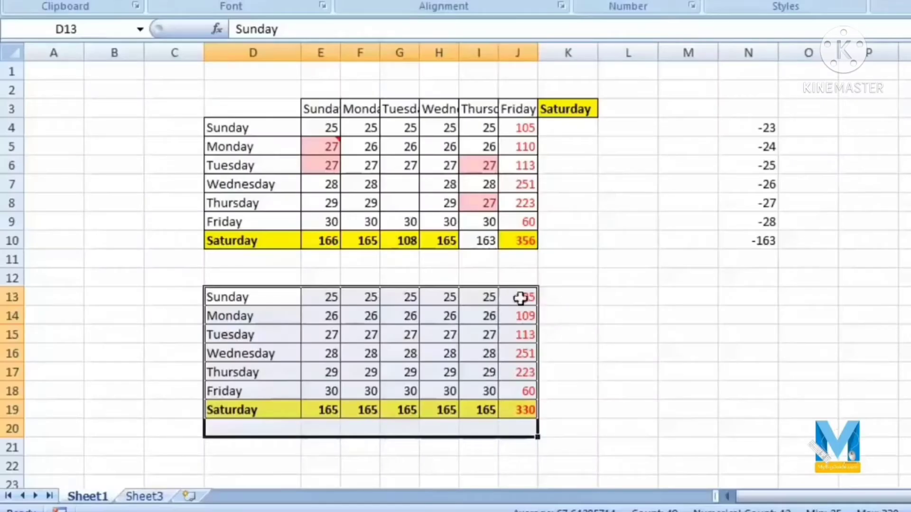
Step: Copy the table in D13:J19 on Sheet1 and paste it at cell A1 of Sheet3
drag(520, 298, 242, 416)
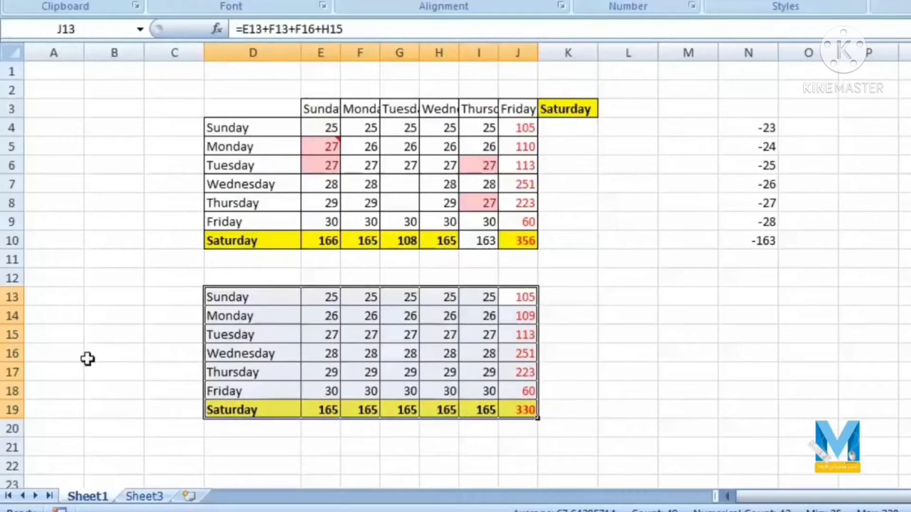
right_click(267, 316)
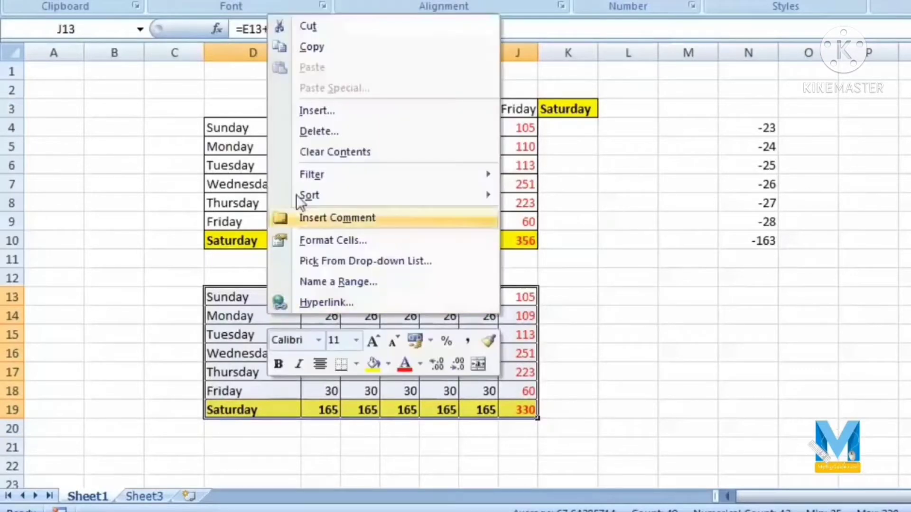
click(307, 47)
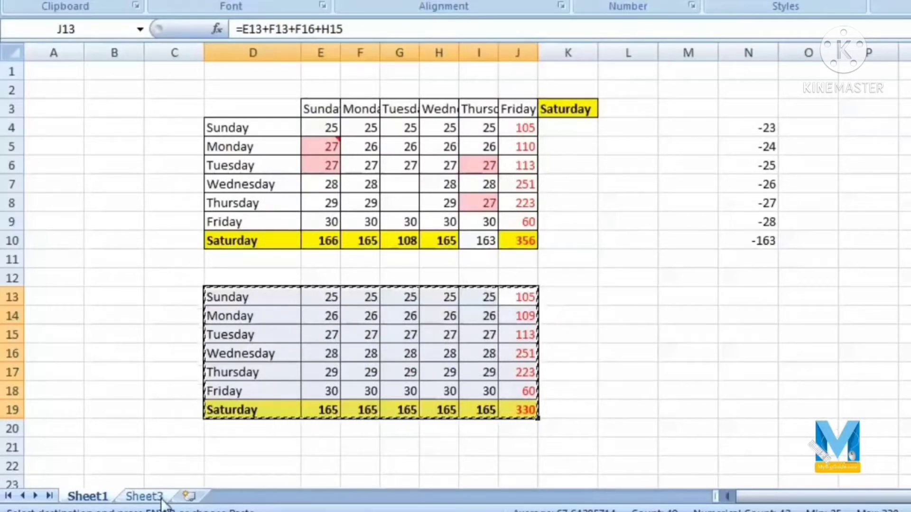
click(144, 496)
right_click(59, 72)
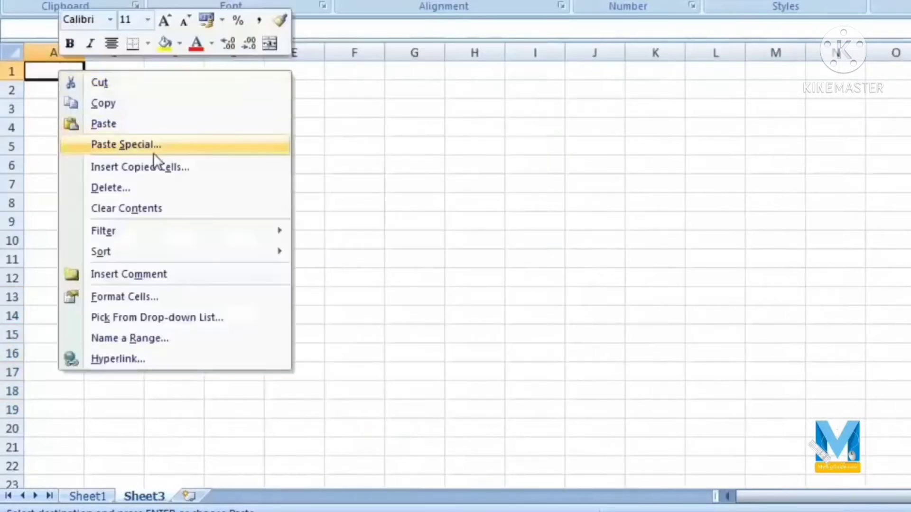
click(136, 124)
click(328, 345)
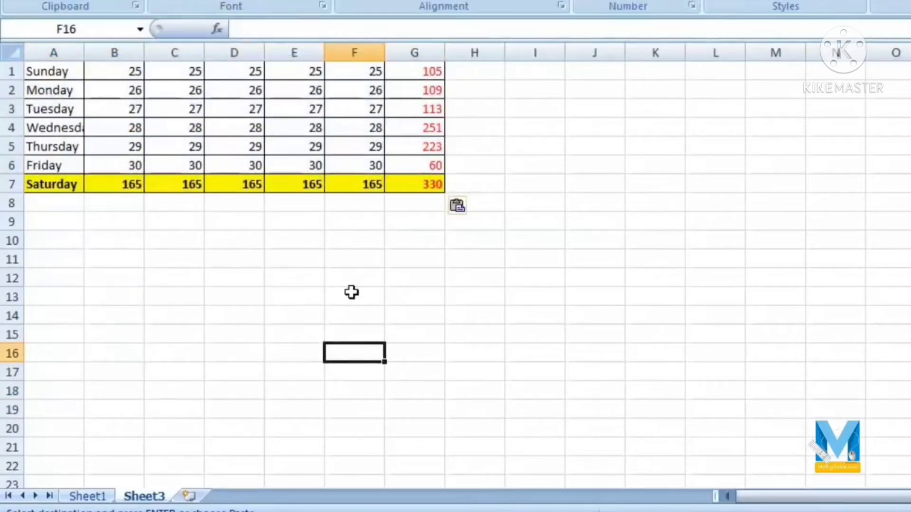
Step: Narrow columns B to G on Sheet3, then undo both the width change and the paste
drag(406, 53, 118, 54)
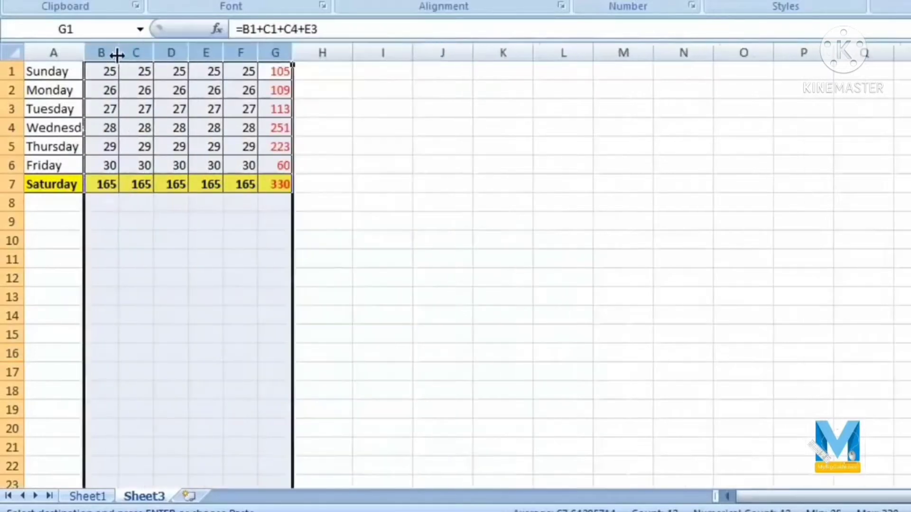
key(ctrl+z)
key(ctrl+z)
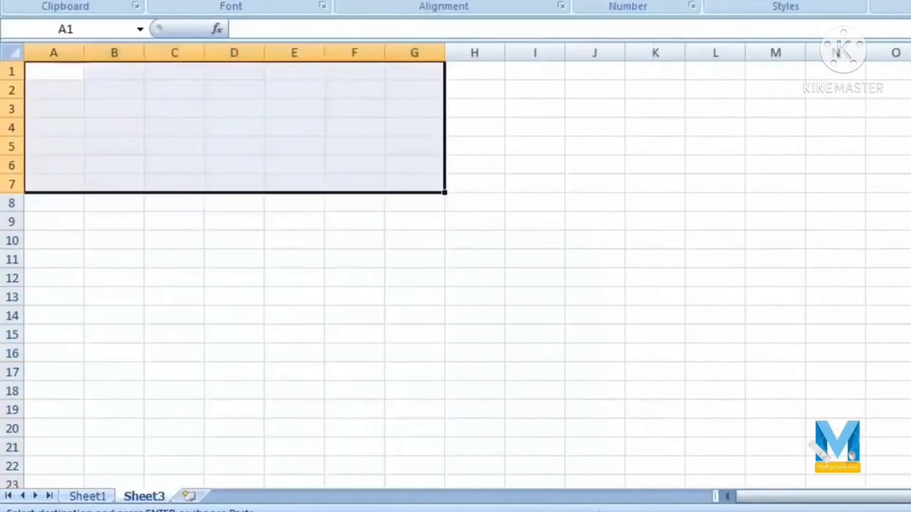
Step: Copy D13:J19 on Sheet1 again and paste it into the emptied Sheet3 starting at cell A1
click(273, 385)
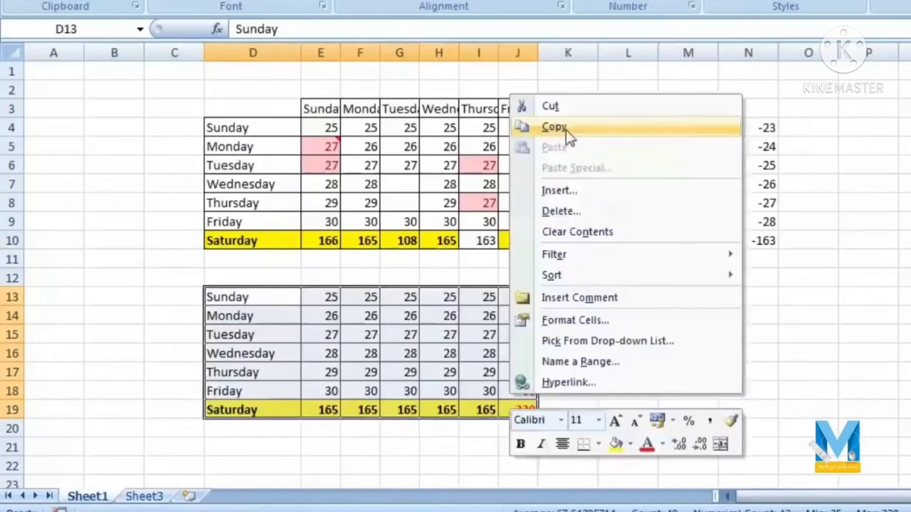
click(567, 128)
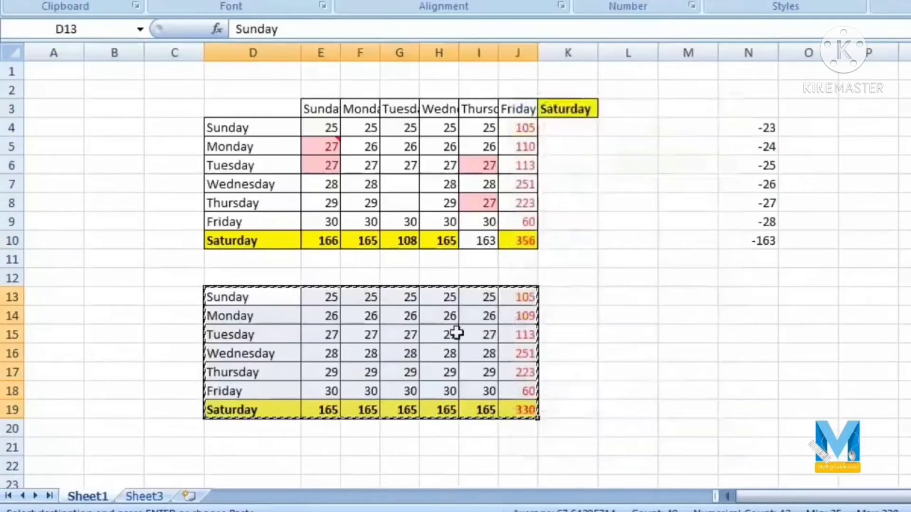
click(156, 498)
right_click(63, 73)
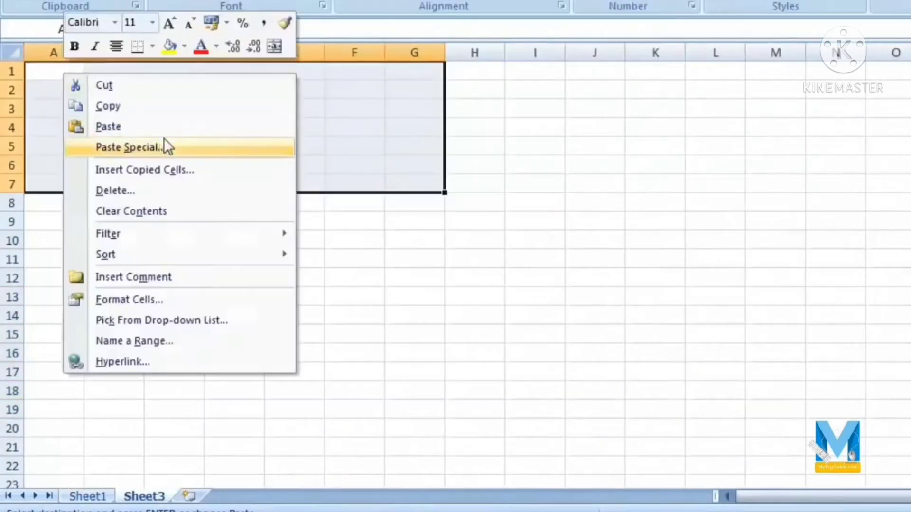
click(194, 131)
click(413, 280)
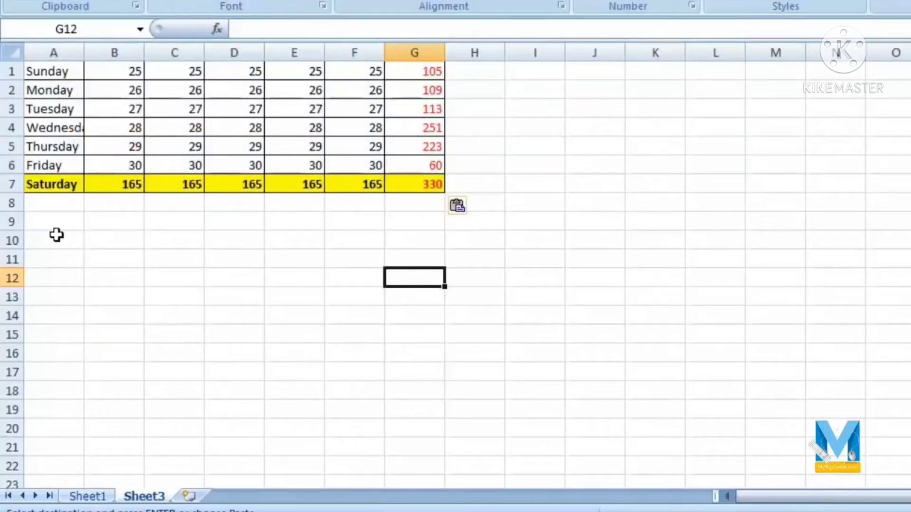
Step: Copy D13:J19 on Sheet1 and apply its column widths to the Sheet3 table from A1 using Paste Special
click(88, 497)
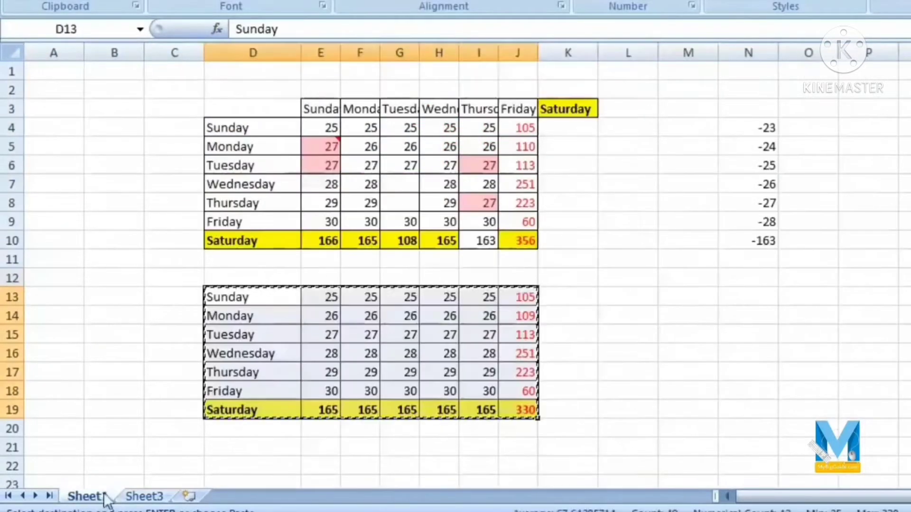
right_click(278, 337)
click(351, 73)
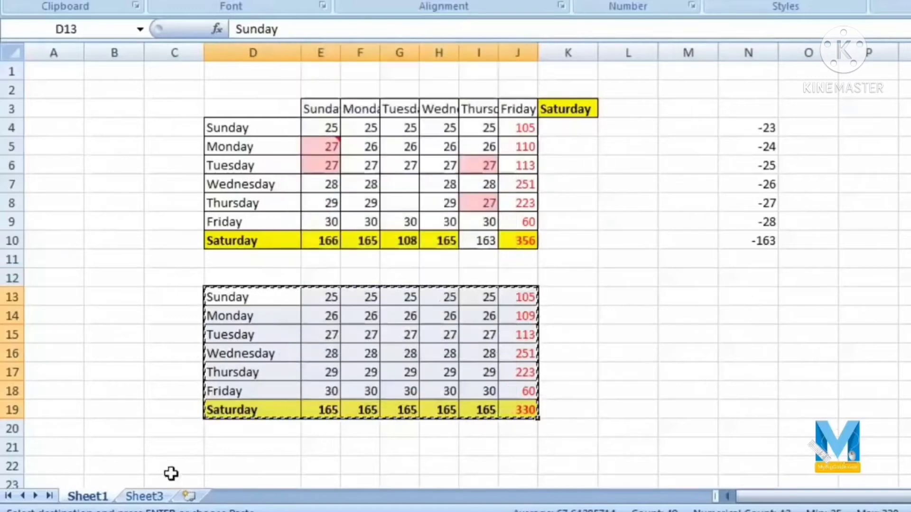
click(164, 496)
right_click(70, 73)
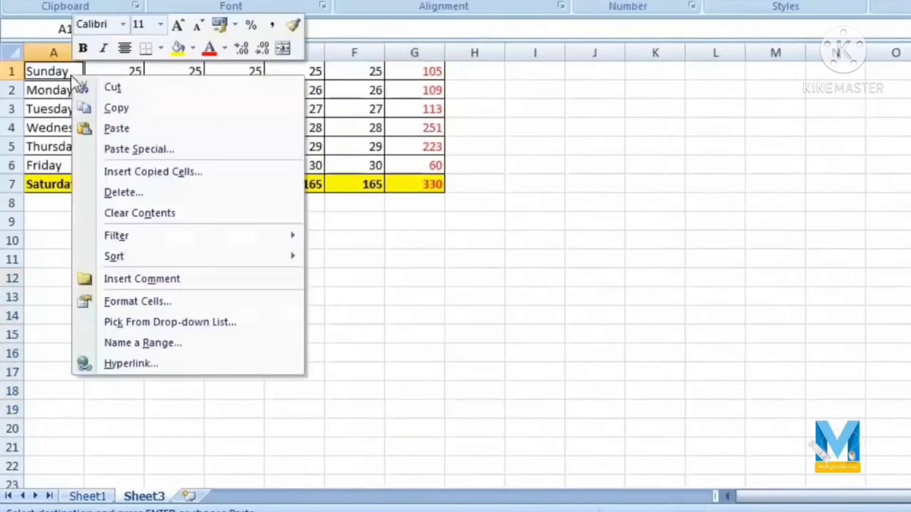
click(182, 150)
drag(211, 14, 777, 35)
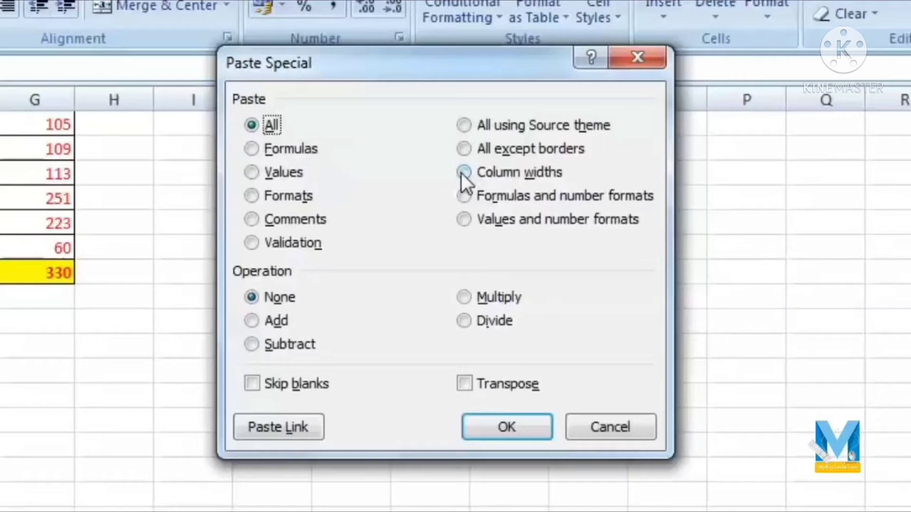
click(463, 172)
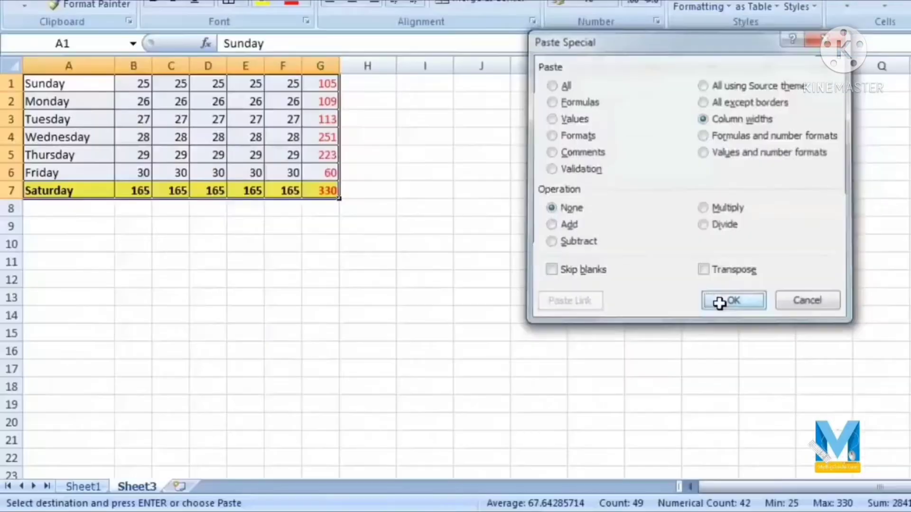
click(488, 428)
click(720, 304)
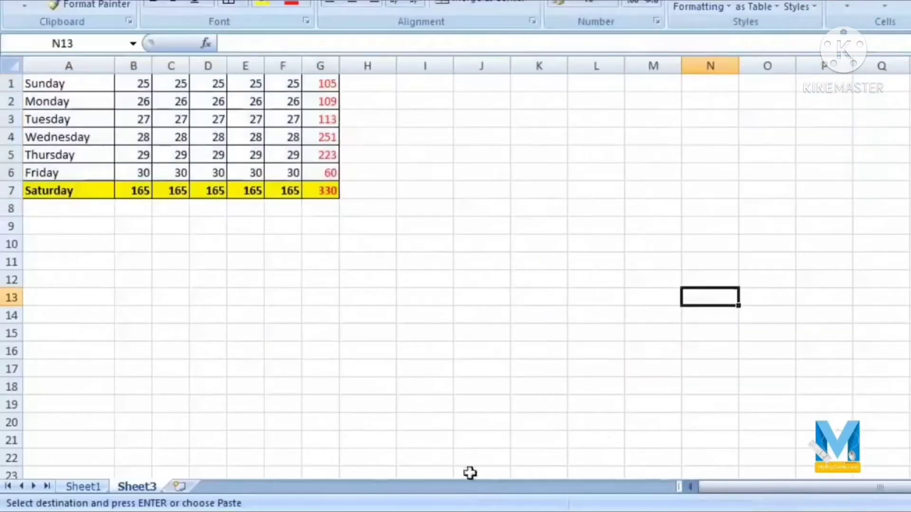
click(85, 489)
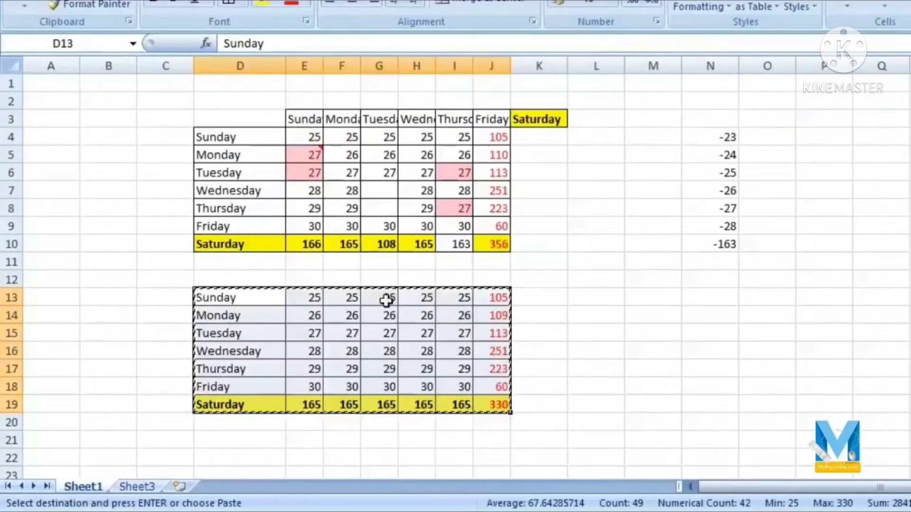
click(137, 487)
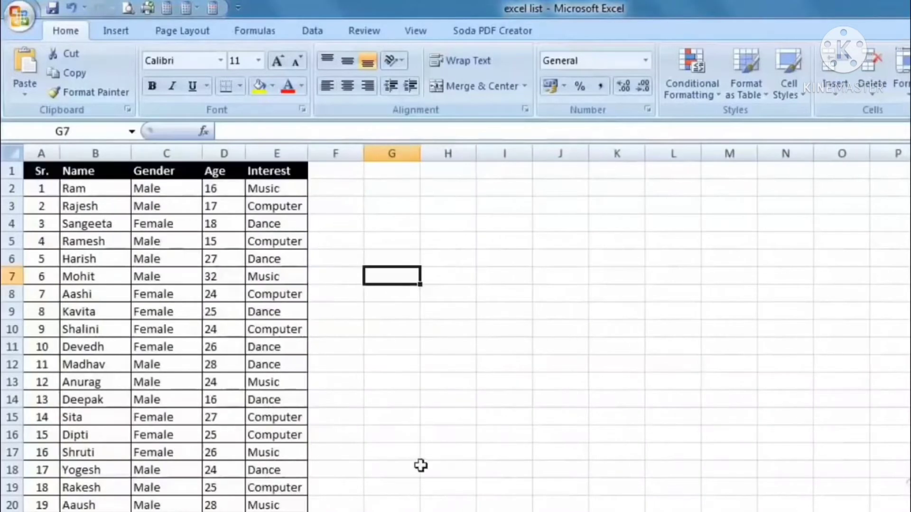
Step: Look over the list in the excel list workbook, view its print preview, and return to the worksheet
click(423, 467)
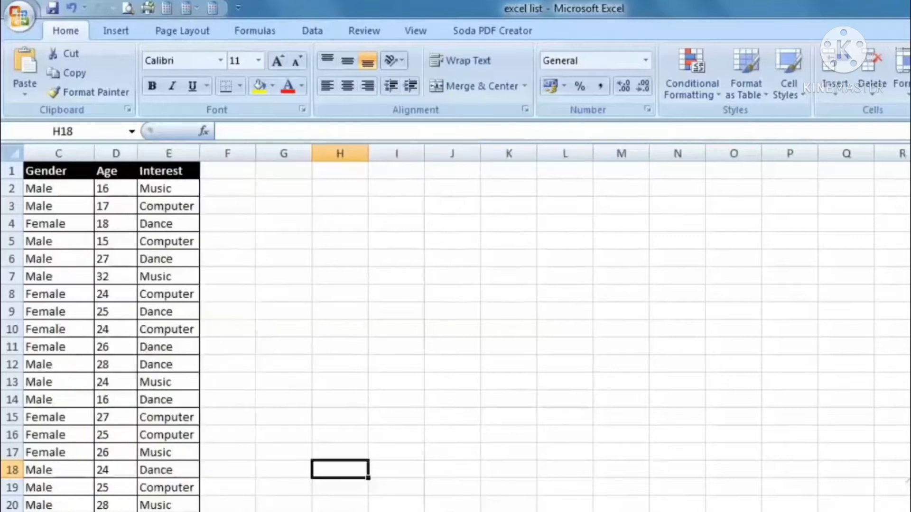
scroll(411, 413, down, 15)
scroll(411, 416, up, 15)
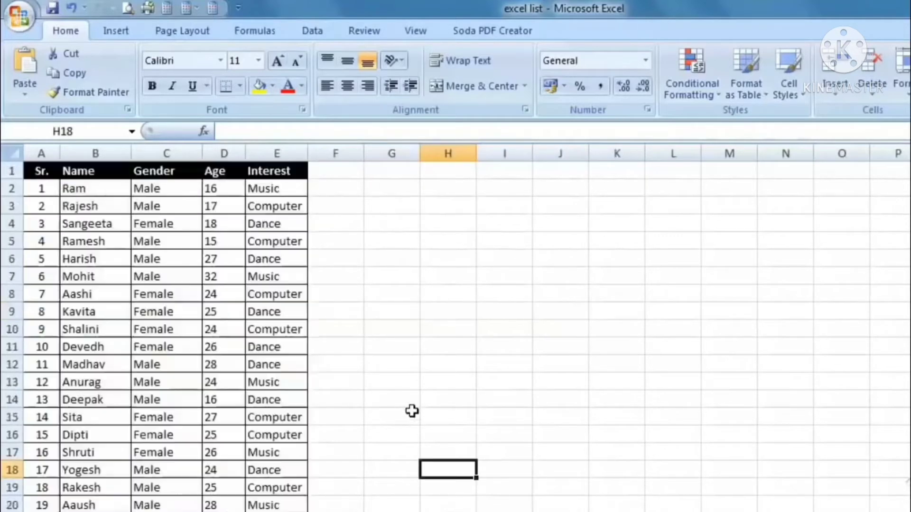
click(127, 8)
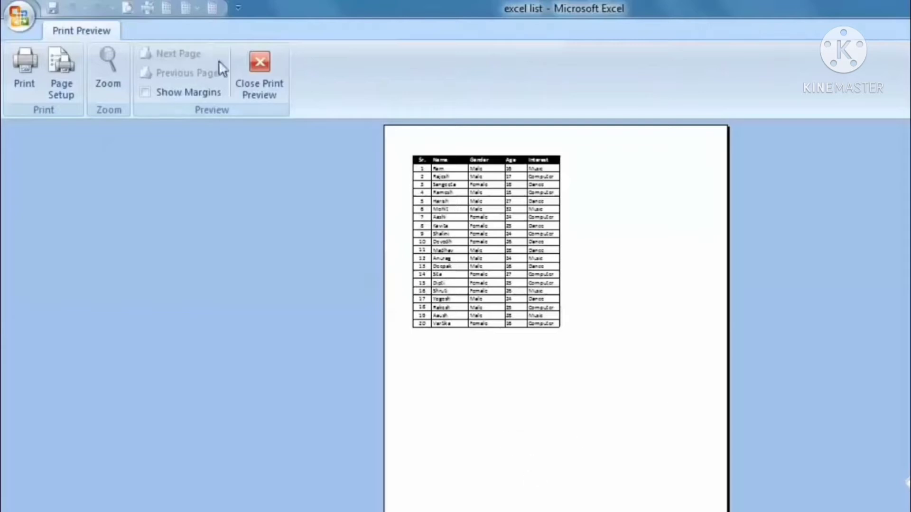
click(260, 71)
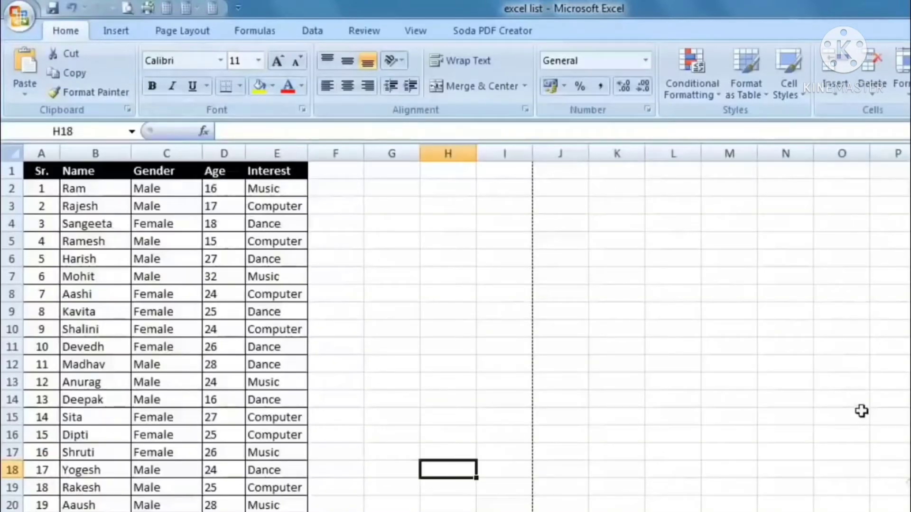
Step: Check the dotted page-break line beside column I, then view the print preview again and close it
scroll(728, 382, down, 19)
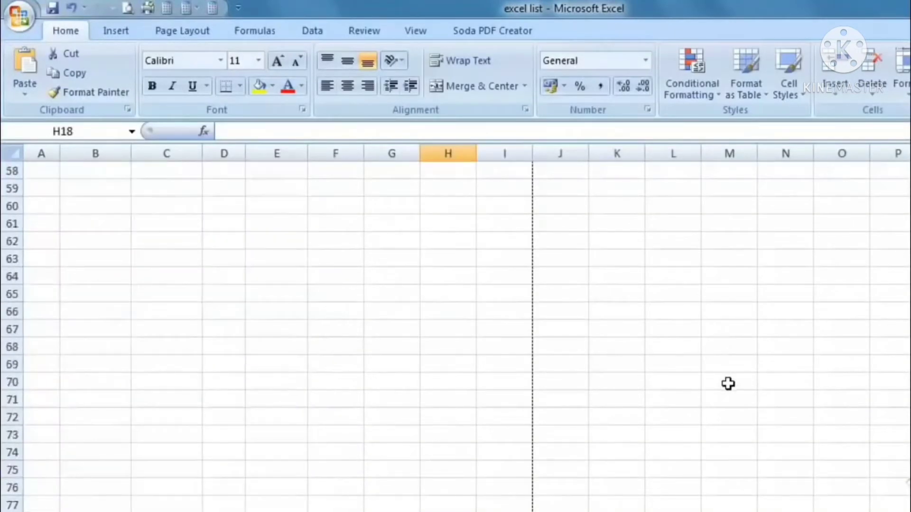
scroll(727, 384, up, 19)
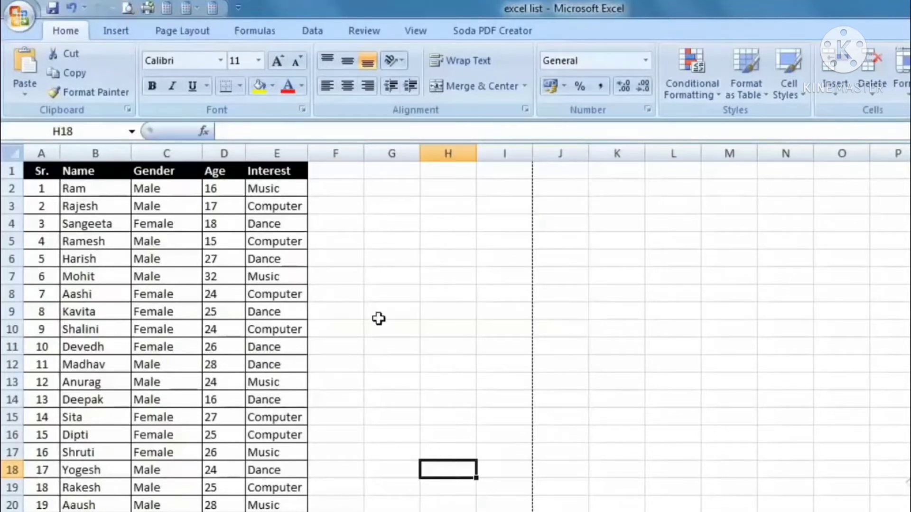
key(ctrl+F2)
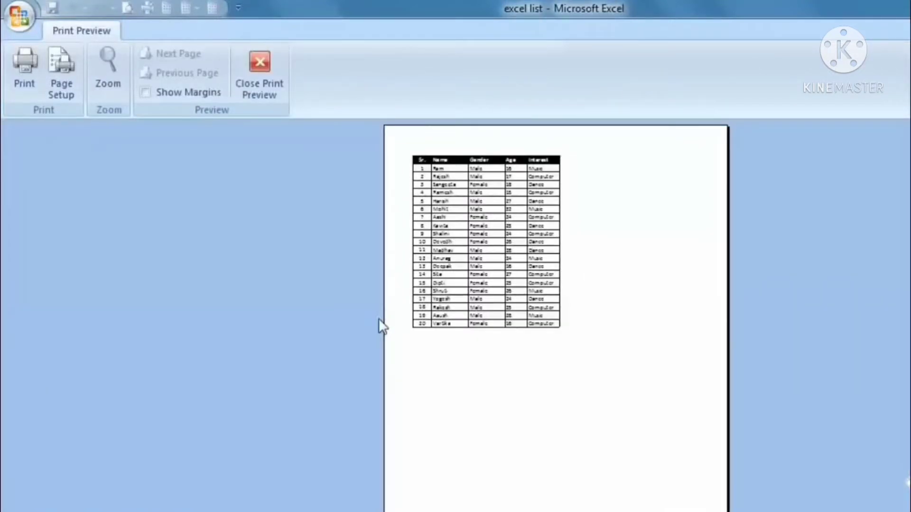
click(242, 90)
Step: Examine the vertical and horizontal dotted page-break lines around the list, and how they divide the sheet into printed pages
scroll(469, 296, down, 3)
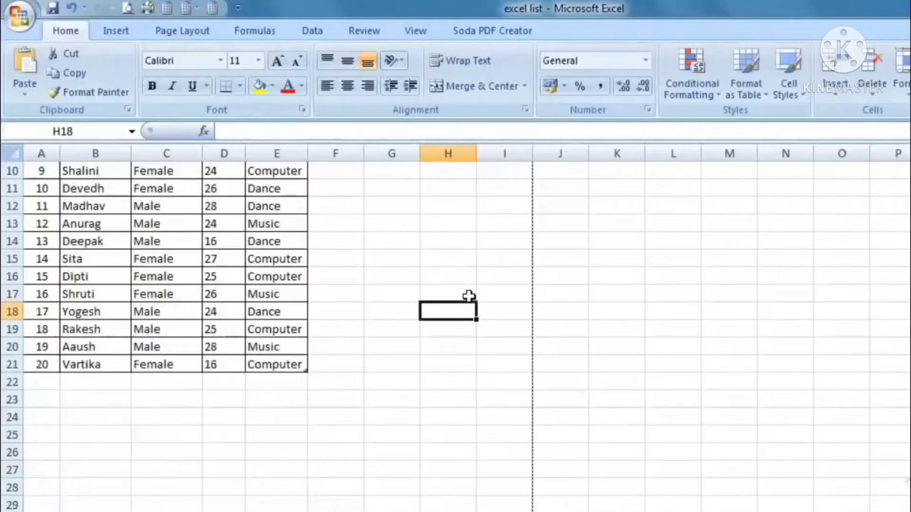
scroll(468, 298, down, 1)
scroll(470, 300, up, 4)
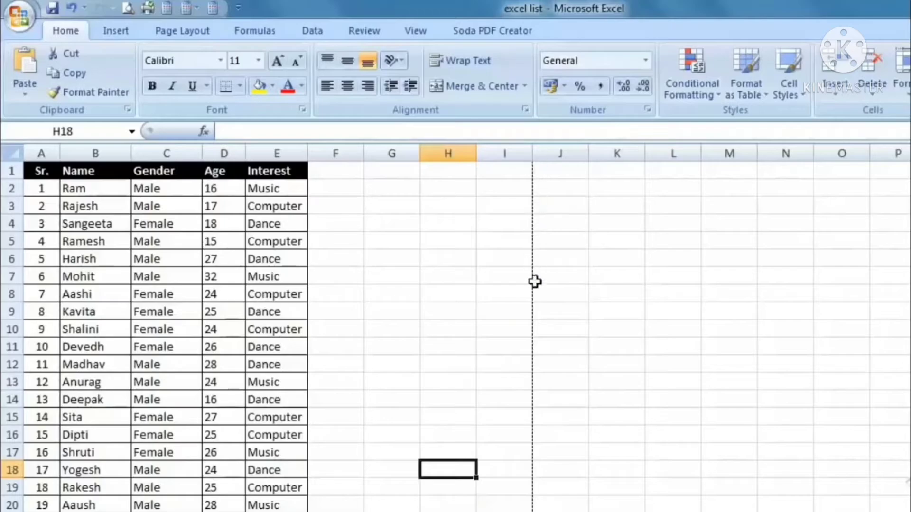
scroll(535, 281, down, 12)
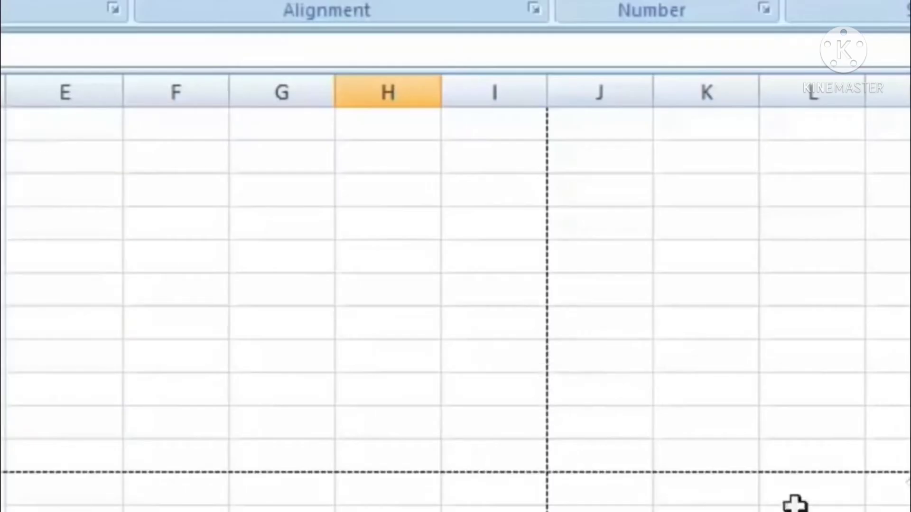
scroll(794, 506, right, 2)
scroll(442, 510, up, 8)
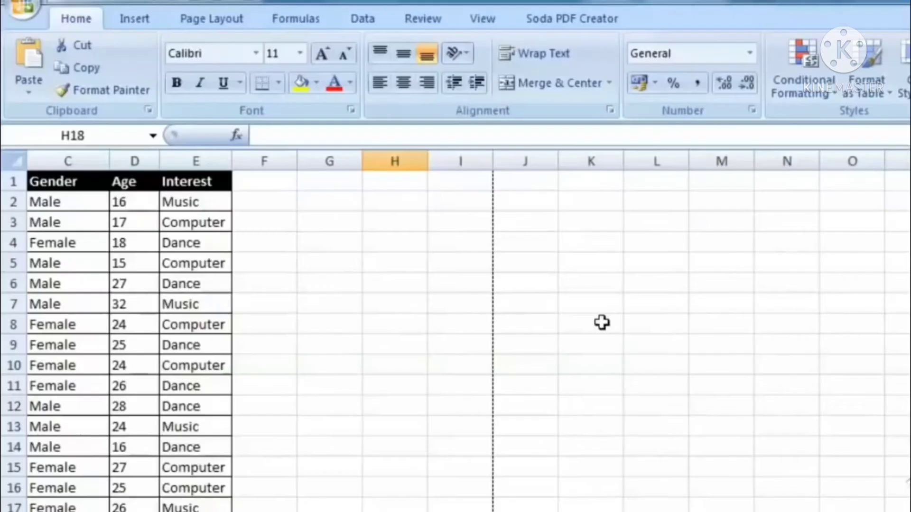
scroll(602, 322, down, 7)
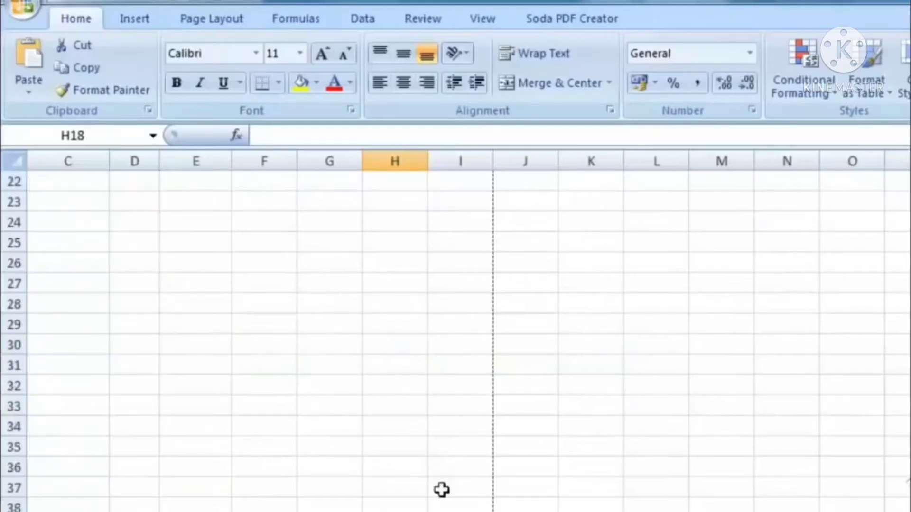
scroll(737, 372, up, 5)
scroll(455, 332, down, 8)
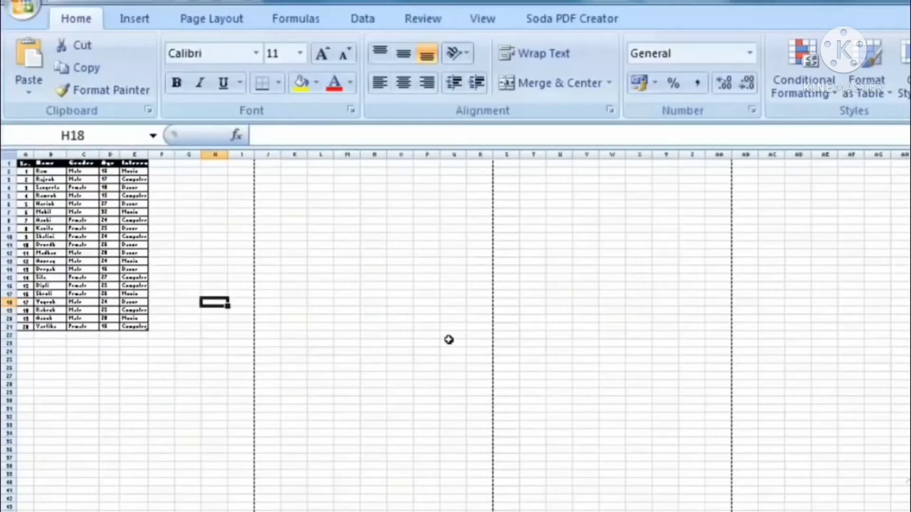
Step: Switch the worksheet to Page Layout view and inspect the first page down to its footer area
click(484, 19)
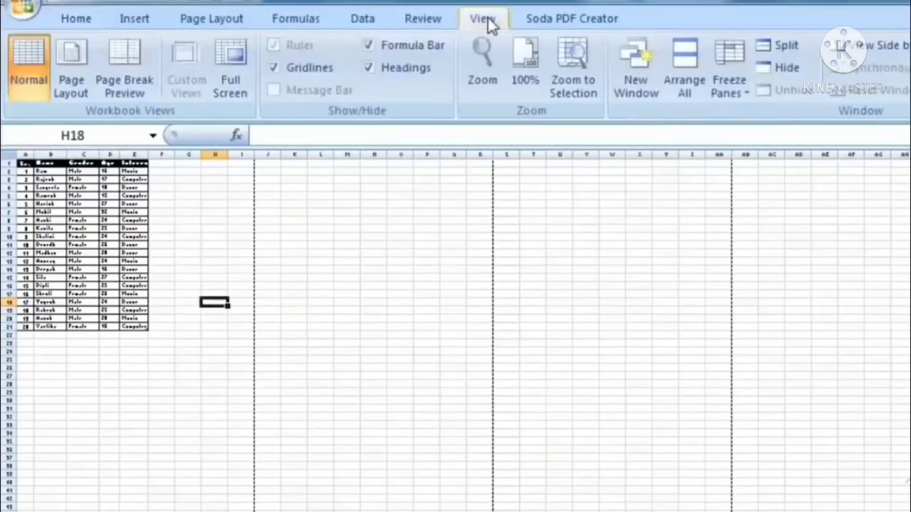
click(73, 55)
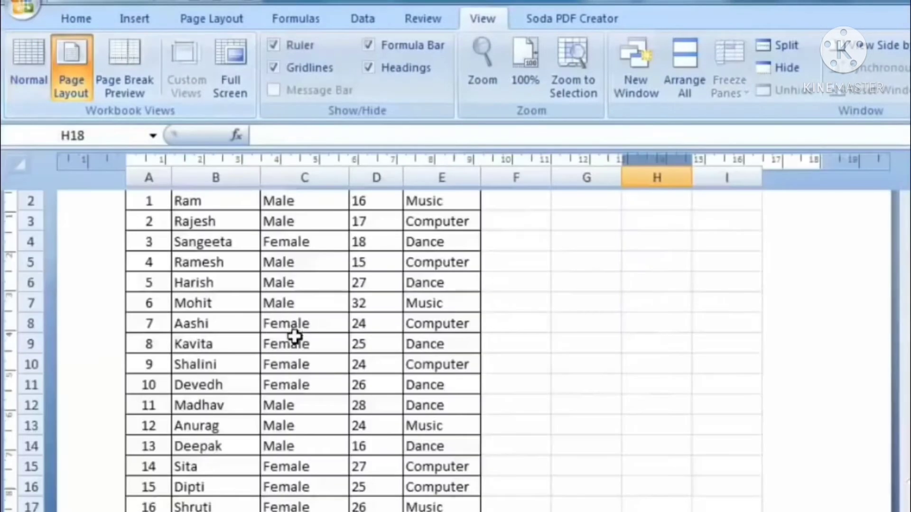
scroll(460, 433, down, 11)
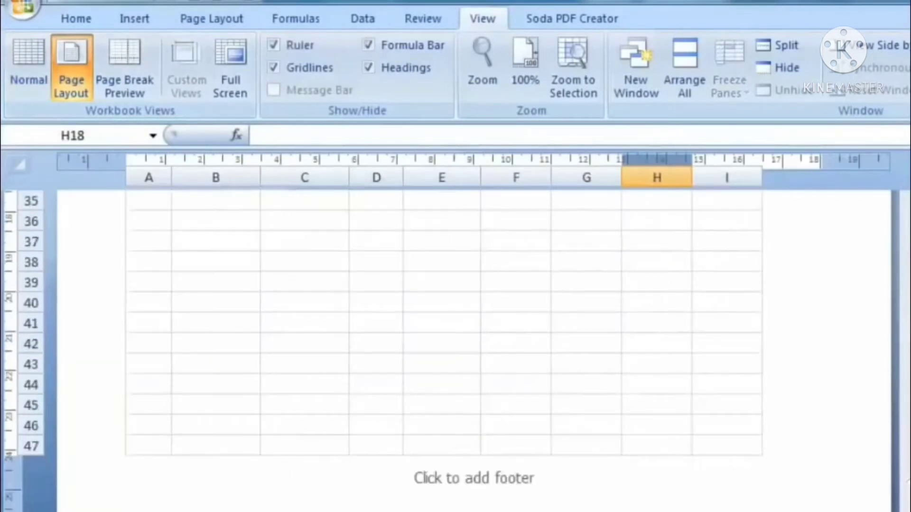
Step: Show the worksheet in Page Break Preview and return it to Normal view
scroll(459, 332, down, 8)
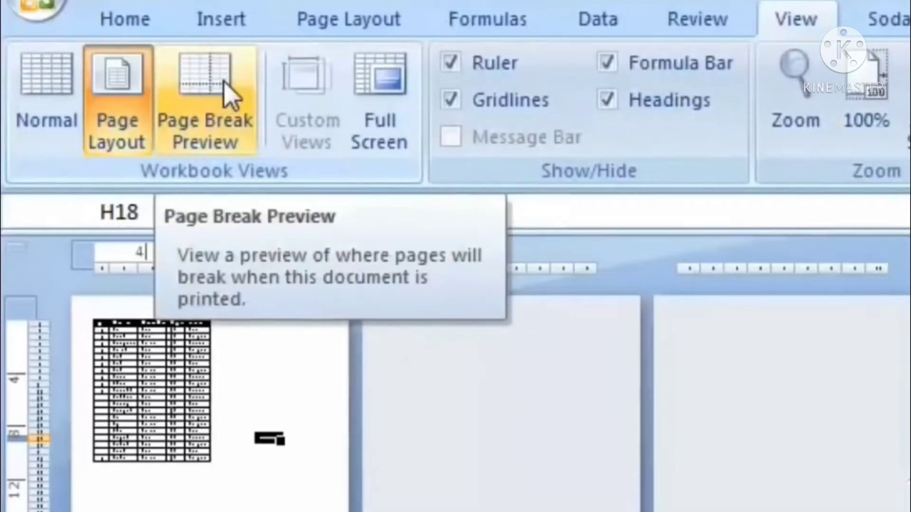
click(205, 102)
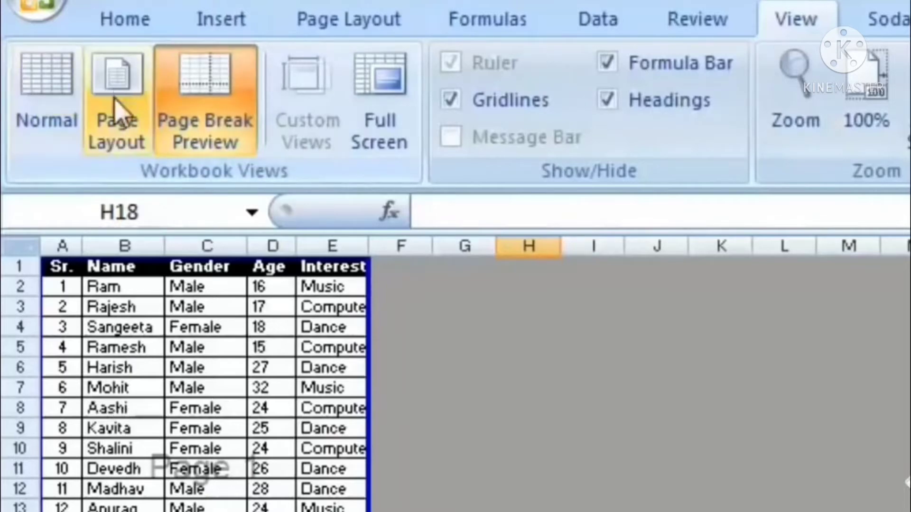
click(60, 119)
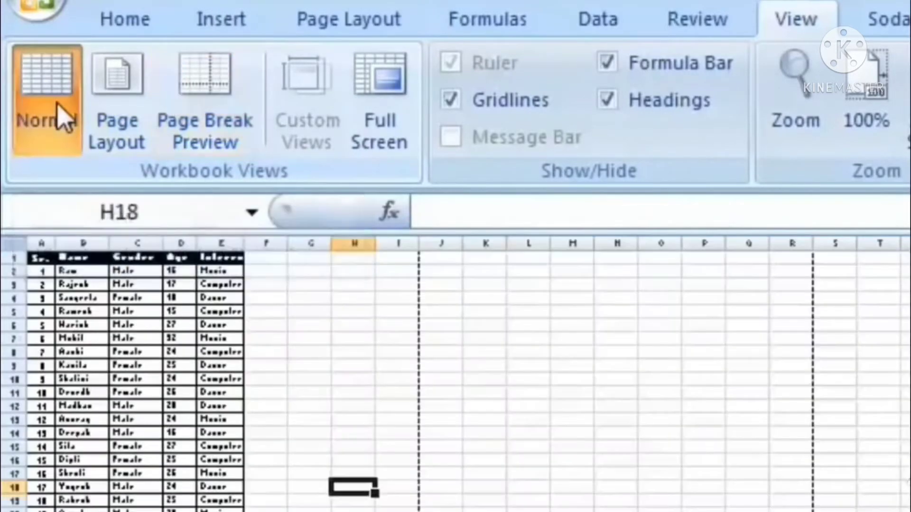
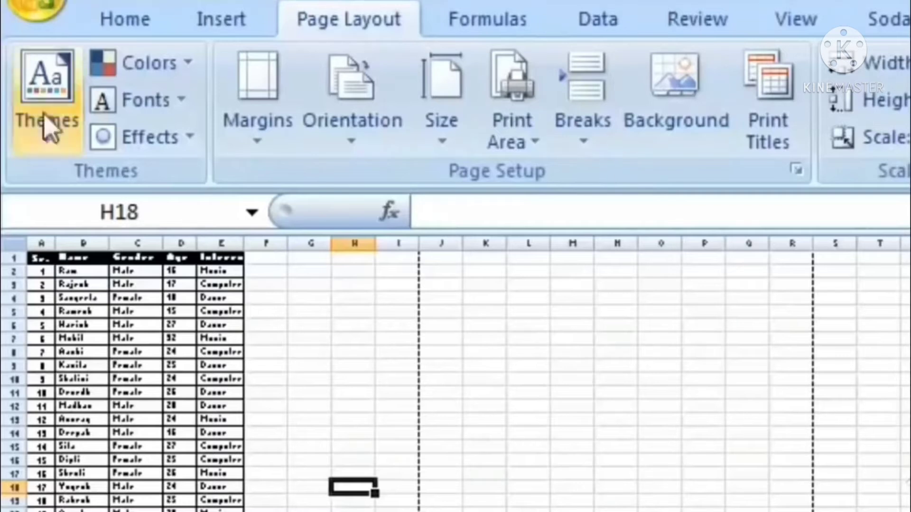
Step: Apply the Letter and A4 paper sizes in turn, checking where the horizontal page break falls with each
click(442, 139)
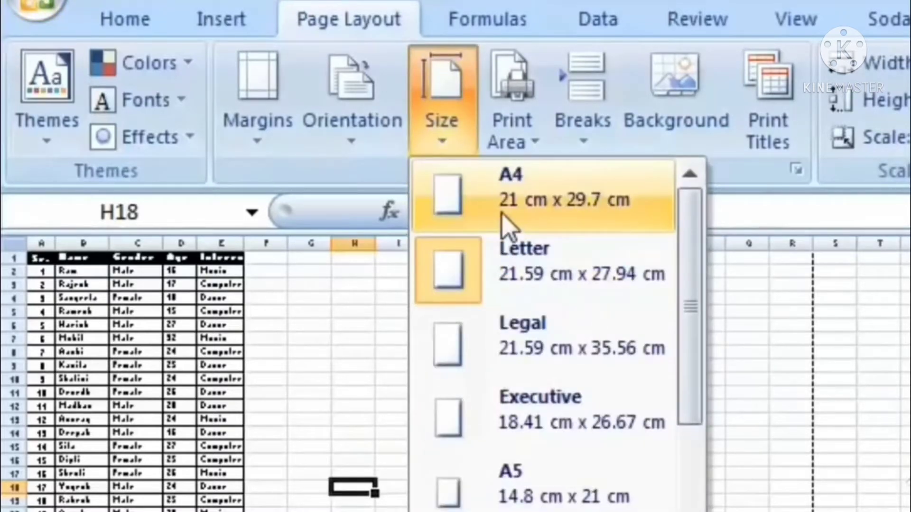
click(474, 275)
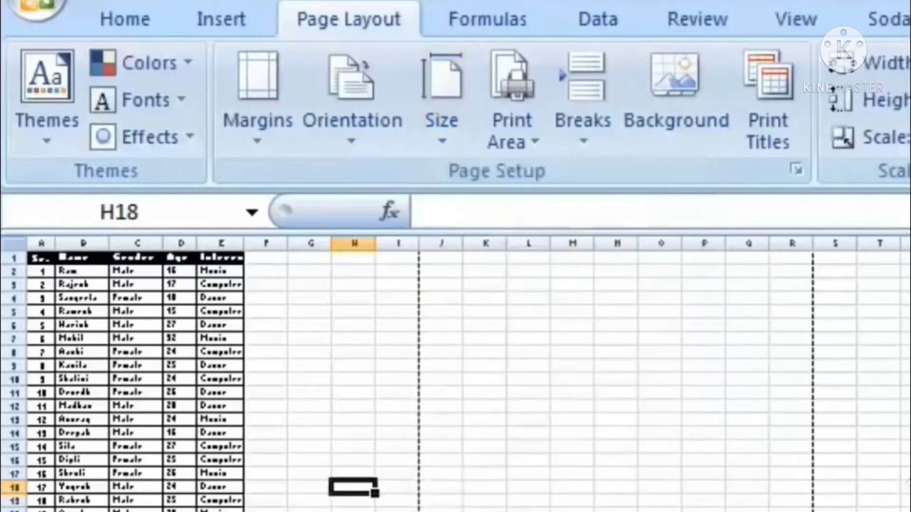
scroll(455, 324, up, 4)
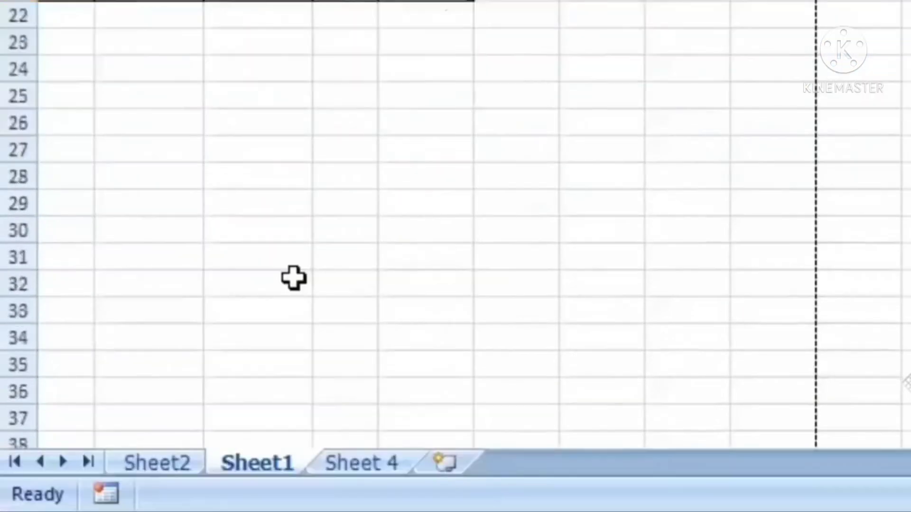
scroll(293, 277, down, 5)
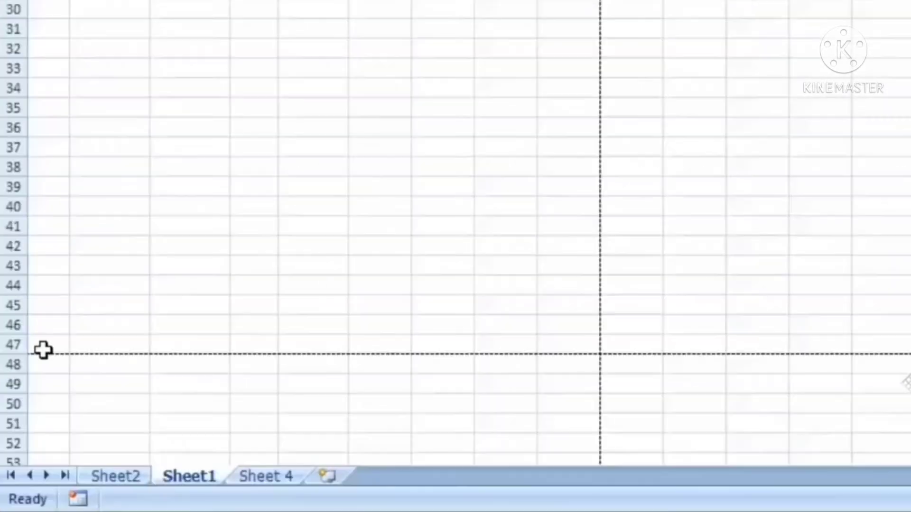
click(318, 0)
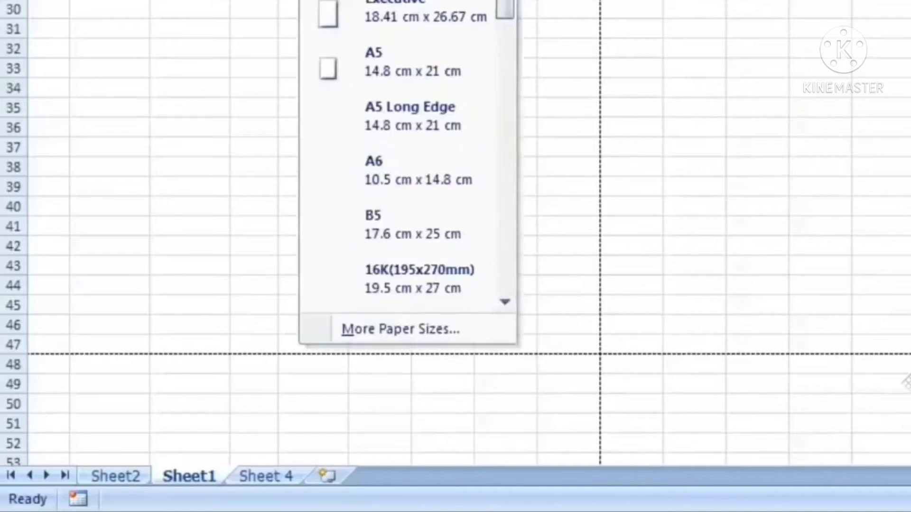
click(375, 0)
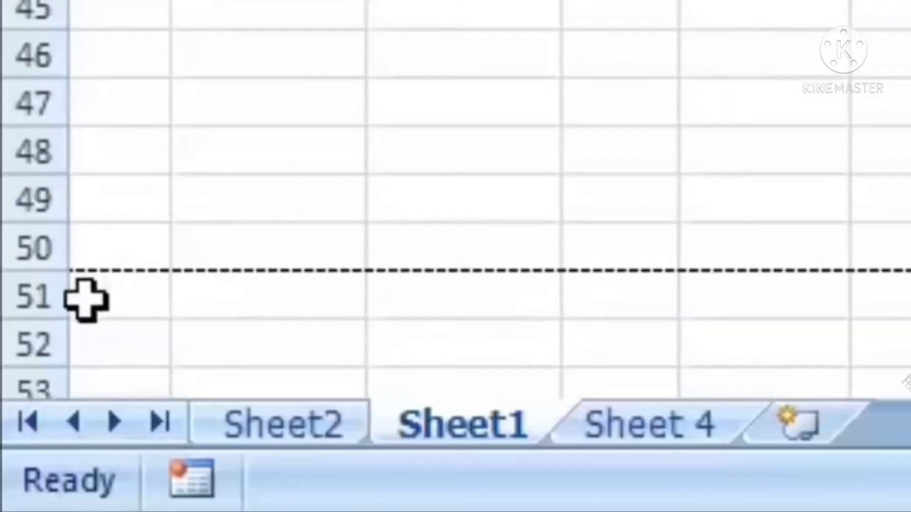
Step: Set the paper size to Legal and check the page-break lines across the sheet
click(773, 0)
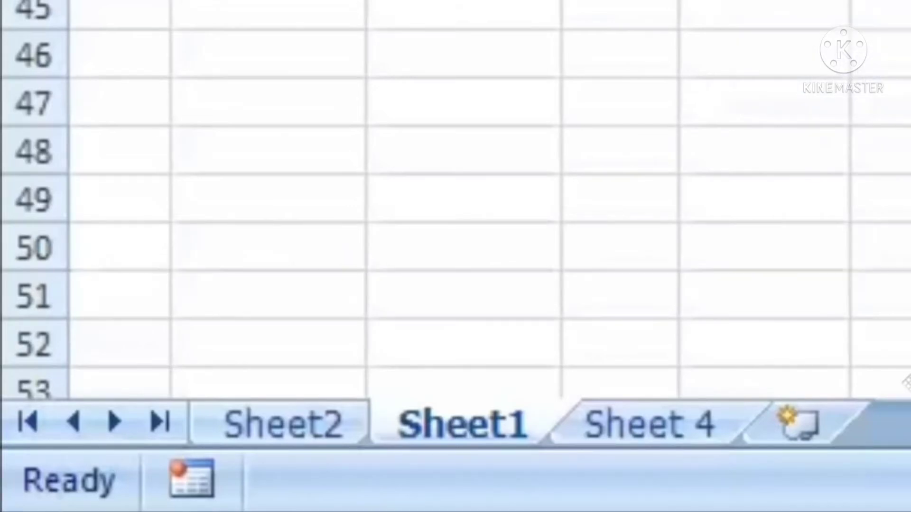
scroll(512, 132, down, 4)
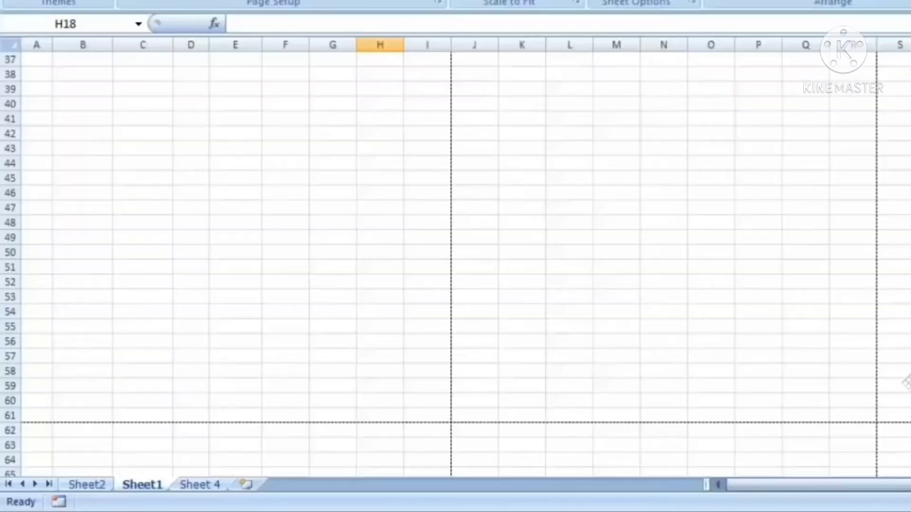
scroll(263, 269, down, 5)
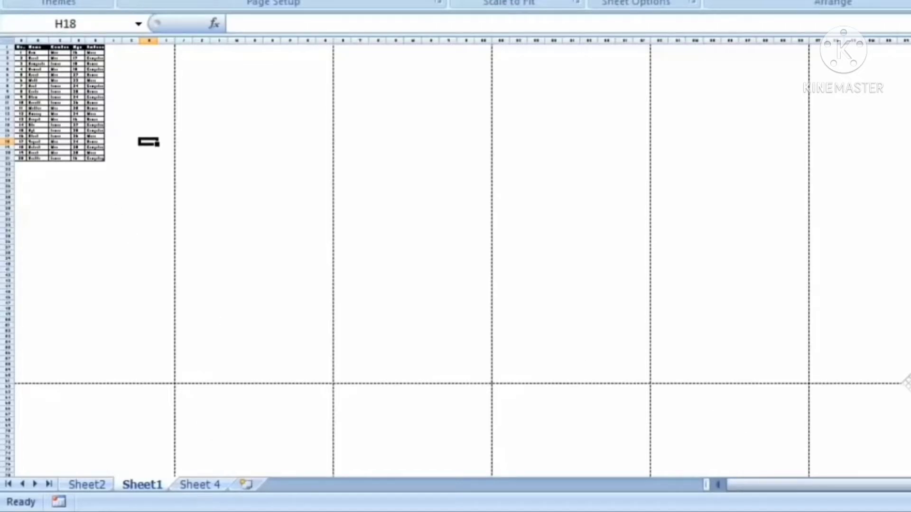
scroll(456, 259, down, 2)
scroll(455, 332, up, 6)
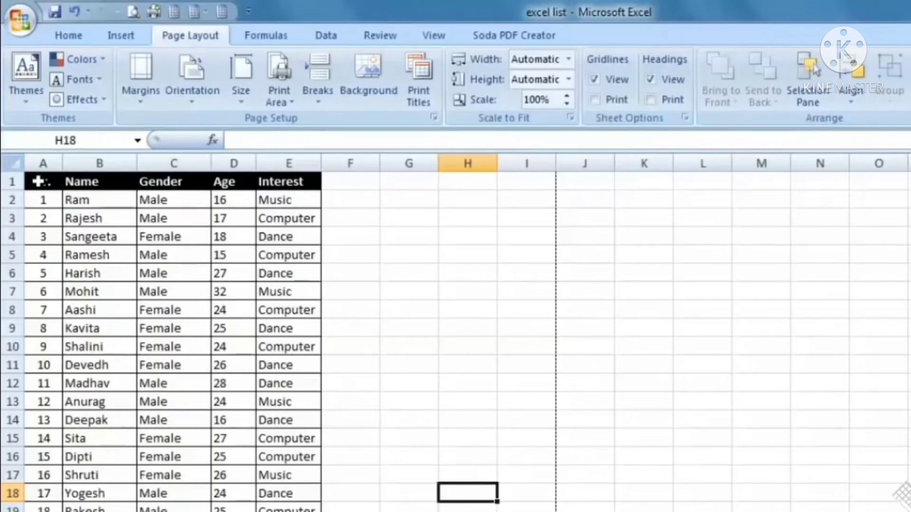
Step: Copy the list in A1:E21 and paste the copy starting at cell G1
drag(38, 182, 285, 510)
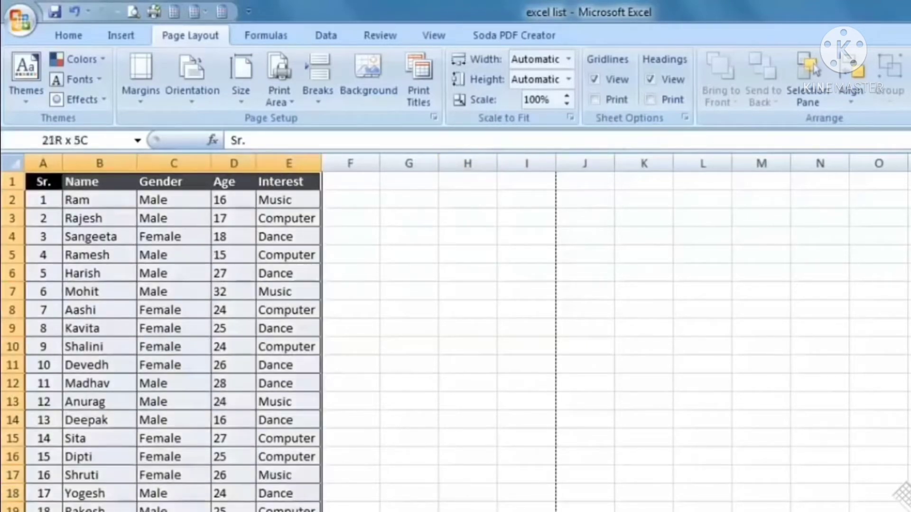
right_click(278, 282)
click(319, 317)
click(565, 183)
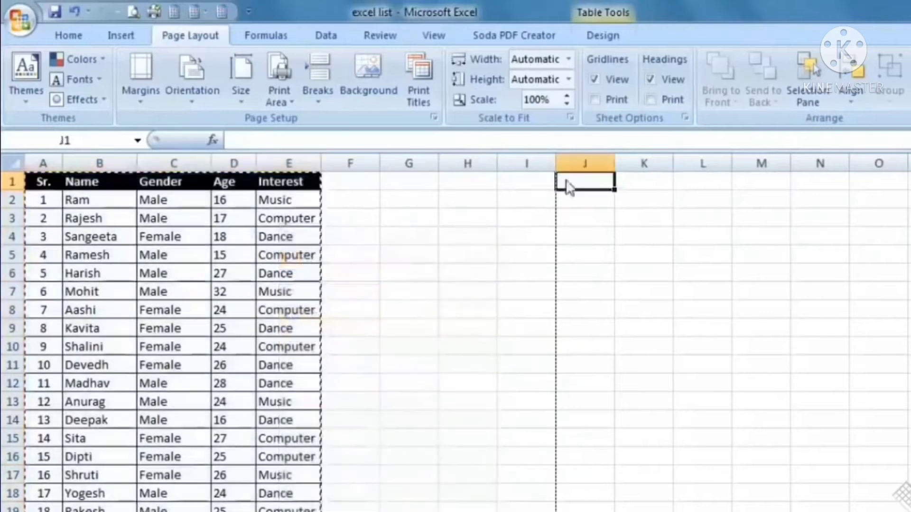
right_click(564, 182)
right_click(347, 182)
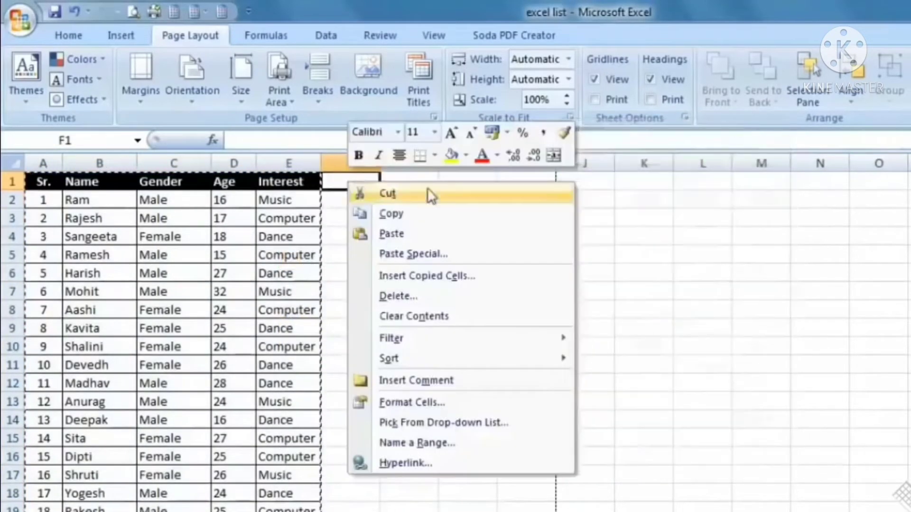
click(422, 178)
right_click(422, 178)
click(439, 233)
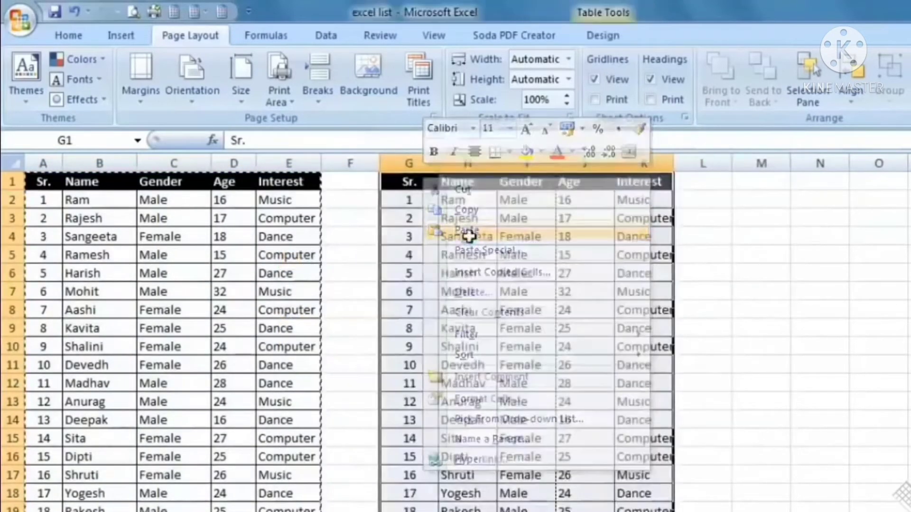
Step: Set the original list in A1:E21 as the print area
click(368, 316)
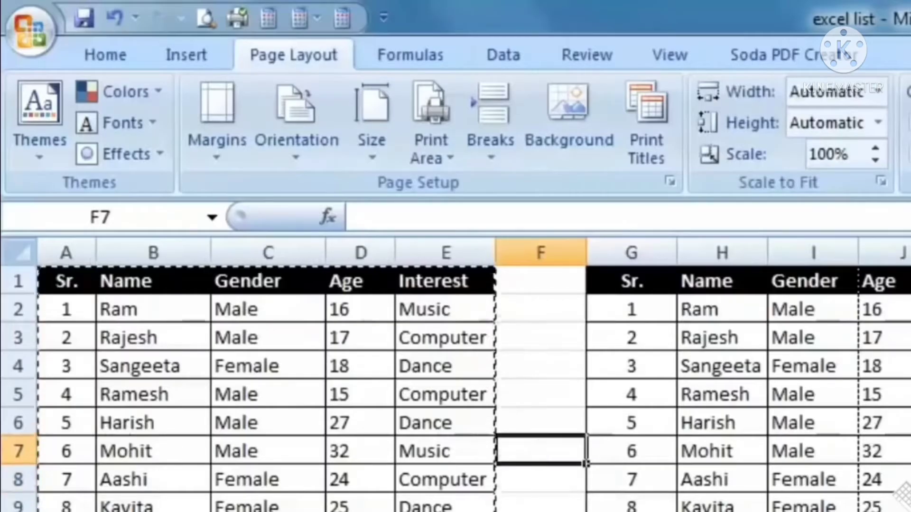
drag(289, 511, 73, 201)
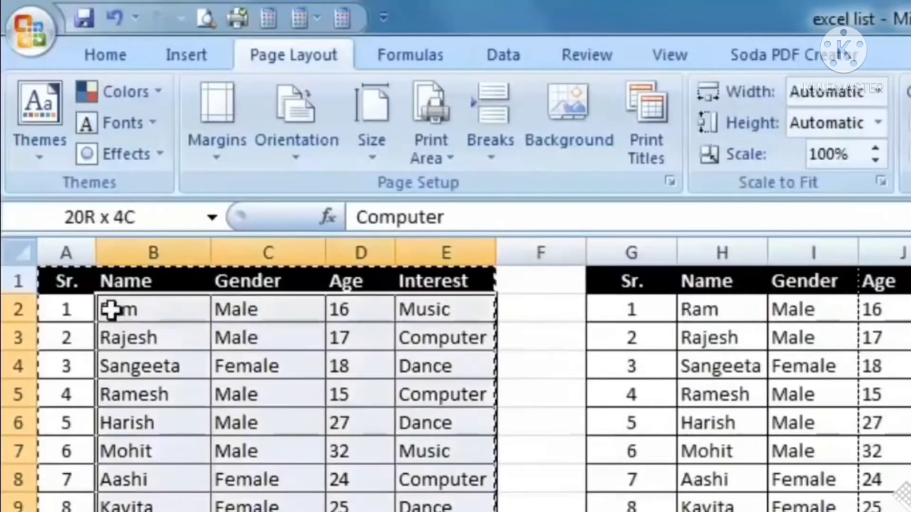
drag(111, 311, 71, 279)
click(553, 368)
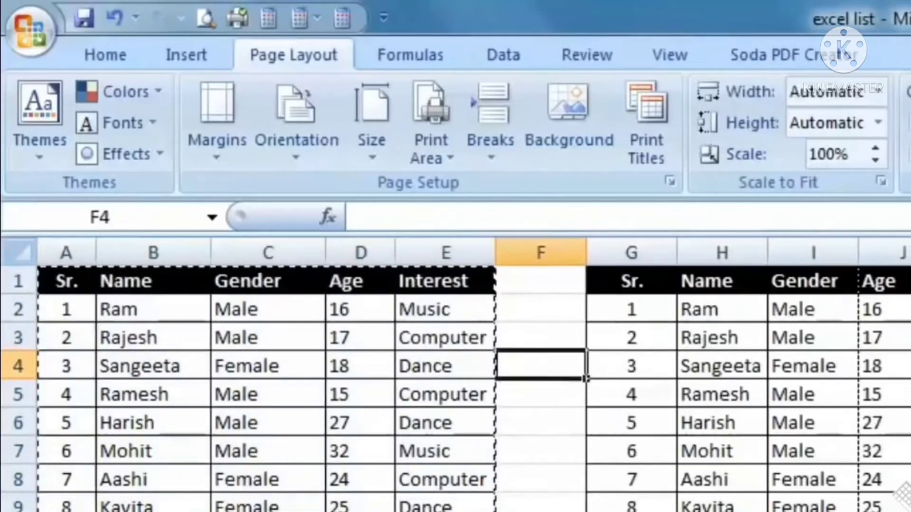
drag(446, 511, 73, 228)
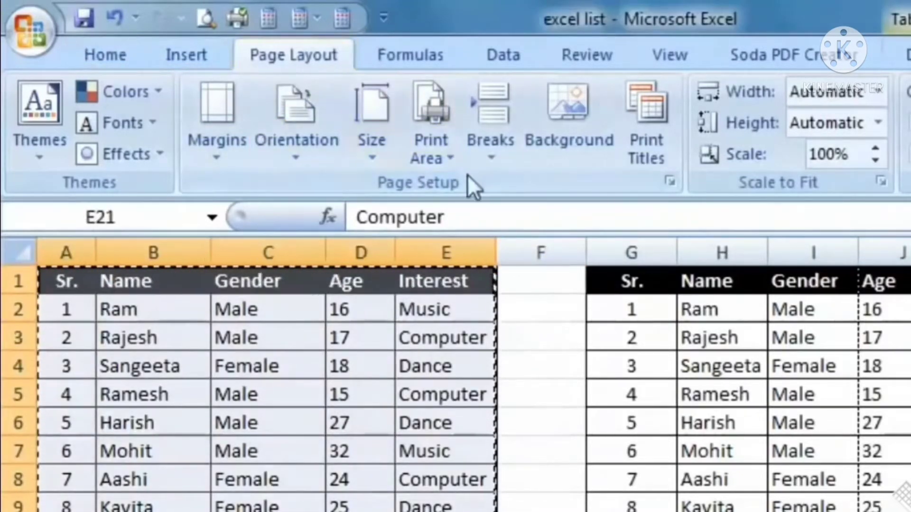
click(450, 159)
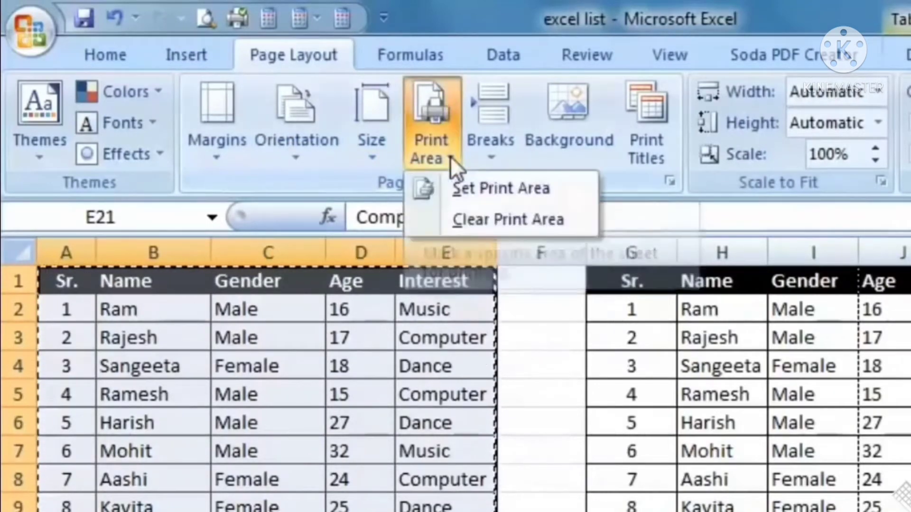
click(560, 188)
click(557, 361)
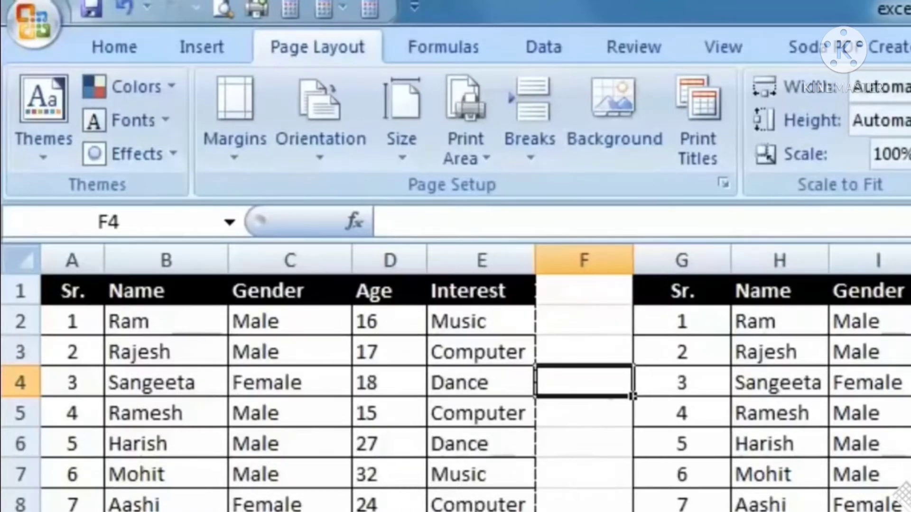
Step: View the print preview of the print area, close it, and look over the print-area boundary around the original list
click(222, 9)
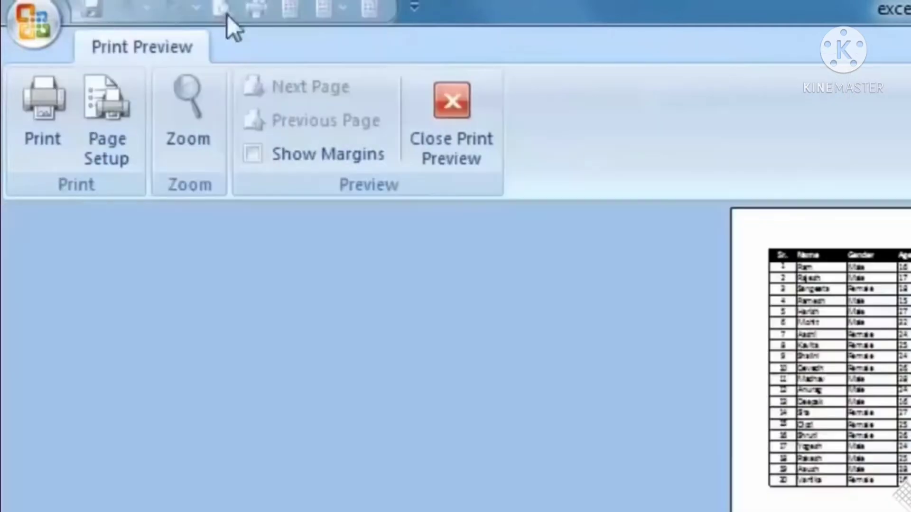
click(447, 132)
scroll(475, 389, down, 4)
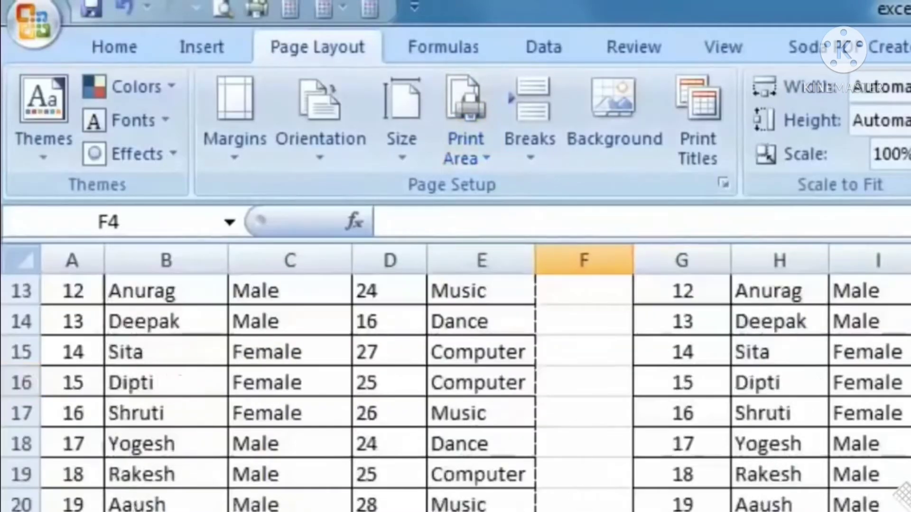
scroll(474, 389, up, 4)
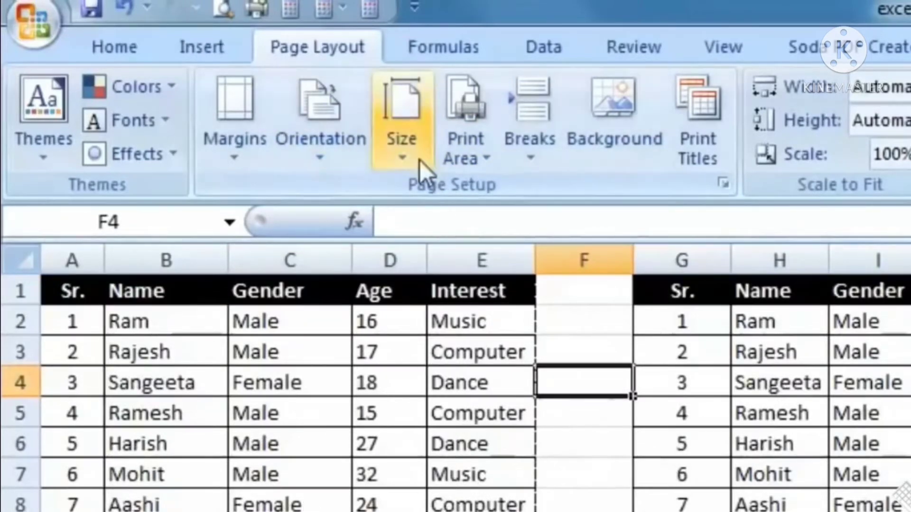
Step: Add the copied list in G1:K21 to the existing print area
click(468, 157)
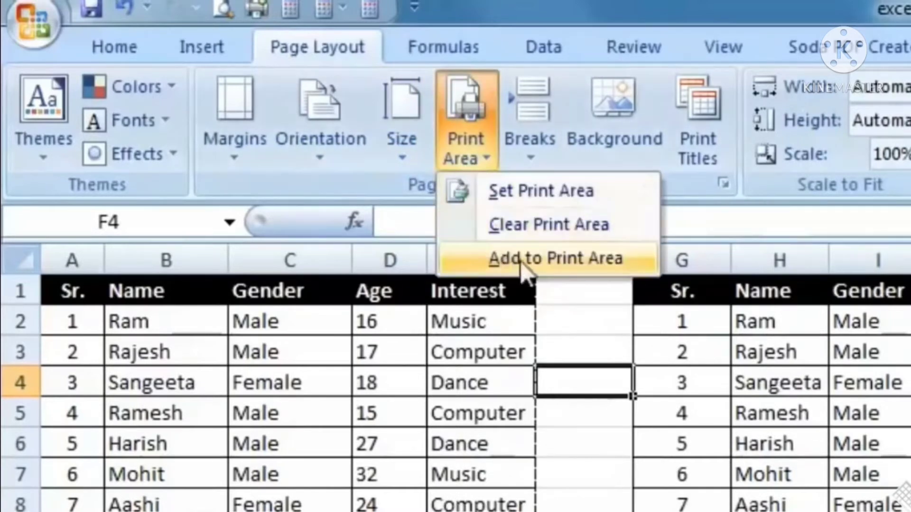
click(570, 226)
click(584, 443)
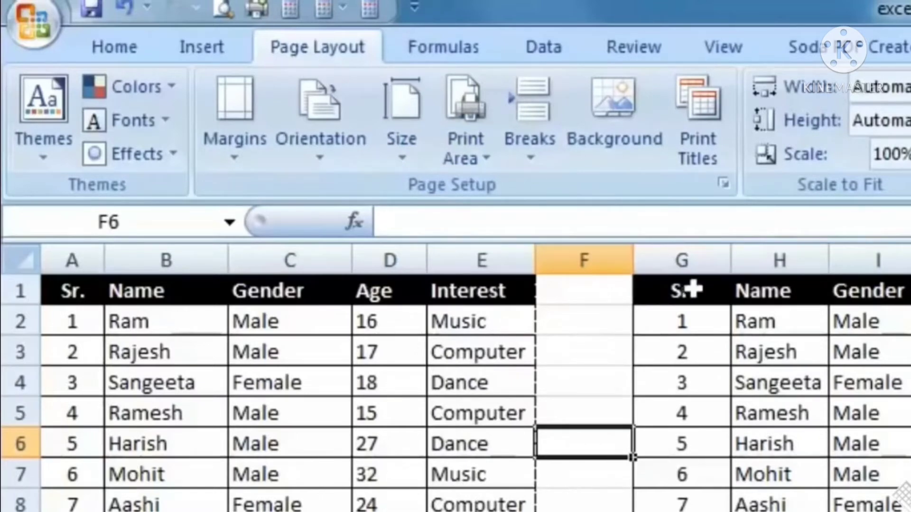
drag(681, 291, 910, 511)
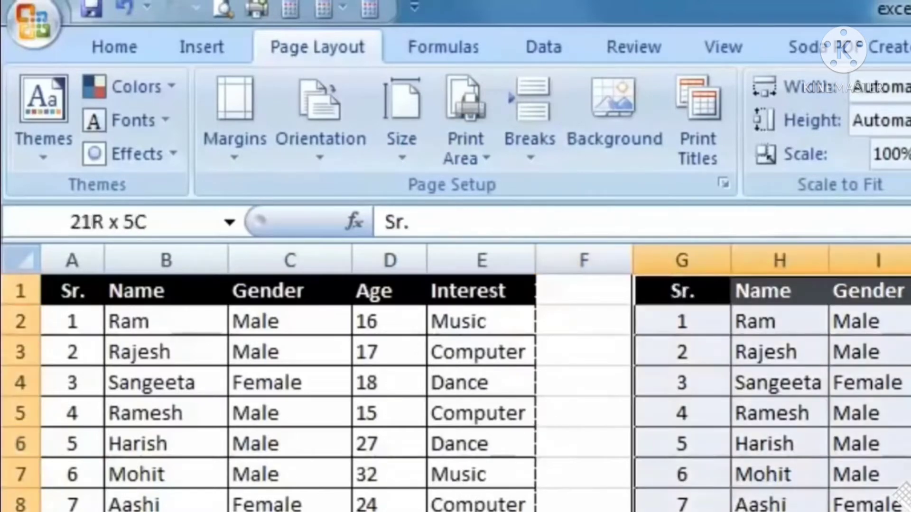
click(484, 156)
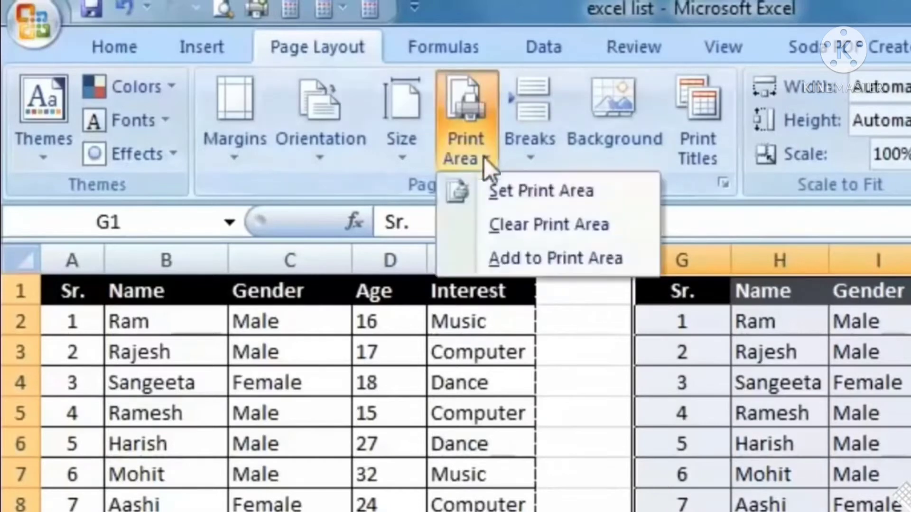
click(553, 260)
click(602, 403)
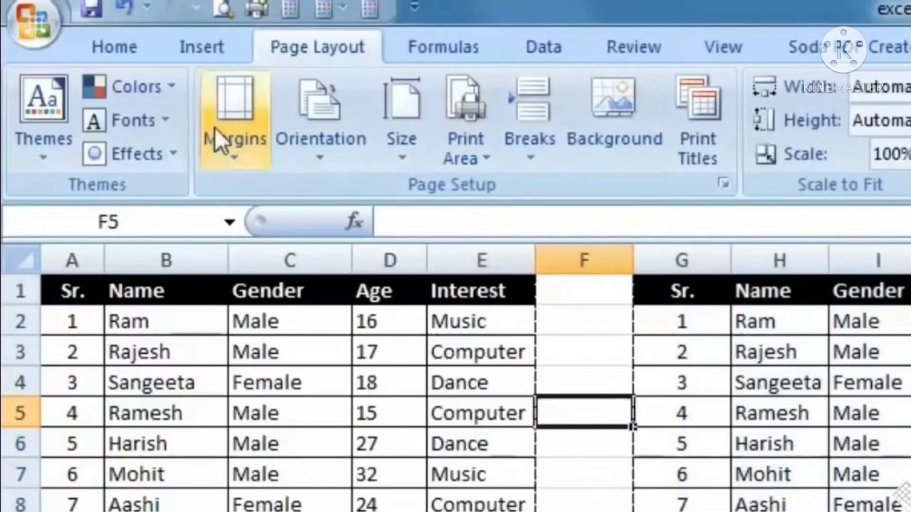
Step: View the print preview of both print areas, page through it, and return to the worksheet
click(223, 7)
scroll(724, 456, down, 1)
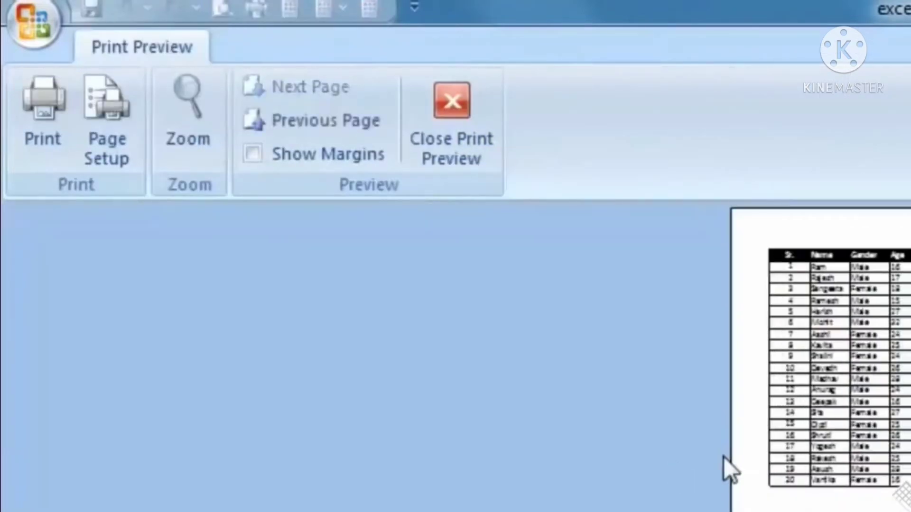
scroll(724, 457, up, 1)
scroll(724, 457, down, 1)
click(426, 145)
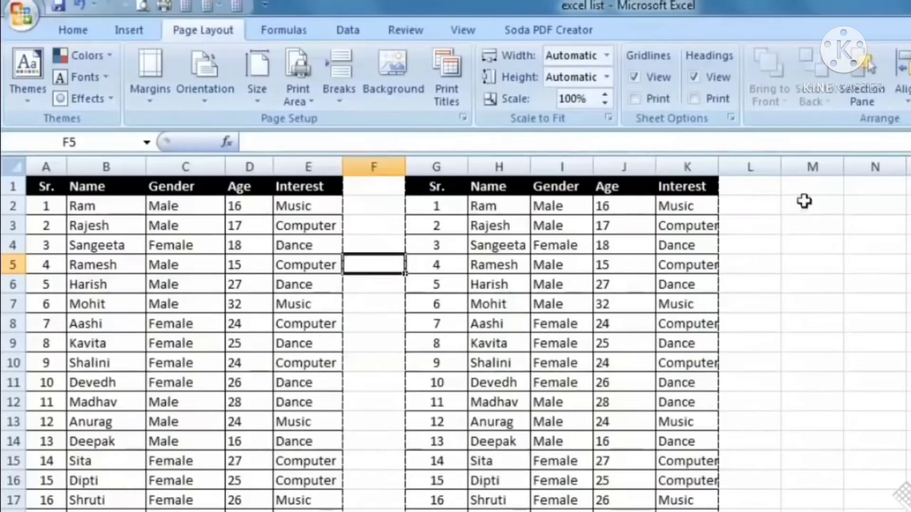
Step: Apply all borders to columns A through M across both lists and the blank rows below, and check the print preview
drag(834, 187, 34, 509)
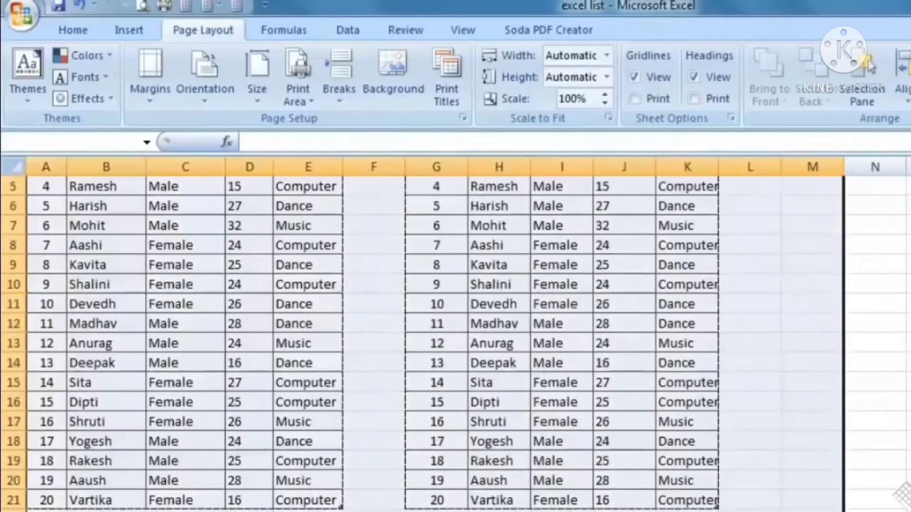
click(72, 29)
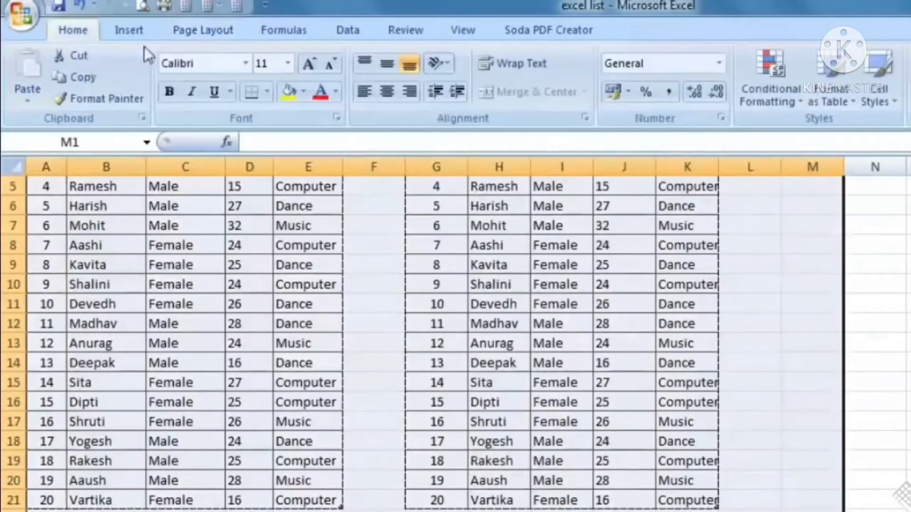
click(268, 92)
click(300, 248)
scroll(830, 315, up, 2)
click(830, 318)
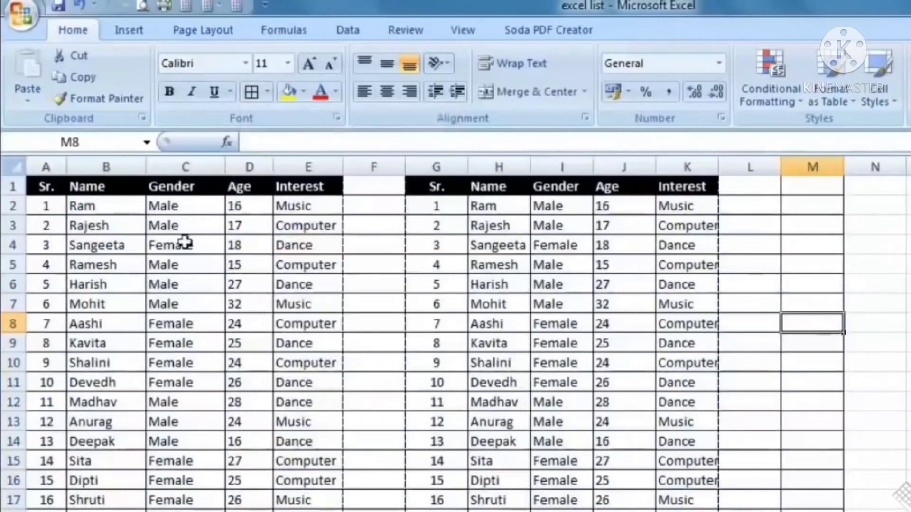
click(140, 5)
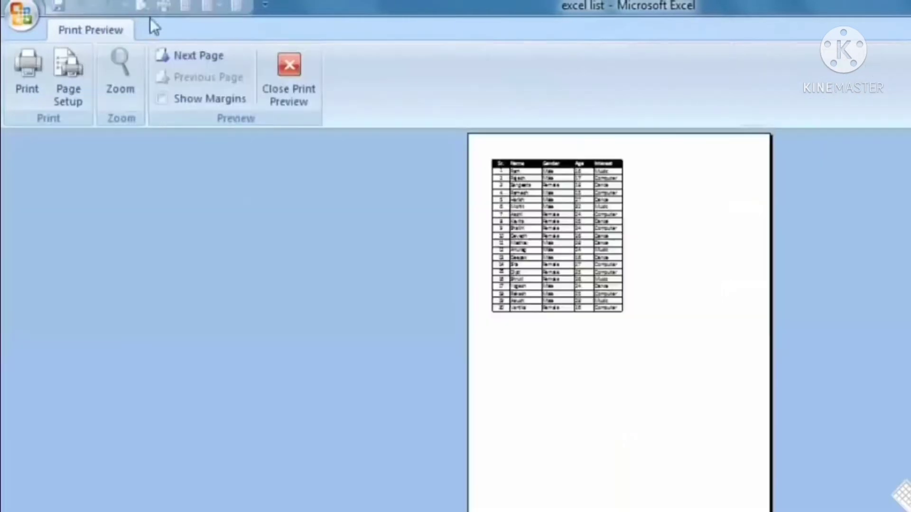
click(297, 97)
Step: Clear the sheet's print area and page through the print preview of the whole bordered range
click(186, 35)
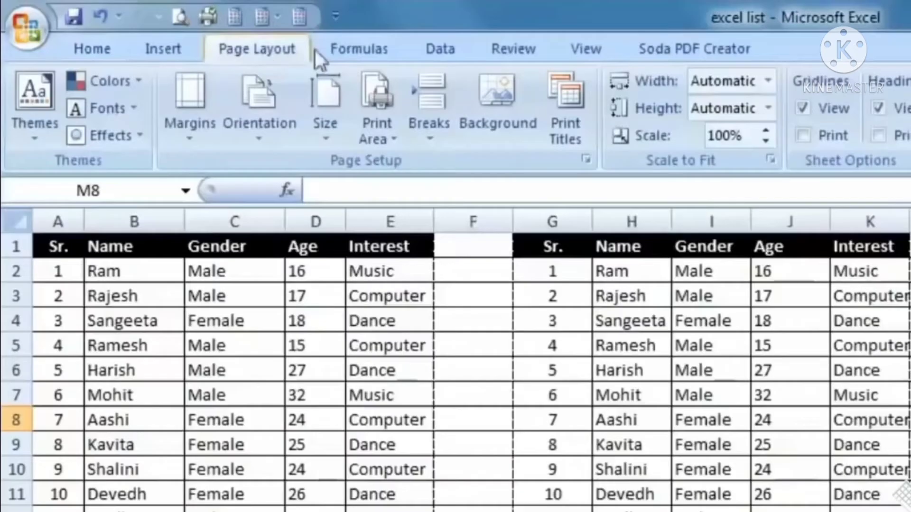
click(298, 88)
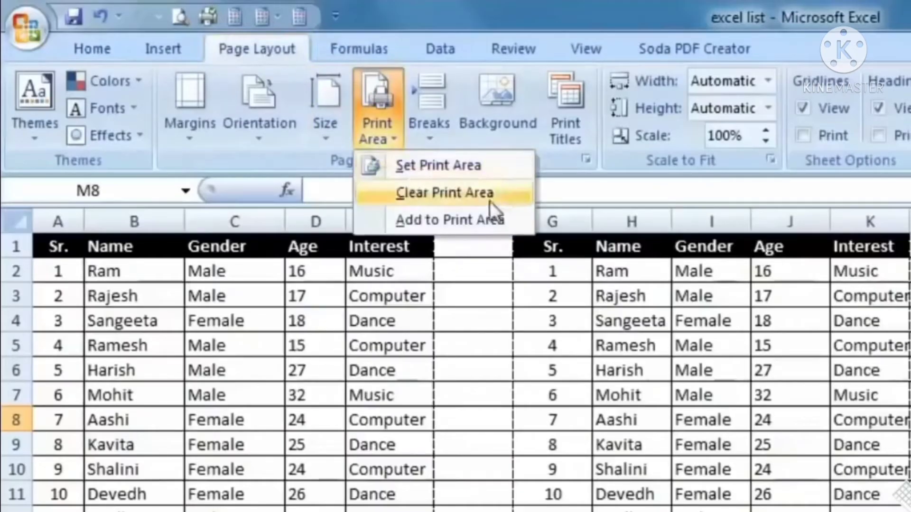
click(490, 192)
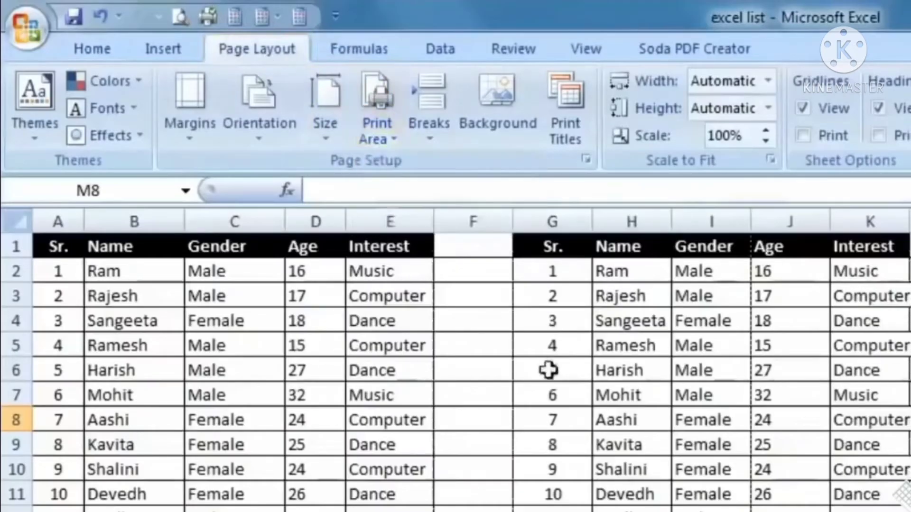
click(180, 16)
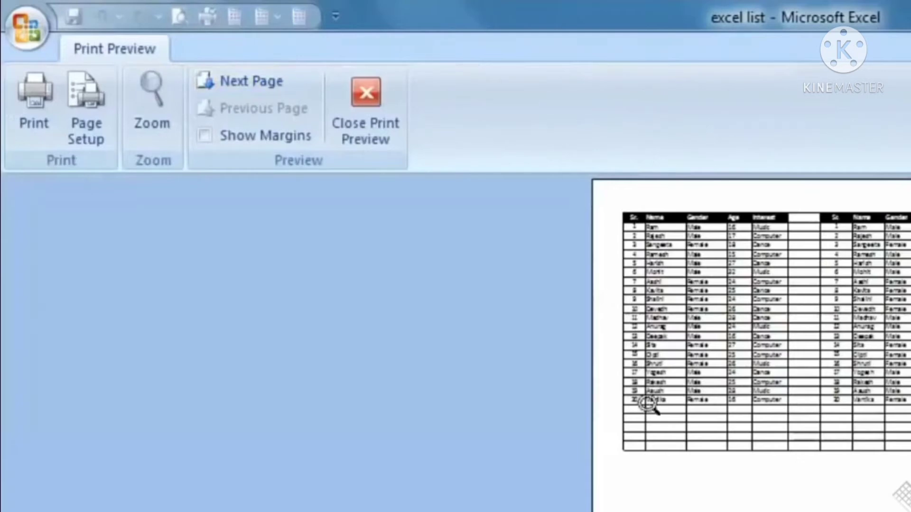
key(Page_Down)
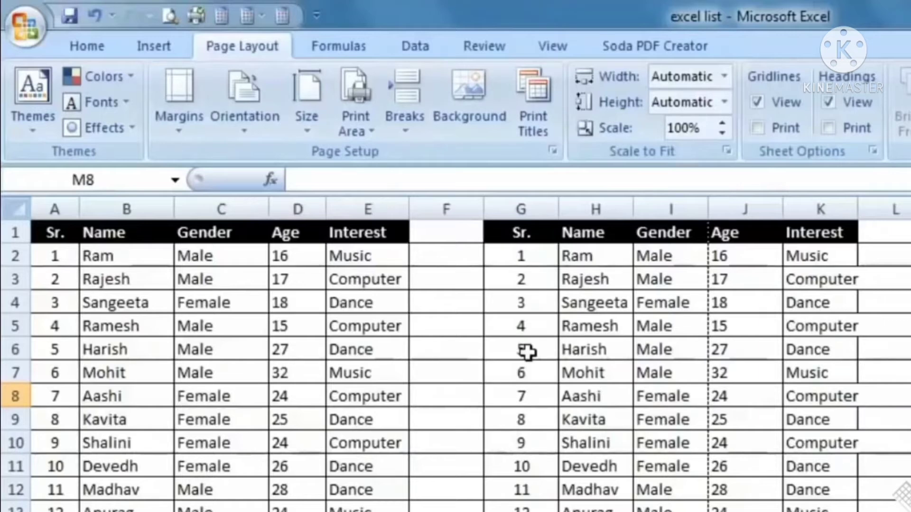
Step: Set A1:E5, the header and first four records of the original list, as the print area
drag(71, 261, 365, 327)
drag(45, 232, 360, 325)
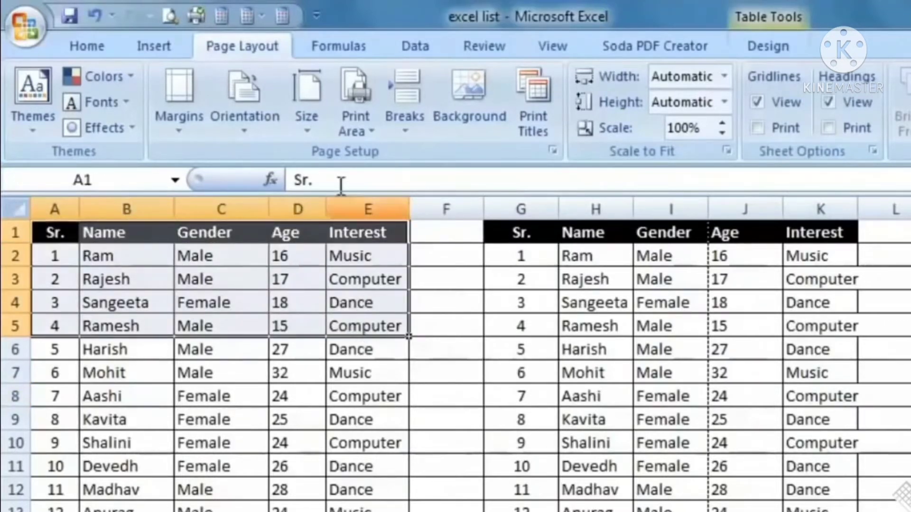
click(356, 127)
click(366, 155)
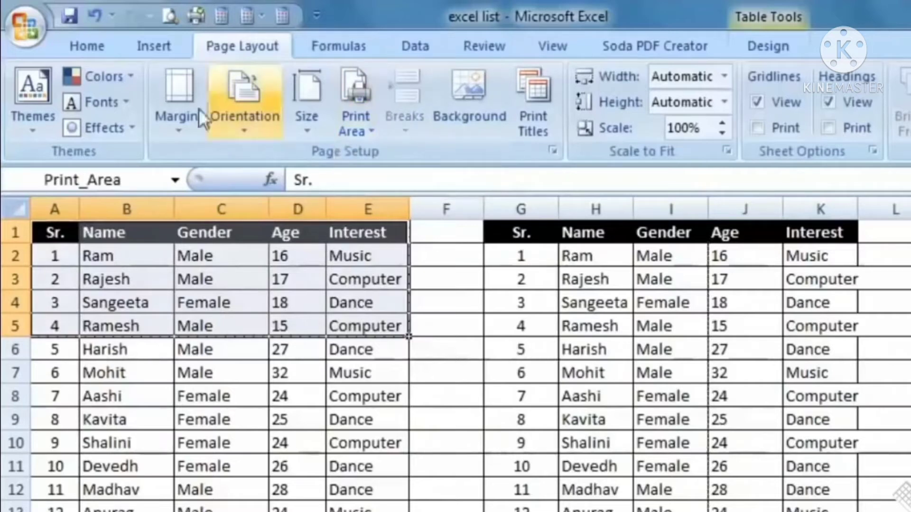
Step: View the print preview of the A1:E5 print area enlarged, and return to the worksheet
click(170, 16)
click(676, 223)
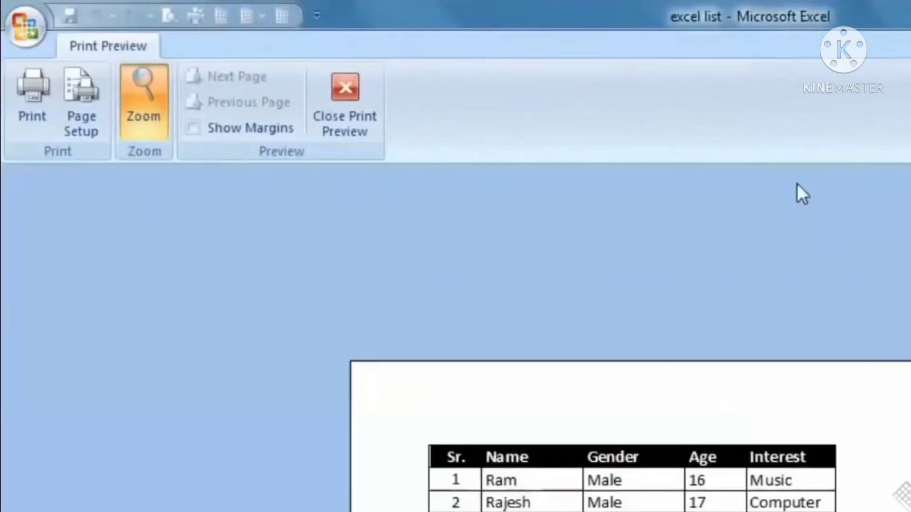
click(350, 124)
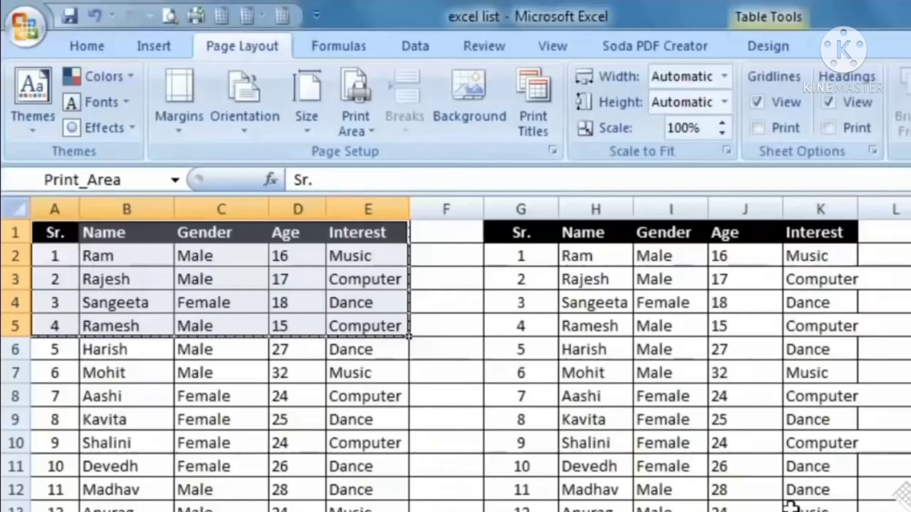
Step: Clear the A1:E5 print area
scroll(539, 392, down, 1)
click(324, 119)
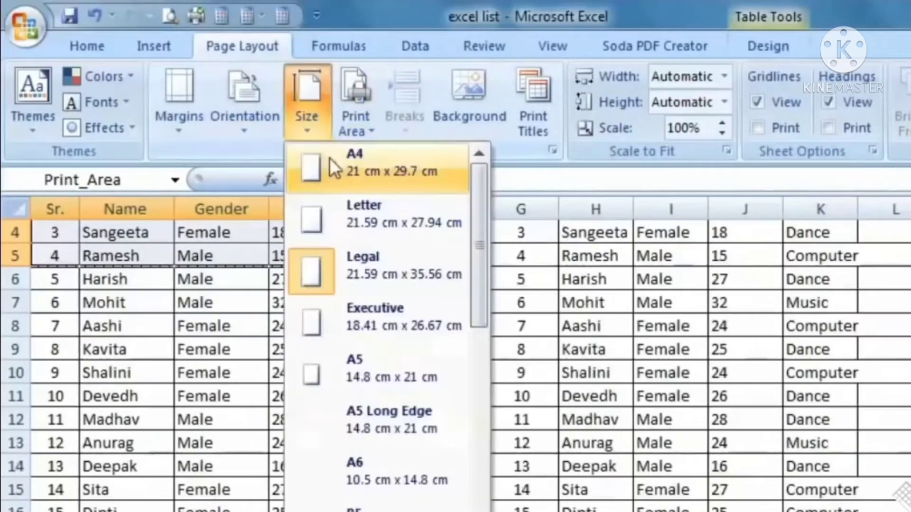
click(375, 112)
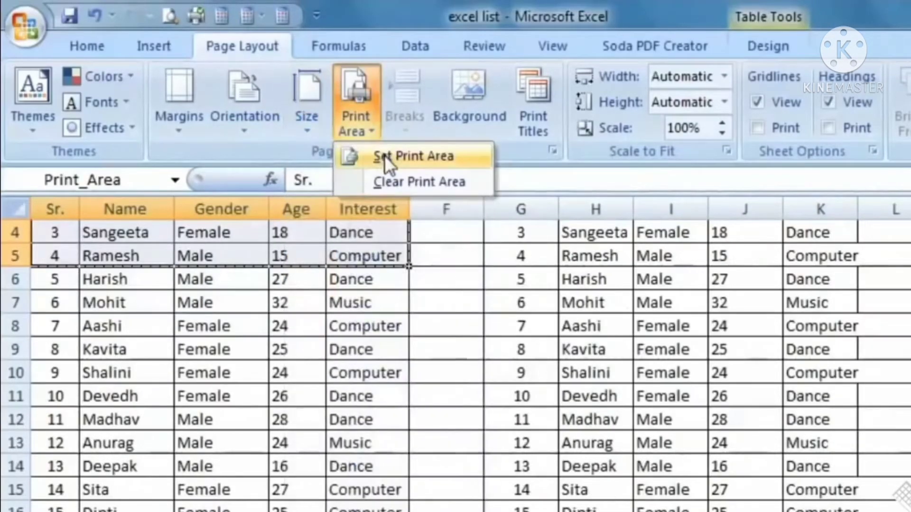
click(394, 180)
scroll(474, 375, up, 1)
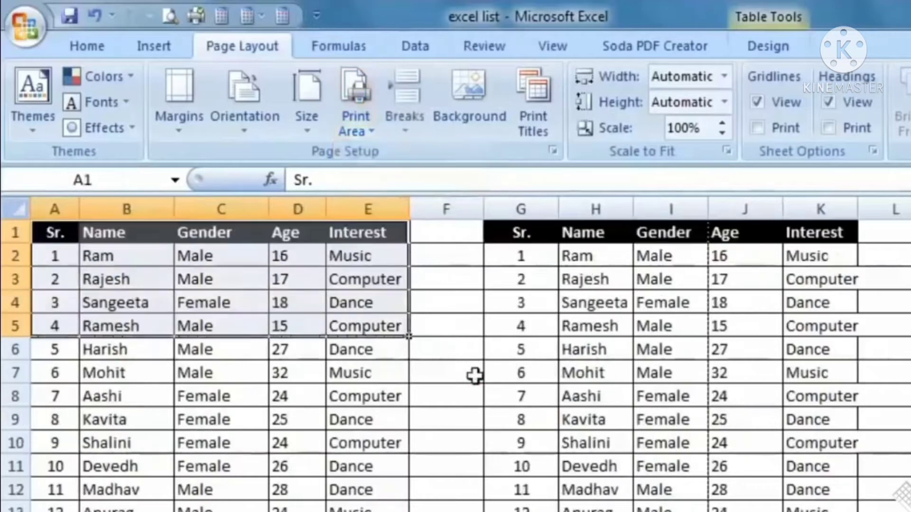
Step: Narrow the blank column F between the two lists so the copied list sits closer to the original
click(474, 375)
scroll(427, 417, down, 4)
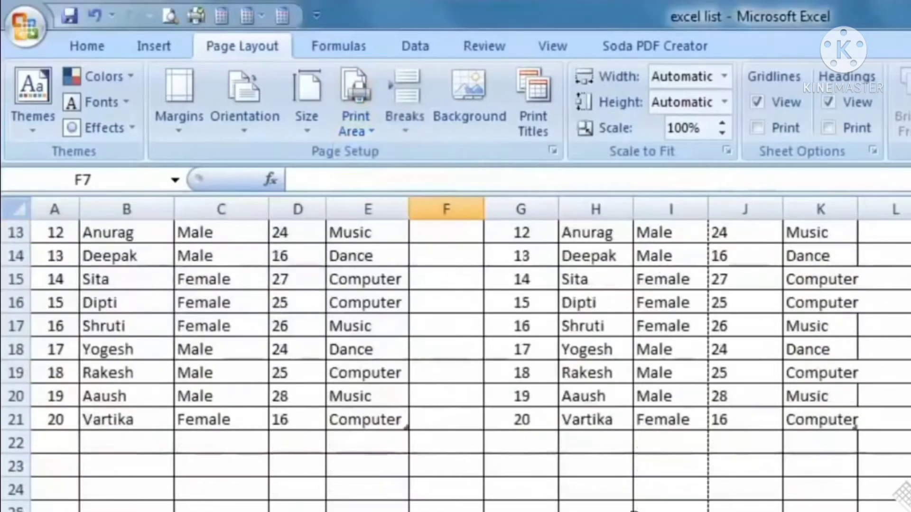
scroll(443, 293, down, 2)
scroll(443, 292, up, 6)
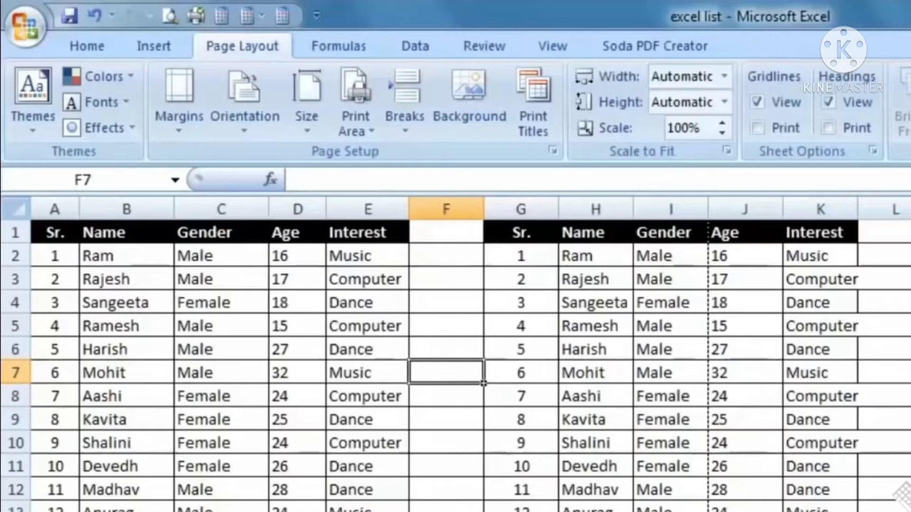
drag(558, 209, 434, 208)
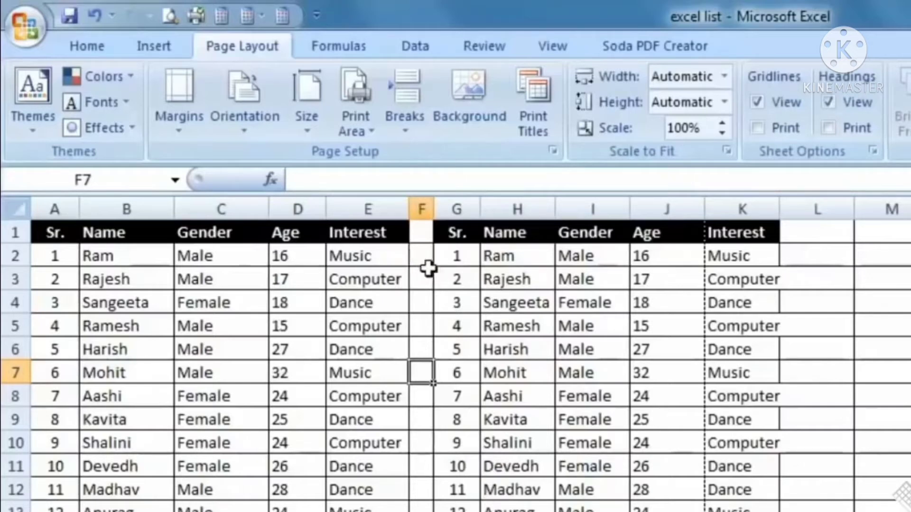
Step: From the print preview, set the page scaling to fit 1 page wide by 1 page tall
click(166, 15)
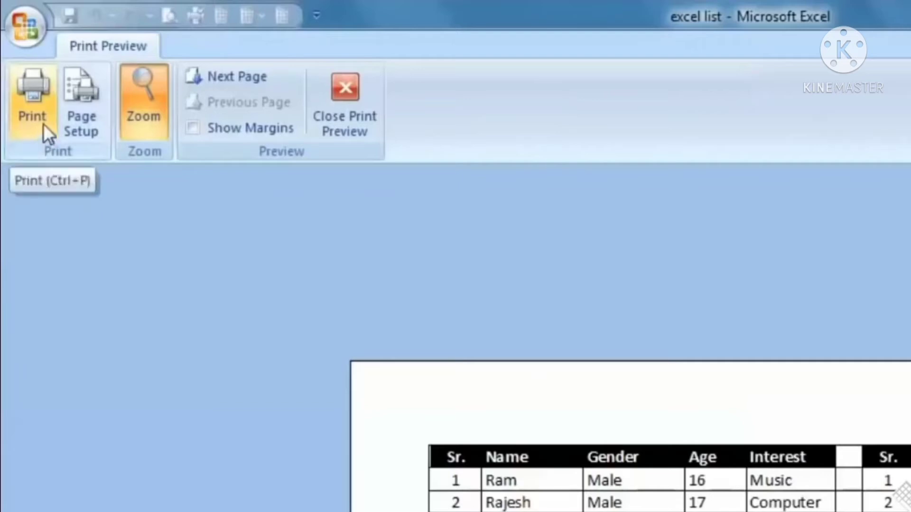
click(89, 116)
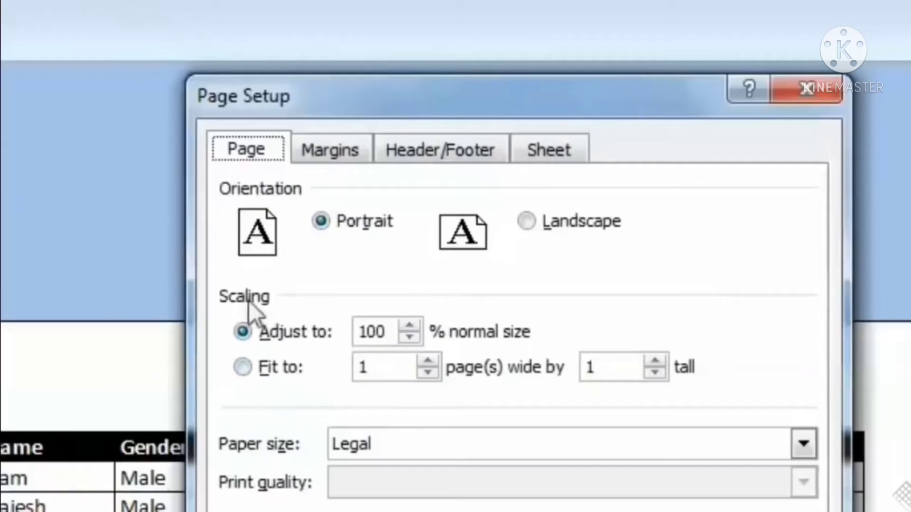
click(243, 368)
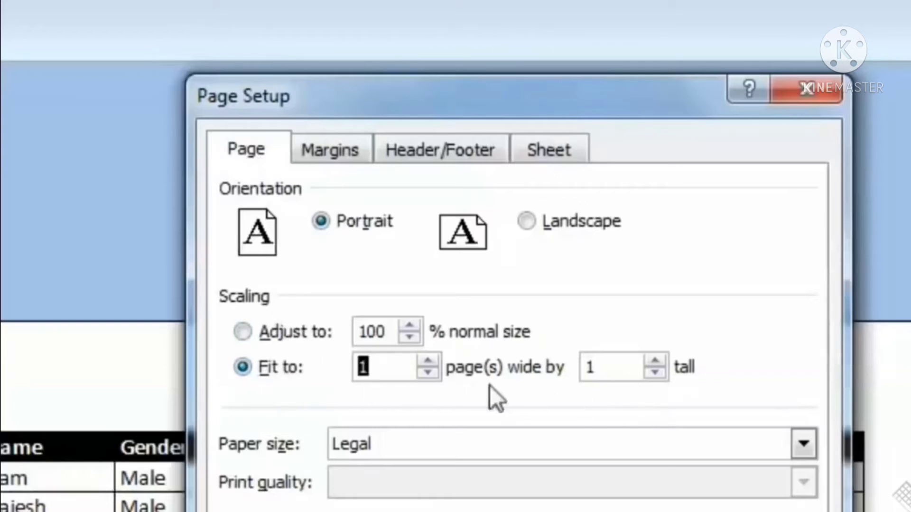
double_click(363, 349)
key(Return)
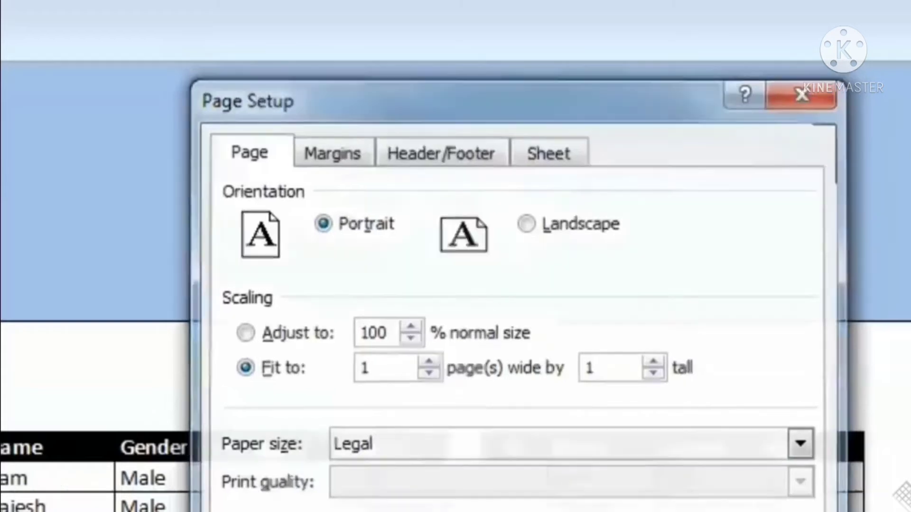
Step: Examine the one-page preview from header to blank rows, return to the worksheet, and view the available print options
scroll(582, 450, down, 3)
scroll(584, 450, up, 4)
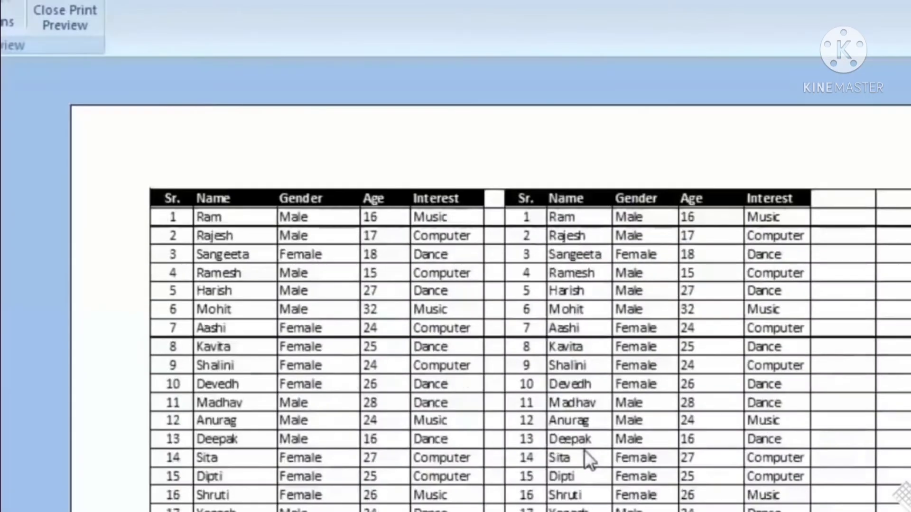
scroll(582, 435, down, 2)
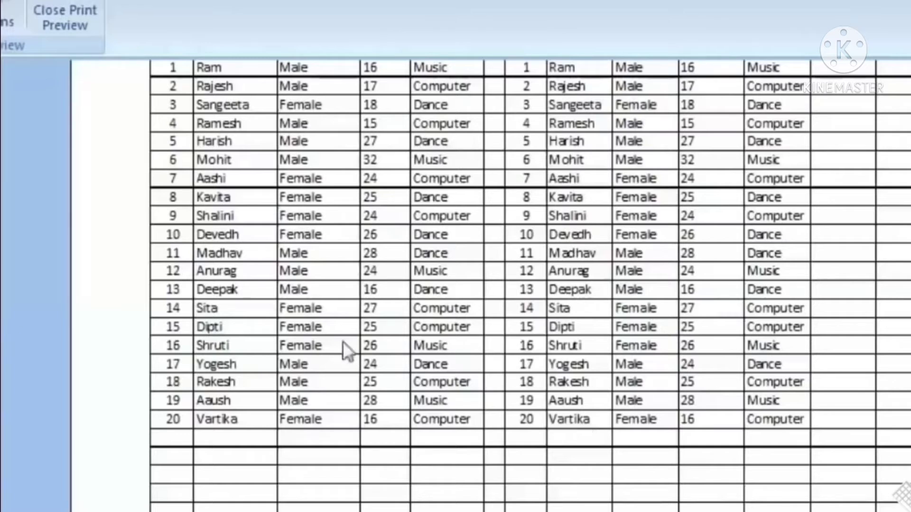
key(ctrl+p)
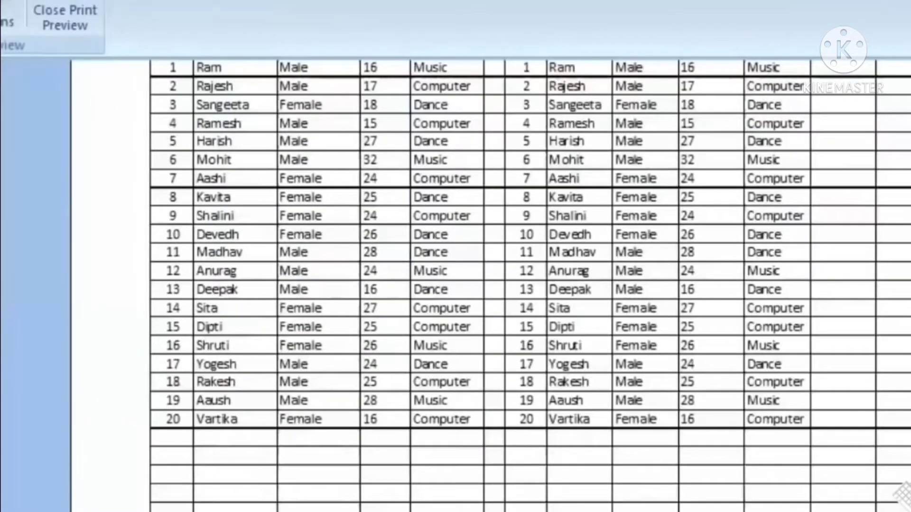
click(1, 21)
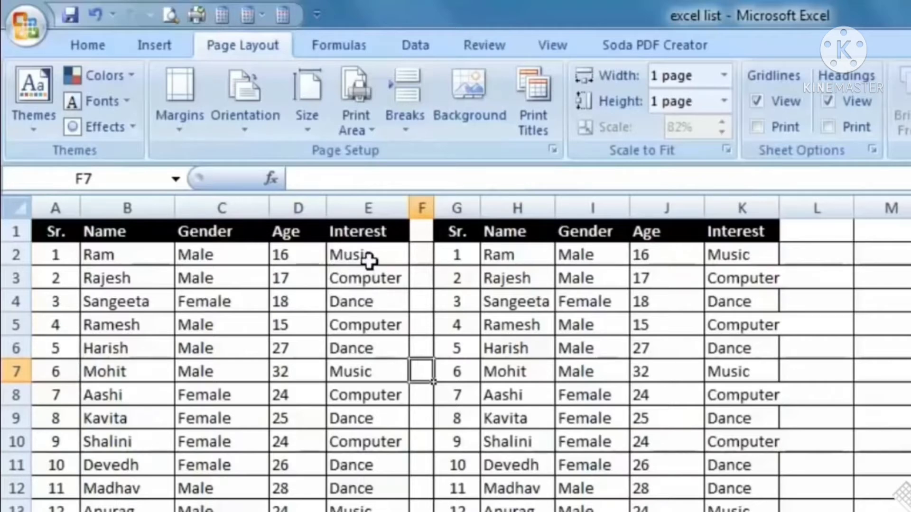
click(26, 26)
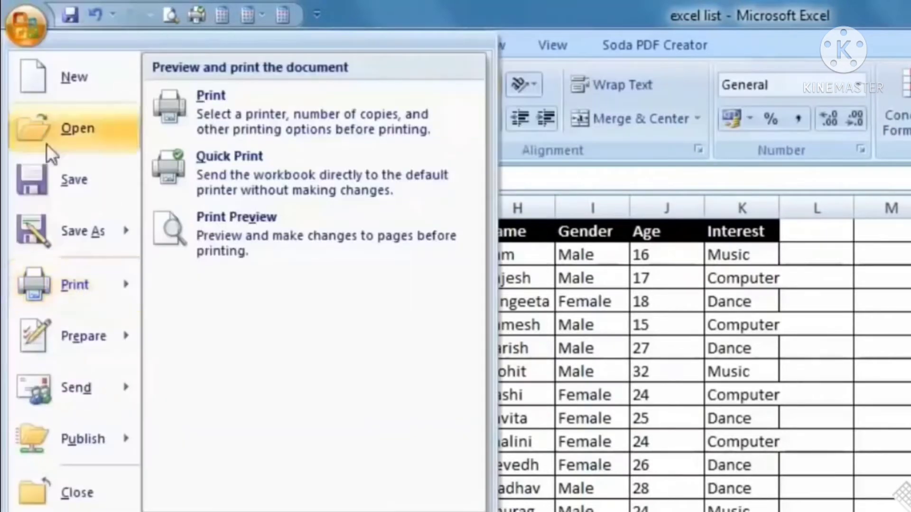
click(76, 285)
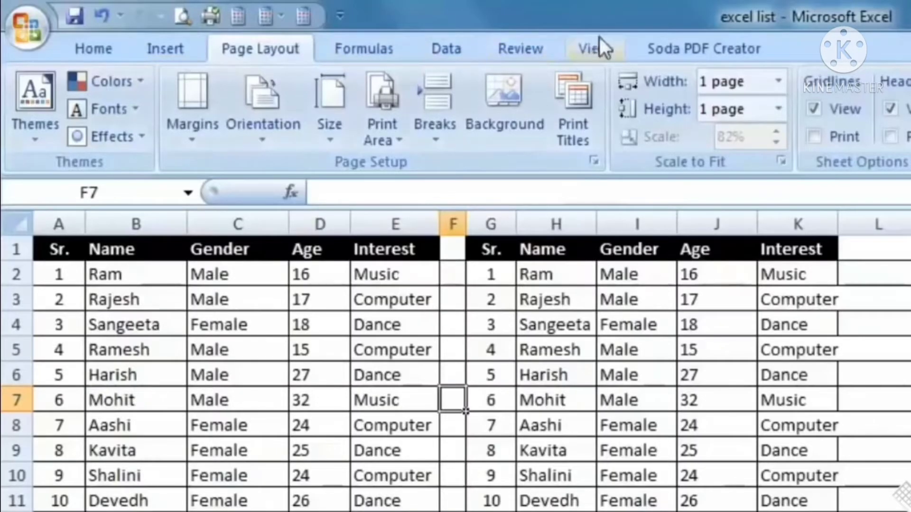
Step: Switch the worksheet to Page Layout view and select cell E9
click(589, 45)
click(85, 125)
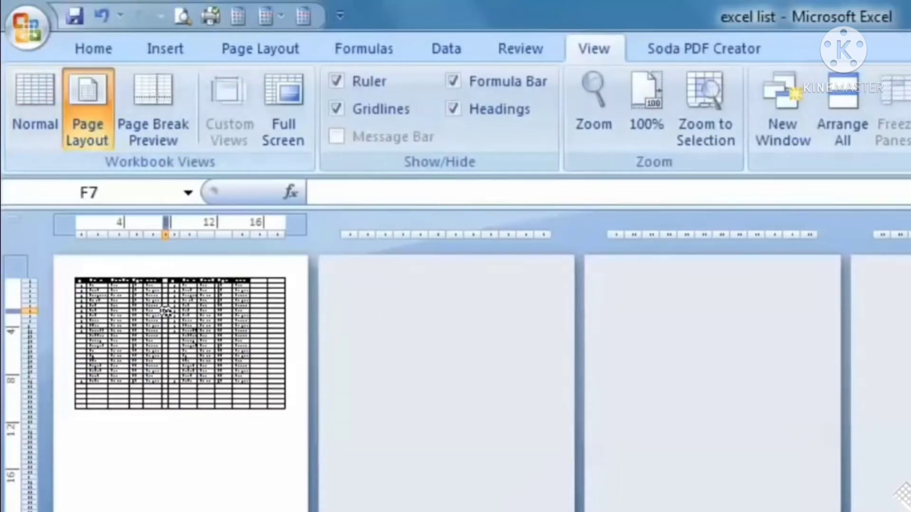
click(154, 321)
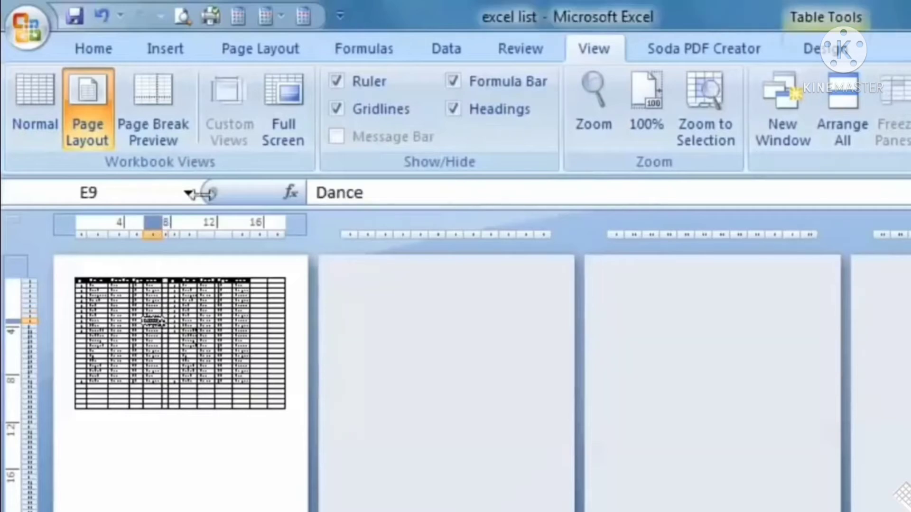
Step: Open Page Setup from the print preview and set the scaling to adjust to 100% of normal size
click(23, 20)
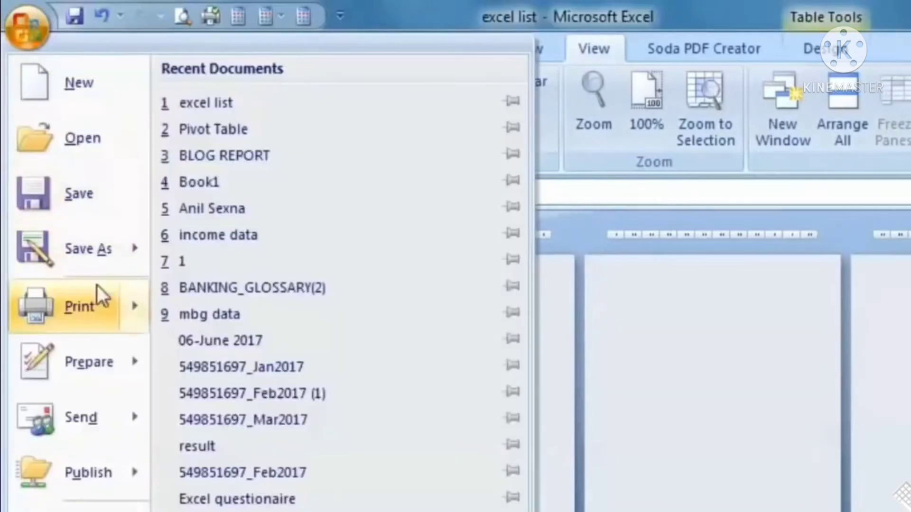
mouse_move(88, 315)
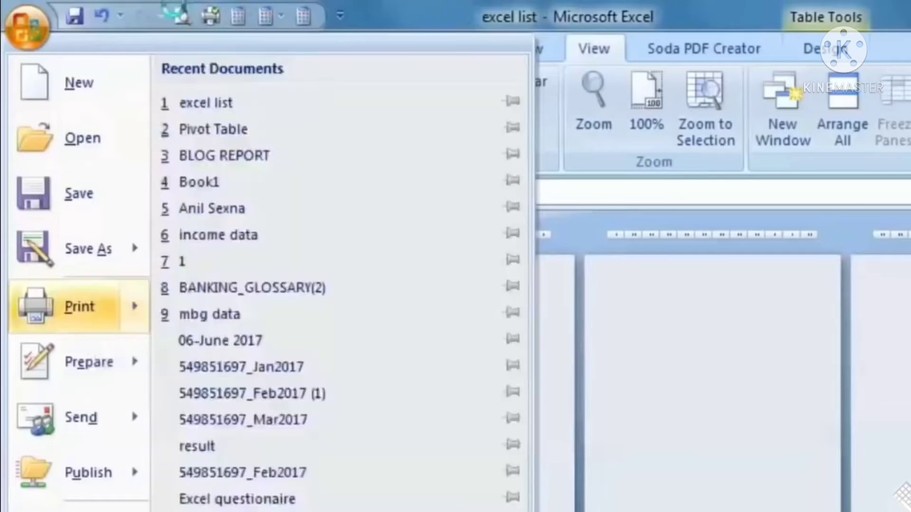
click(178, 16)
click(82, 143)
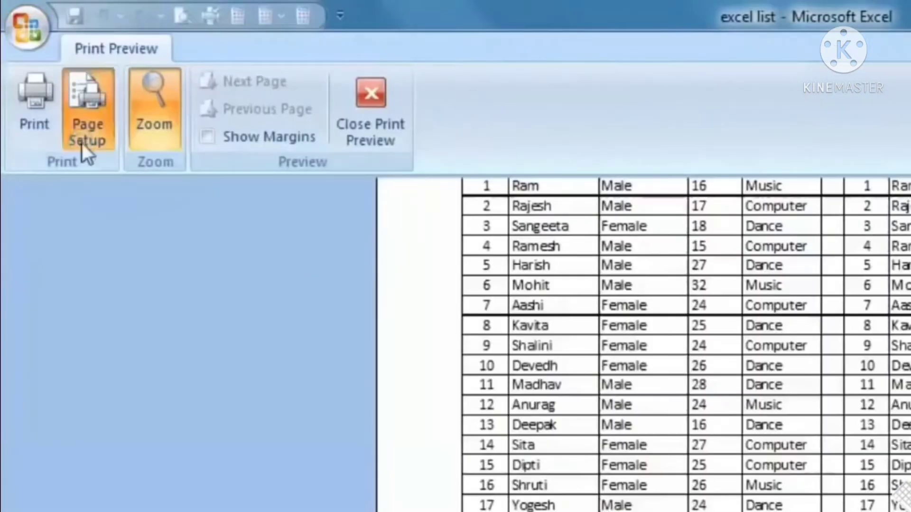
click(731, 395)
click(867, 392)
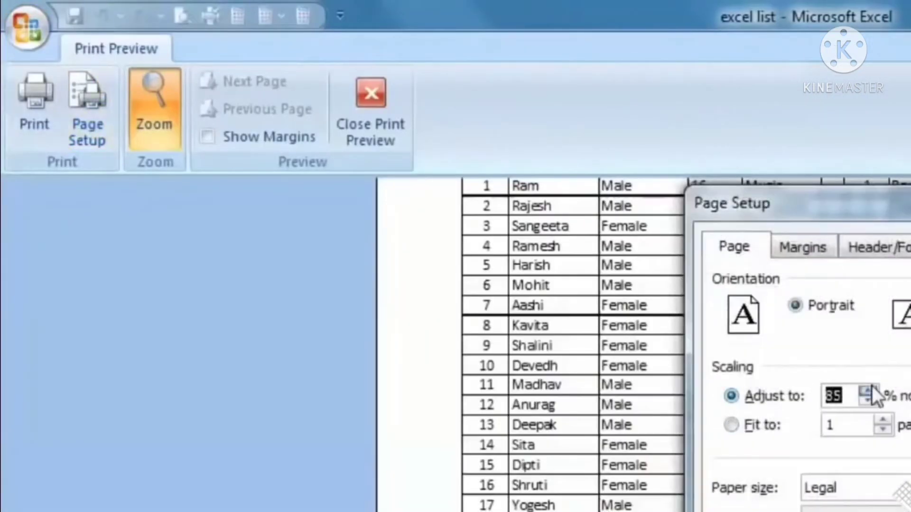
click(868, 392)
click(867, 391)
click(868, 392)
click(868, 401)
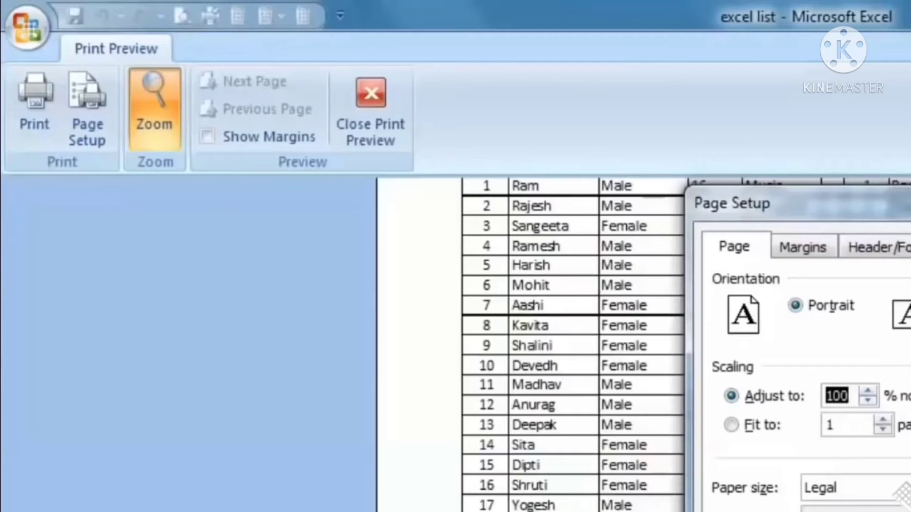
Step: Confirm the page setup and close the print preview
key(Return)
click(395, 119)
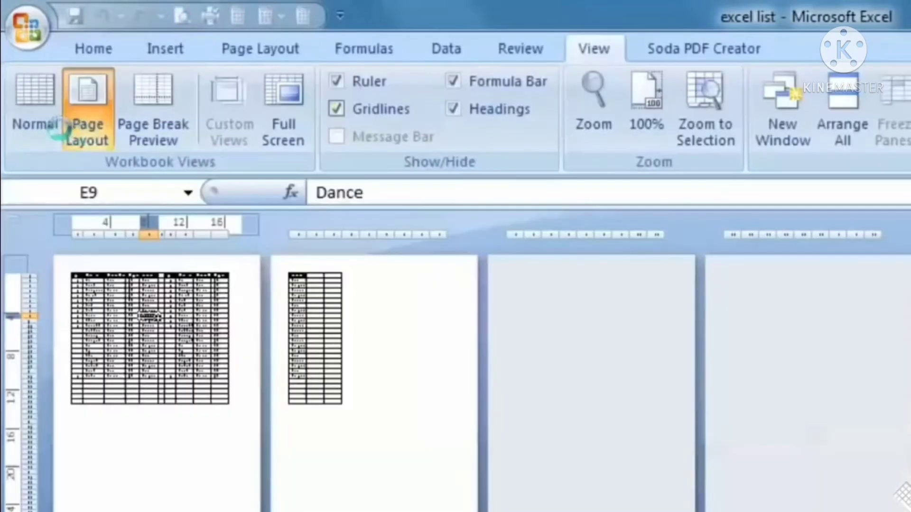
Step: Examine how the two tables spread across the pages in page layout view, including a close-up of the first page
click(404, 345)
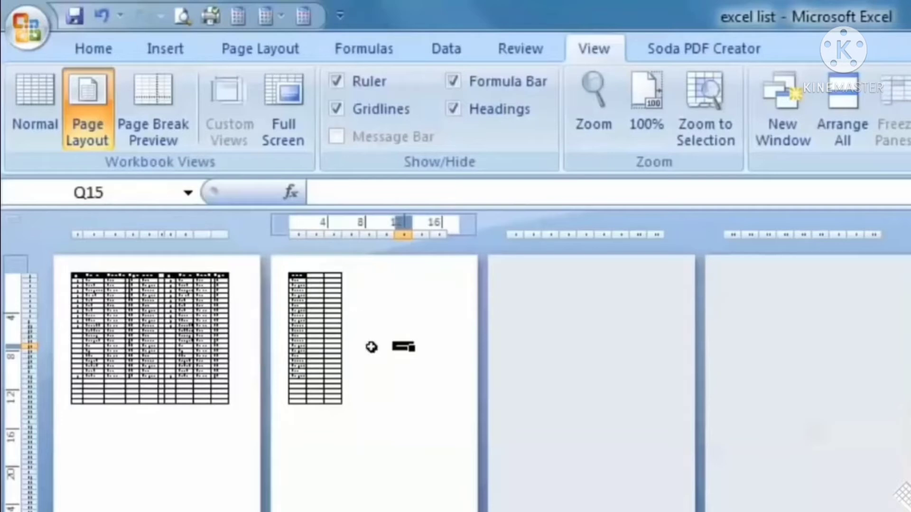
click(131, 459)
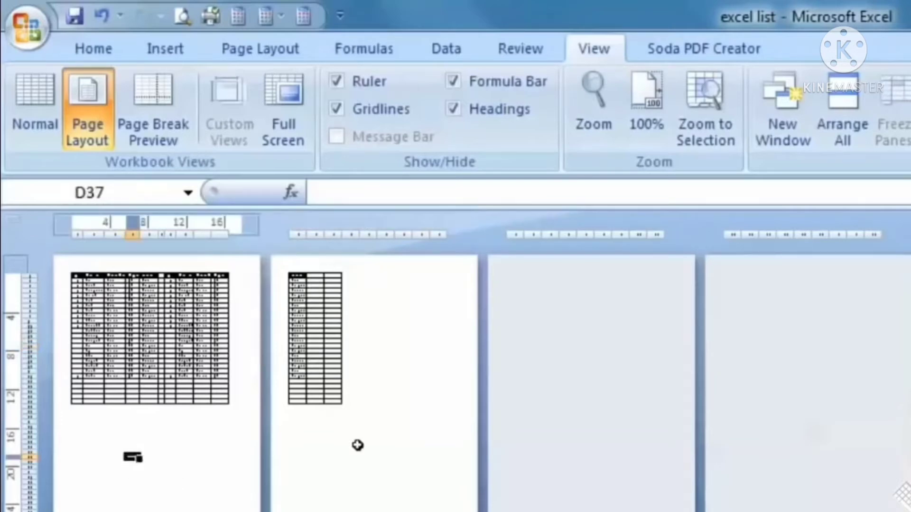
click(363, 439)
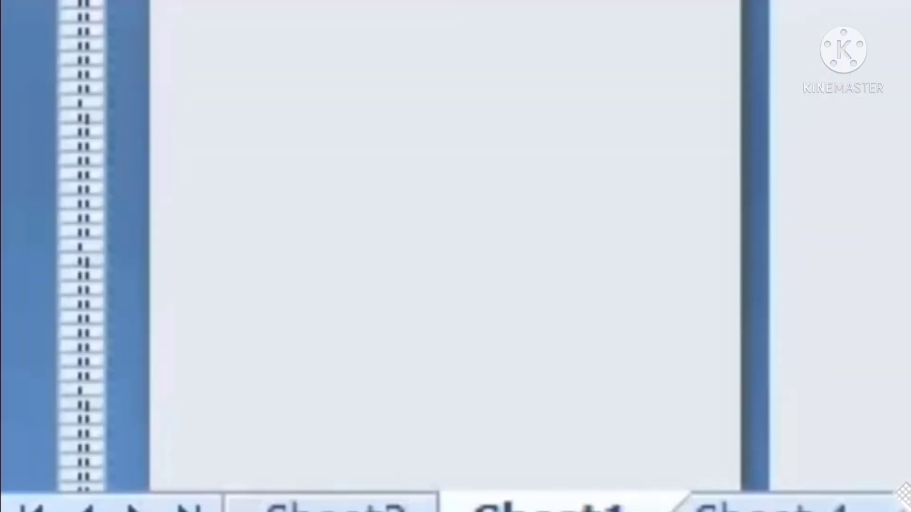
click(467, 327)
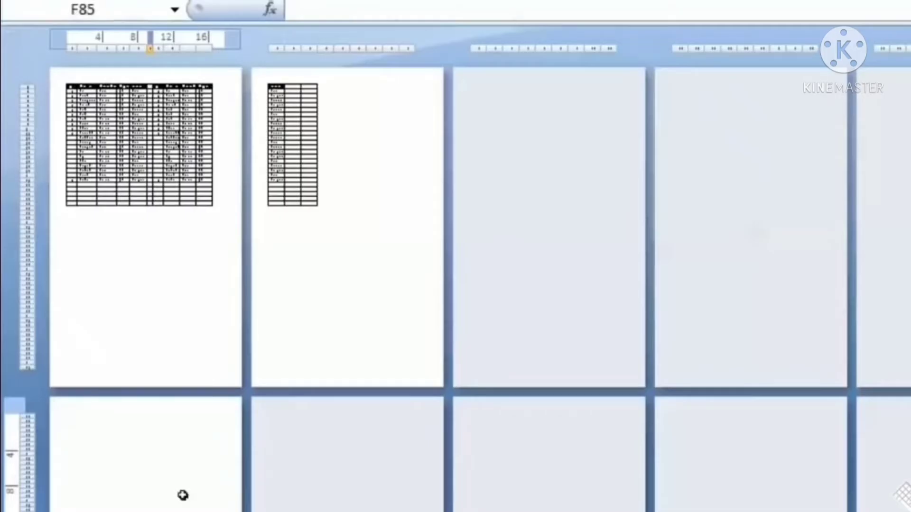
click(185, 496)
click(169, 478)
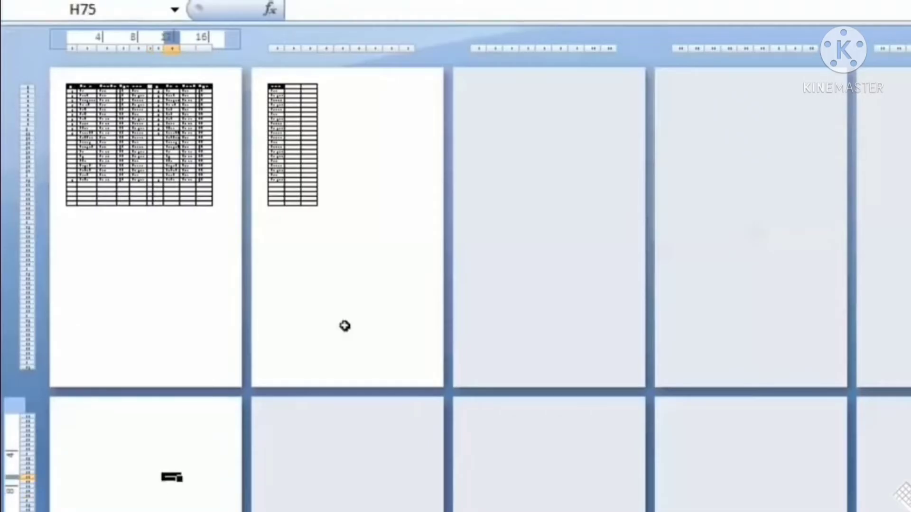
click(364, 266)
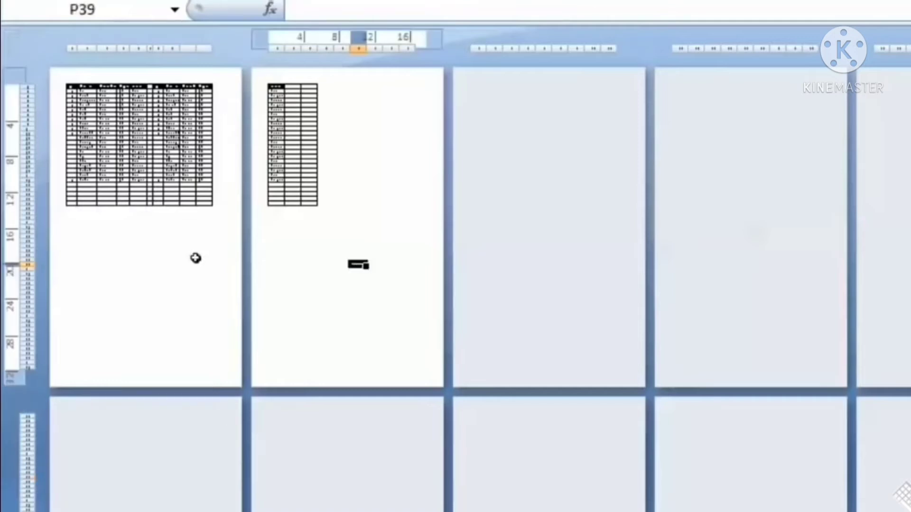
click(185, 258)
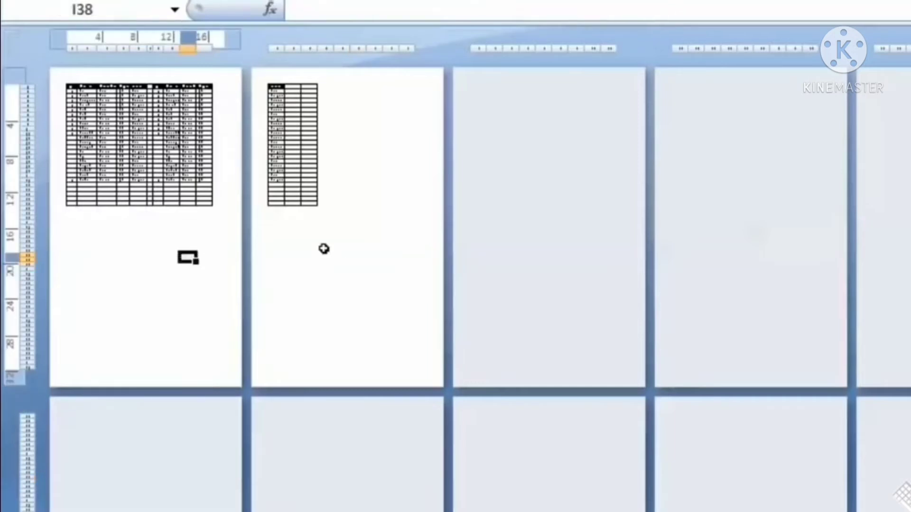
click(359, 245)
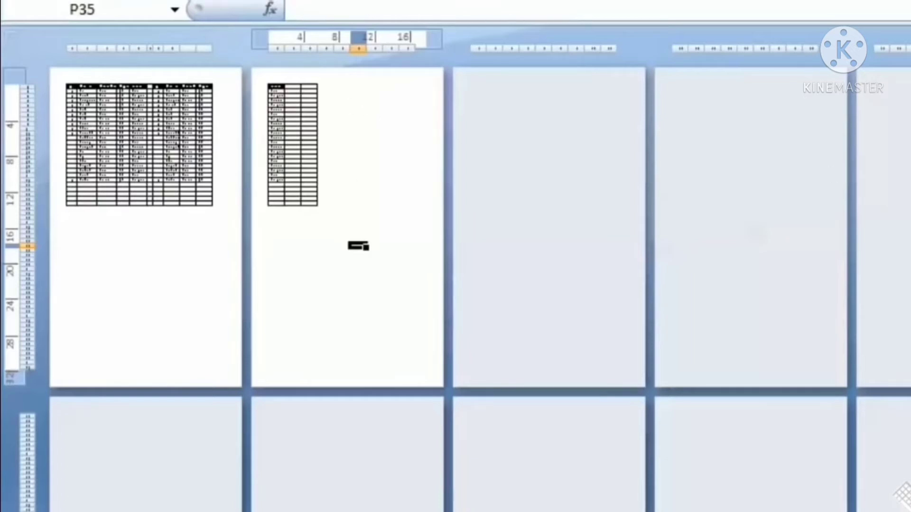
ctrl+scroll(358, 245, up, 4)
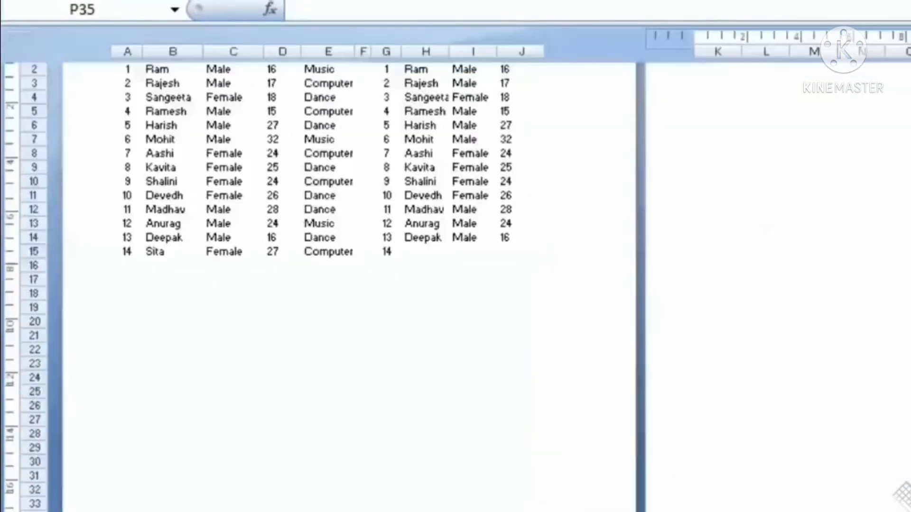
scroll(486, 275, up, 2)
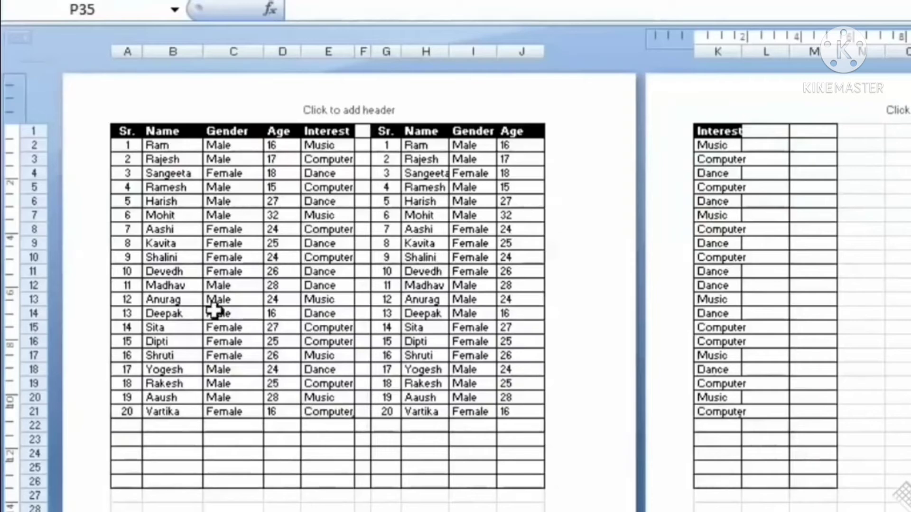
Step: Try a print range from page 2 to page 2, then reset it to all pages and cancel printing
key(ctrl+p)
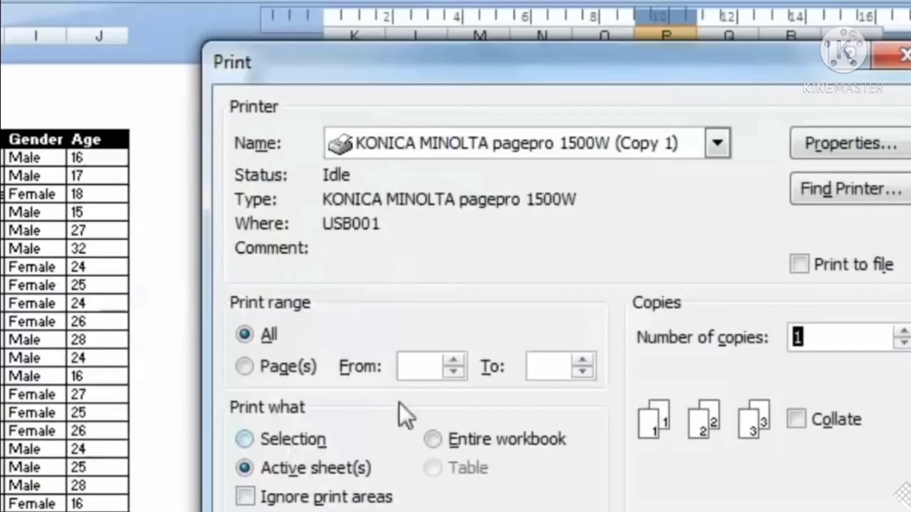
click(244, 366)
click(454, 359)
click(454, 360)
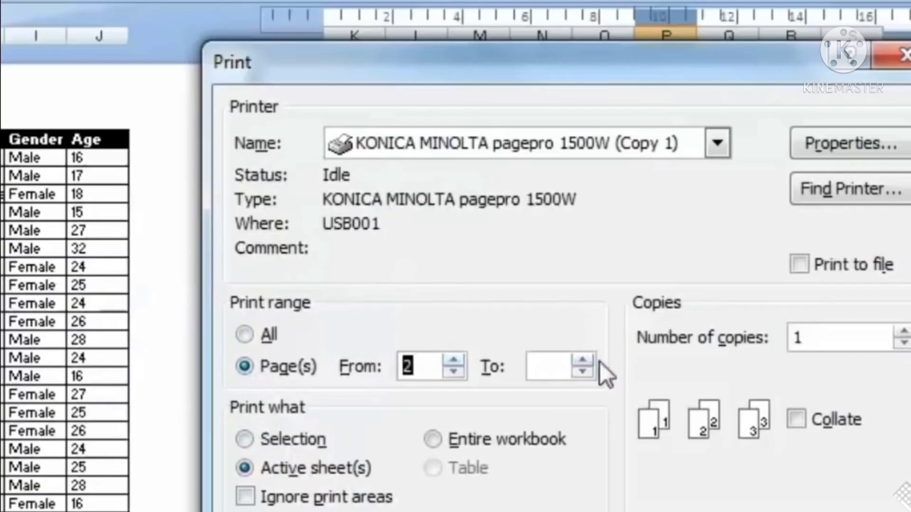
click(582, 359)
click(582, 361)
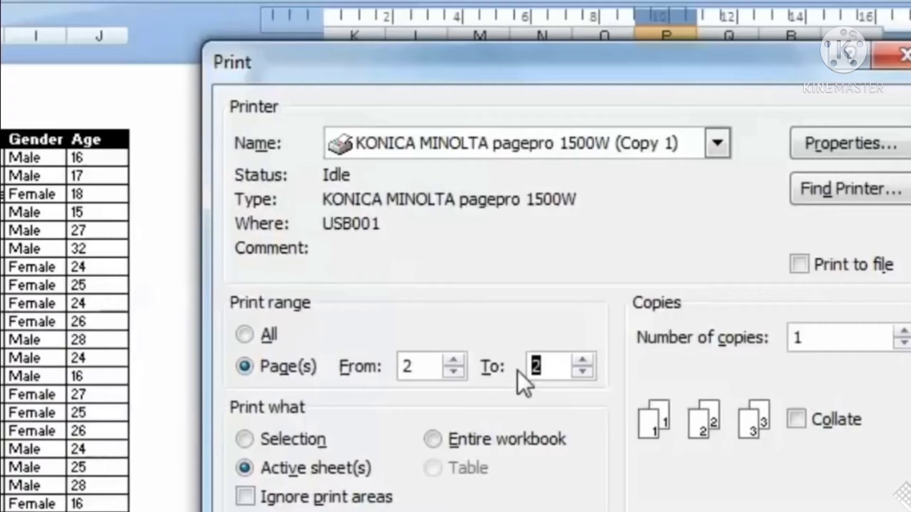
click(242, 333)
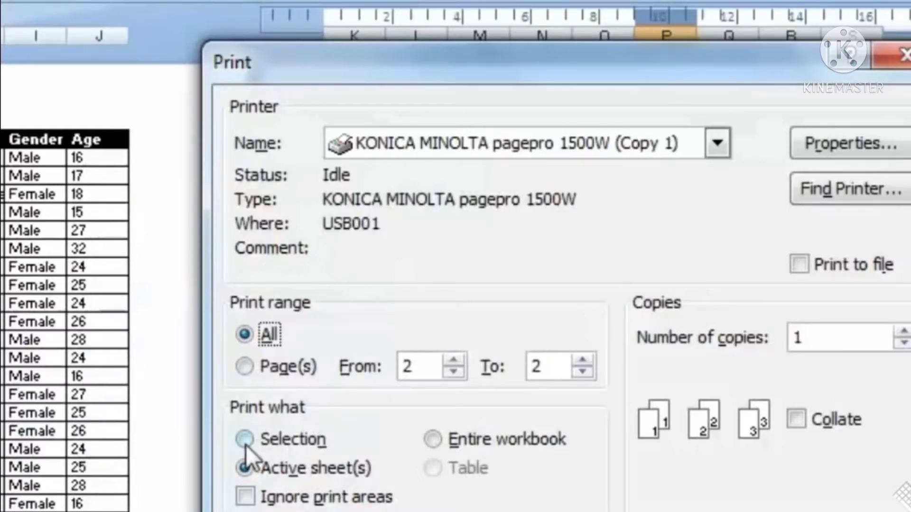
click(877, 511)
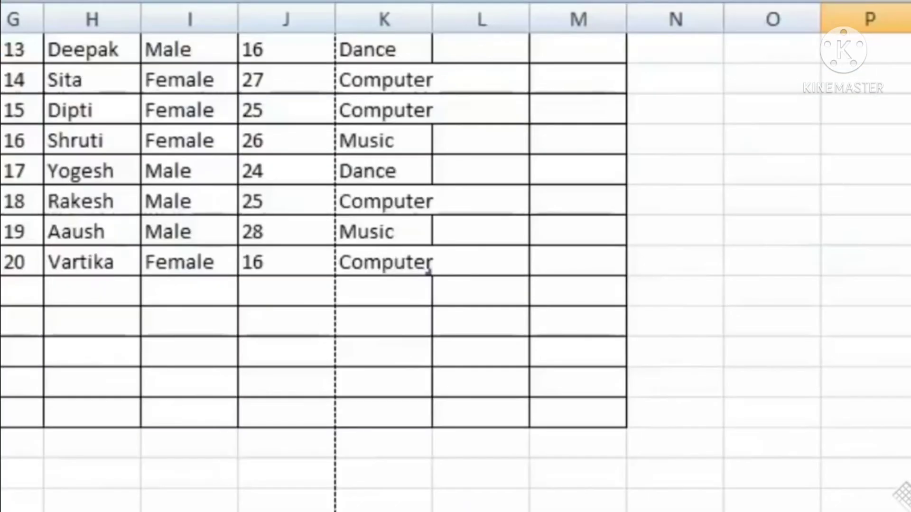
Step: Preview a printout of only the selected cells A2:E8, and close the preview
scroll(313, 266, up, 4)
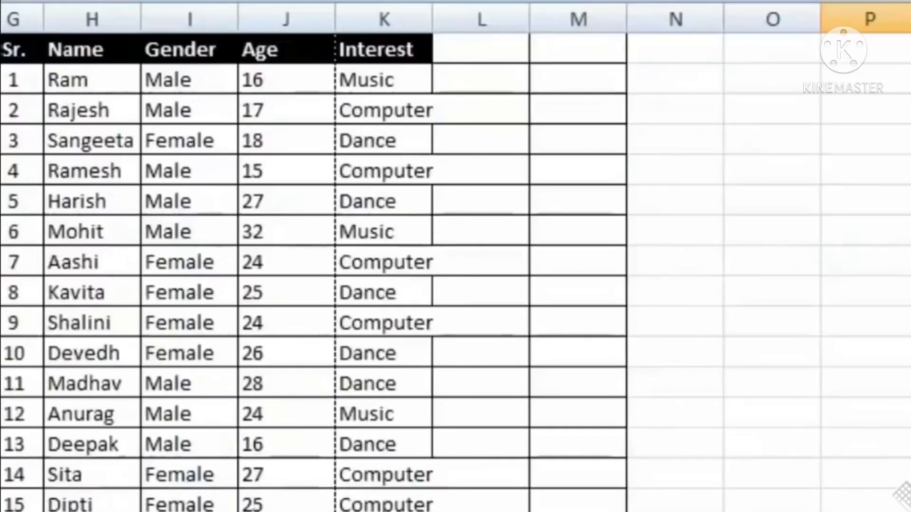
drag(246, 230, 307, 328)
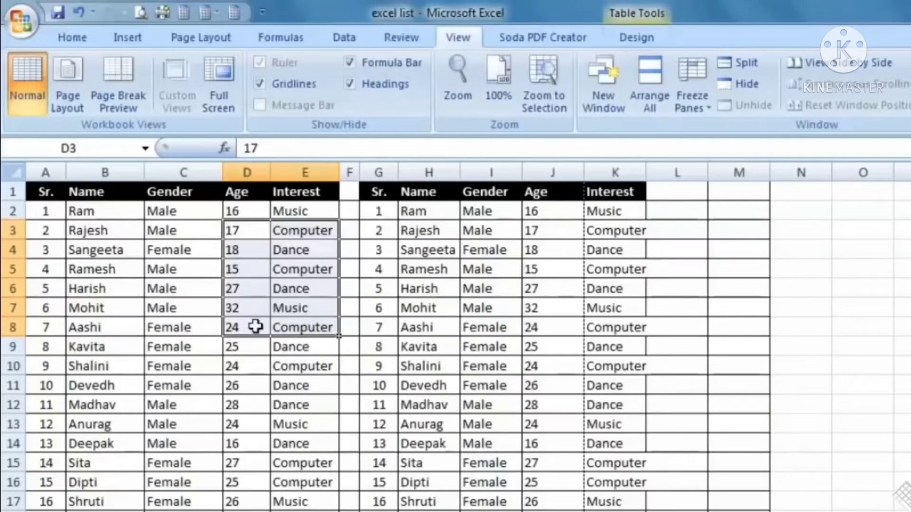
drag(46, 211, 295, 321)
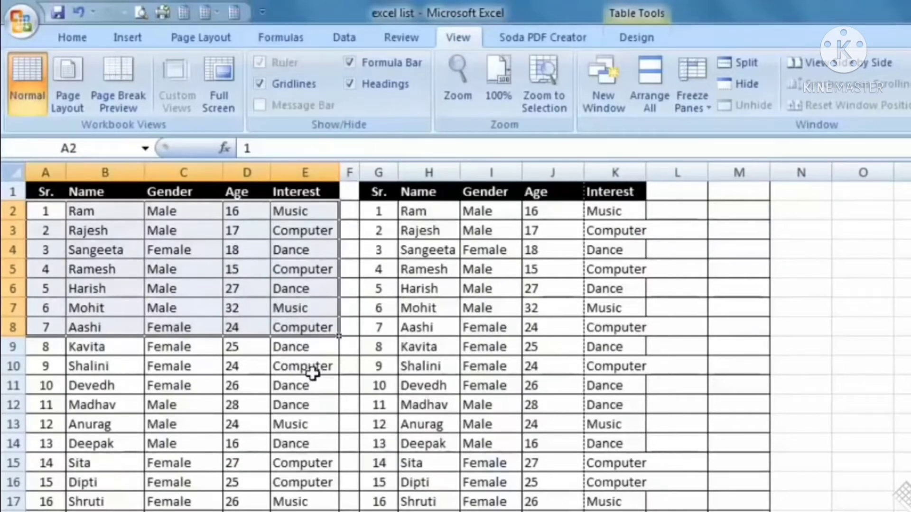
key(ctrl+p)
click(525, 440)
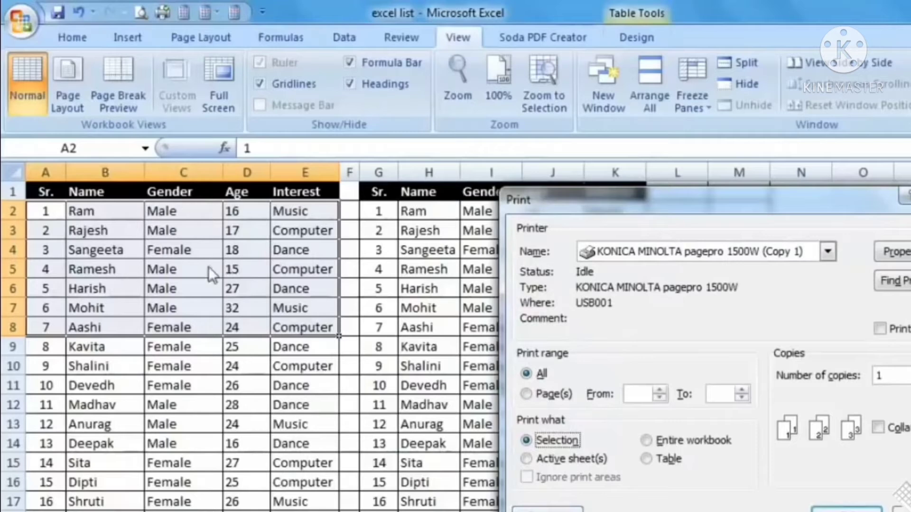
click(547, 510)
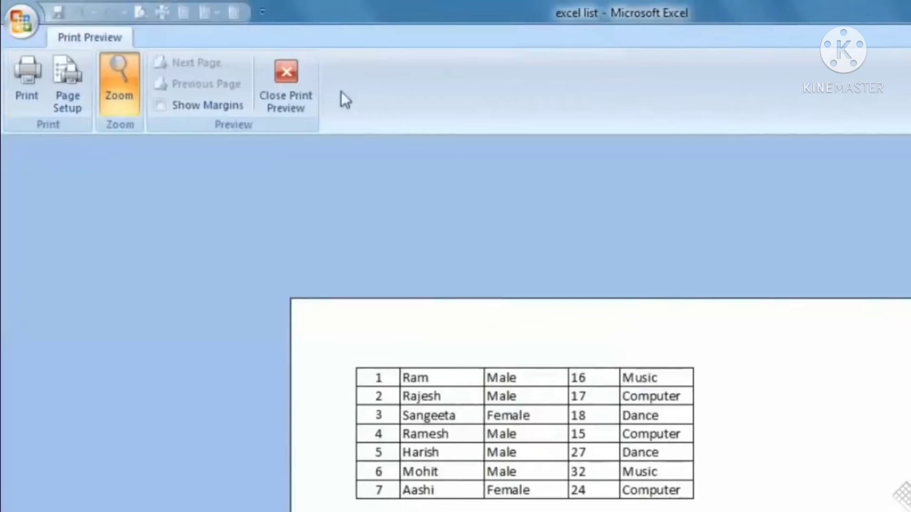
click(289, 90)
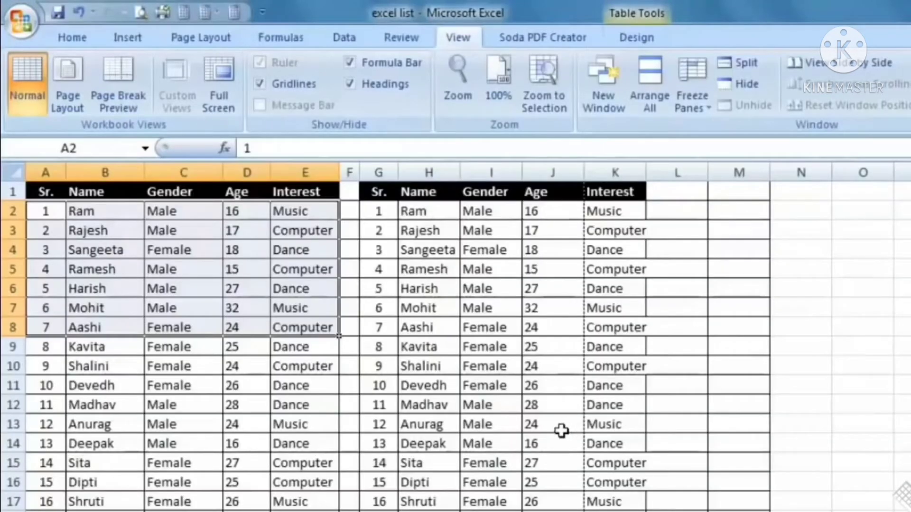
Step: Open the print preview for the entire workbook instead of only the selection
key(ctrl+p)
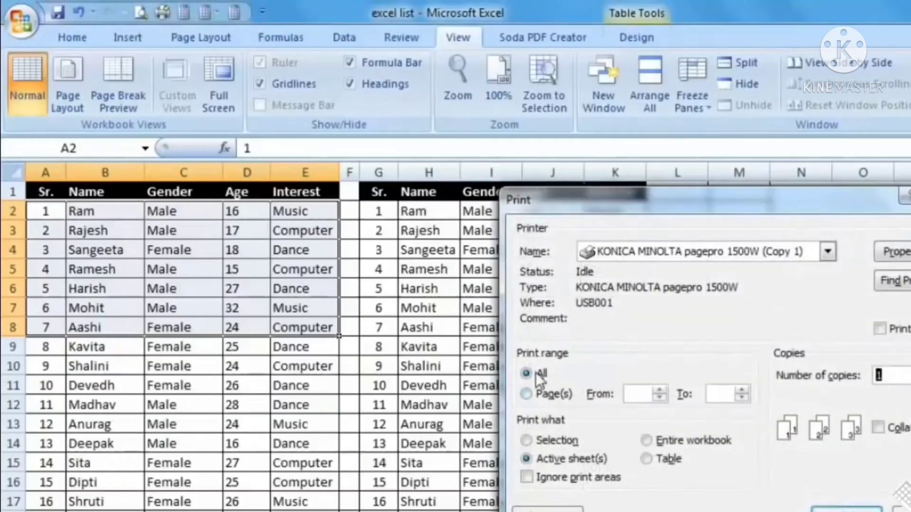
click(533, 440)
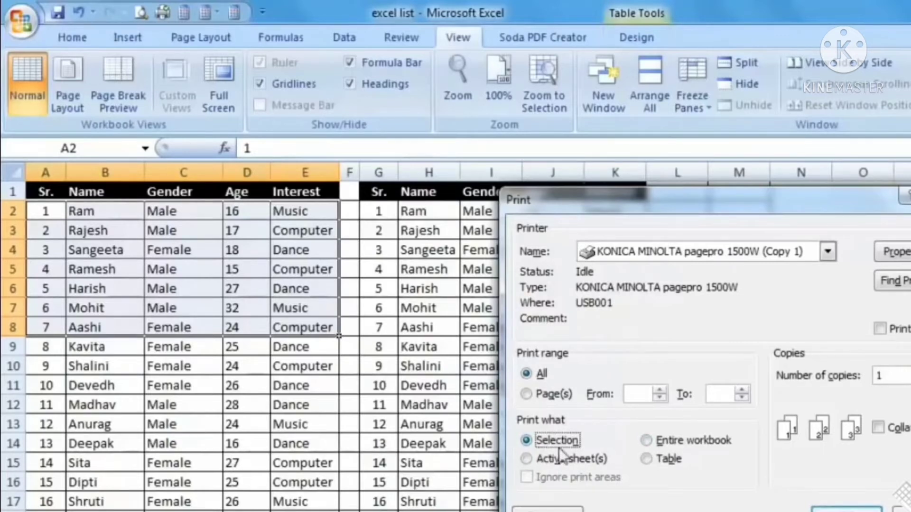
click(647, 440)
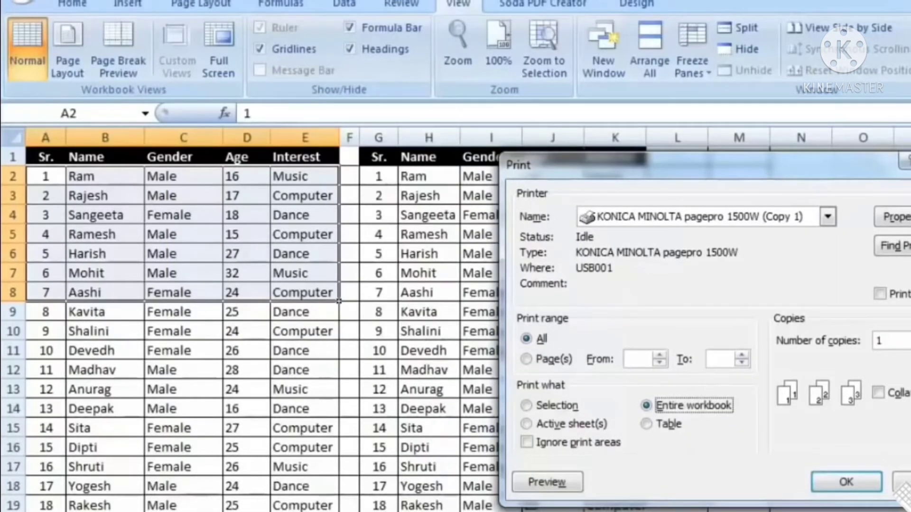
click(552, 484)
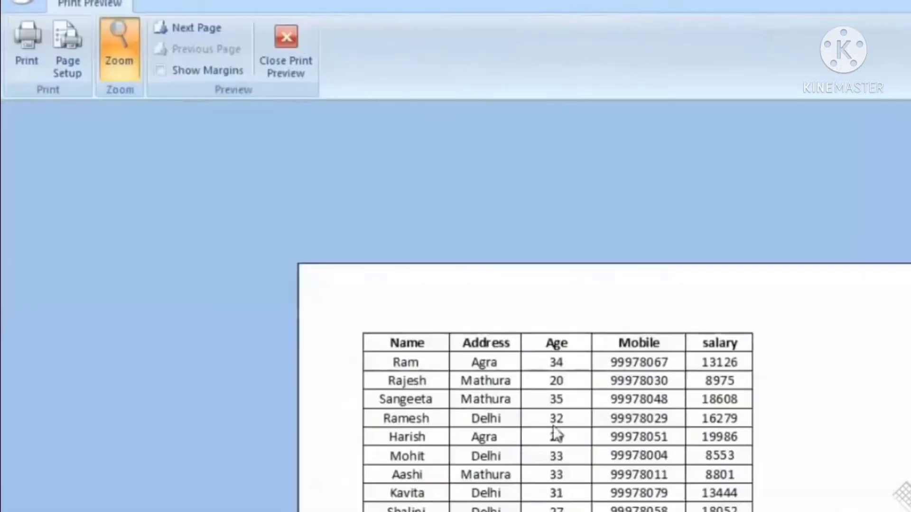
Step: Examine the pages of the entire workbook in the print preview, both enlarged and full-page, and close the preview
scroll(553, 425, down, 3)
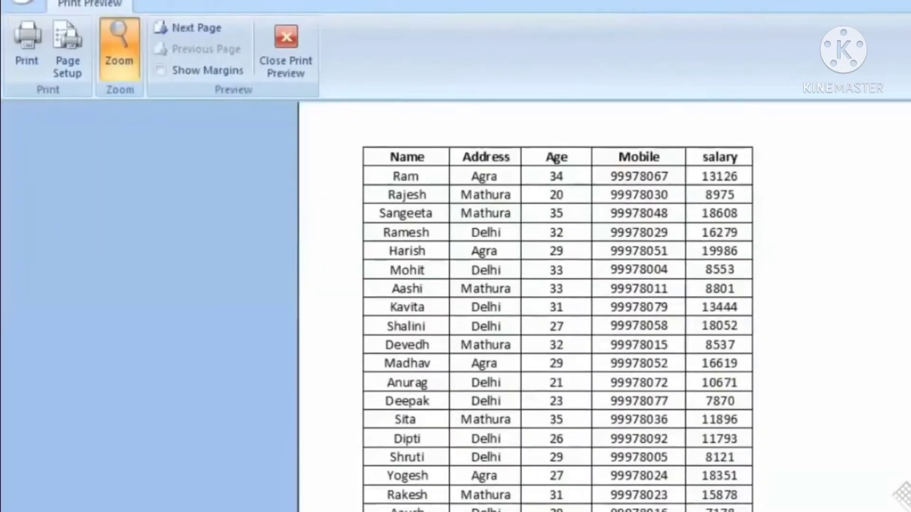
click(392, 447)
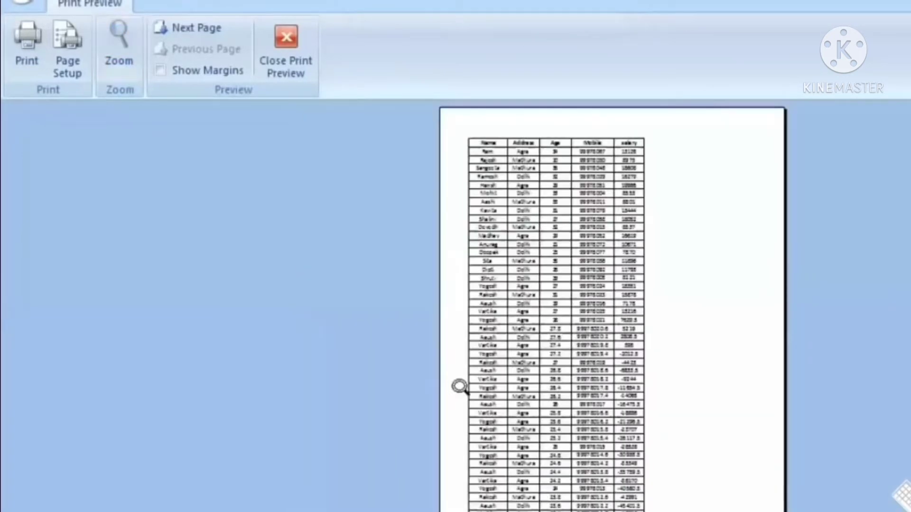
scroll(458, 386, down, 2)
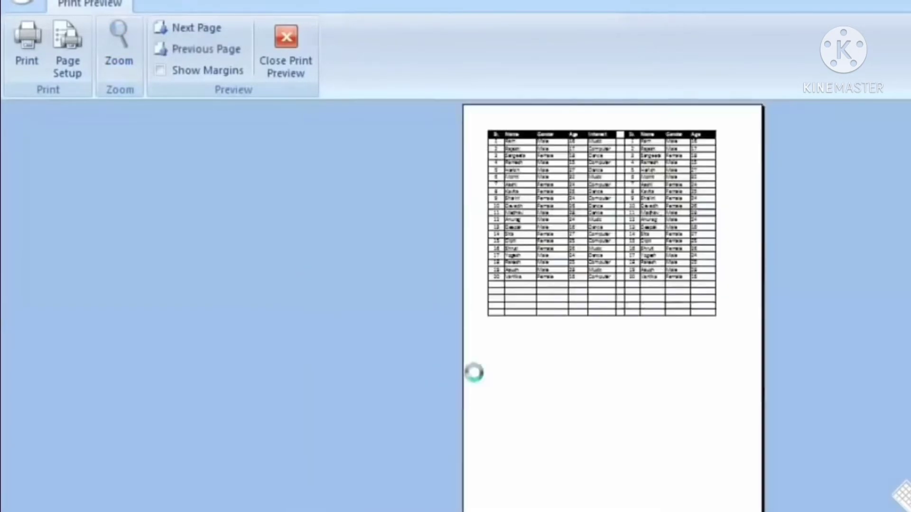
scroll(459, 386, up, 2)
click(515, 197)
scroll(596, 294, up, 3)
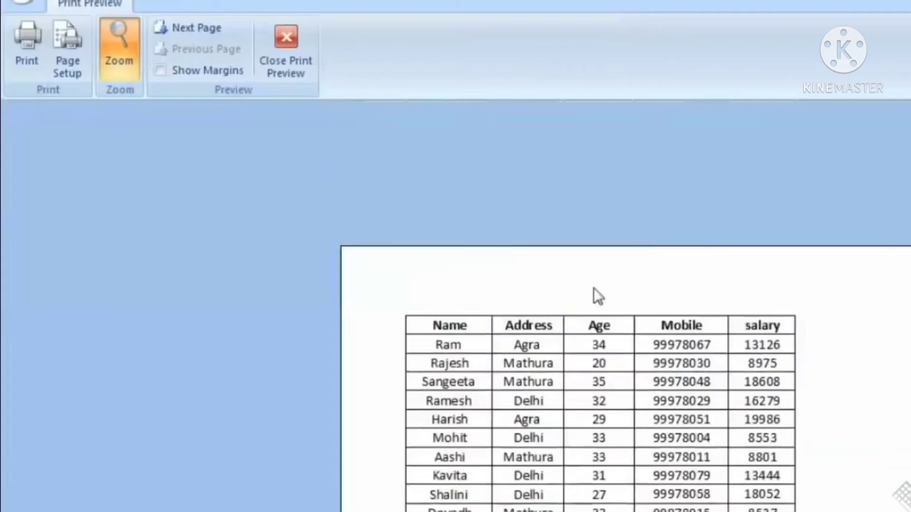
scroll(666, 285, down, 3)
click(693, 326)
scroll(688, 325, down, 3)
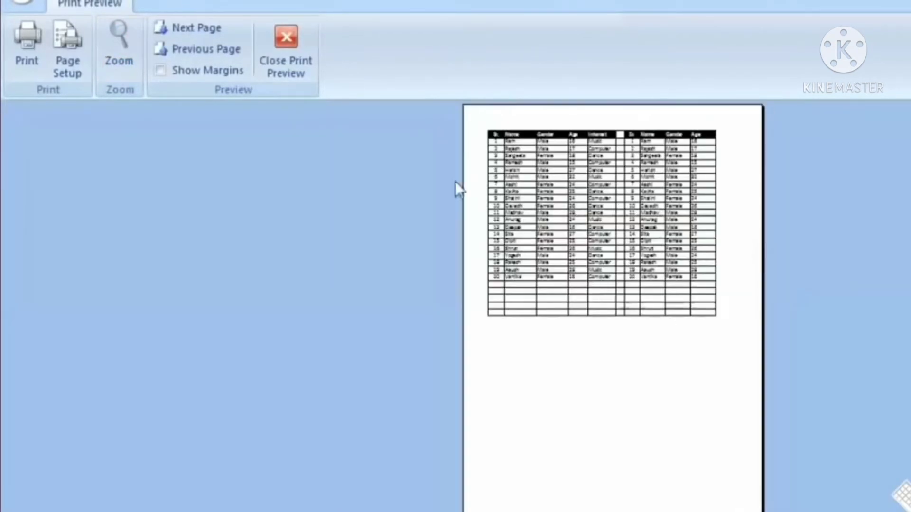
click(647, 172)
click(286, 50)
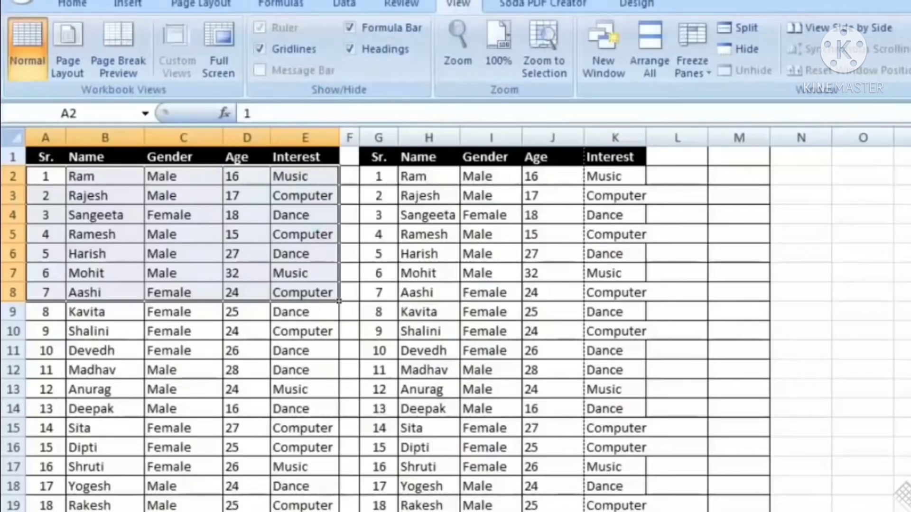
Step: Set the number of print copies to 3 and switch collation on and back off to compare the page order
key(ctrl+p)
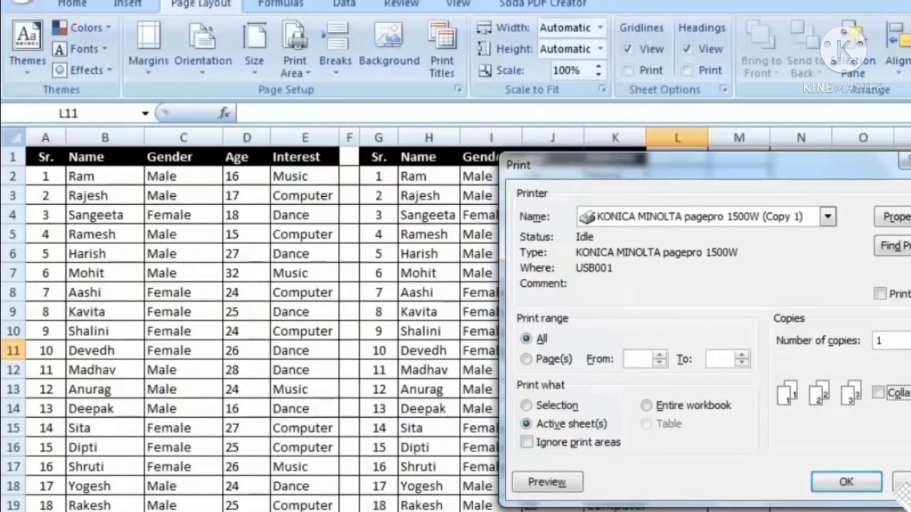
click(909, 336)
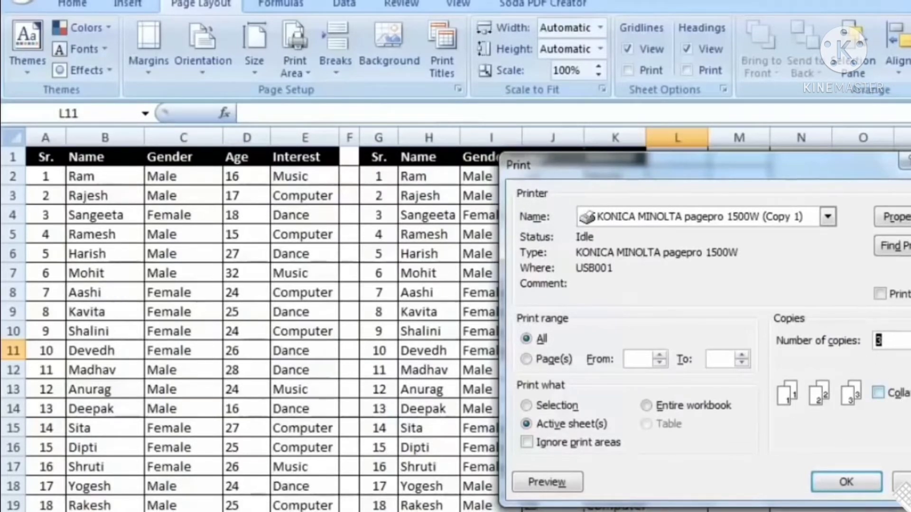
click(877, 392)
click(878, 393)
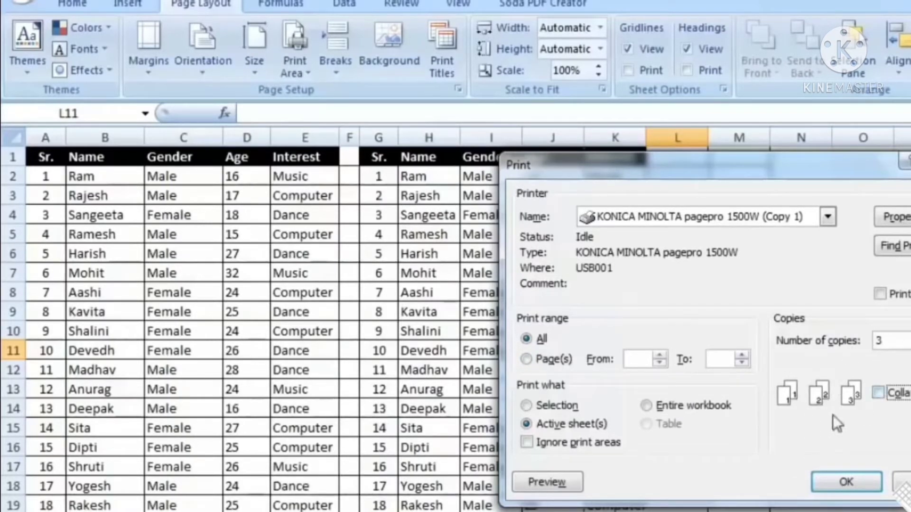
Step: Switch collation on for the 3 copies and dismiss the print settings without printing
click(878, 393)
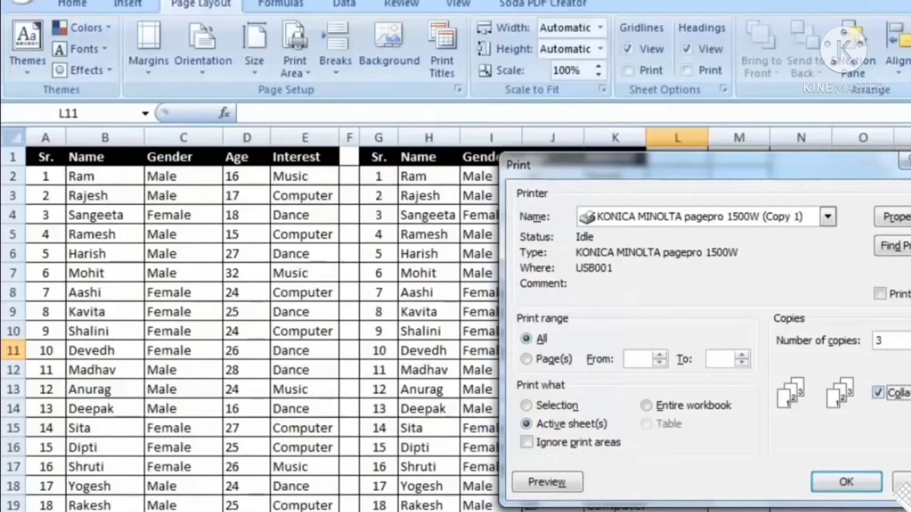
click(905, 482)
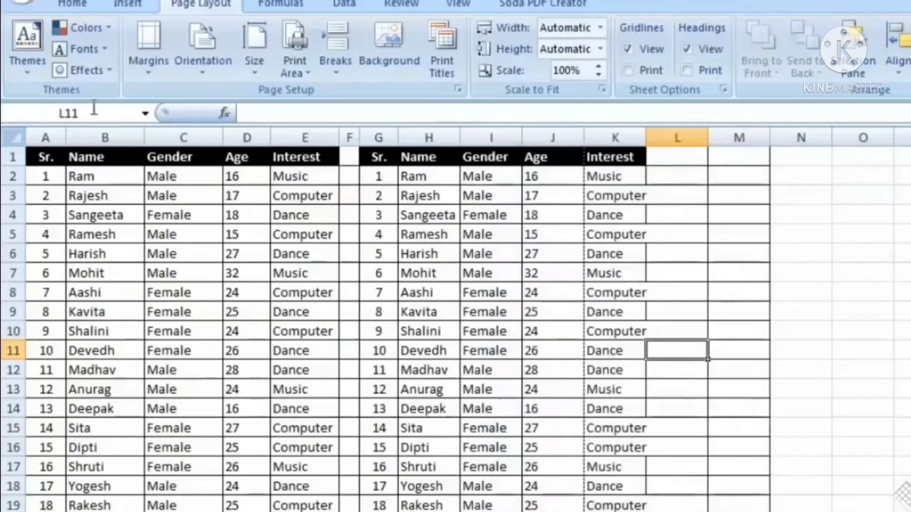
Step: Look through the page setup choices for margins, orientation, paper size and print area without changing any
click(152, 75)
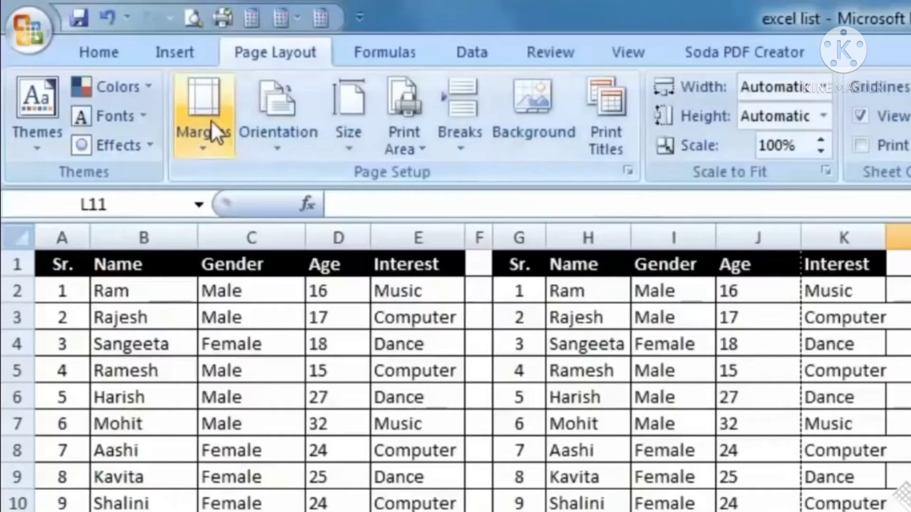
click(211, 120)
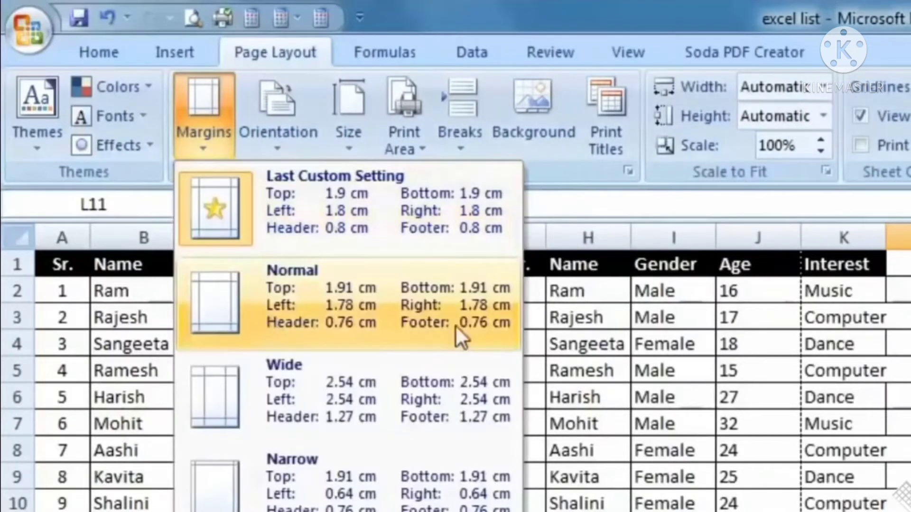
click(325, 189)
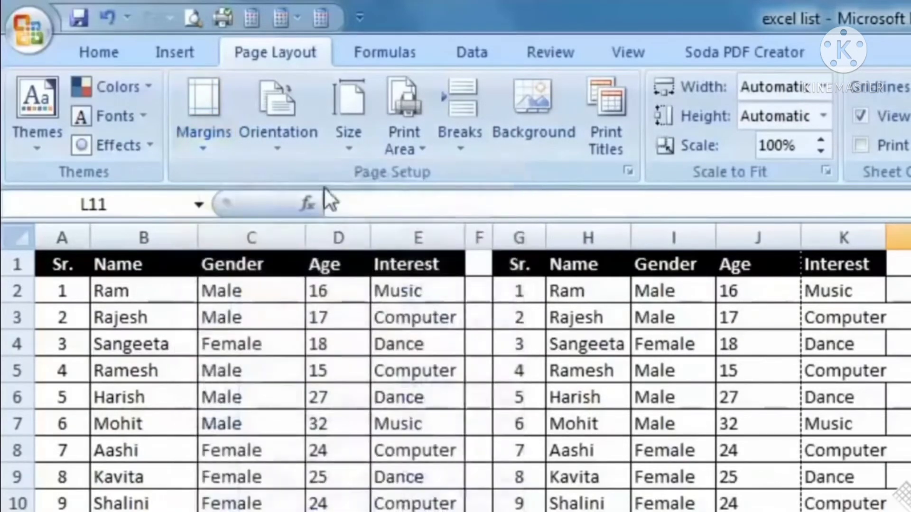
click(275, 161)
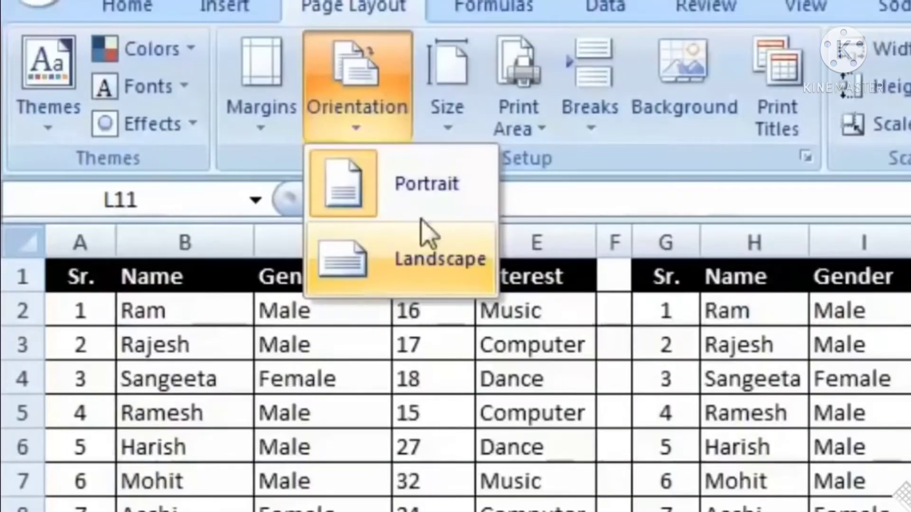
click(445, 119)
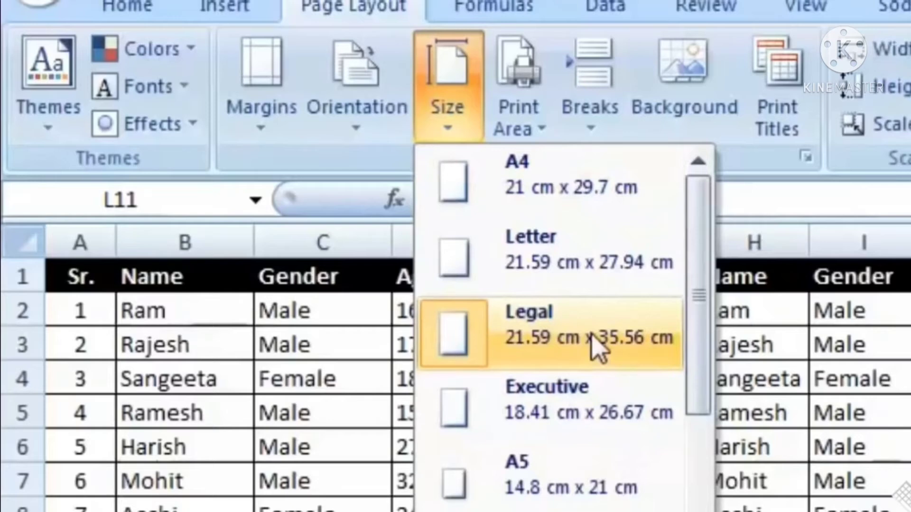
click(519, 85)
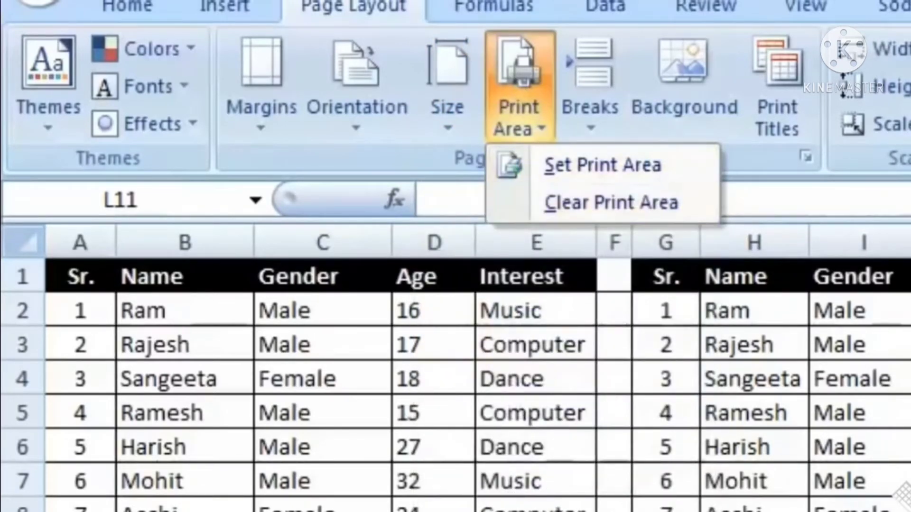
key(Escape)
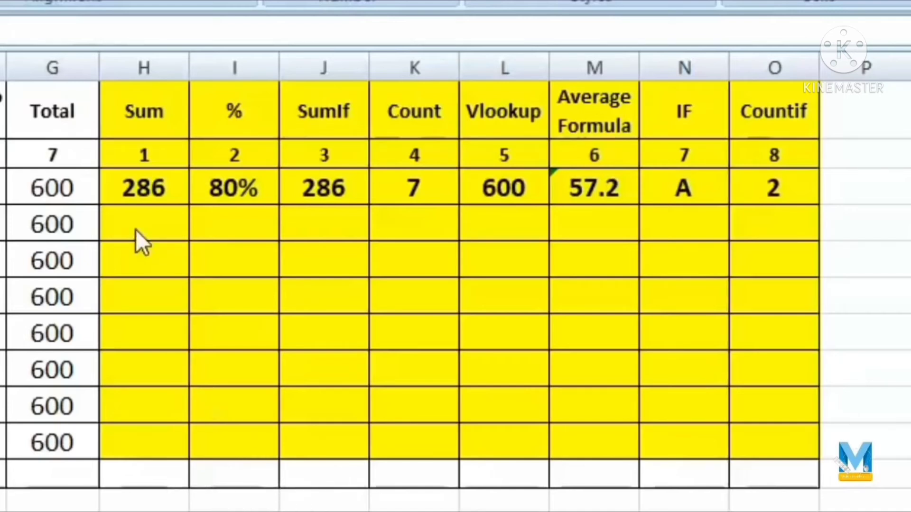
Step: Total the marks in B4:F4 in cell H4 with AutoSum, leaving out the Total column
click(152, 224)
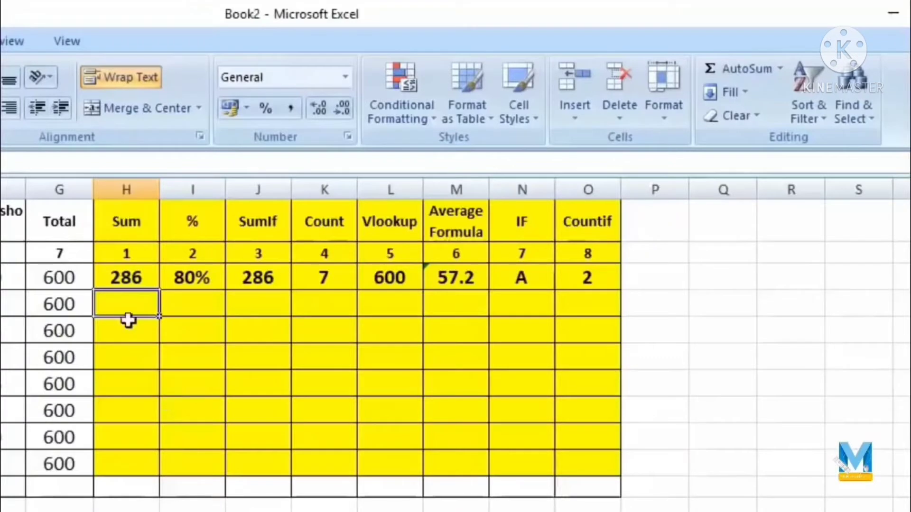
click(743, 72)
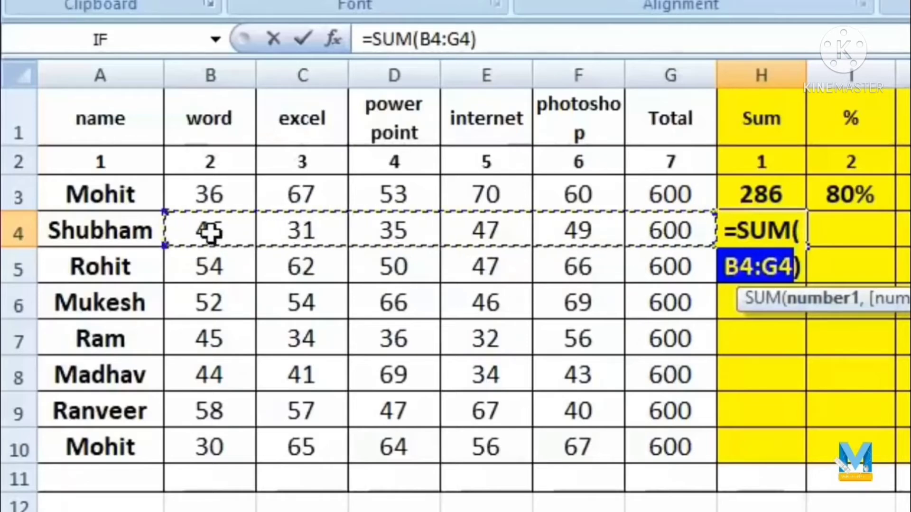
drag(212, 233, 588, 232)
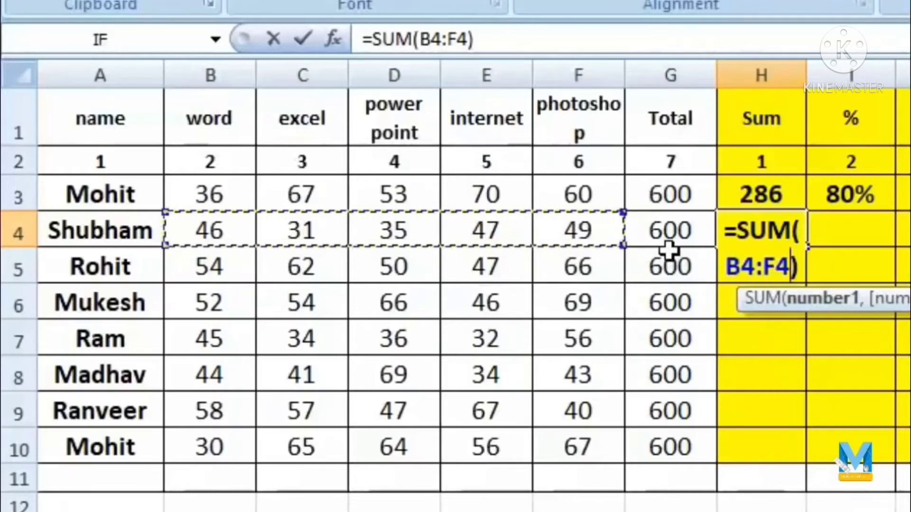
key(Return)
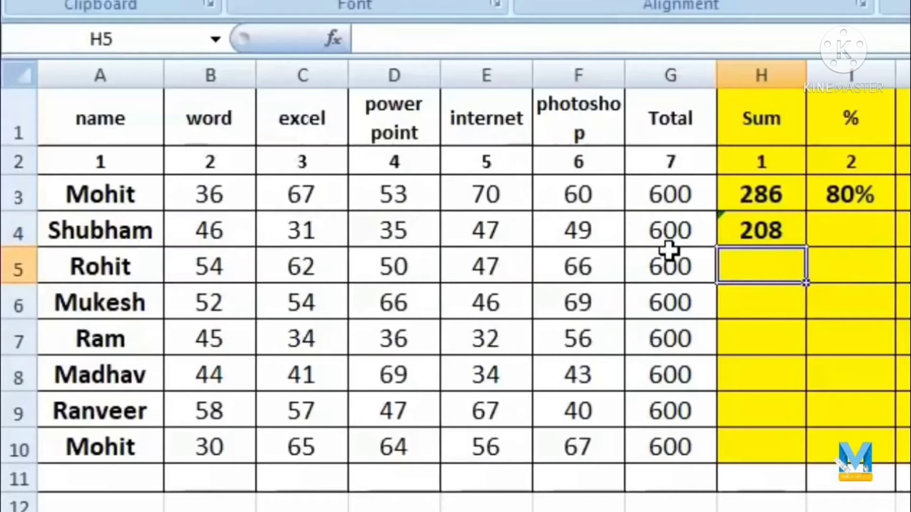
Step: Enter the formula =sum(b5:f5) in cell H5 and review it in the cell
text(=)
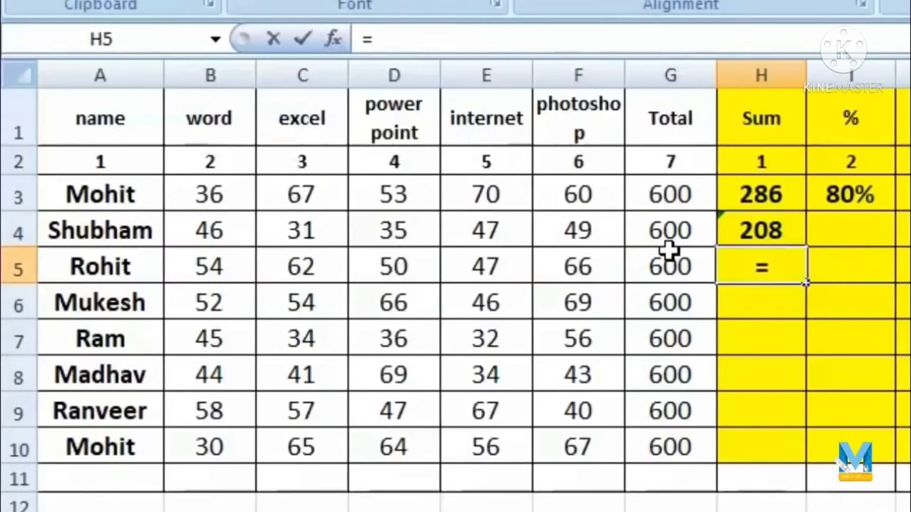
text(sum)
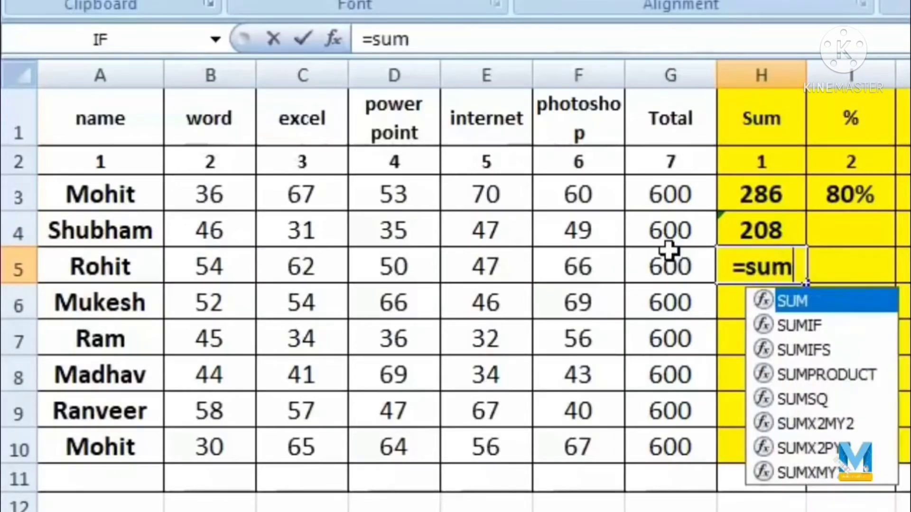
text(()
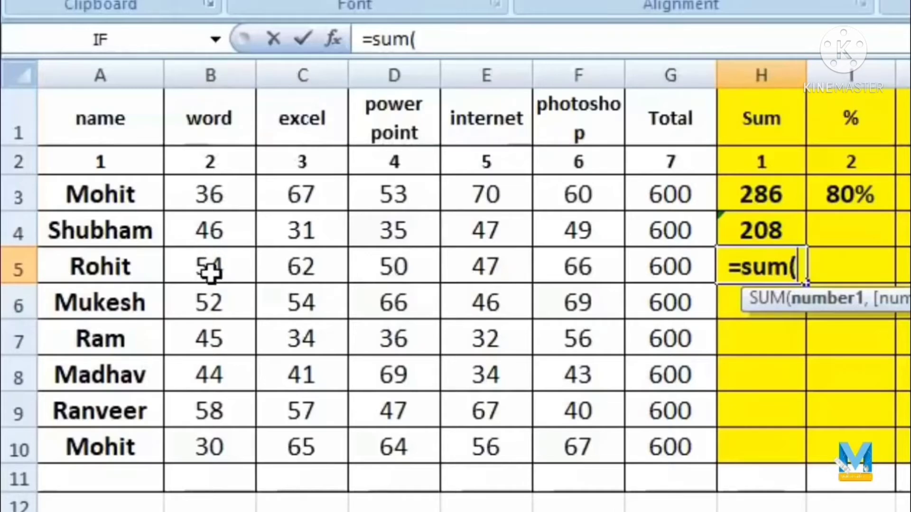
text(b)
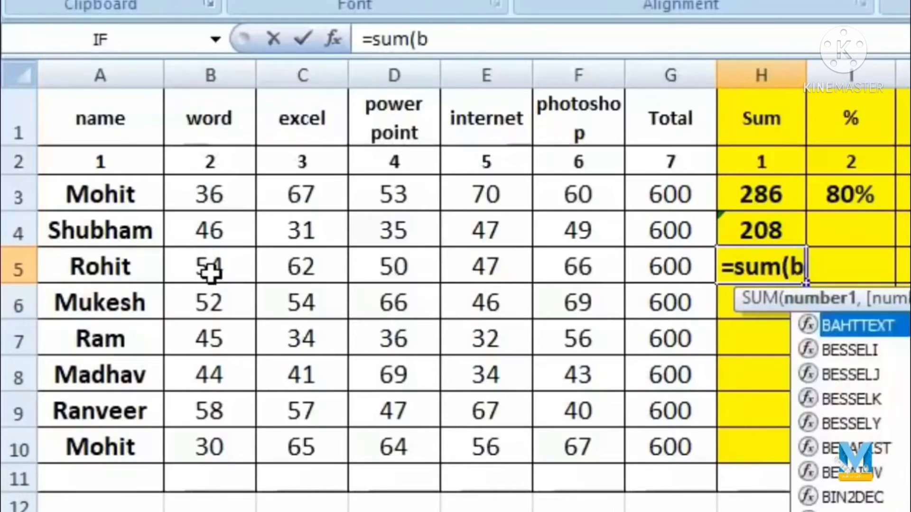
text(5:)
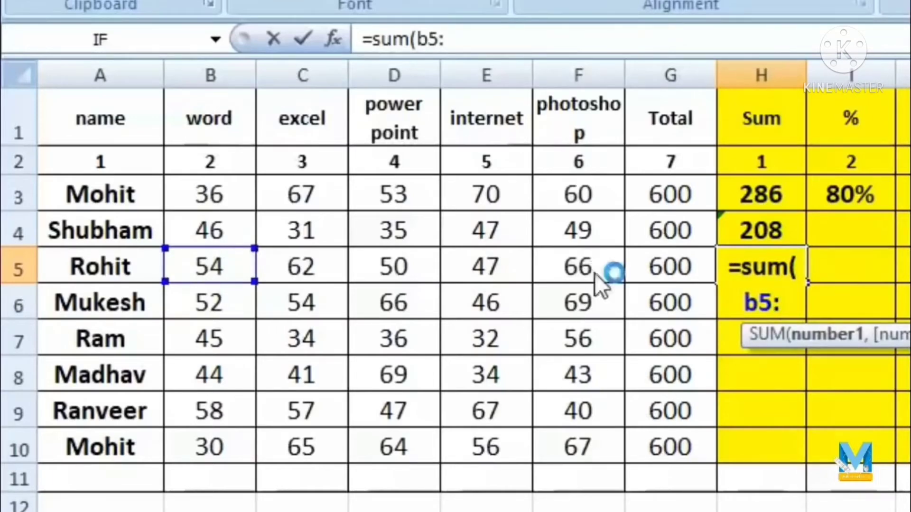
text(f5))
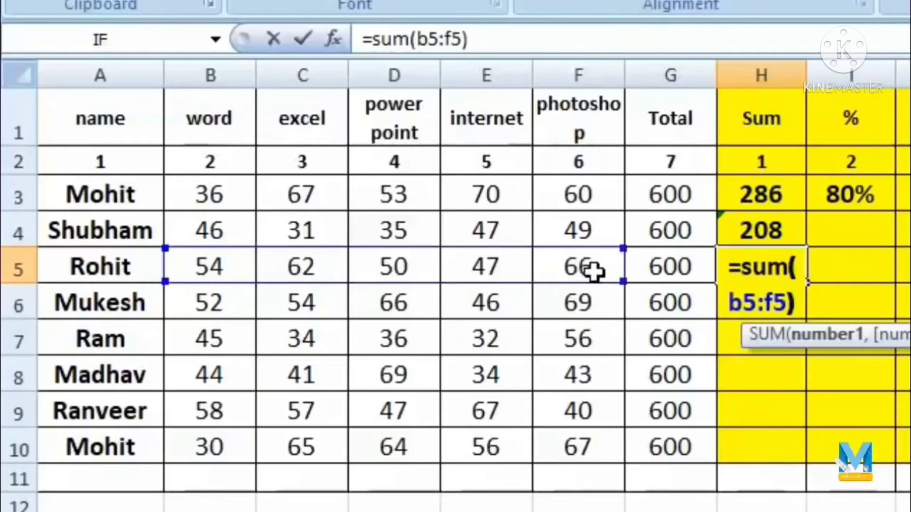
key(Return)
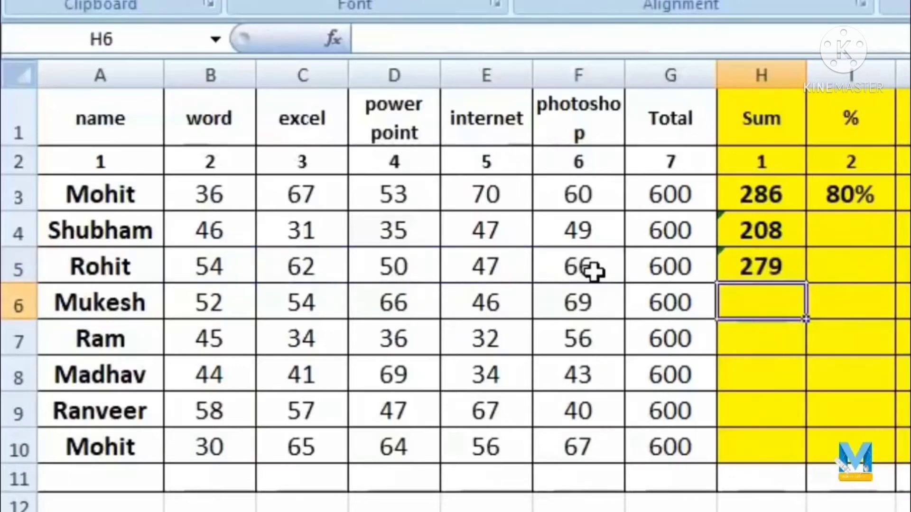
key(Up)
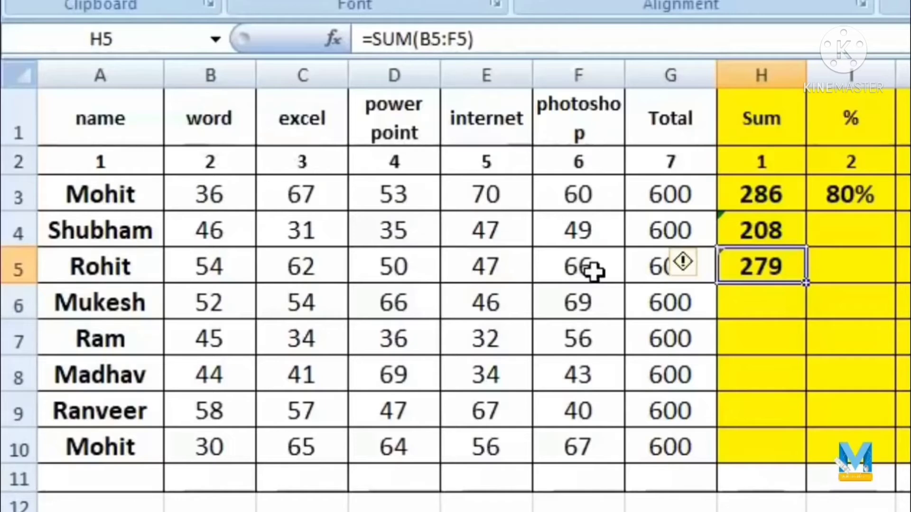
key(Down)
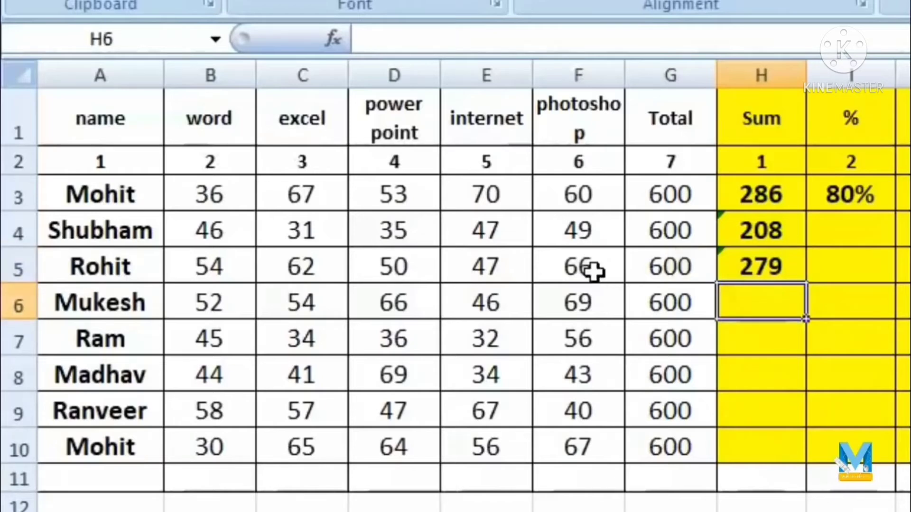
Step: Enter the addition formula =B6+C6+E6+F6 in cell H6 by referencing the individual mark cells
text(=)
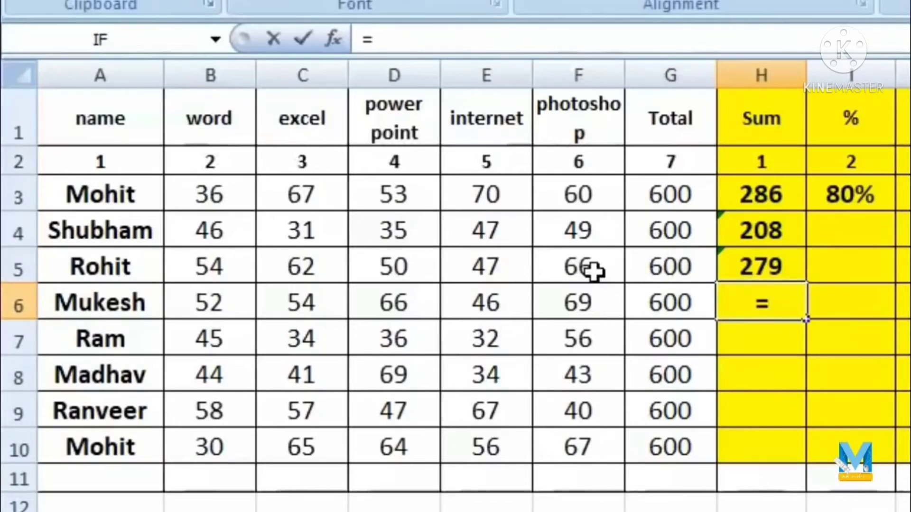
click(218, 302)
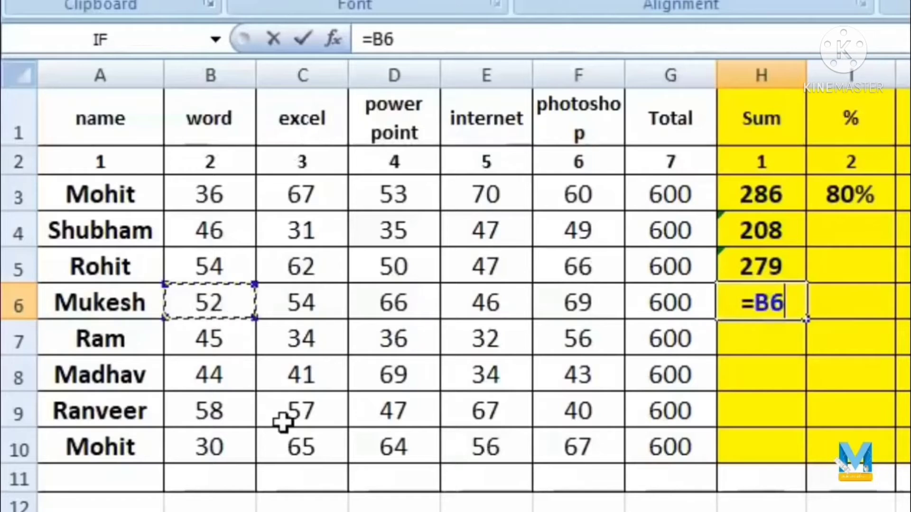
text(+)
click(302, 302)
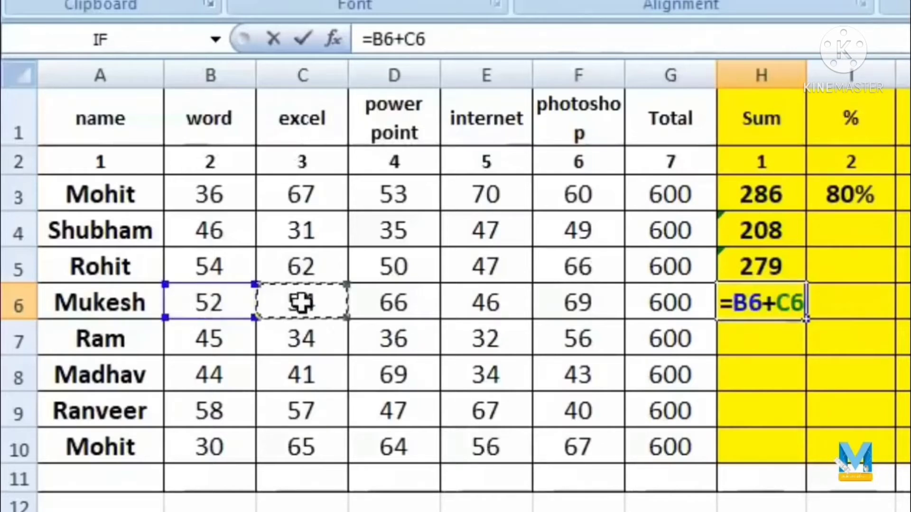
text(+)
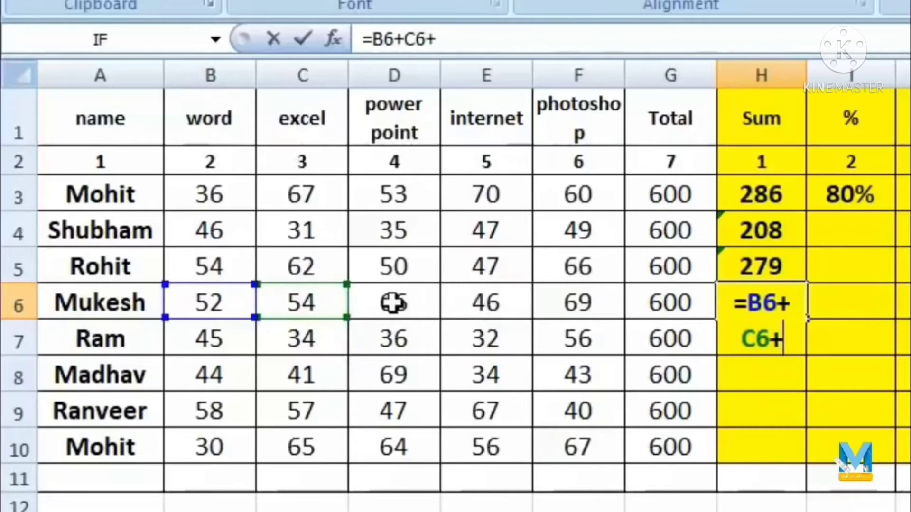
click(496, 301)
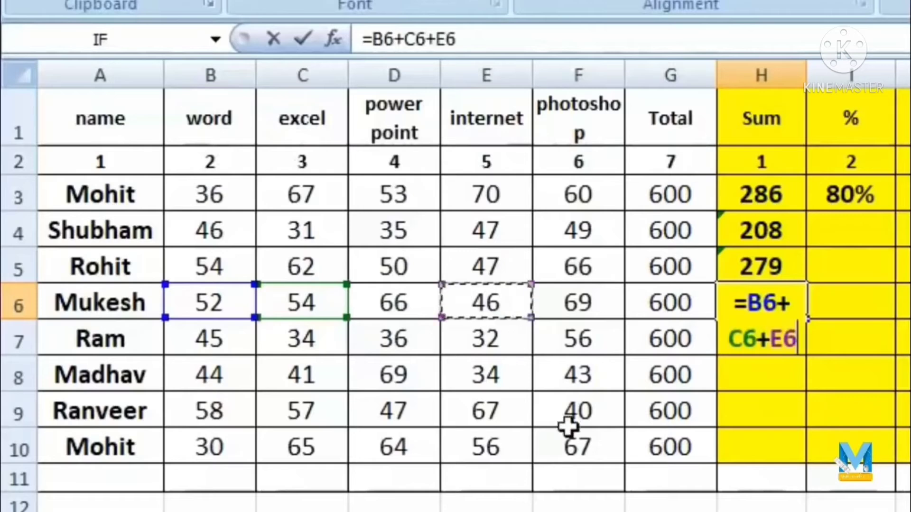
text(+)
click(586, 298)
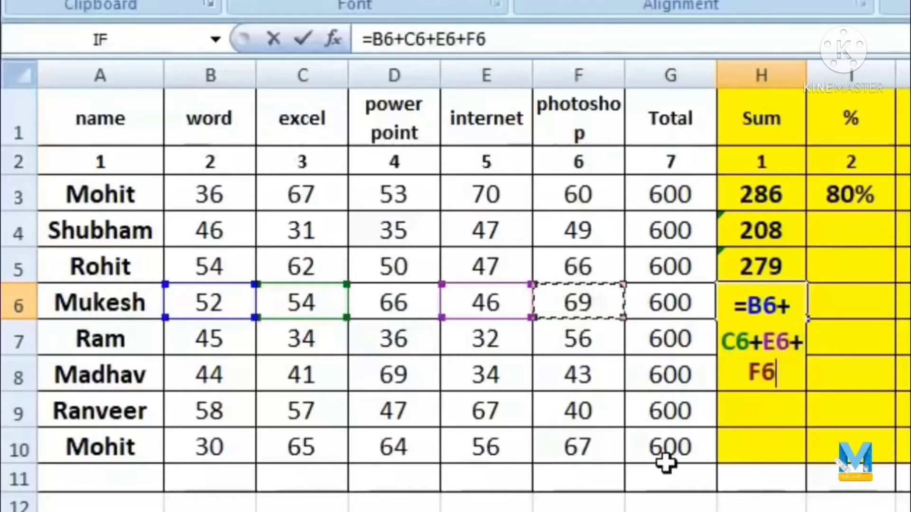
key(Return)
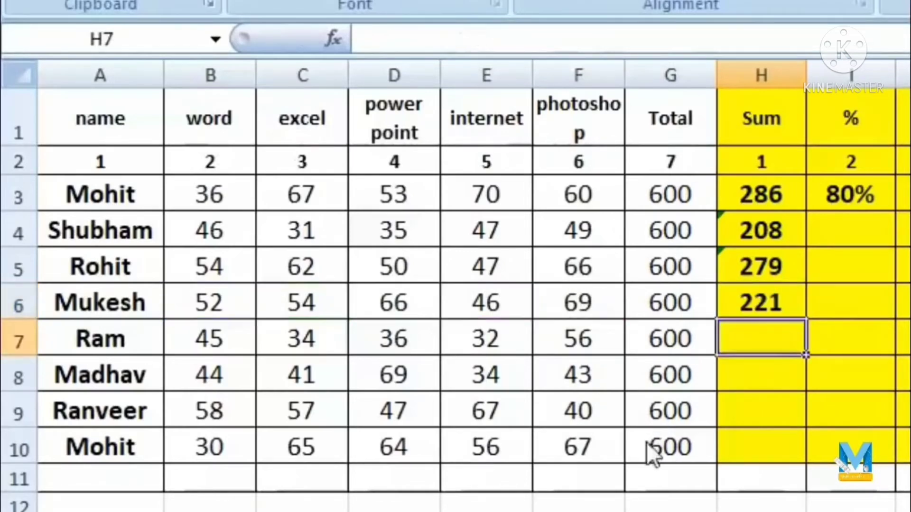
Step: Check the Sum column entries in H6, H4 and H8 and the internet mark in E6
click(766, 298)
click(493, 301)
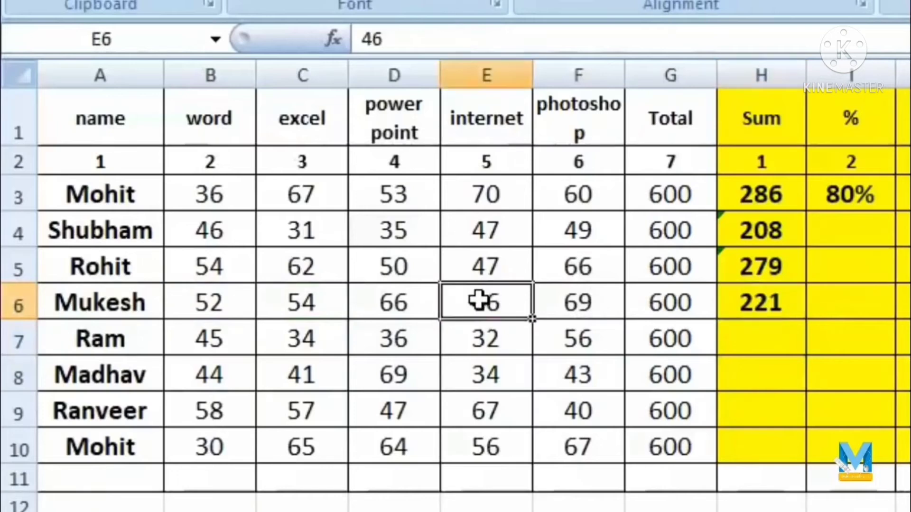
click(771, 306)
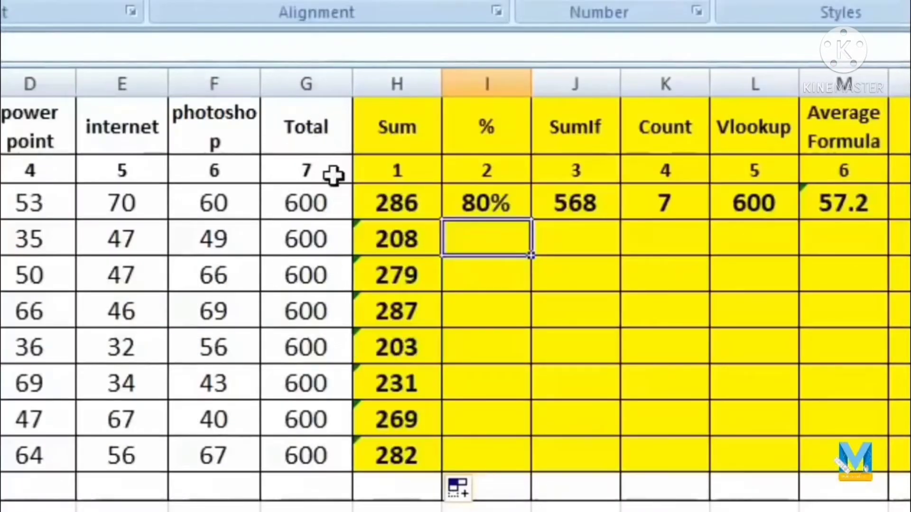
click(408, 236)
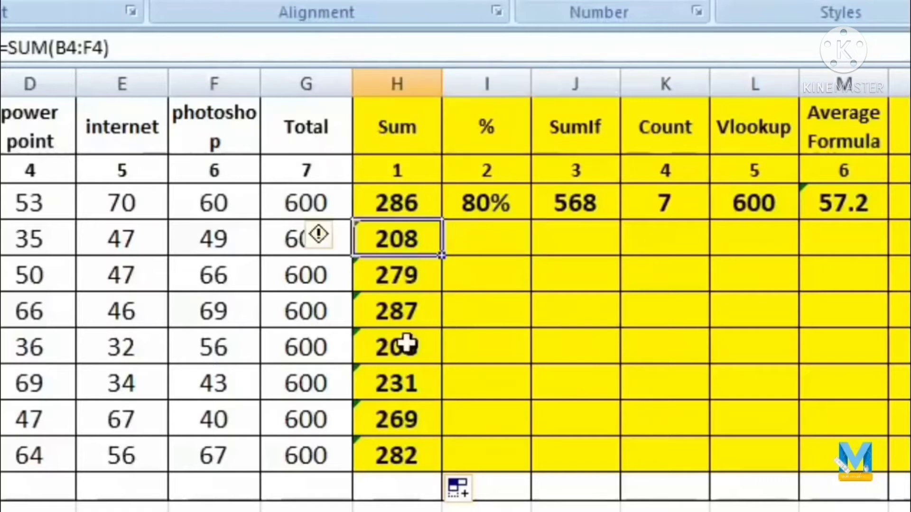
click(412, 380)
Step: Enter the percentage formula =H4*100/G4 in cell I4 by referencing the Sum and Total cells of that row
click(475, 242)
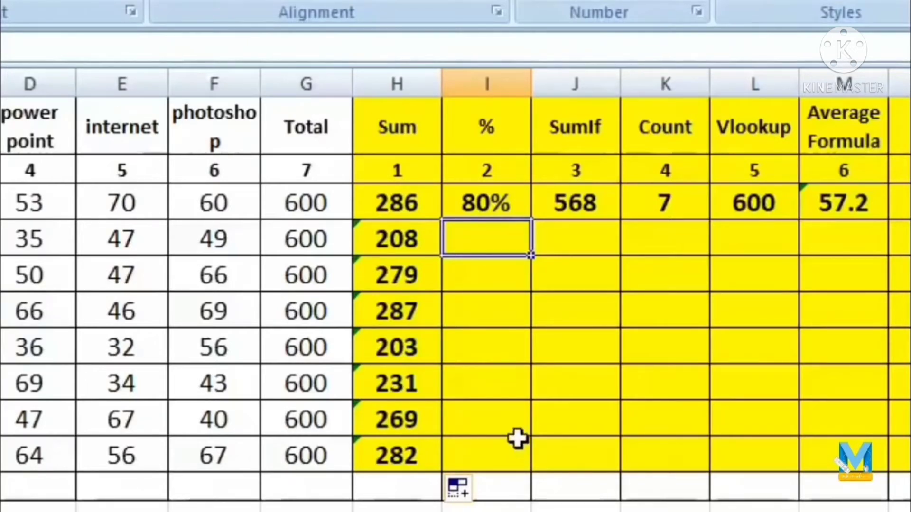
text(=)
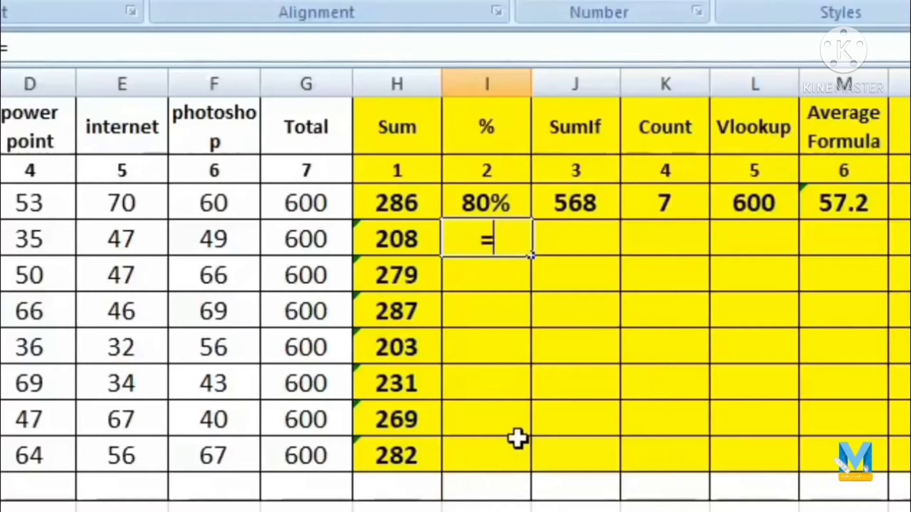
click(397, 240)
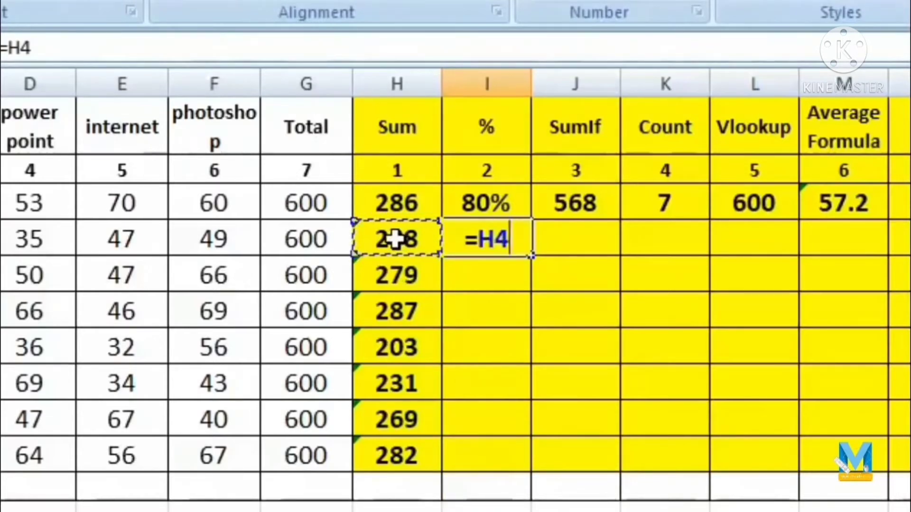
text(*)
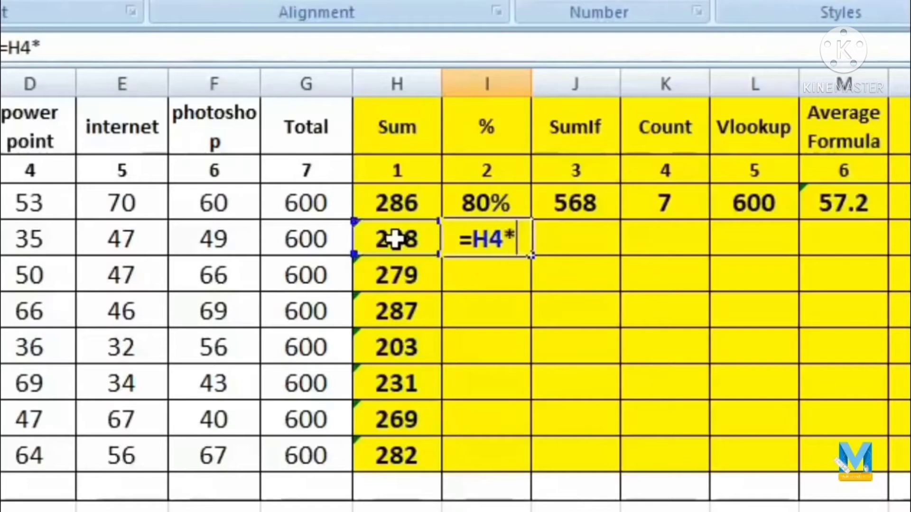
text(100)
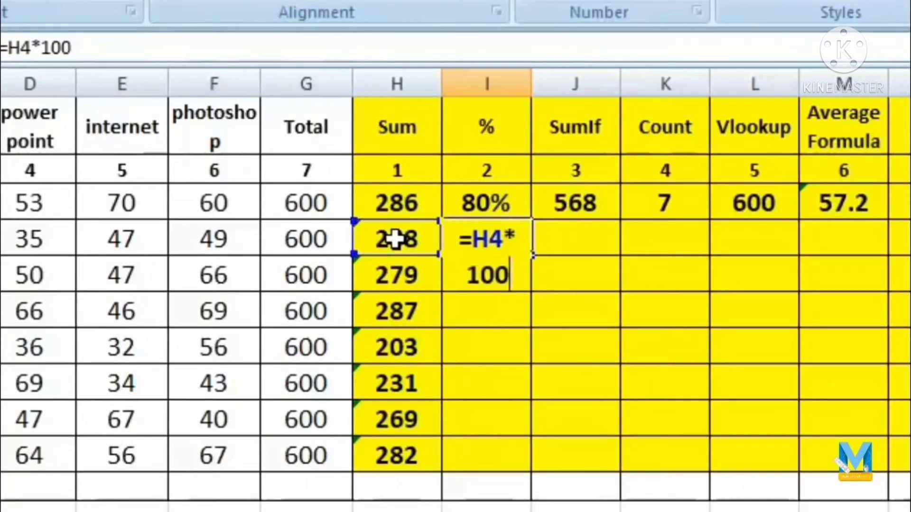
text(/)
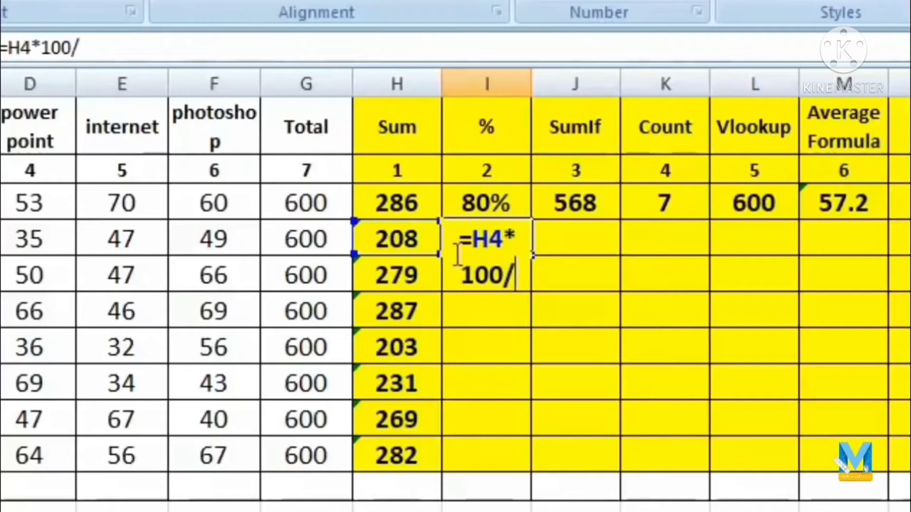
click(292, 240)
key(Return)
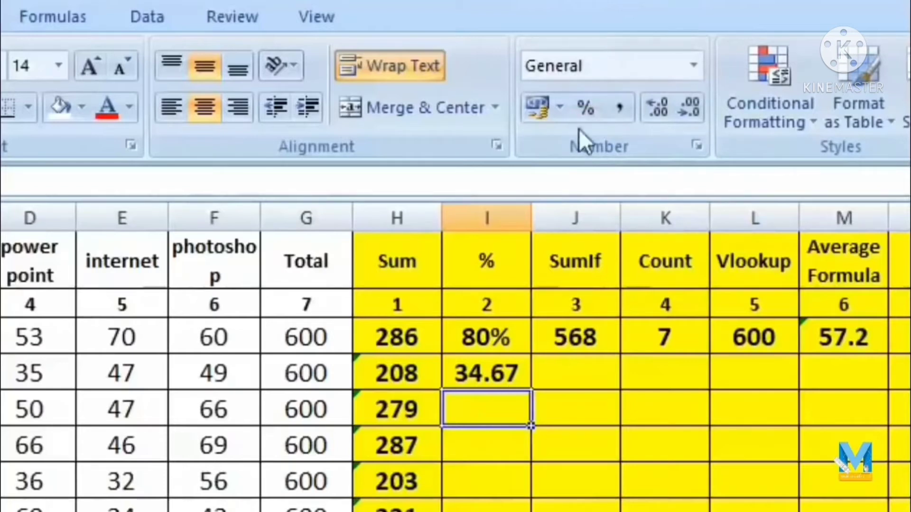
Step: Apply the Percentage number format to cell I5 and enter the formula =H5/G5 there
click(585, 105)
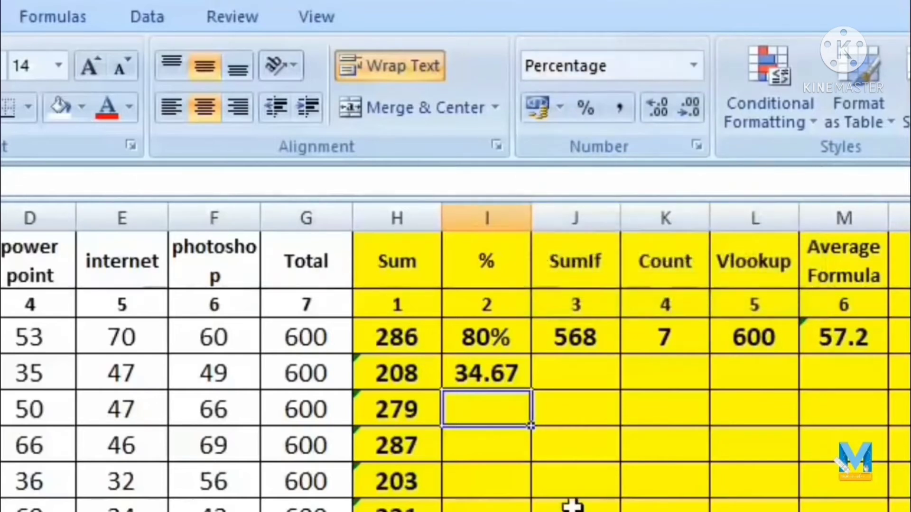
text(=)
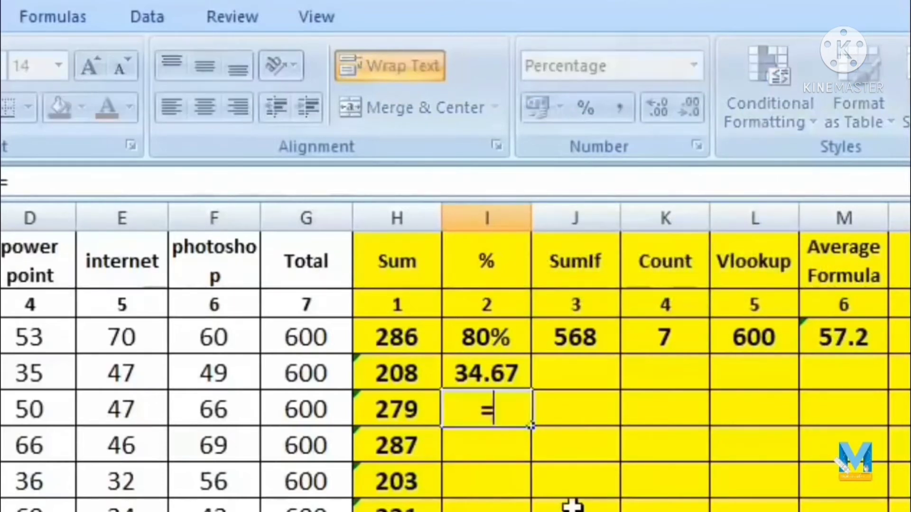
click(411, 413)
text(/)
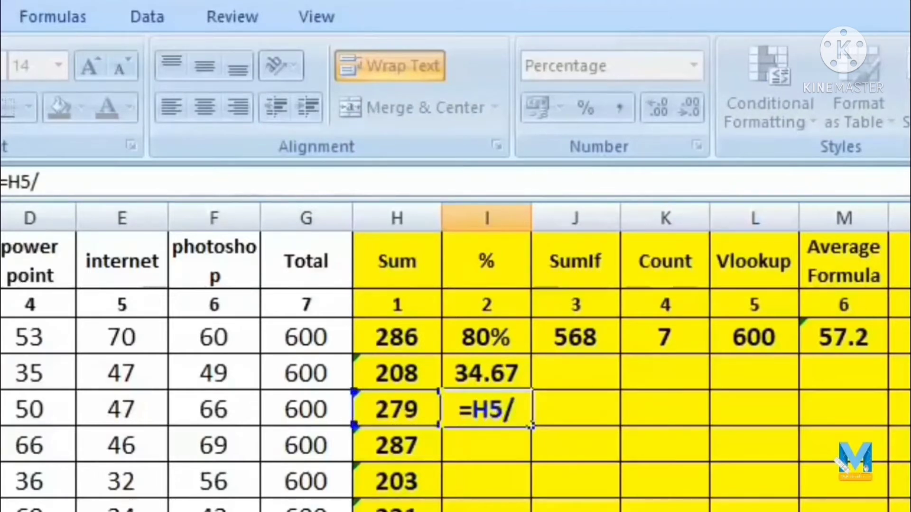
click(326, 414)
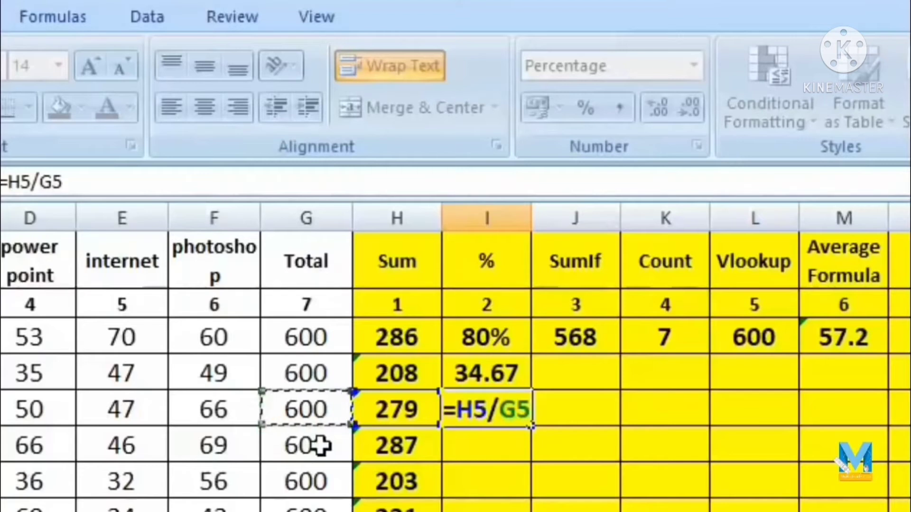
key(Return)
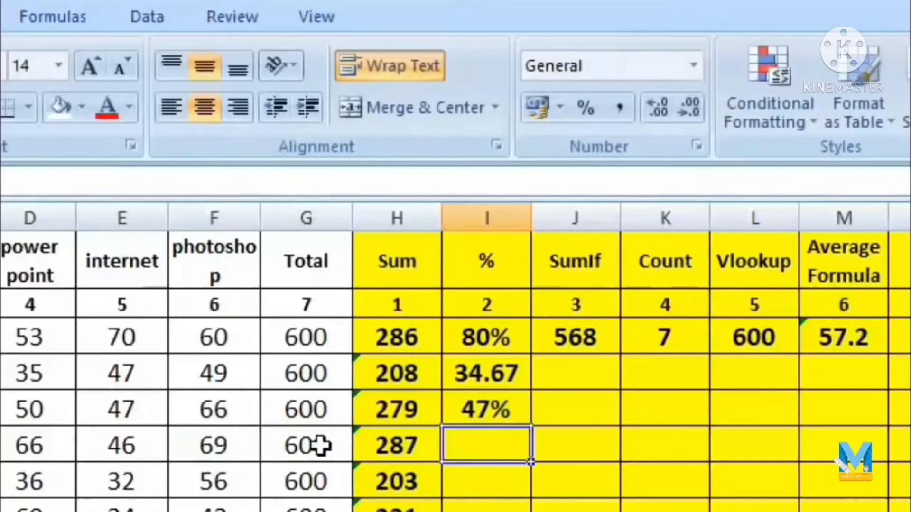
Step: Compare the percentage formulas in I4 and I5, and fill the I5 formula down to I10
key(Up)
key(Up)
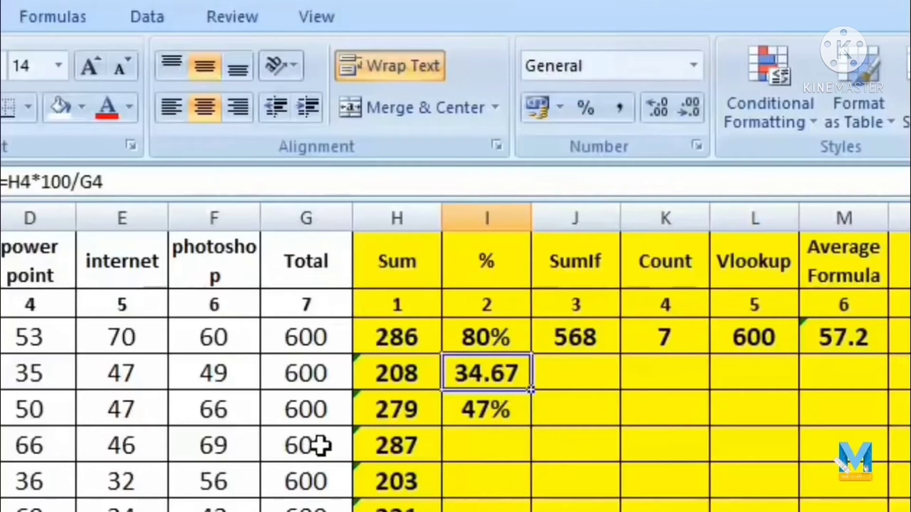
key(Down)
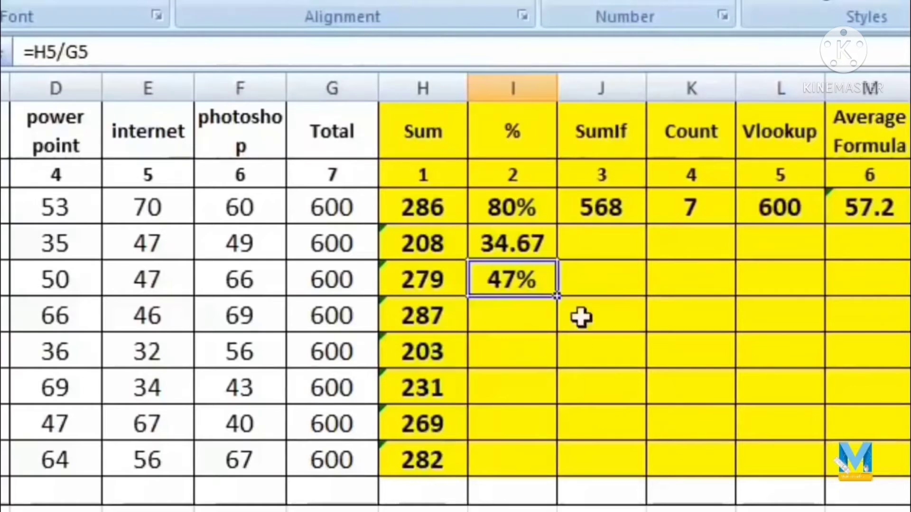
drag(557, 298, 562, 472)
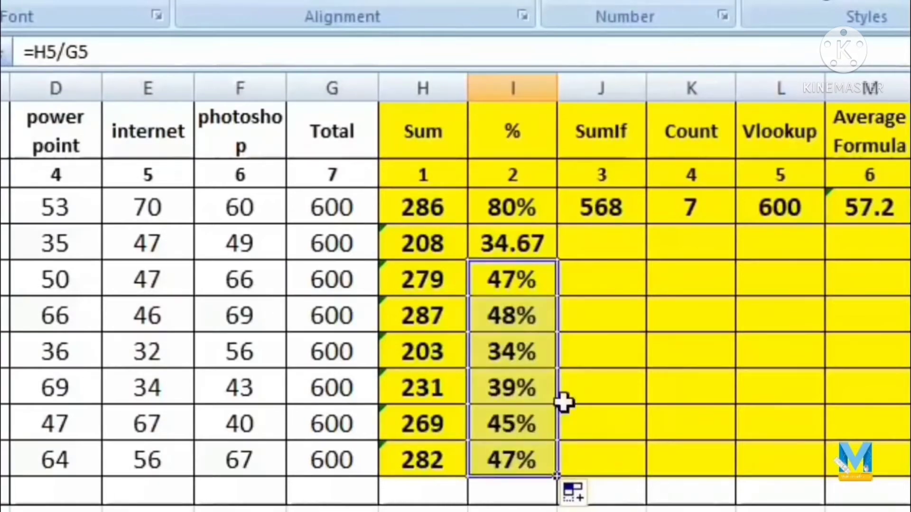
Step: Enter a SUMIF formula in cell J4 that adds H3:H10 where the names in A3:A10 match the first student's name, and review it
click(562, 317)
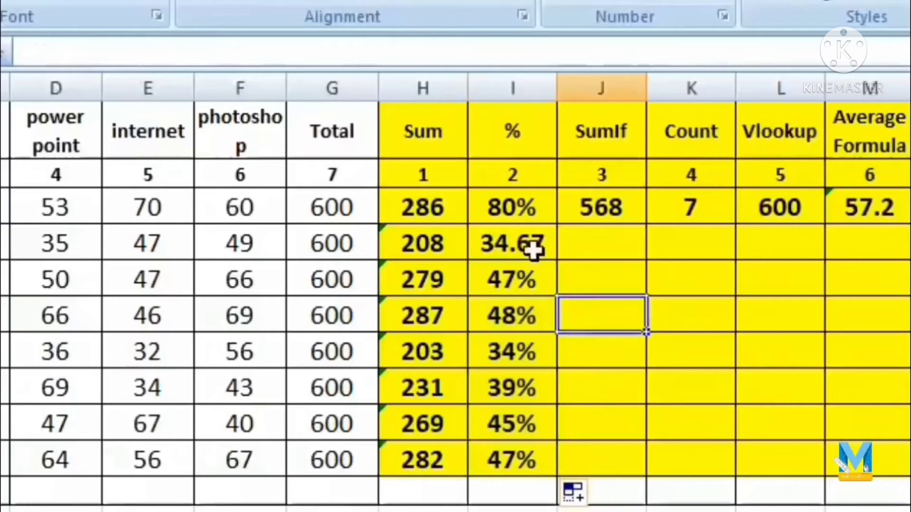
key(Up)
key(Up)
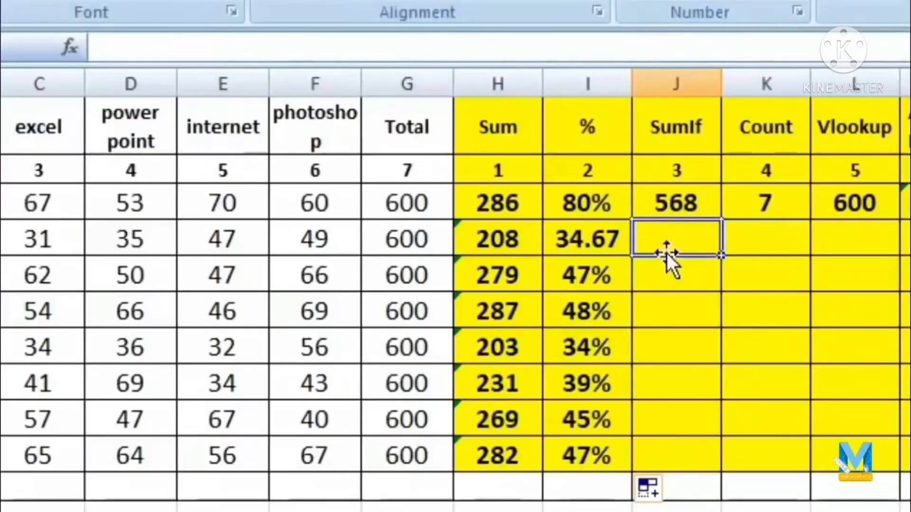
text(=)
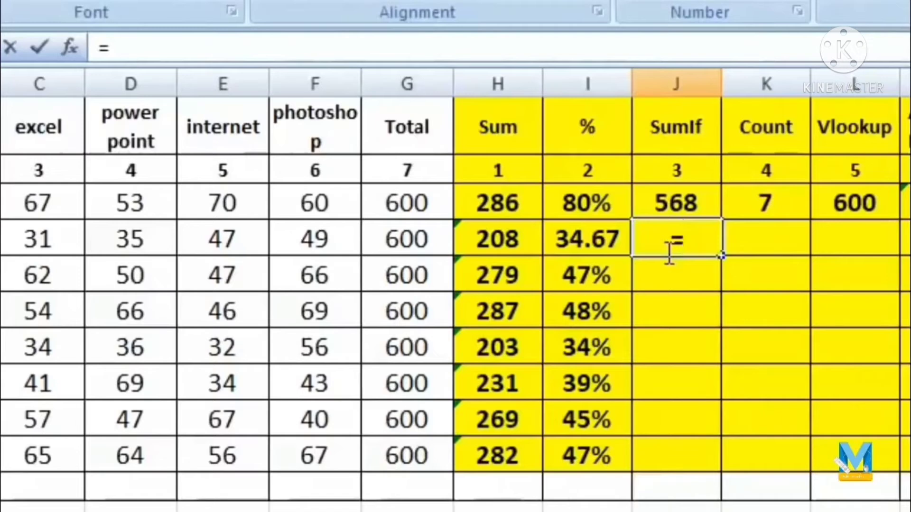
text(sumif)
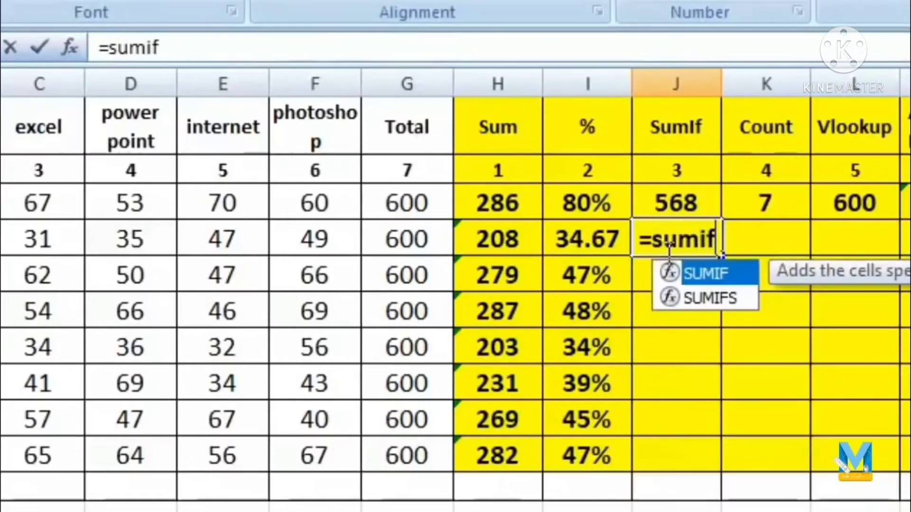
text(()
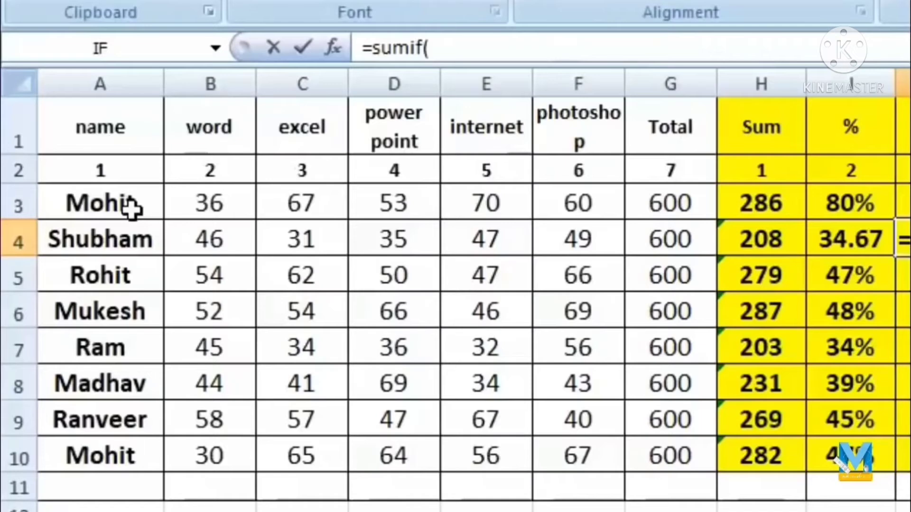
drag(127, 207, 136, 453)
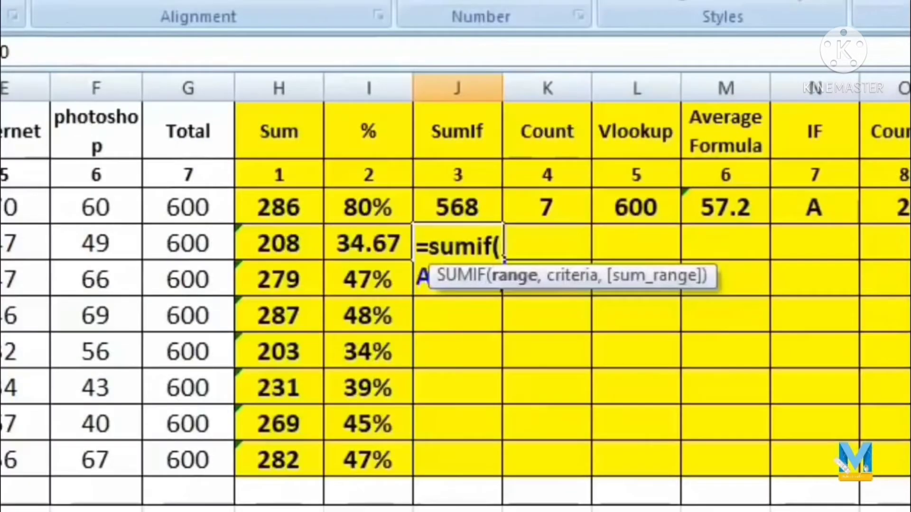
text(,)
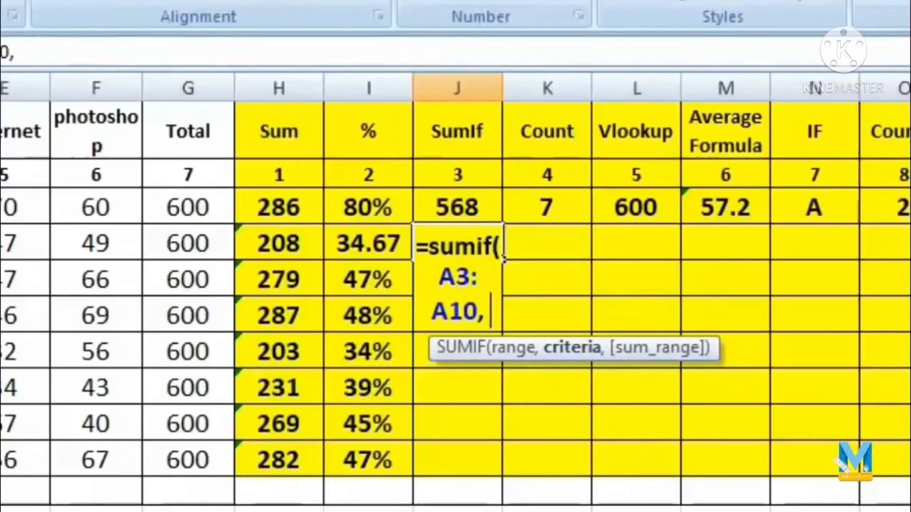
text(")
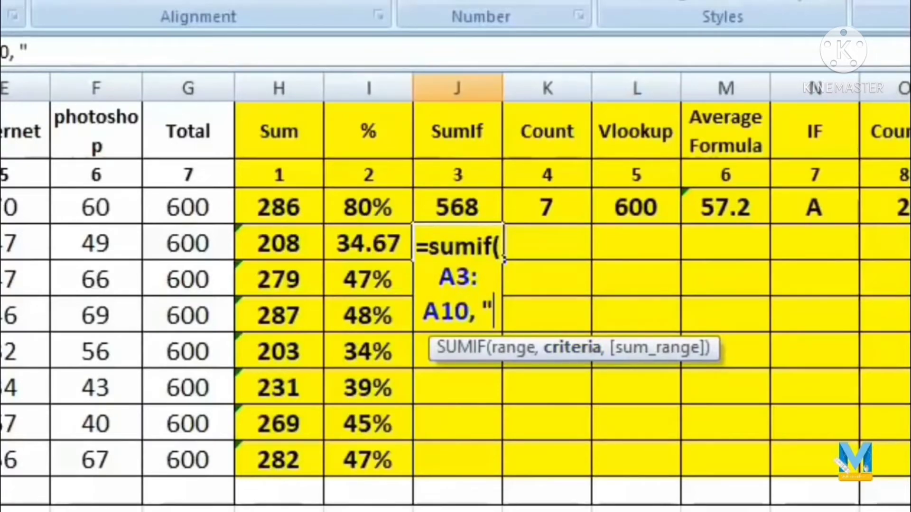
text(Mohit)
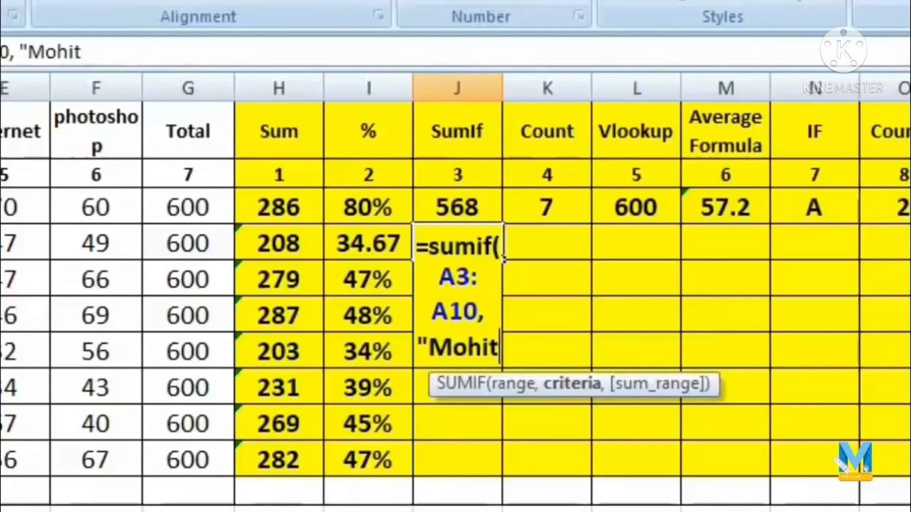
text(",)
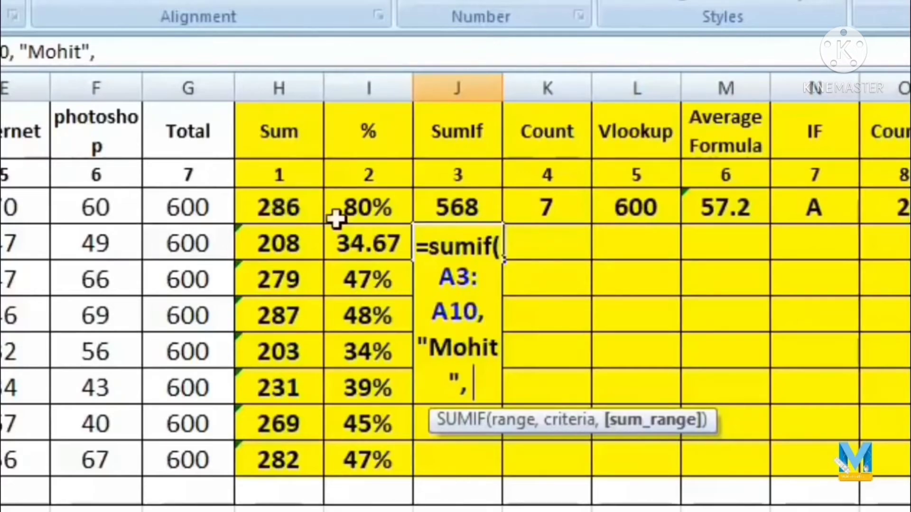
drag(294, 205, 300, 464)
text())
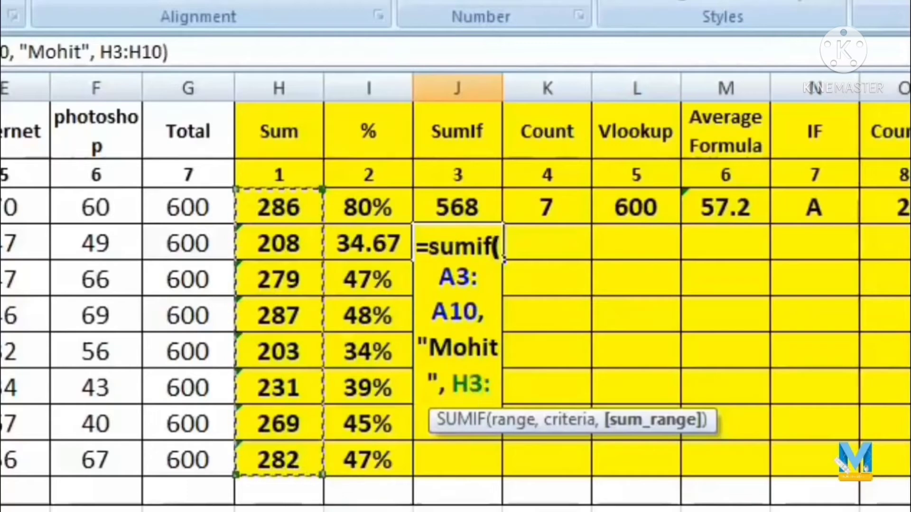
key(Return)
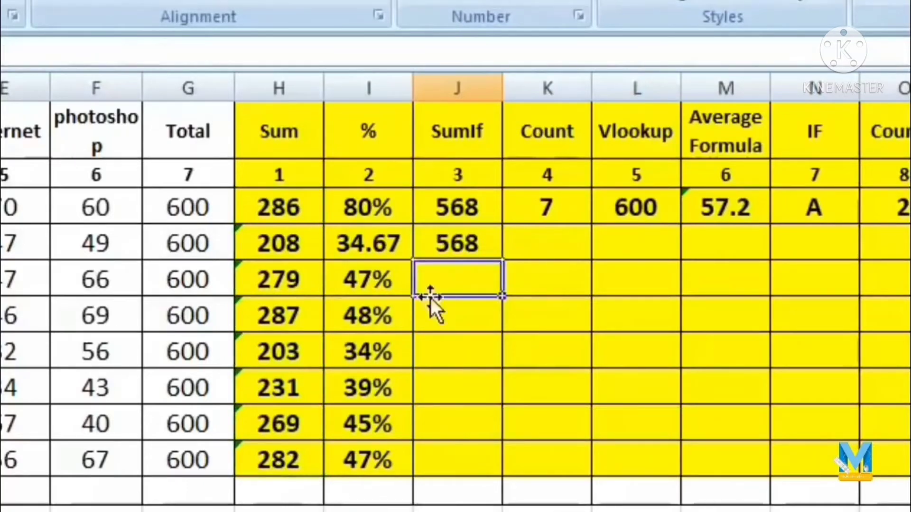
click(455, 239)
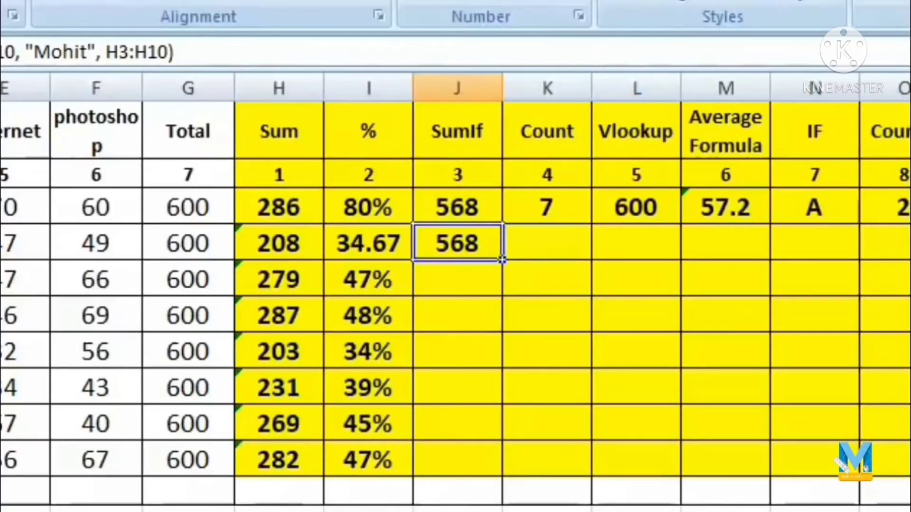
Step: Enter the formula =COUNT(A4:G4) in cell K4, and check it against the name cell A4
click(547, 242)
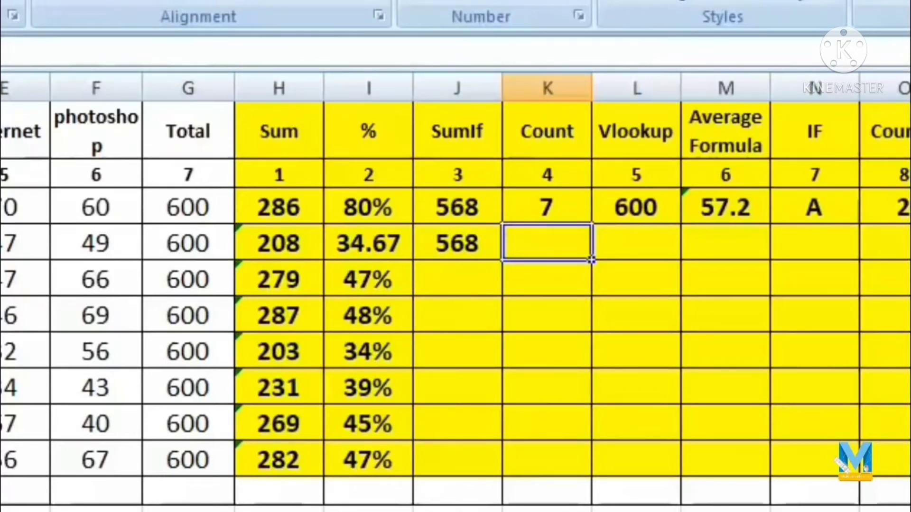
text(=count)
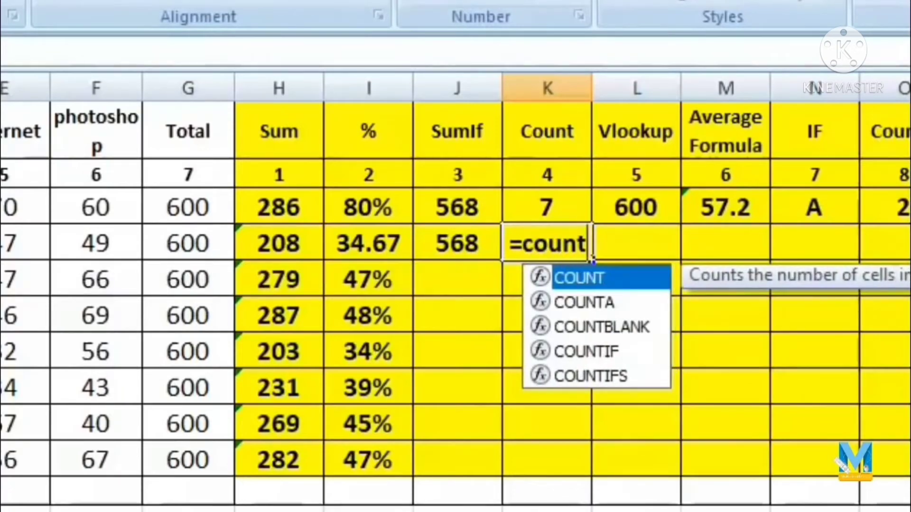
text(()
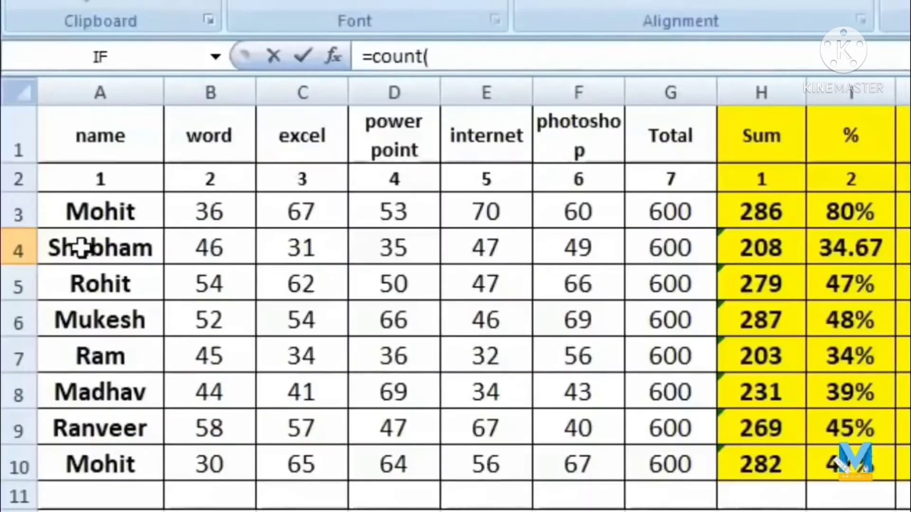
drag(75, 245, 667, 248)
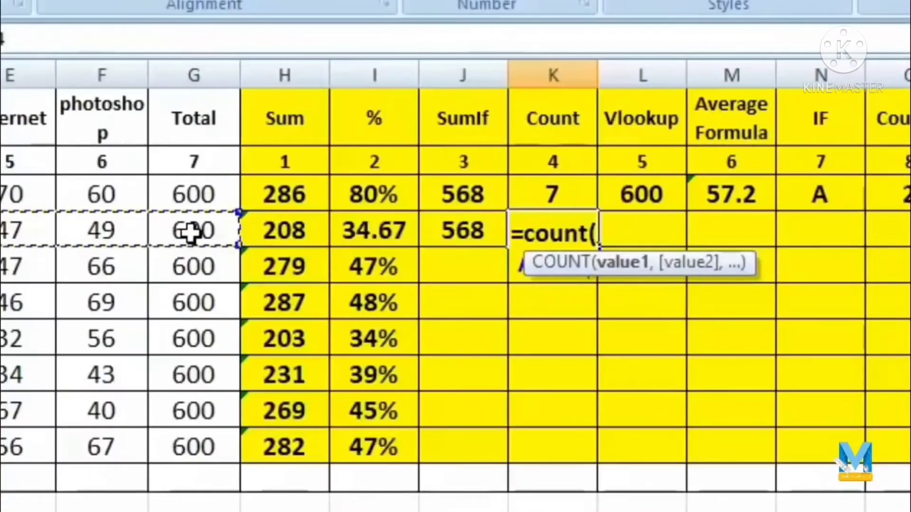
text())
key(Return)
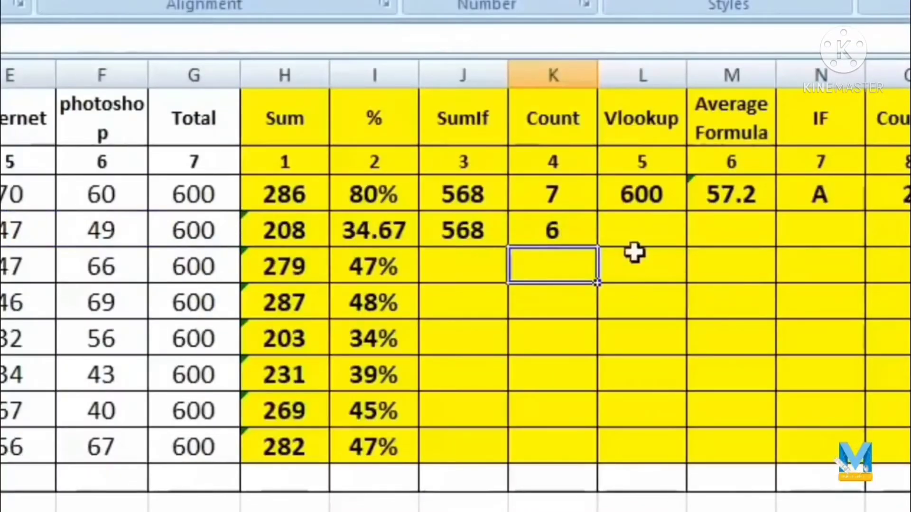
click(569, 230)
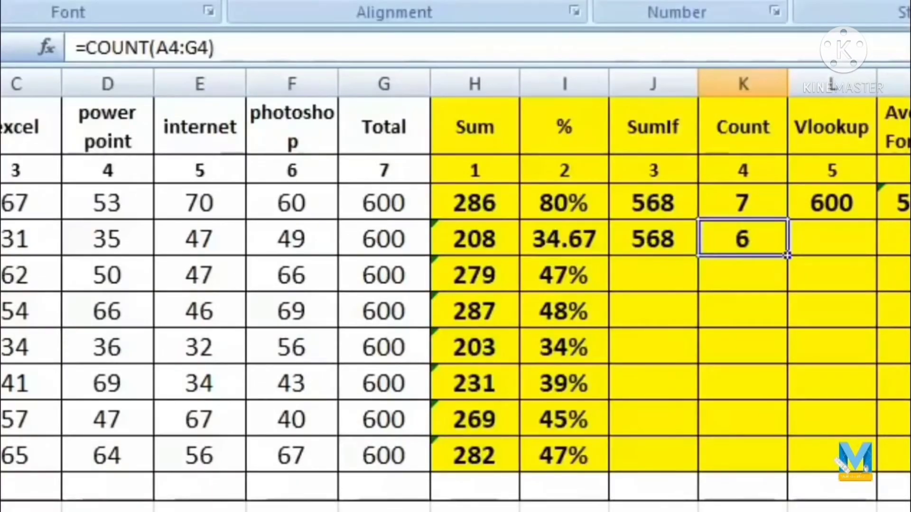
click(1, 239)
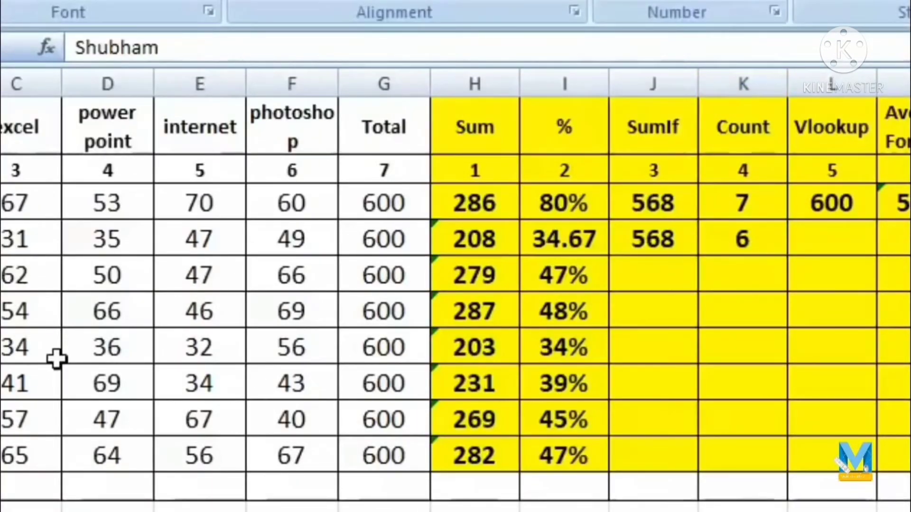
Step: Clear the power point mark in cell D4 and enter 25 there instead
click(98, 237)
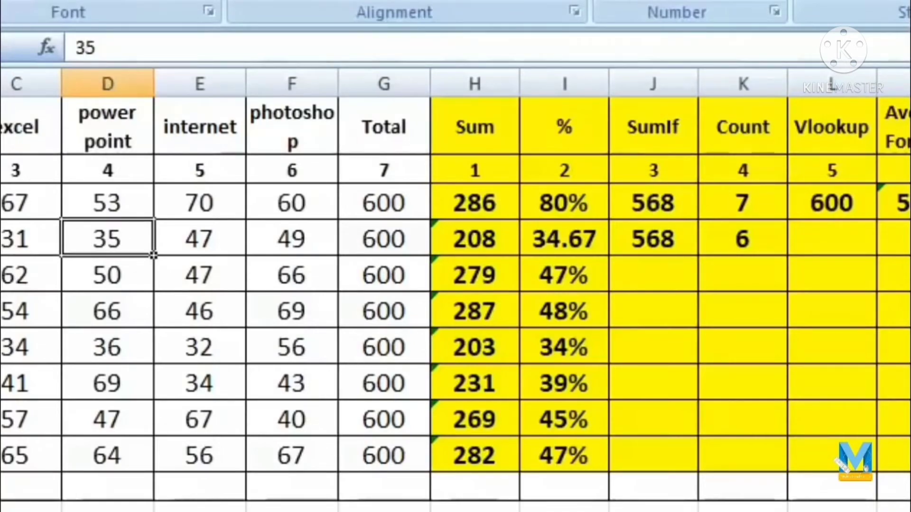
key(Delete)
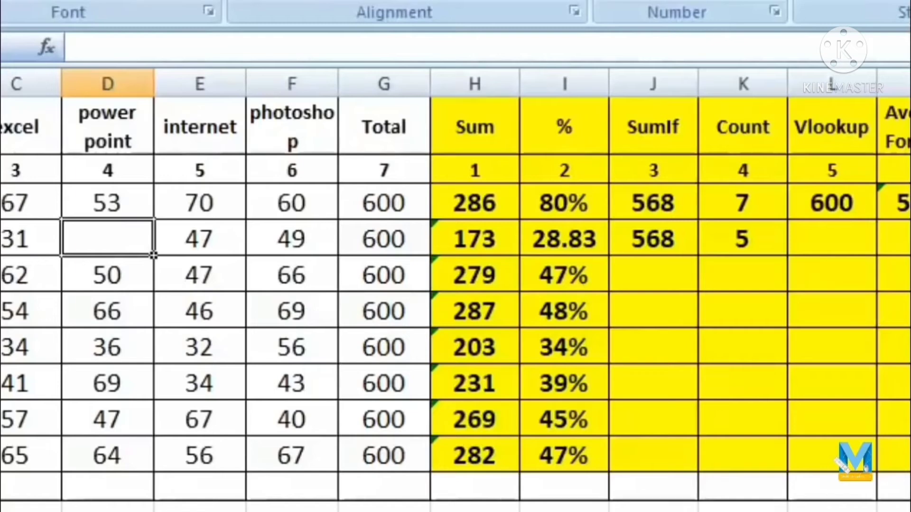
text(25)
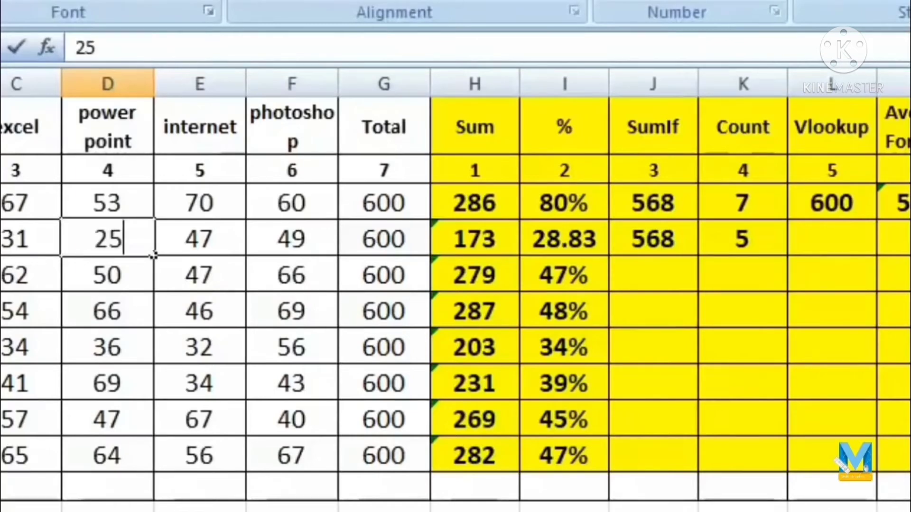
key(Return)
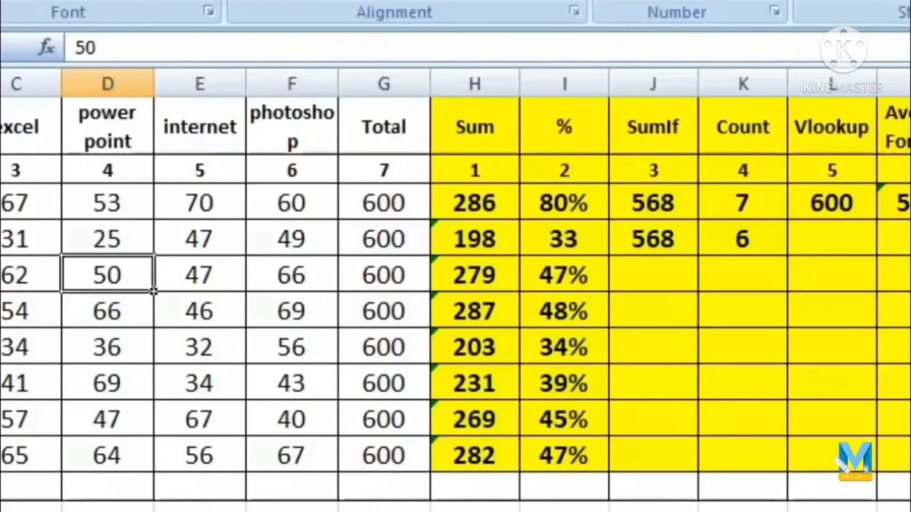
Step: Start a VLOOKUP formula in cell L4 with the student name from A7, in quotation marks, as the lookup value
click(845, 240)
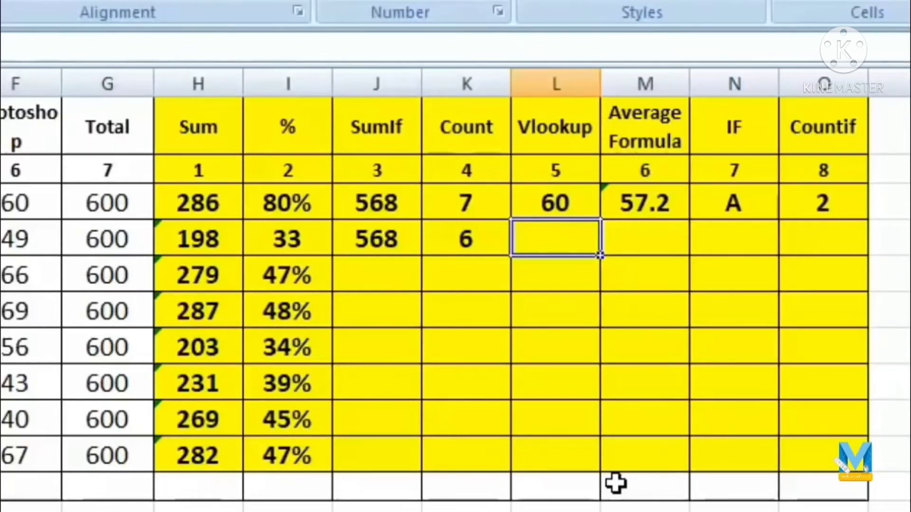
text(=)
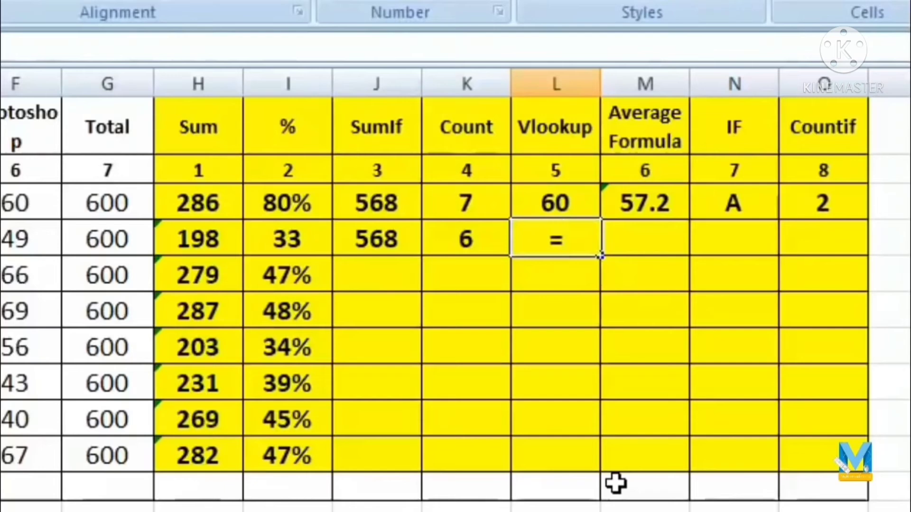
text(v)
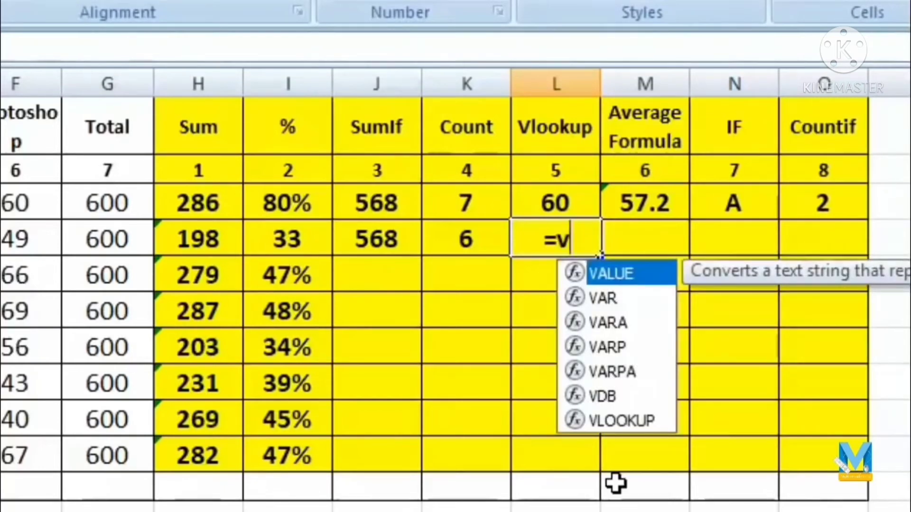
text(lo)
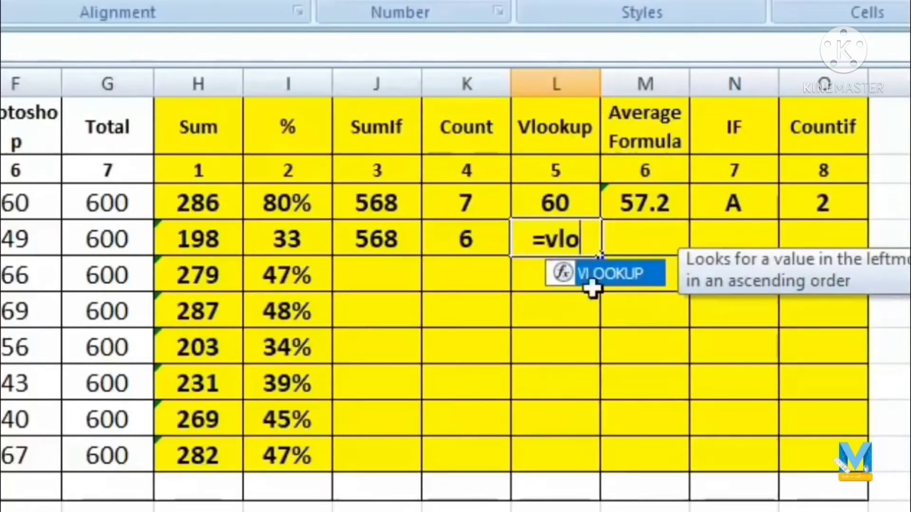
double_click(618, 274)
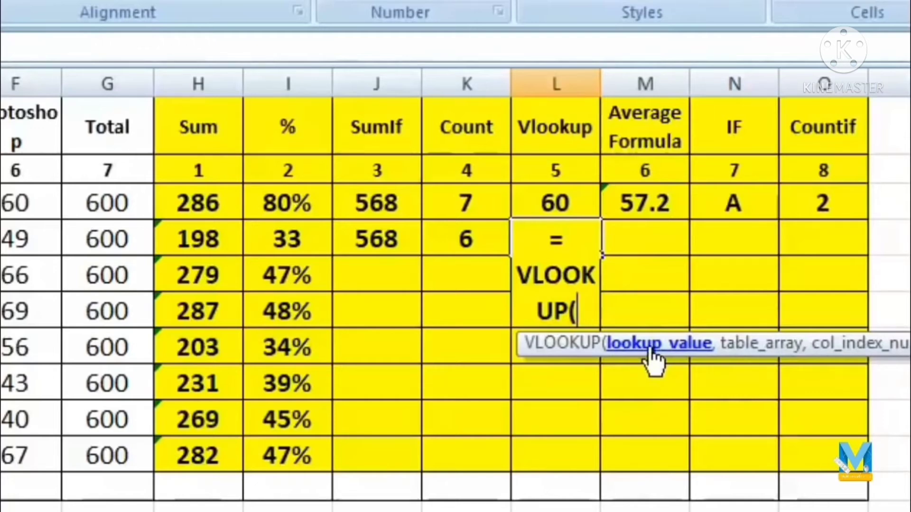
text(")
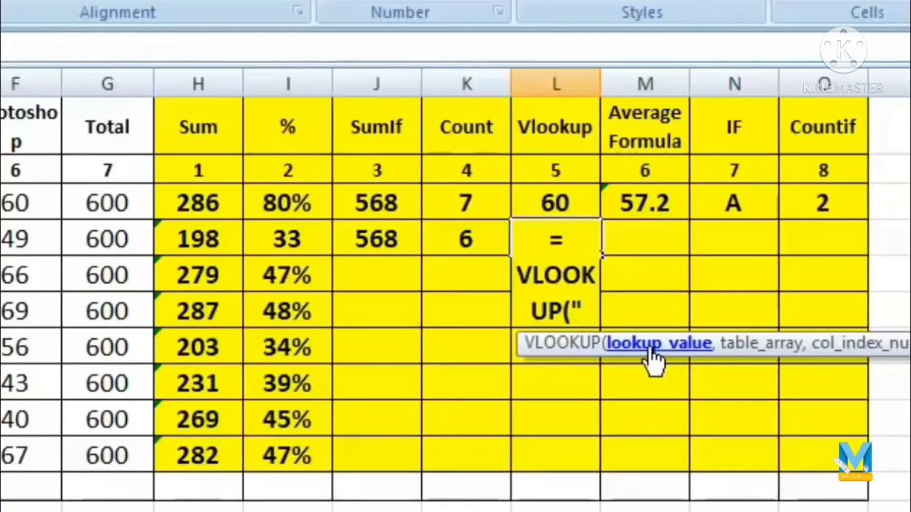
text(Ram)
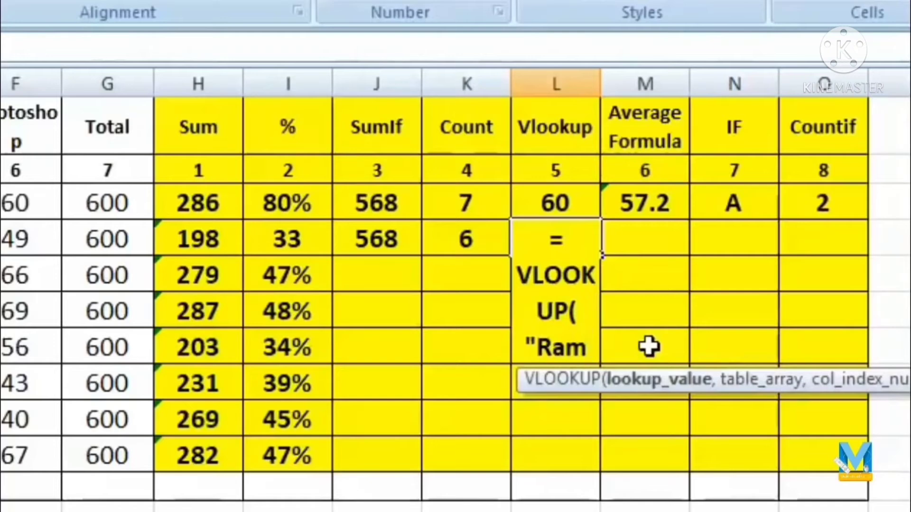
text(")
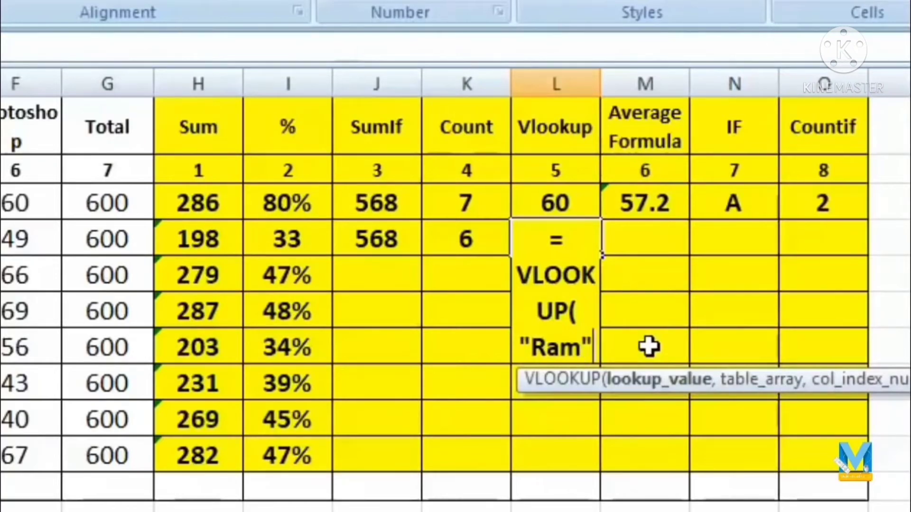
text(,)
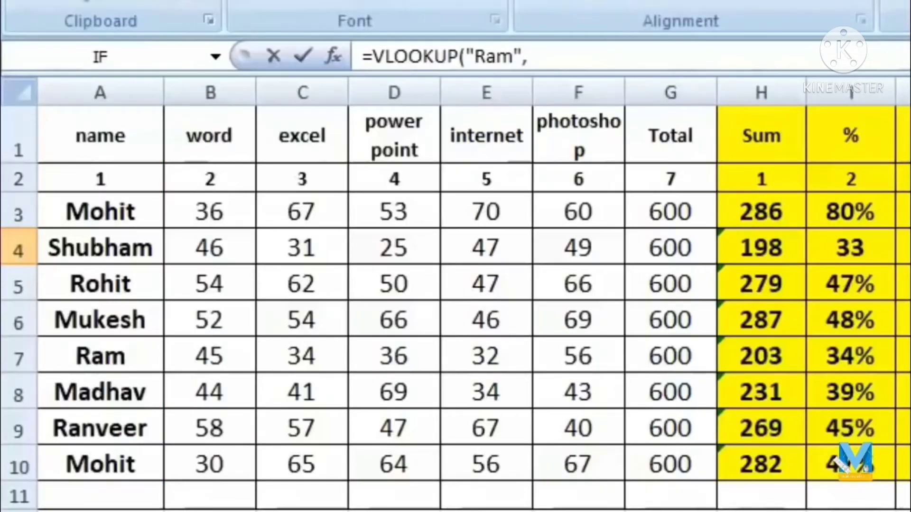
Step: Complete the L4 VLOOKUP with table range A1:G10, column index 5 and match type 0, and review the formula
click(76, 133)
drag(76, 133, 670, 480)
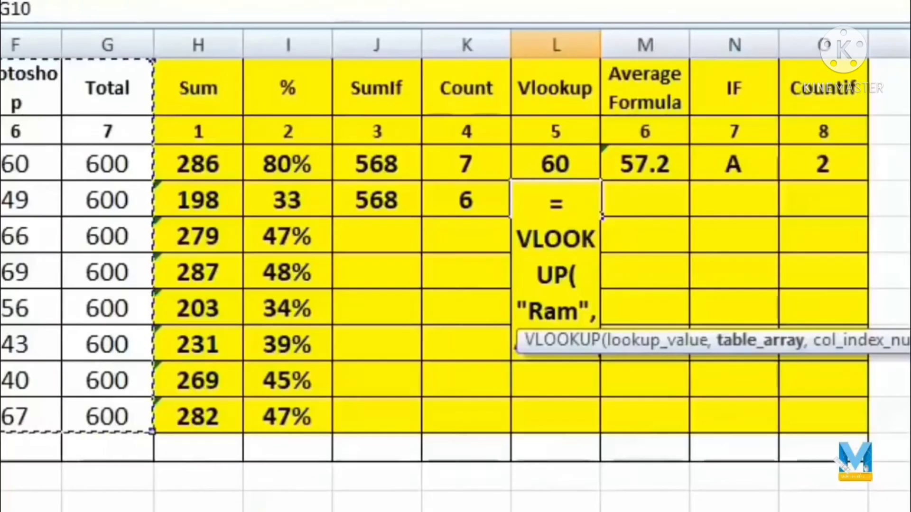
text(,)
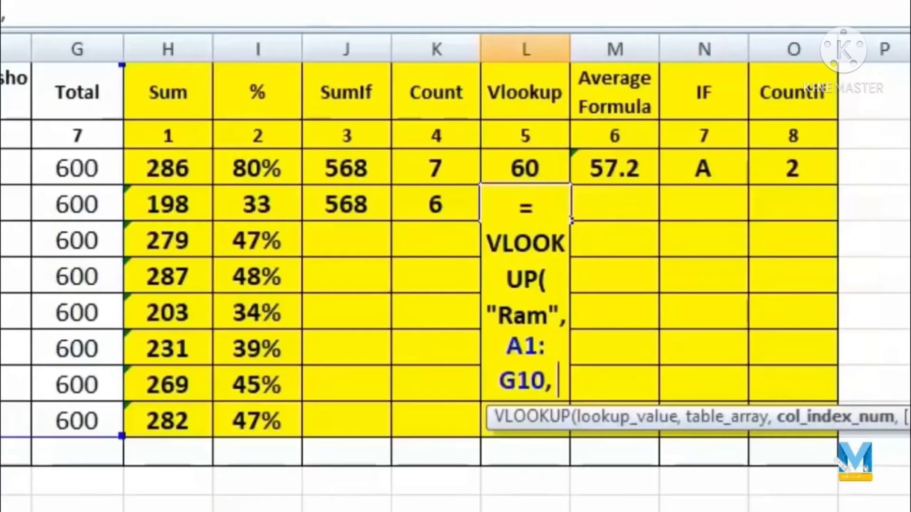
text(5, 1)
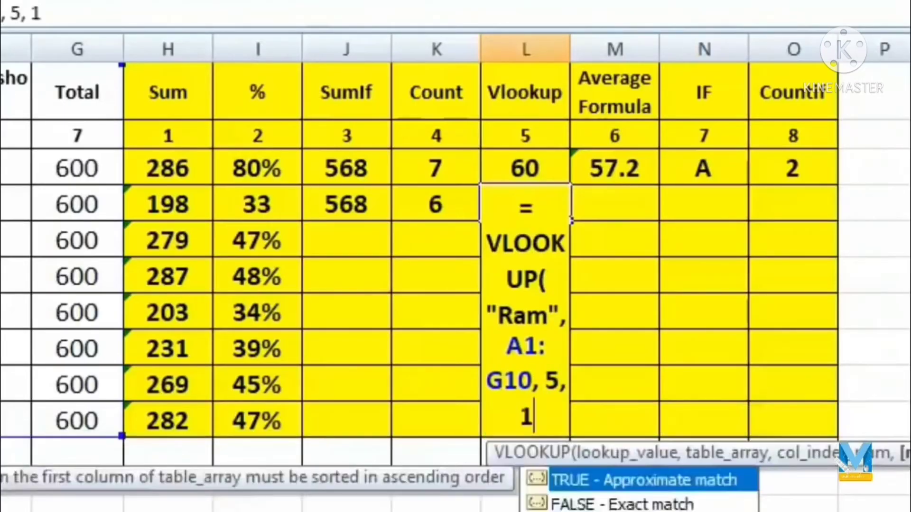
key(BackSpace)
text(0)
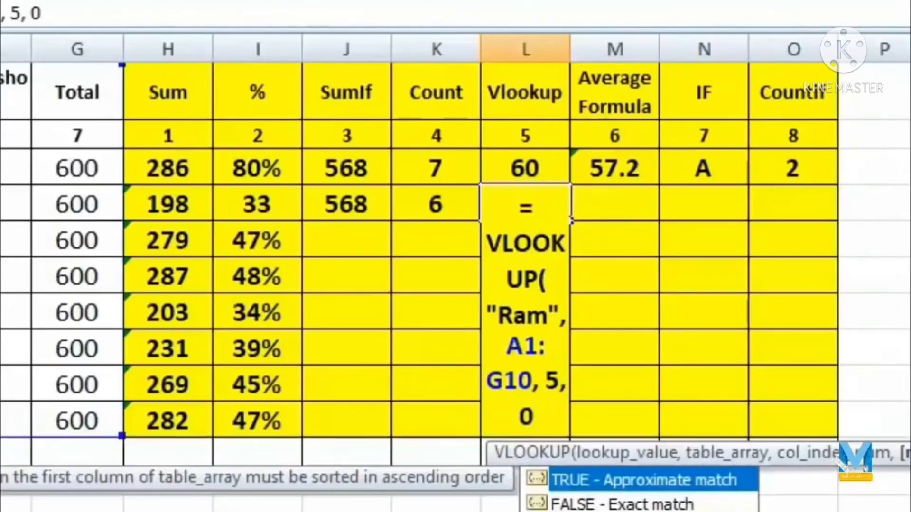
text())
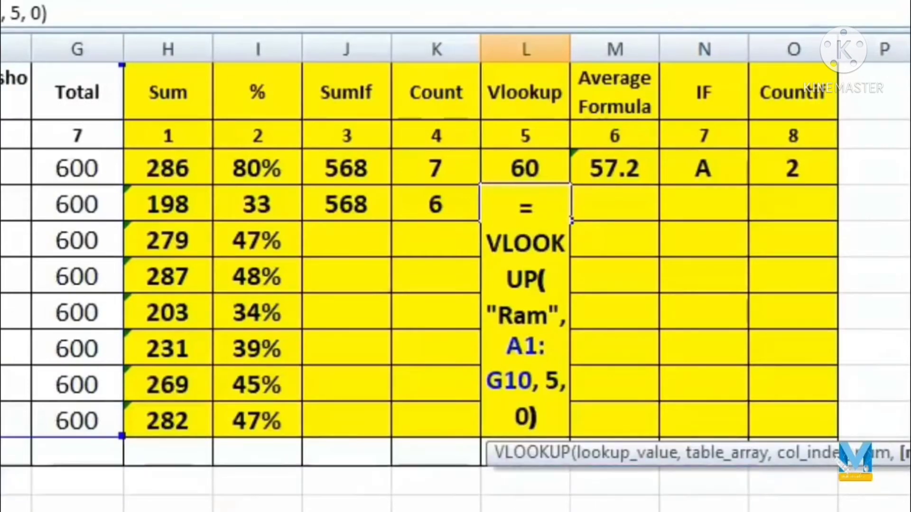
key(Return)
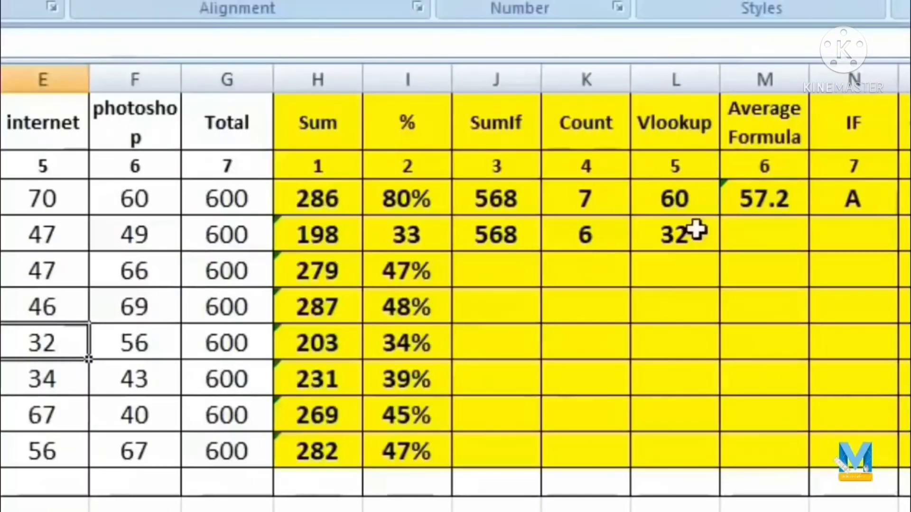
click(696, 229)
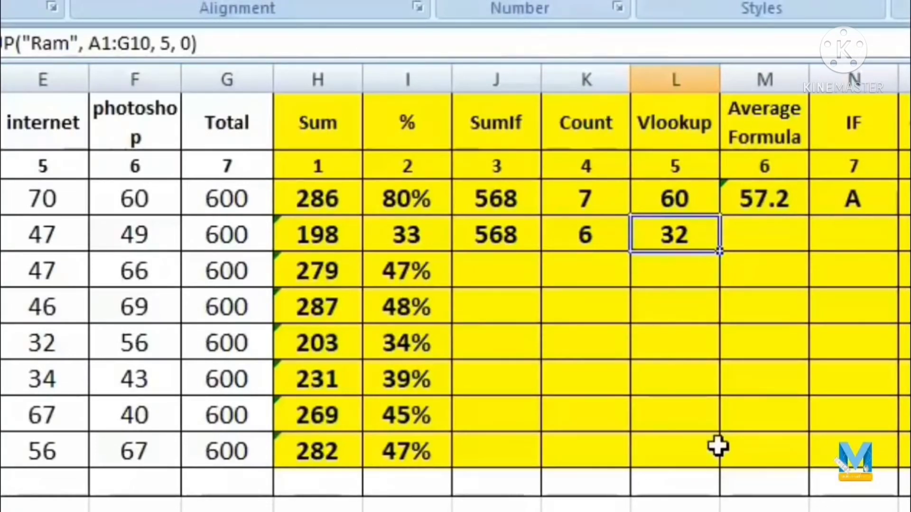
key(F2)
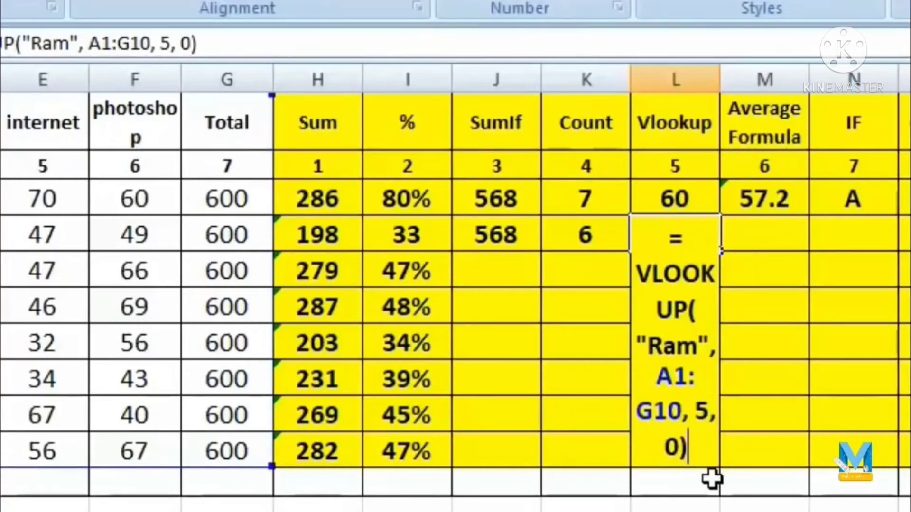
key(ctrl+Return)
Step: Enter the formula =AVERAGE(B4:F4) in cell M4 and fill it down to M10
key(Right)
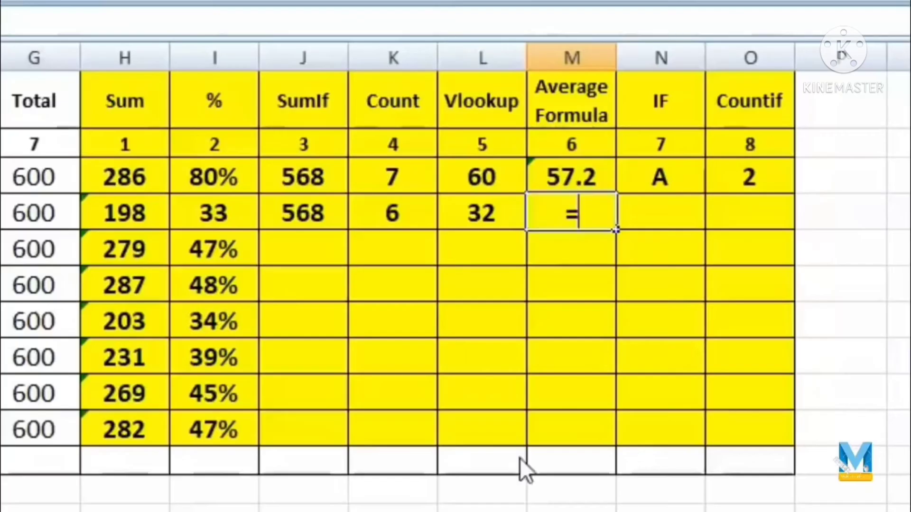
text(a)
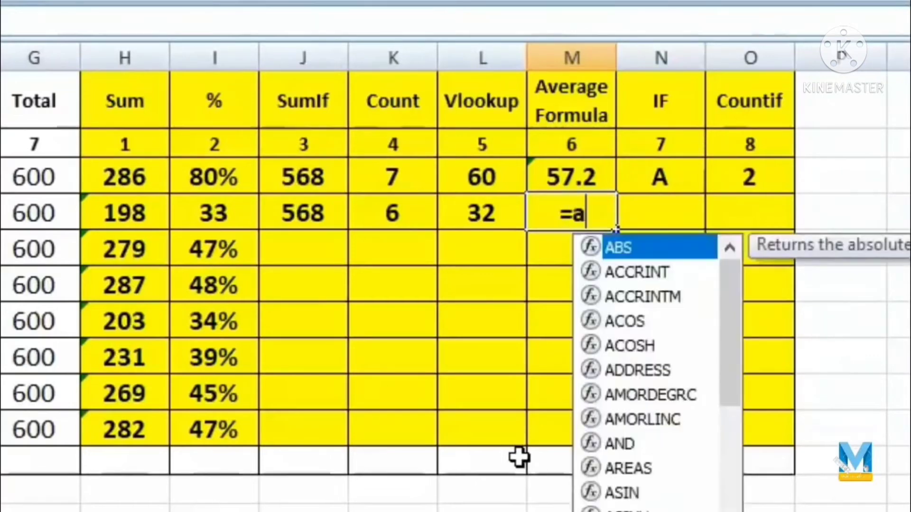
text(ve)
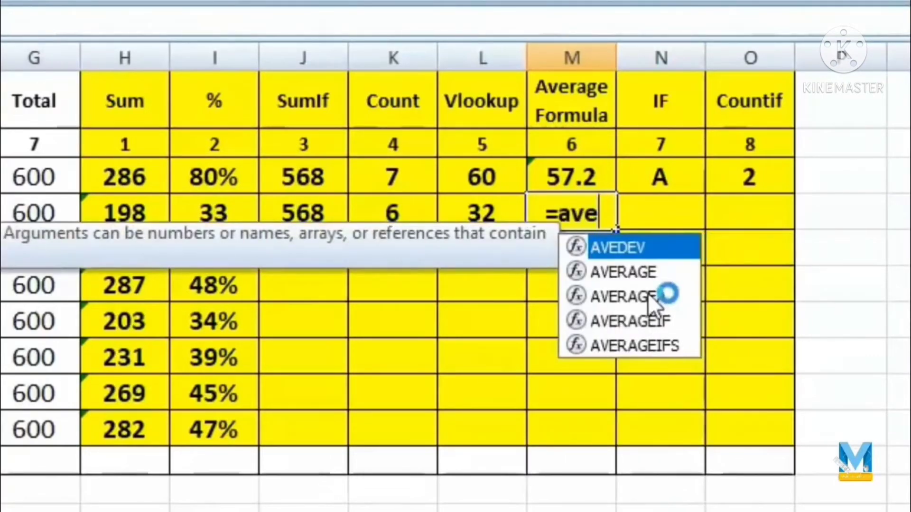
double_click(642, 273)
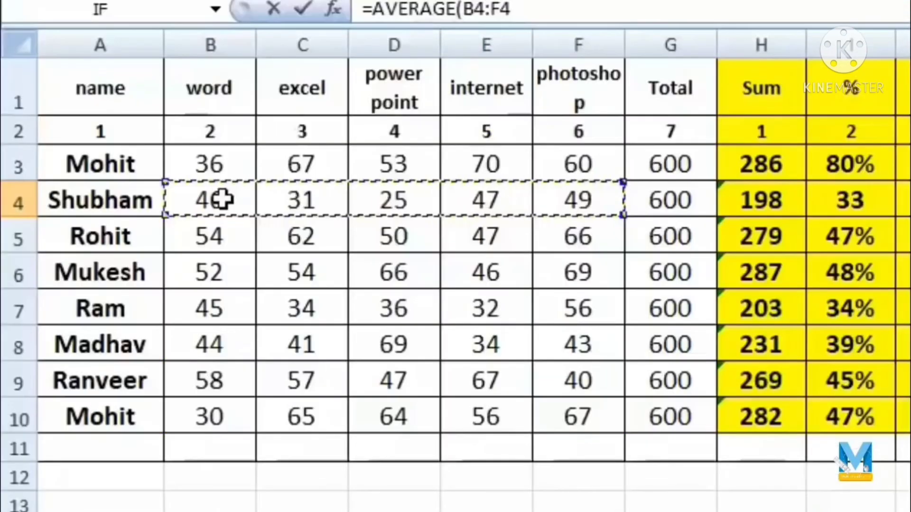
drag(223, 199, 589, 199)
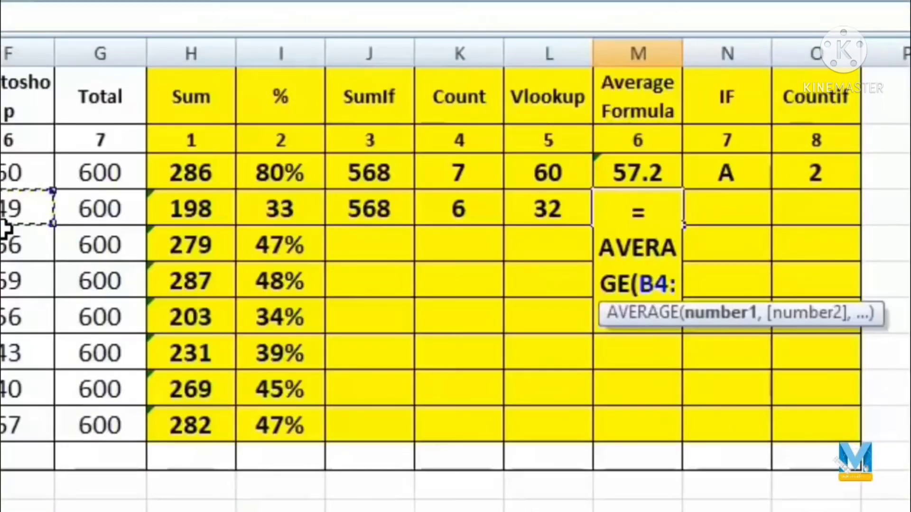
text())
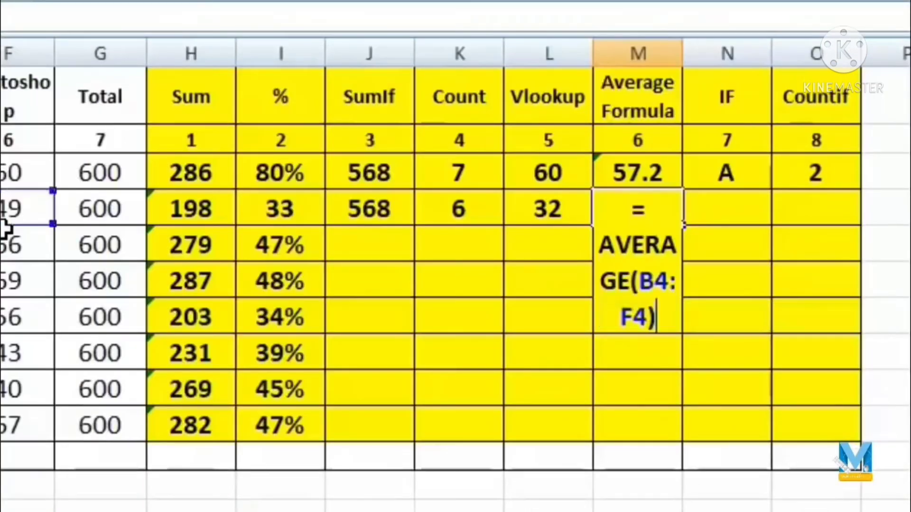
key(Return)
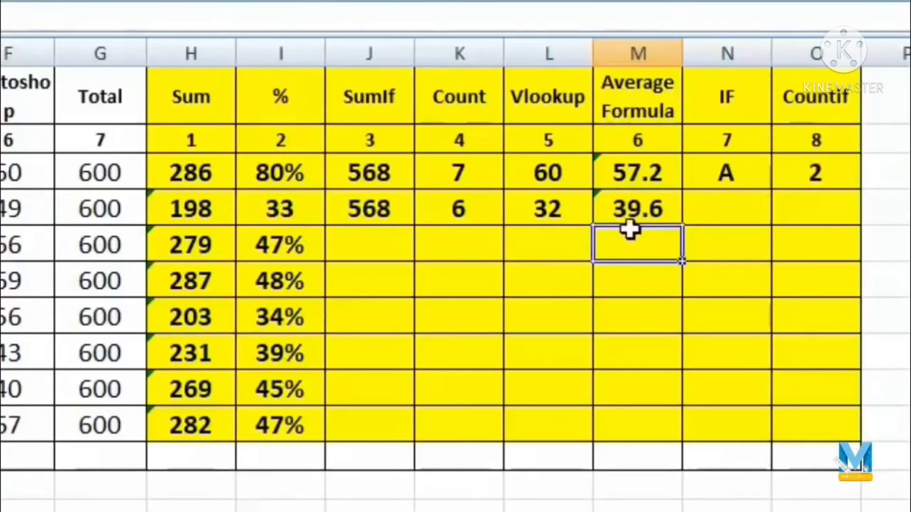
click(661, 221)
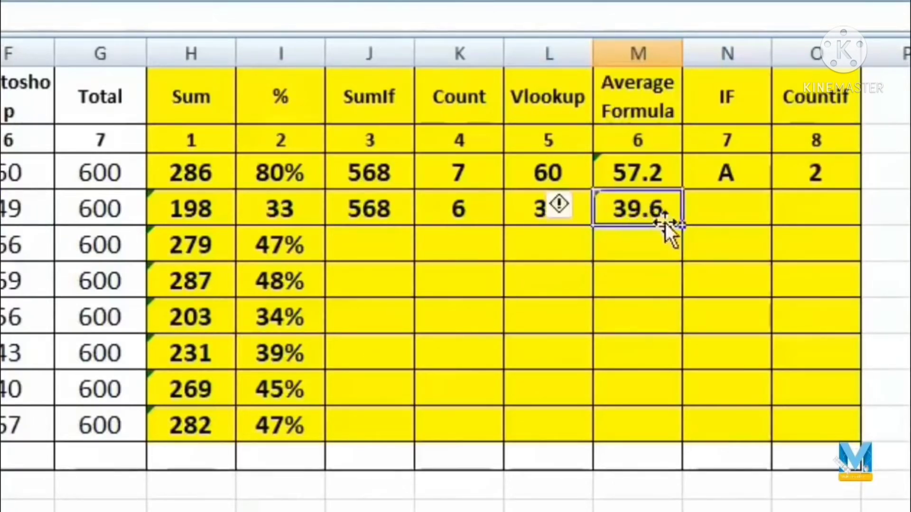
drag(683, 226, 695, 439)
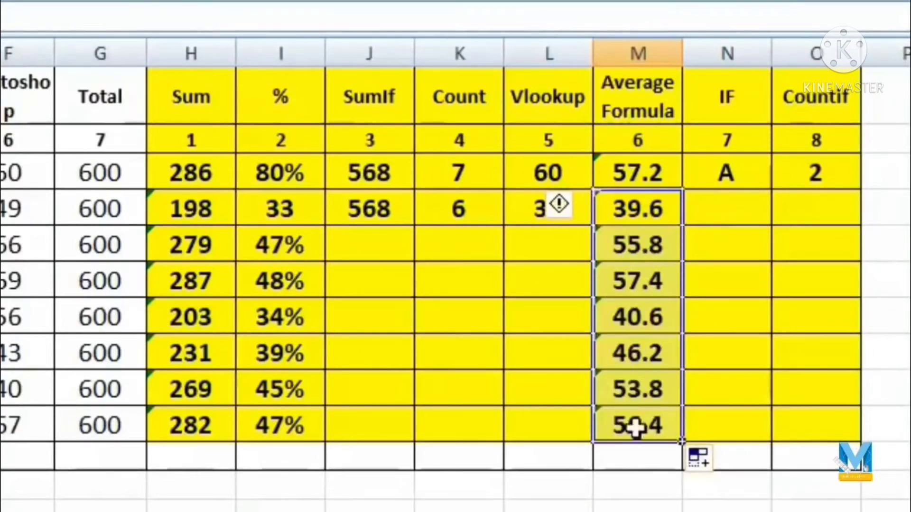
Step: Start an IF formula in cell N4 that tests I4>=75% and returns "A" when true
click(723, 215)
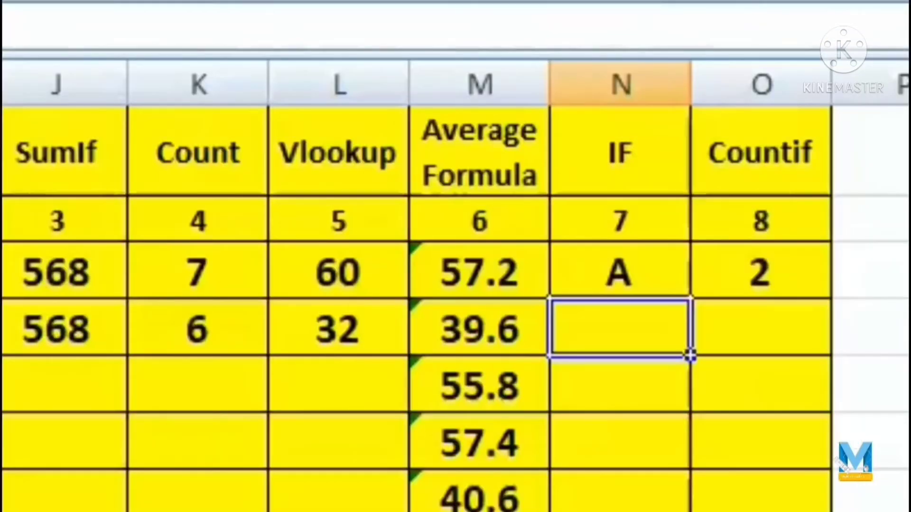
text(=)
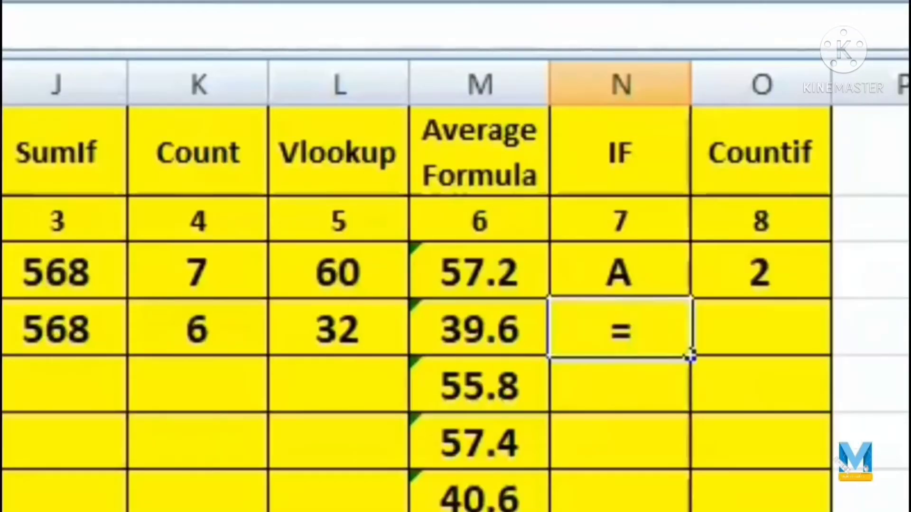
text(if()
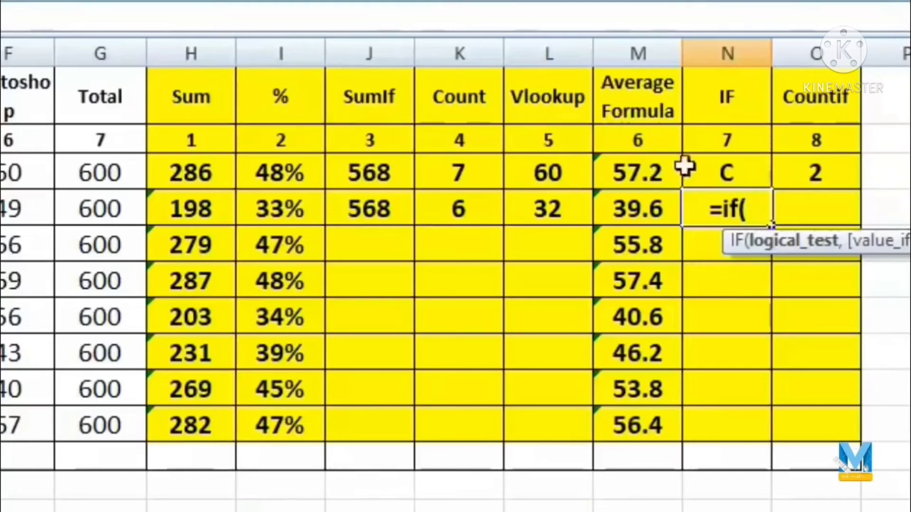
click(265, 213)
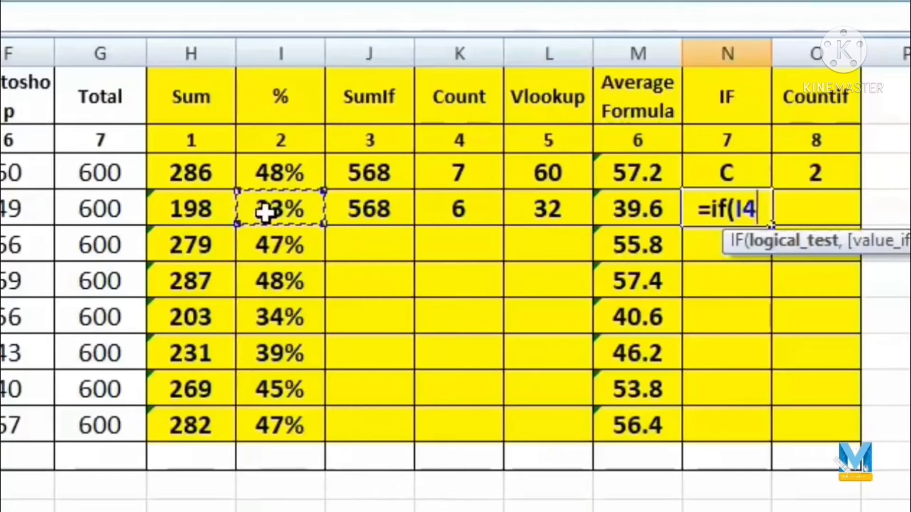
text(>)
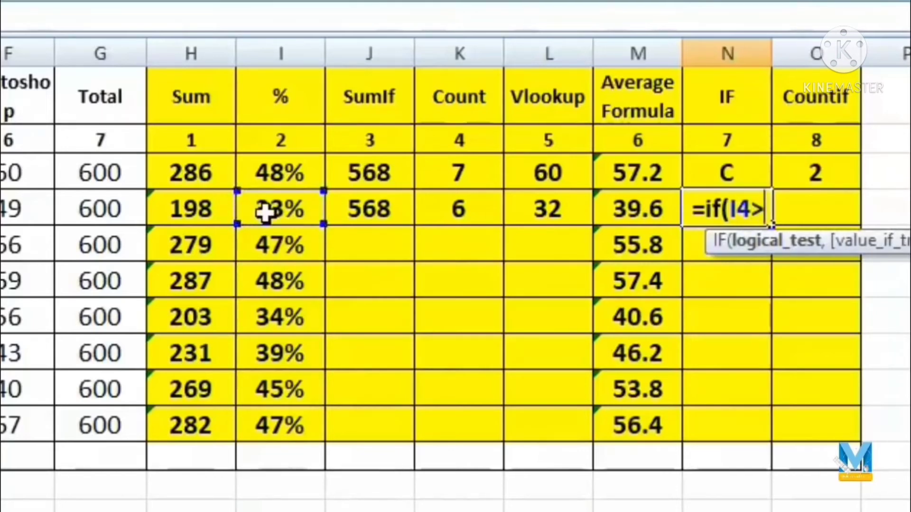
text(=)
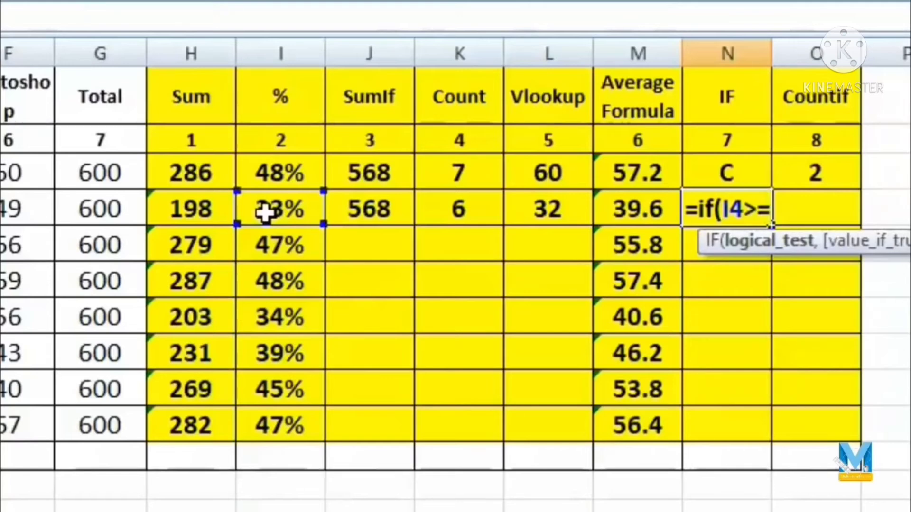
text(75)
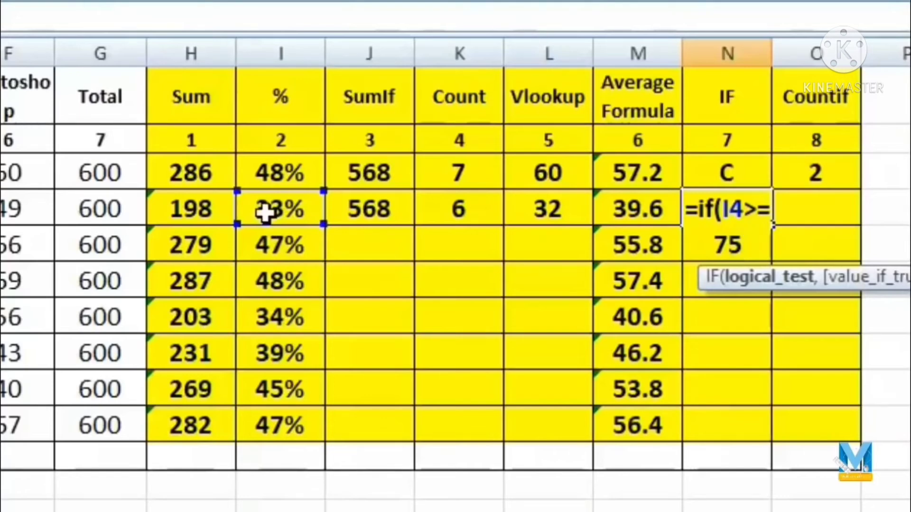
text(%)
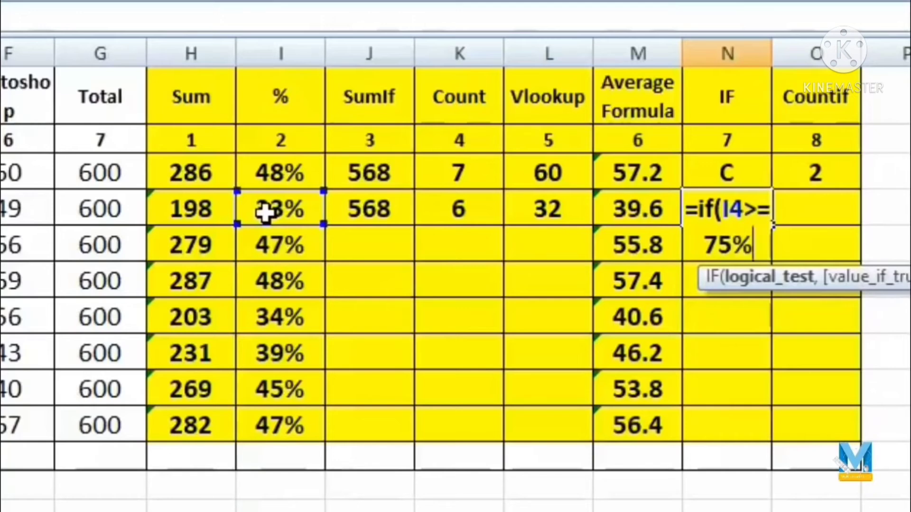
text(,)
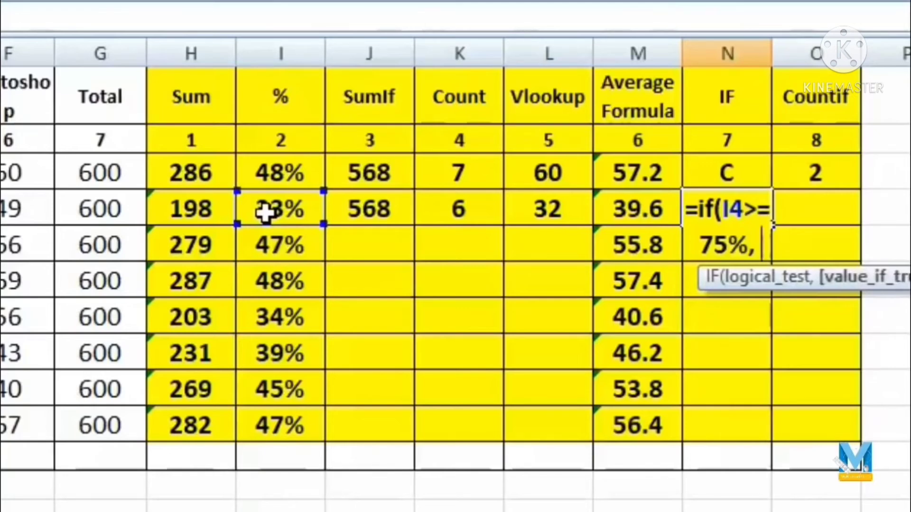
text( ")
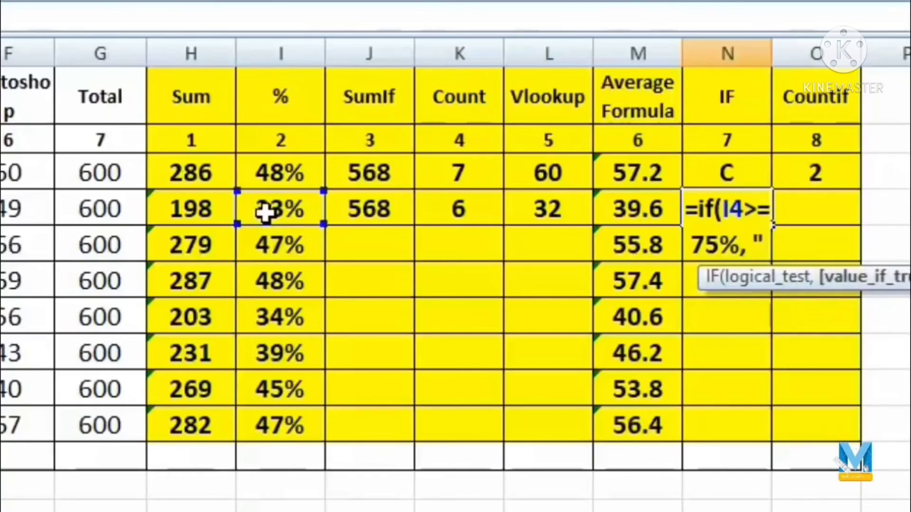
text(A")
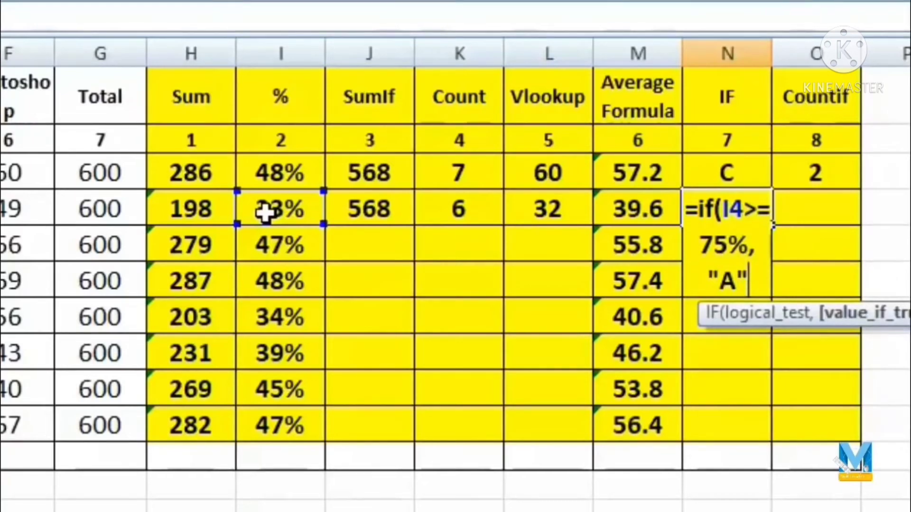
text(,)
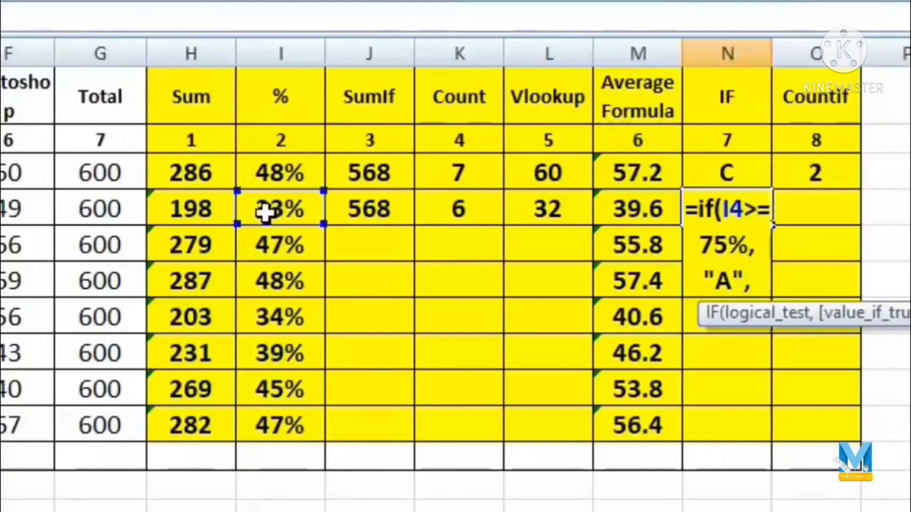
Step: Nest a second IF in the N4 formula that tests I4>=60% and returns "B" when true
text( if()
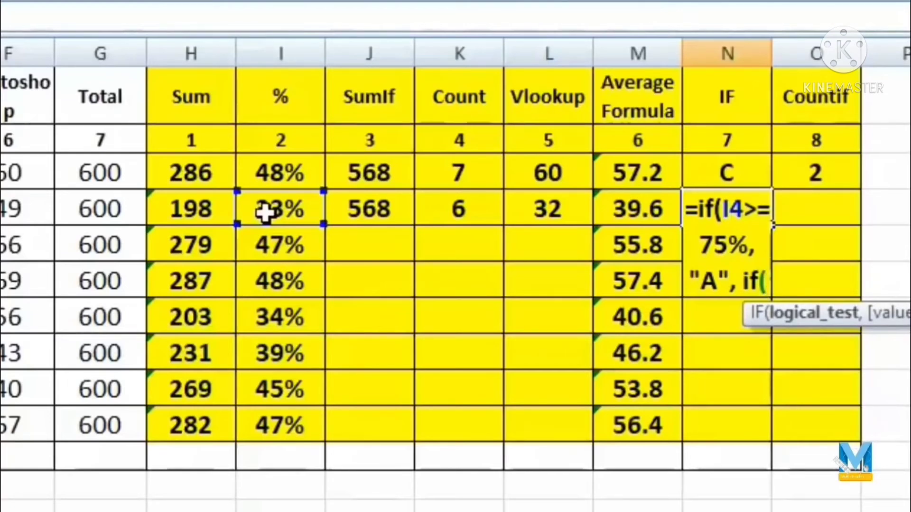
click(291, 209)
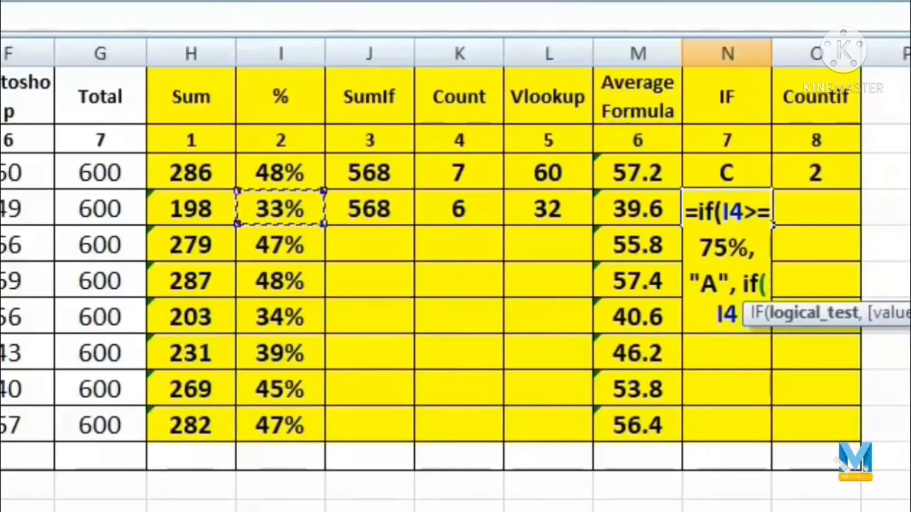
text(>)
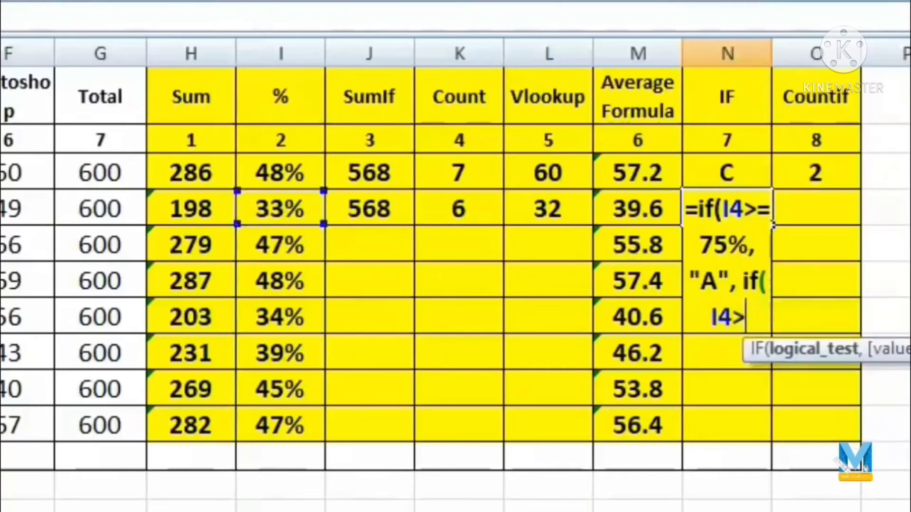
text(+)
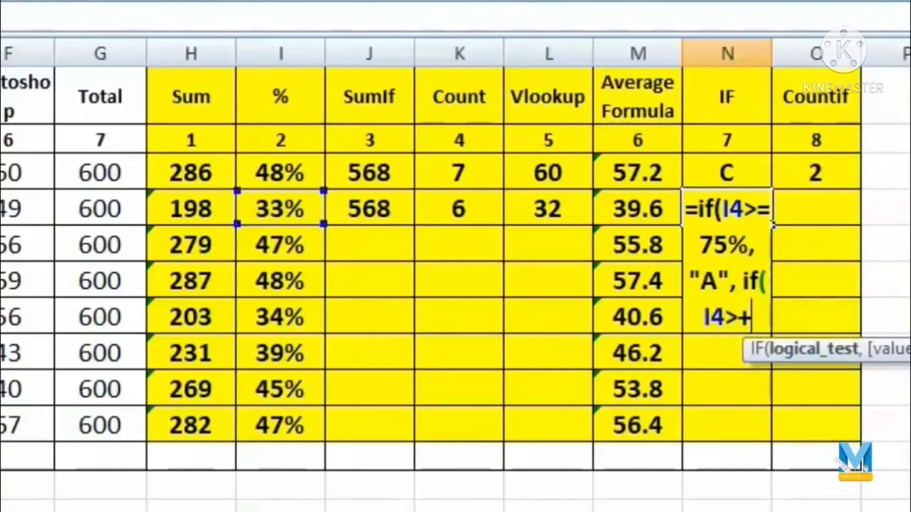
key(BackSpace)
text(=60)
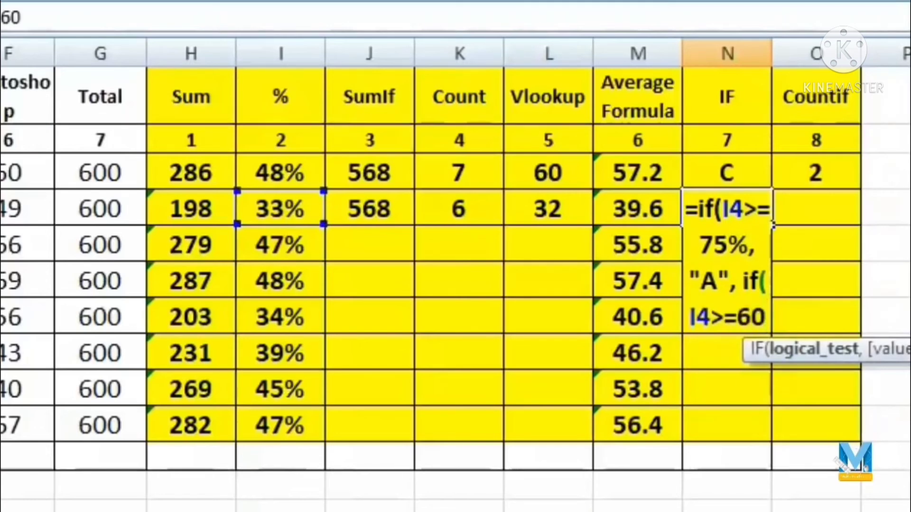
text(%)
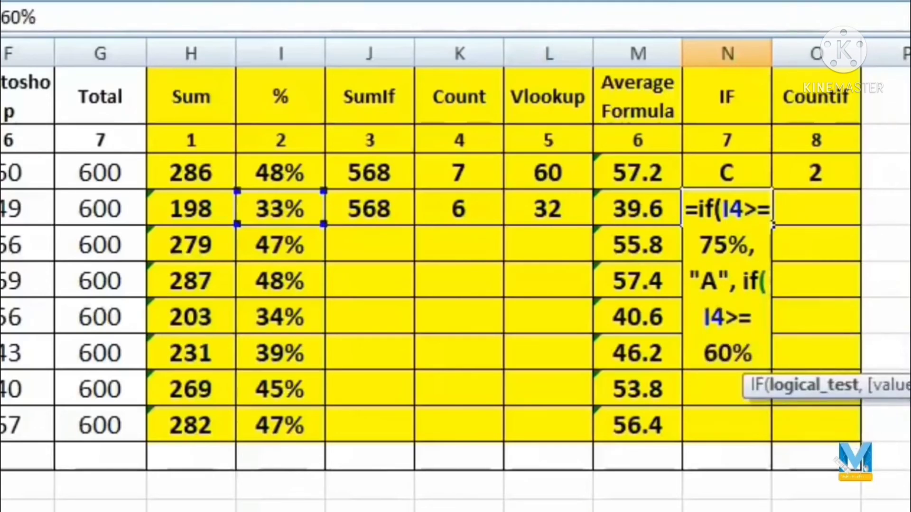
text(, "B)
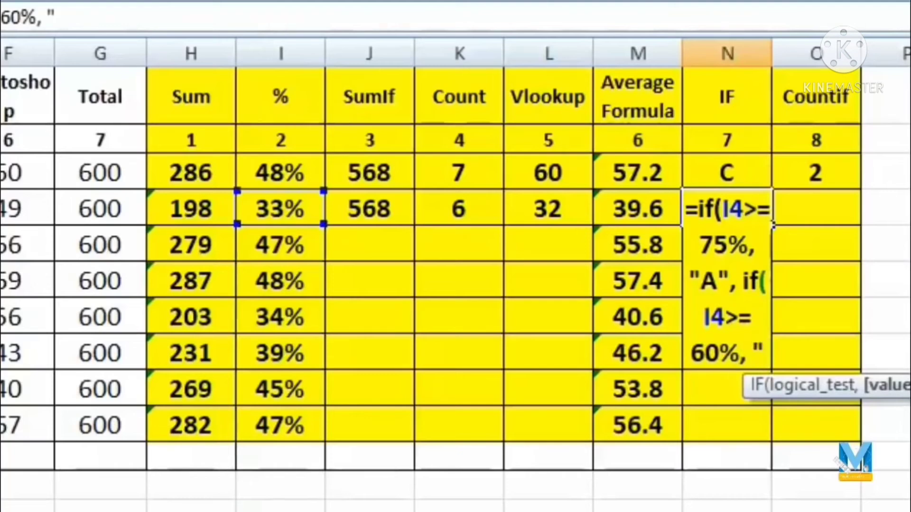
text(")
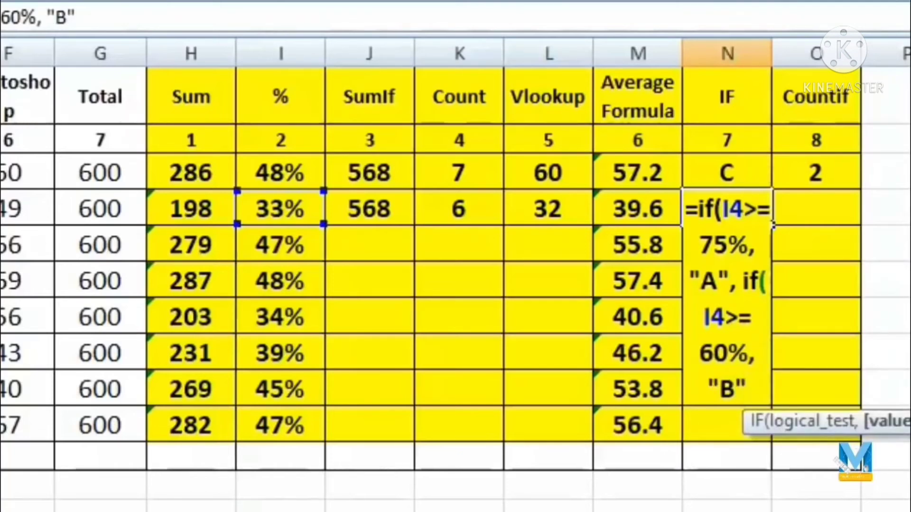
text(,)
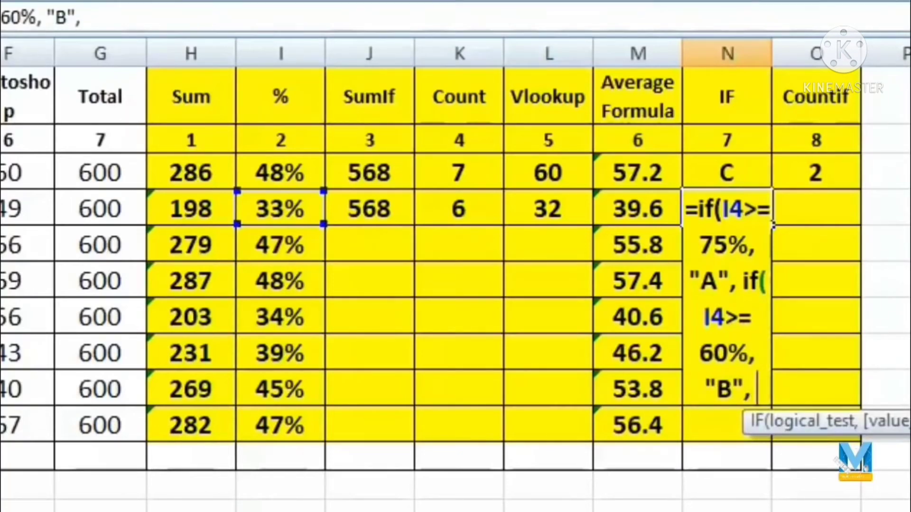
Step: Nest a third IF in the N4 formula that tests I4>=45% and returns "C" when true
text( if)
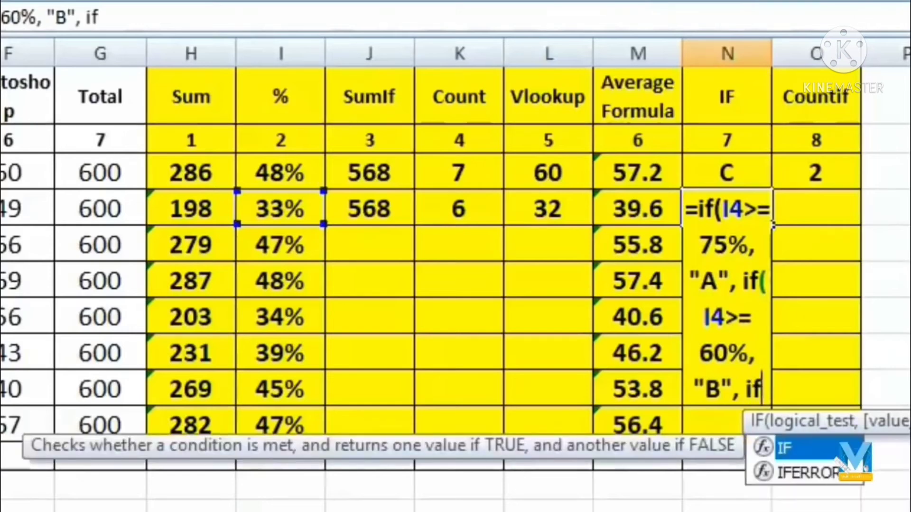
text(()
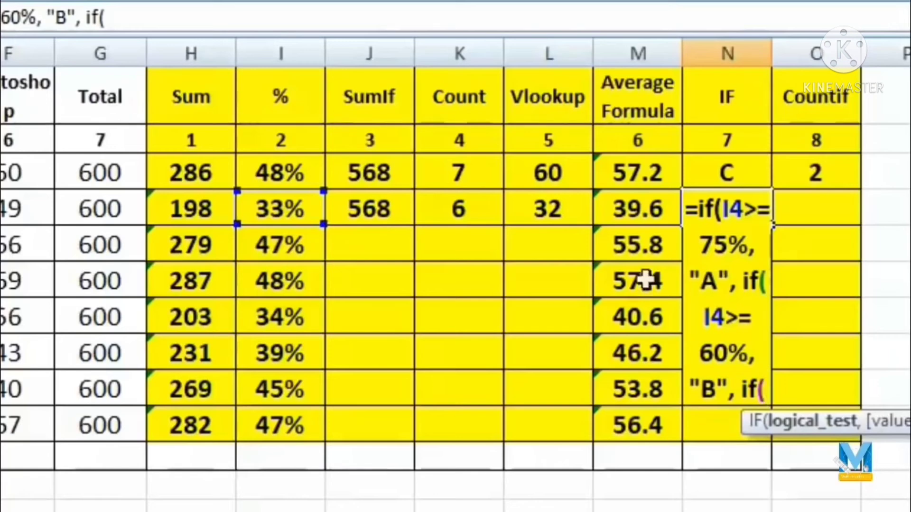
click(283, 209)
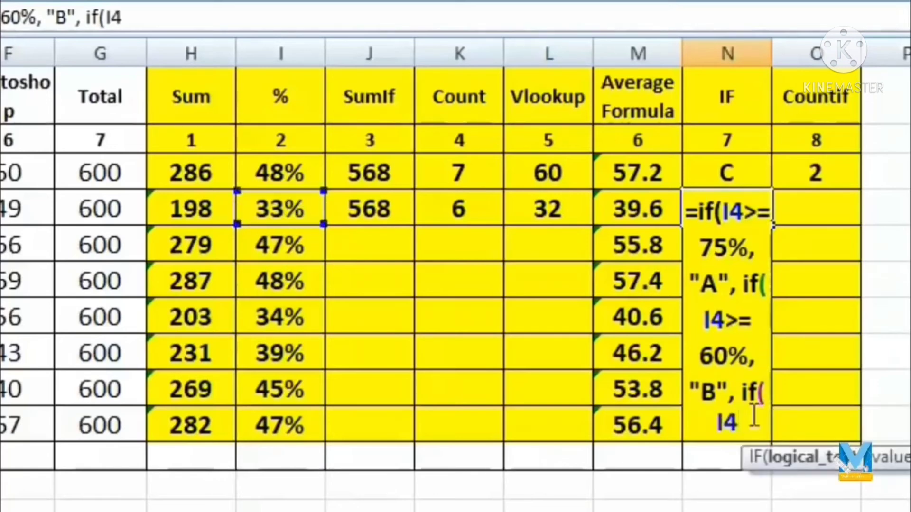
text(>)
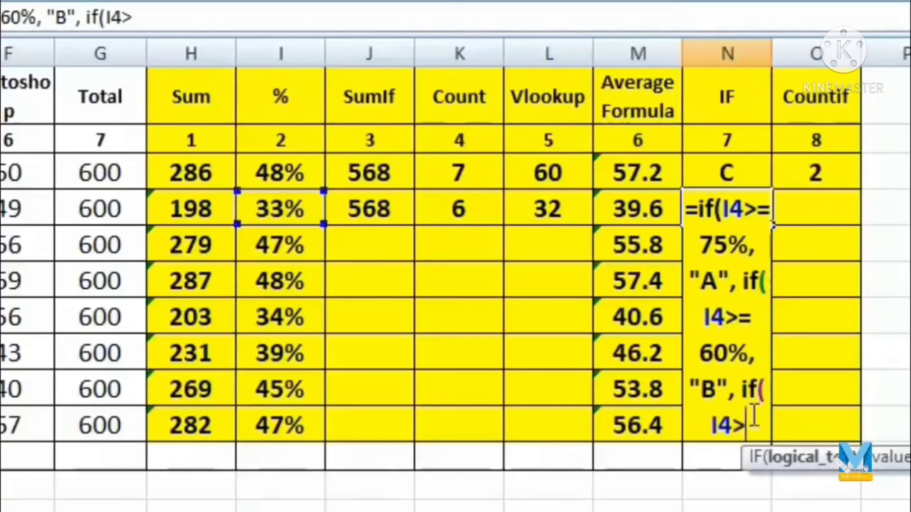
text(=)
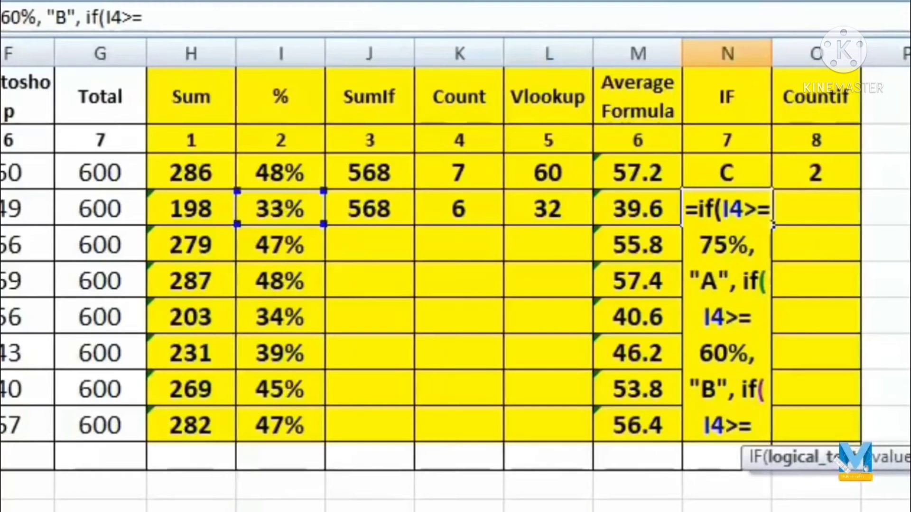
text(45)
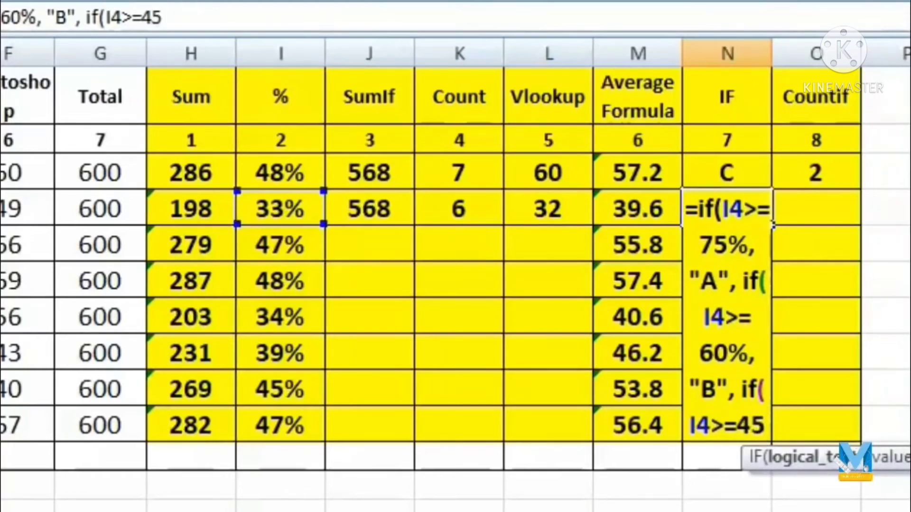
text(%,)
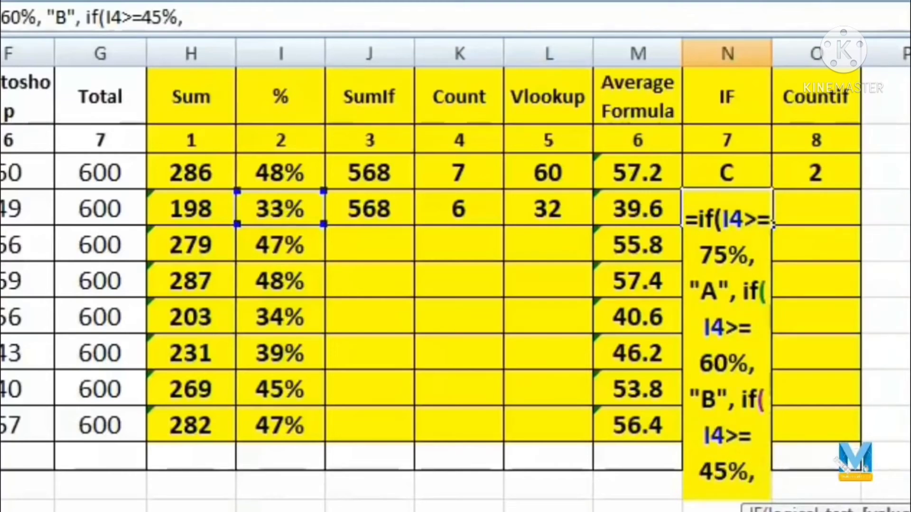
text( "C")
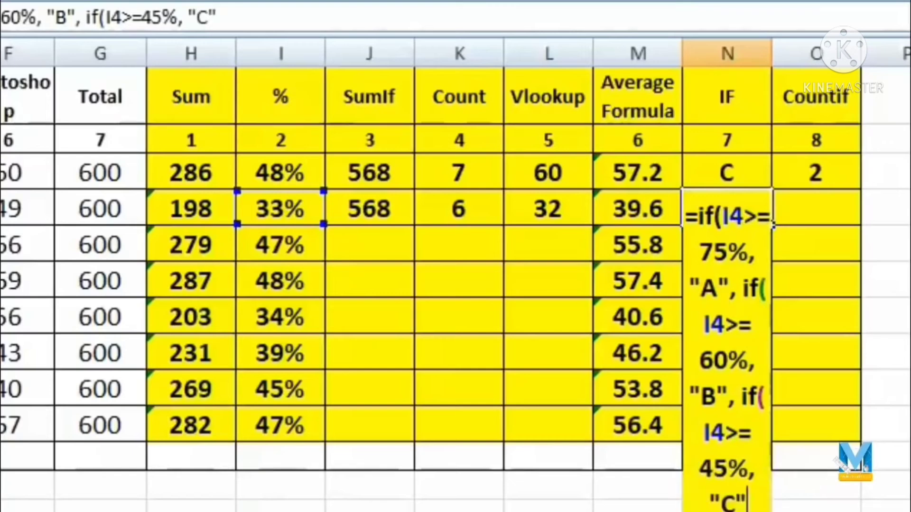
text(,)
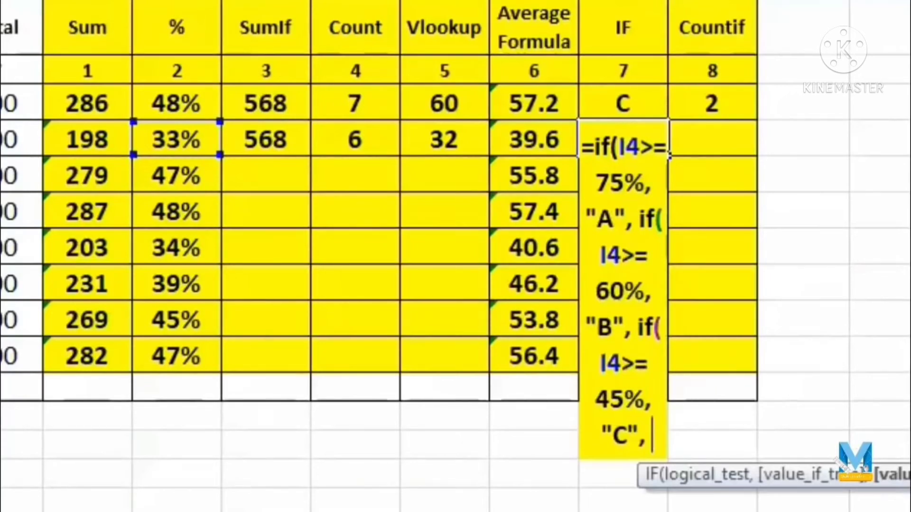
Step: Complete the nested IF formula in N4 with "D" as the final false value, close all three parentheses, and reselect the cell
text(")
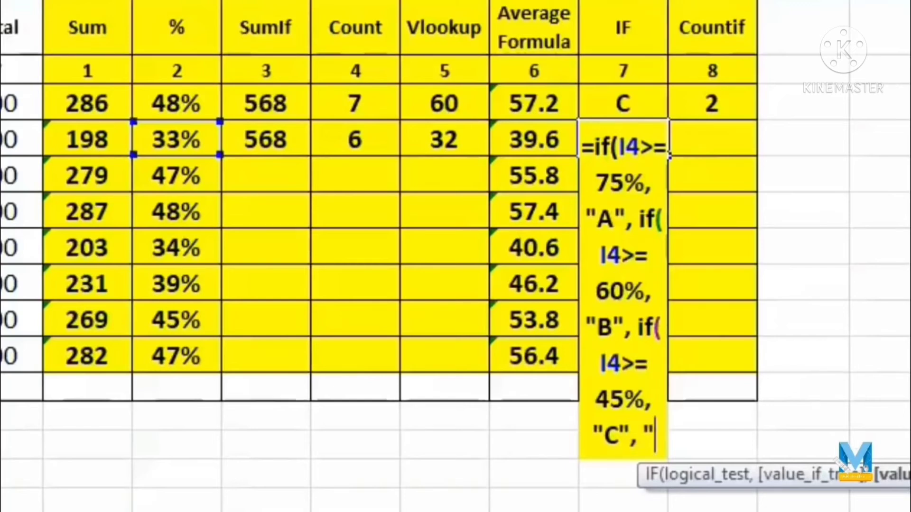
text(D")
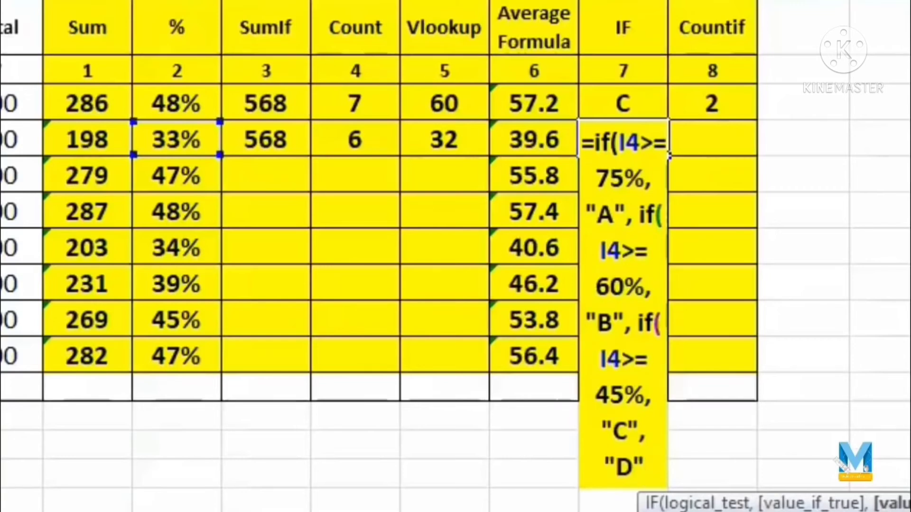
text())))
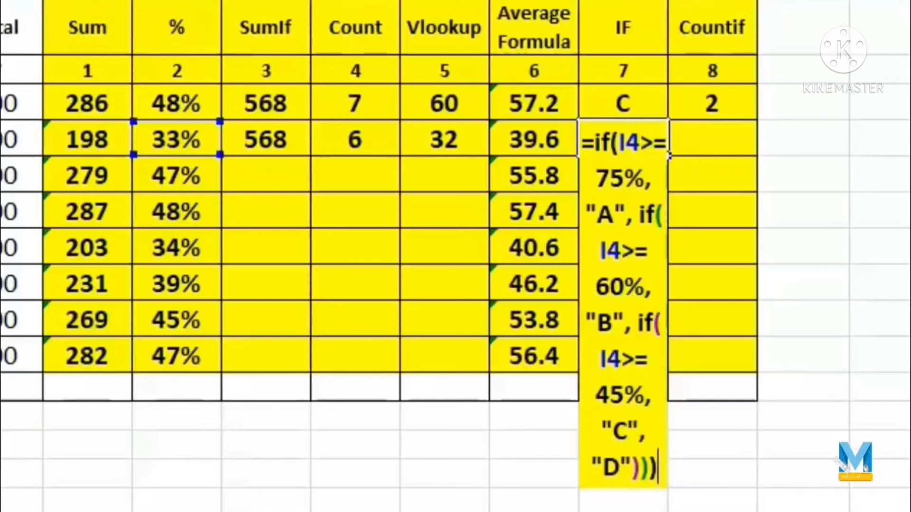
key(Return)
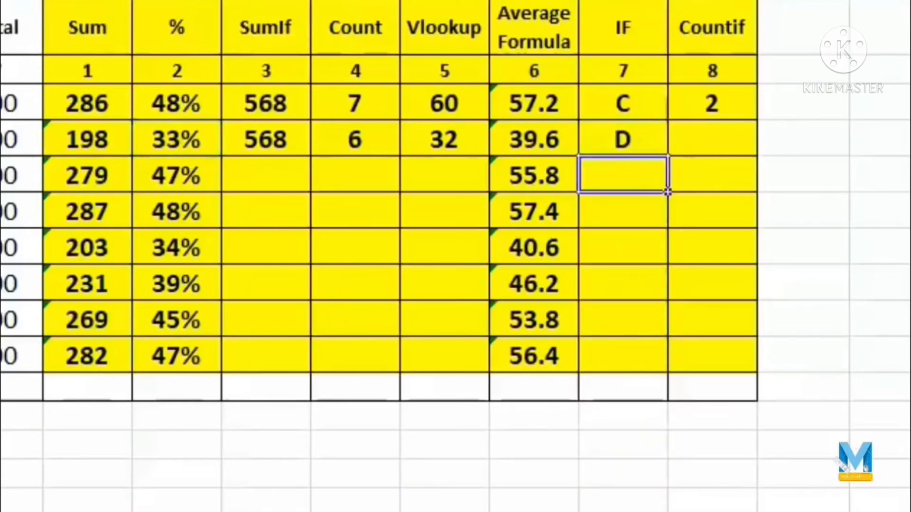
click(635, 147)
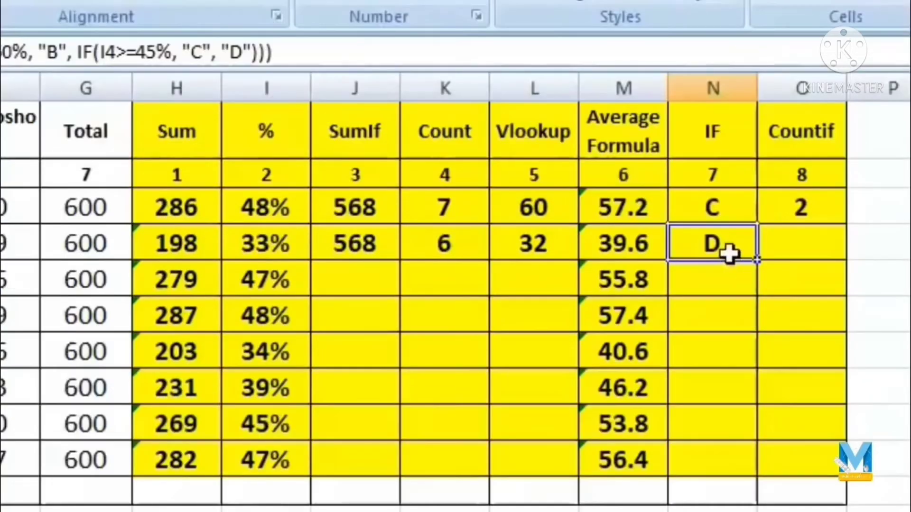
Step: Fill the nested IF grade formula from N4 down through N10
click(297, 249)
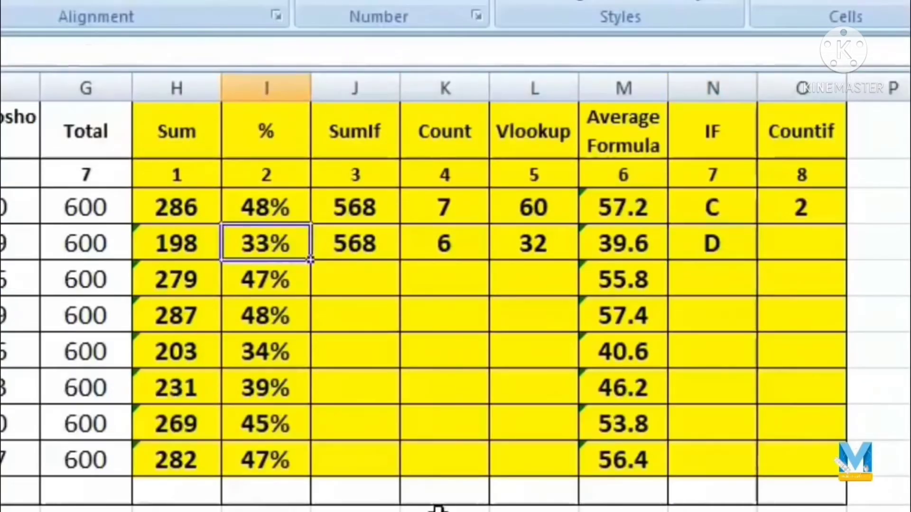
click(738, 249)
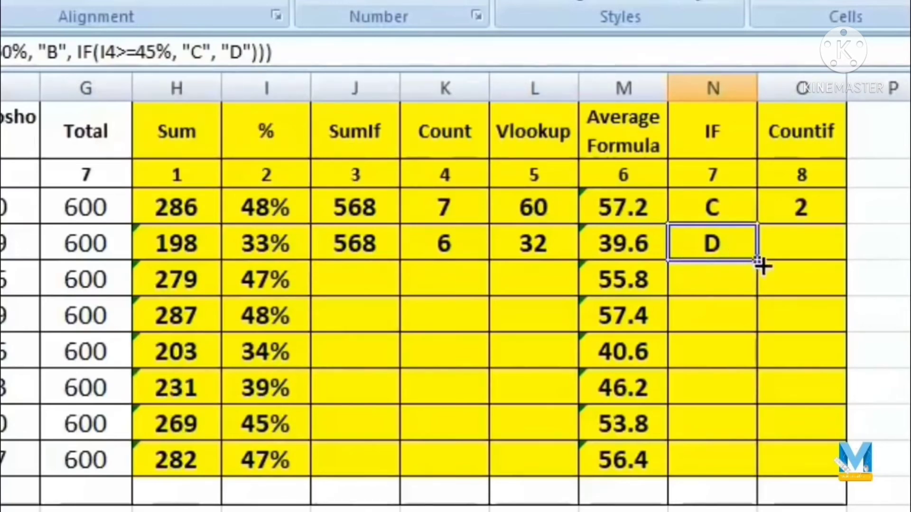
drag(757, 260, 755, 476)
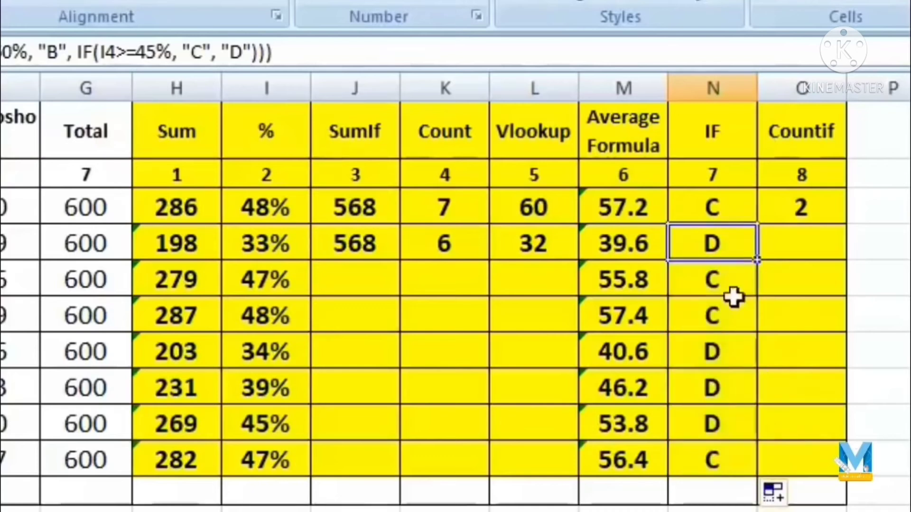
Step: Compare the IF grades in N5 to N9 with the matching percentages in column I
click(727, 275)
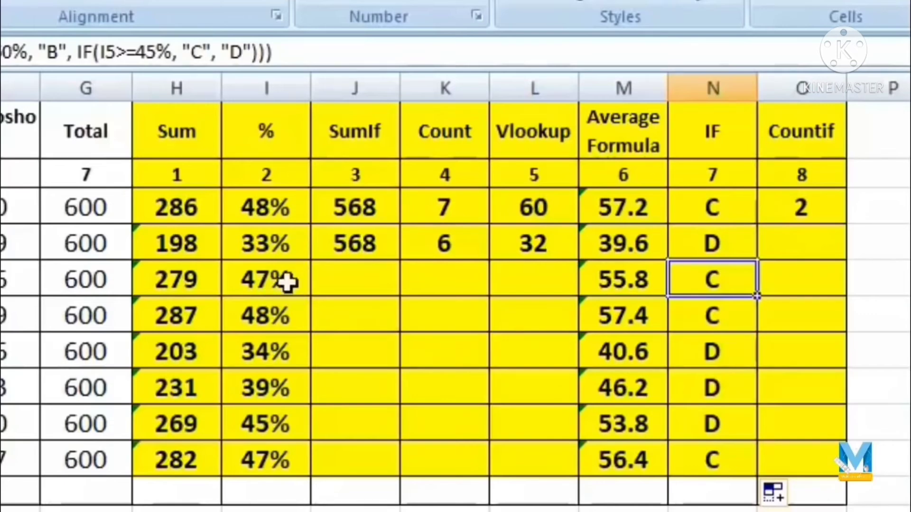
click(727, 318)
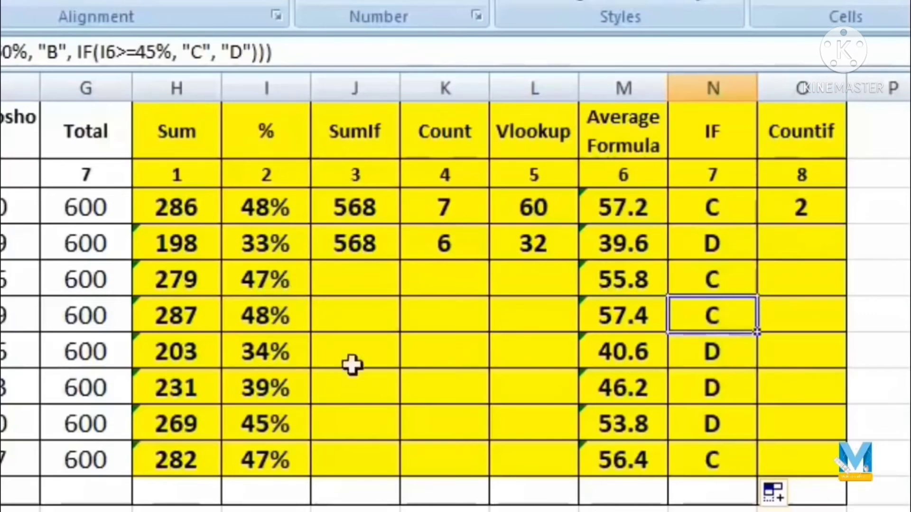
click(287, 348)
click(715, 350)
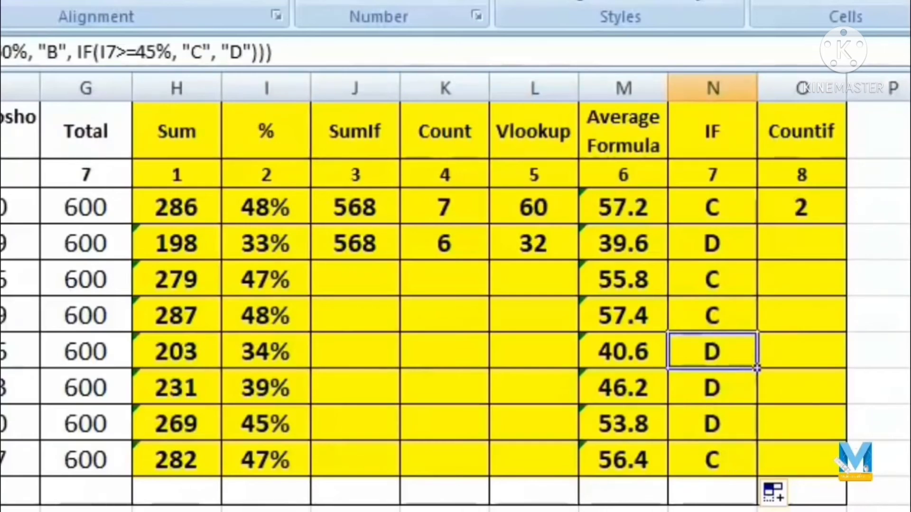
click(9, 511)
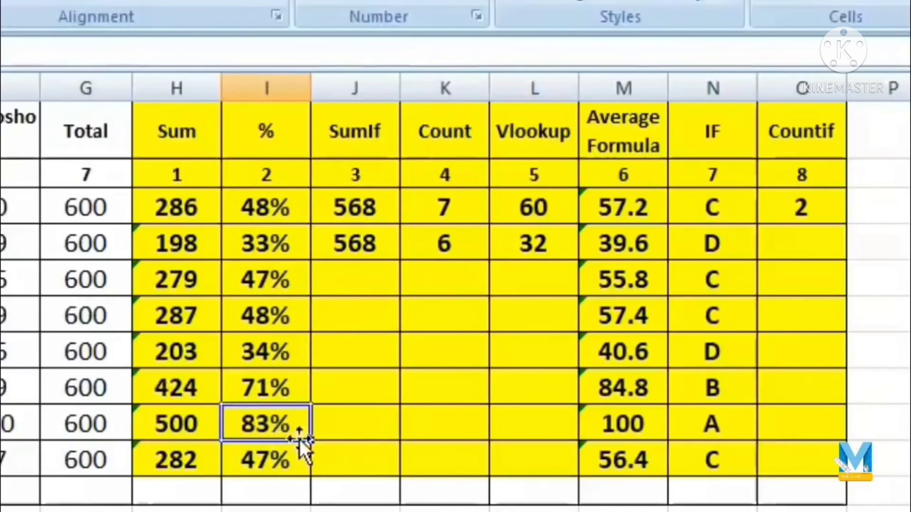
click(743, 429)
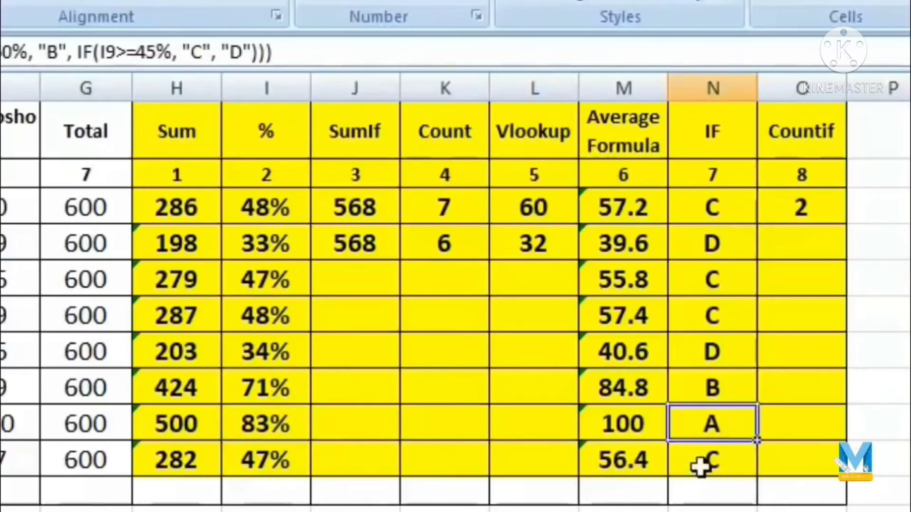
click(266, 385)
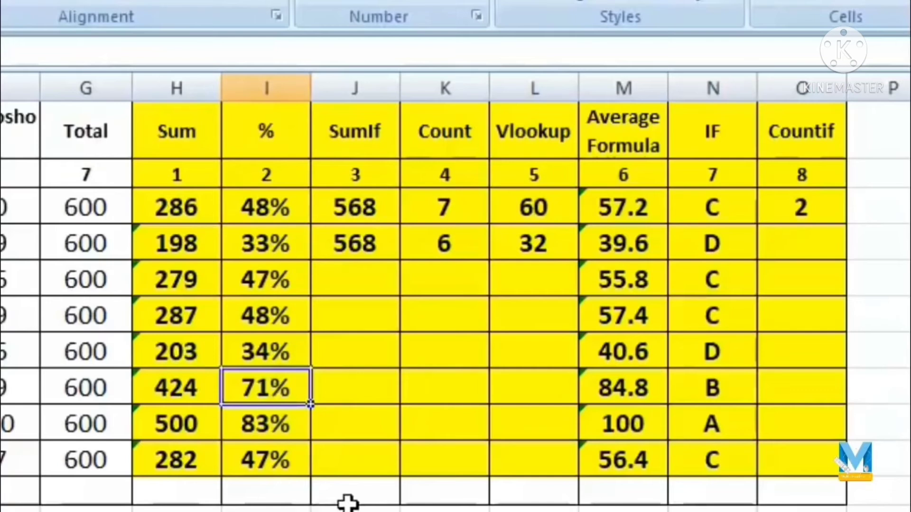
click(689, 386)
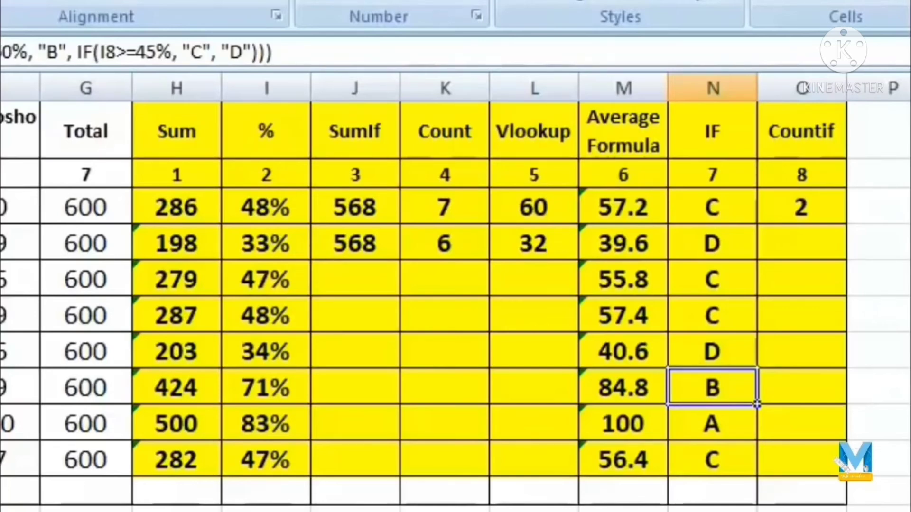
Step: Enter a COUNTIF formula in O4 that counts the cells in B3:G10 matching "70", and reselect the cell
click(801, 243)
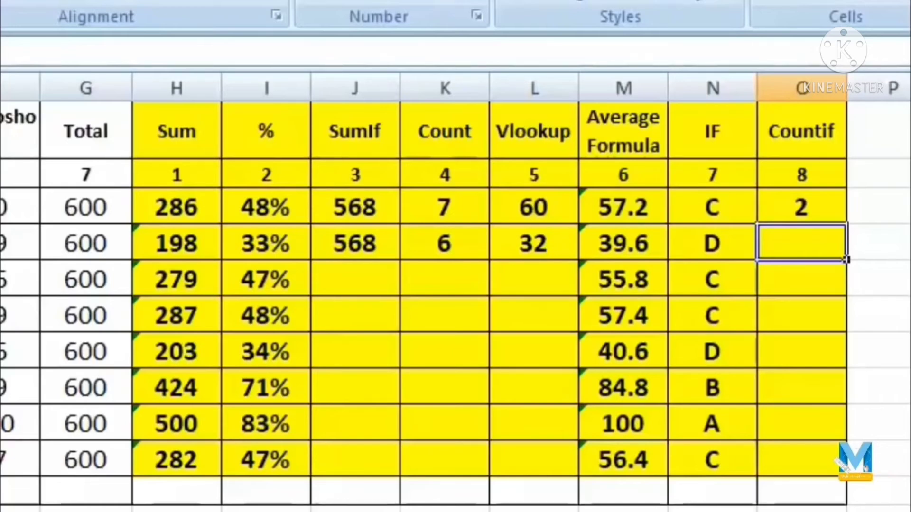
text(=)
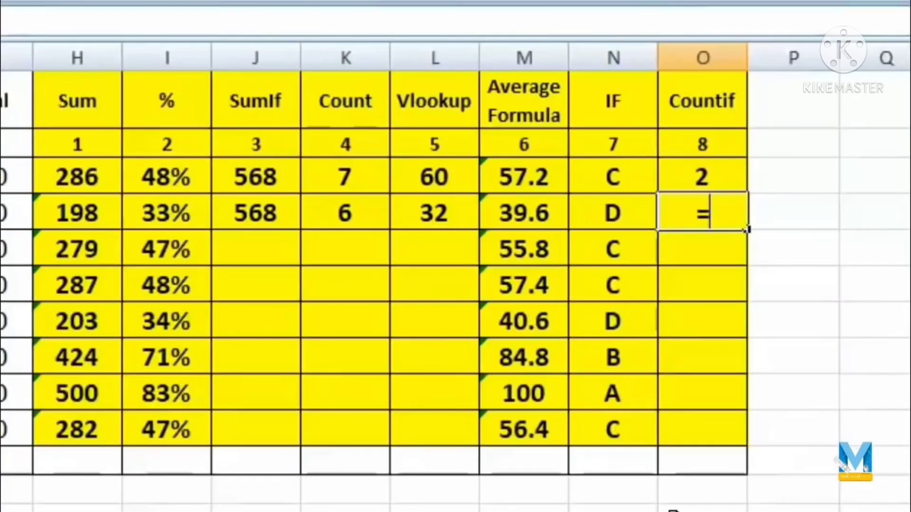
text(count)
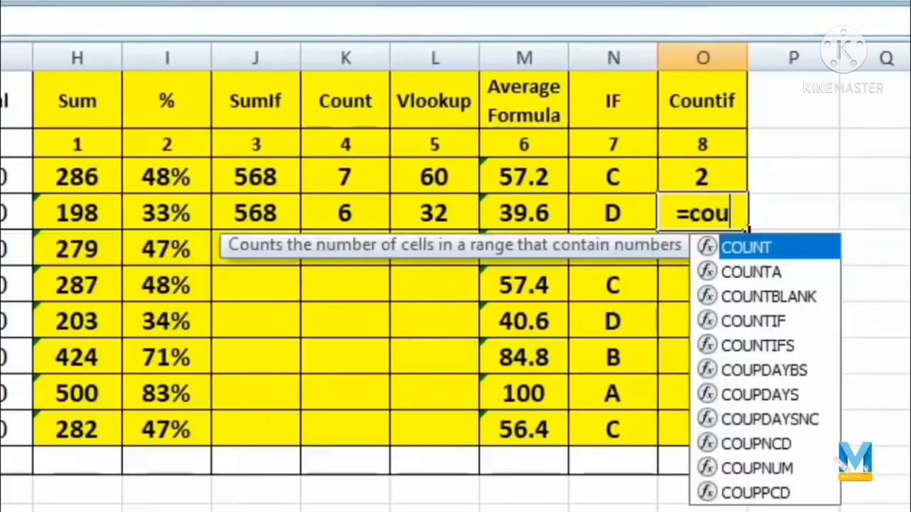
text(if()
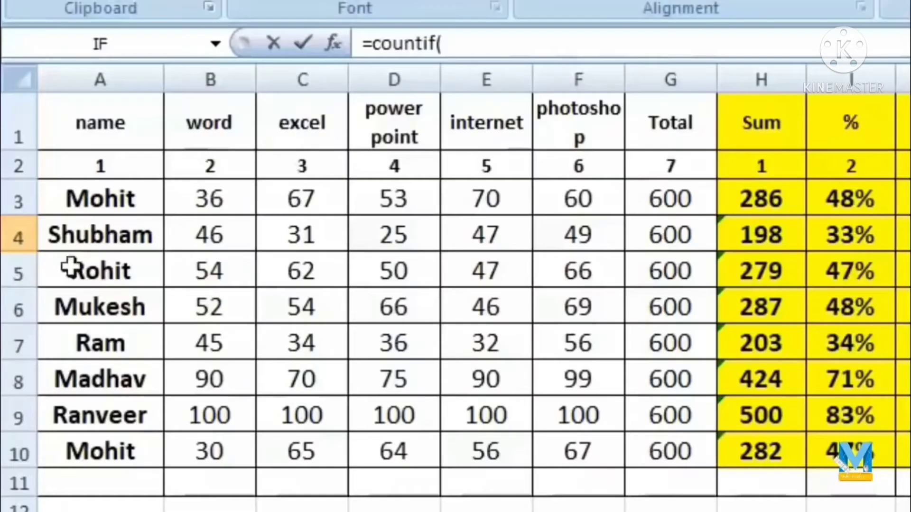
drag(208, 198, 660, 446)
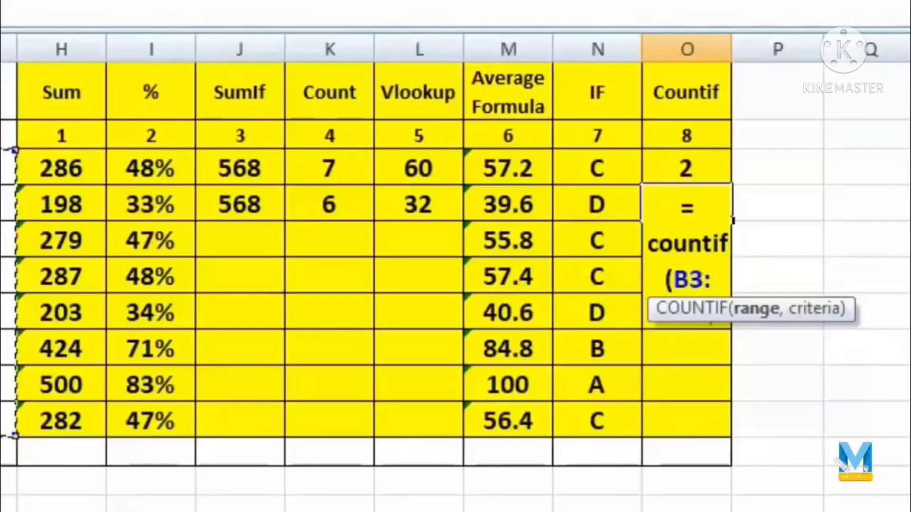
text(,)
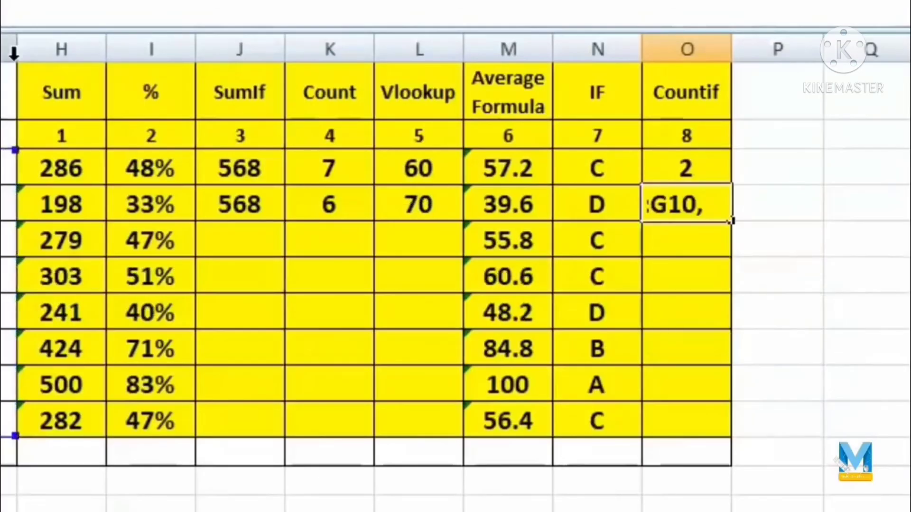
text("70)
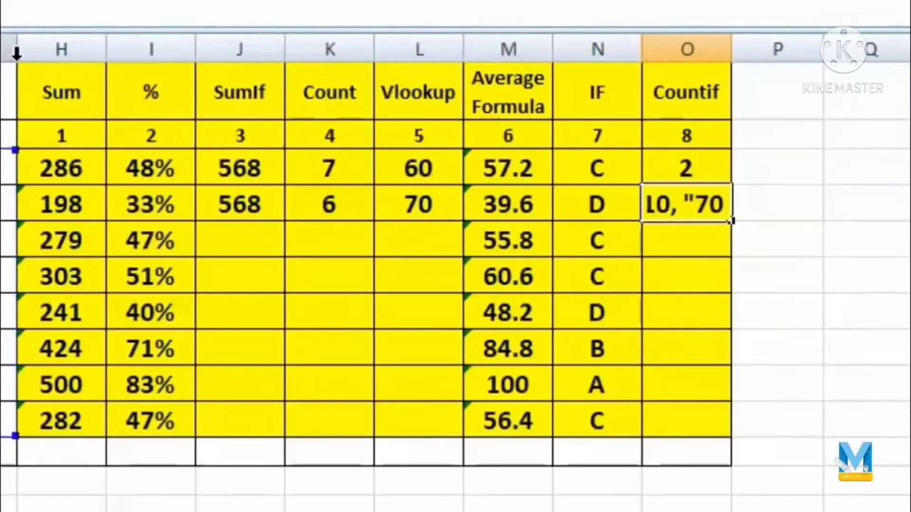
text("))
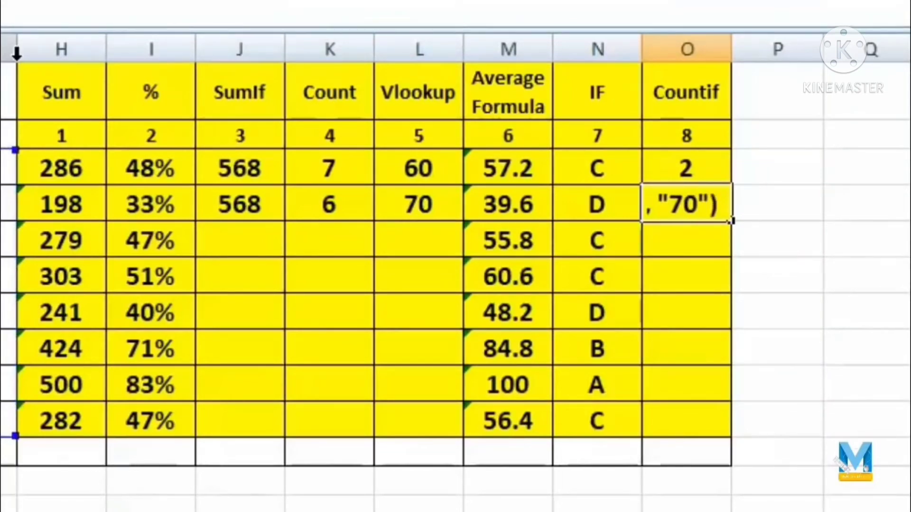
key(Return)
key(Up)
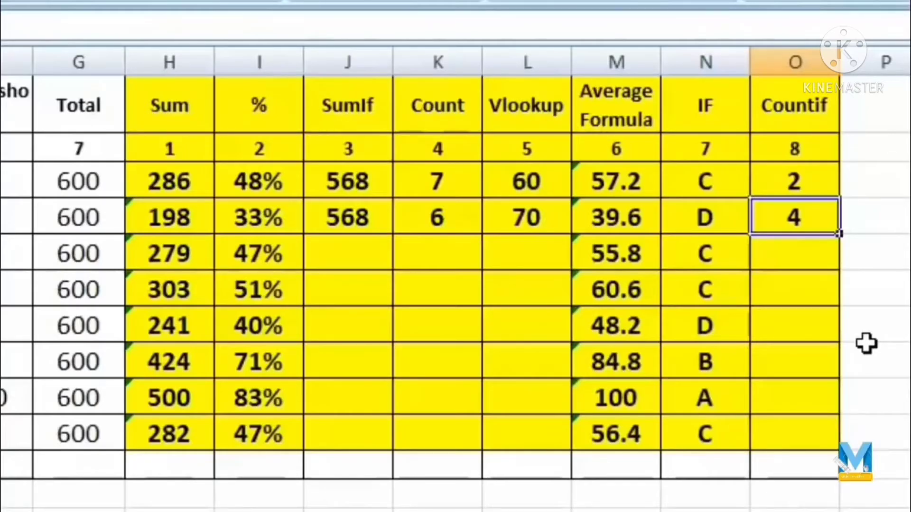
Step: Change the criterion of the COUNTIF formula in O4 to "100" and reselect the cell
key(F2)
drag(813, 364, 776, 364)
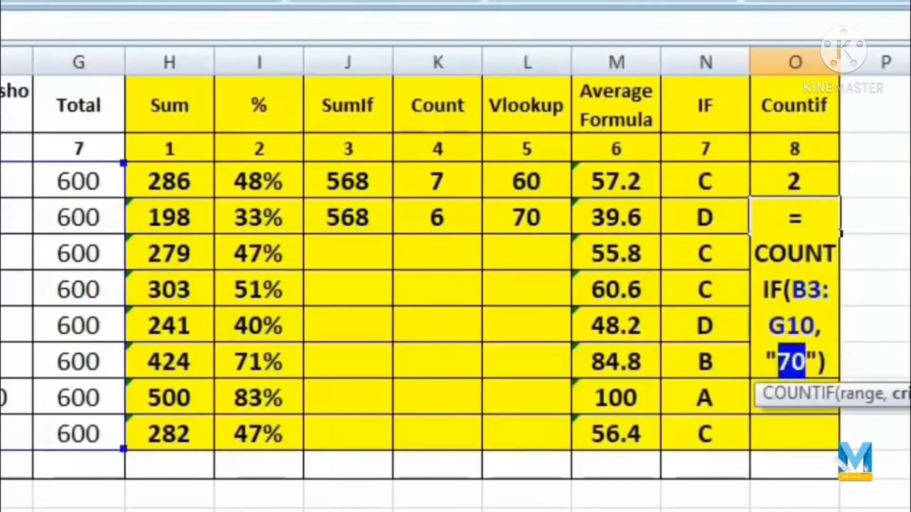
text(100)
key(Return)
key(Up)
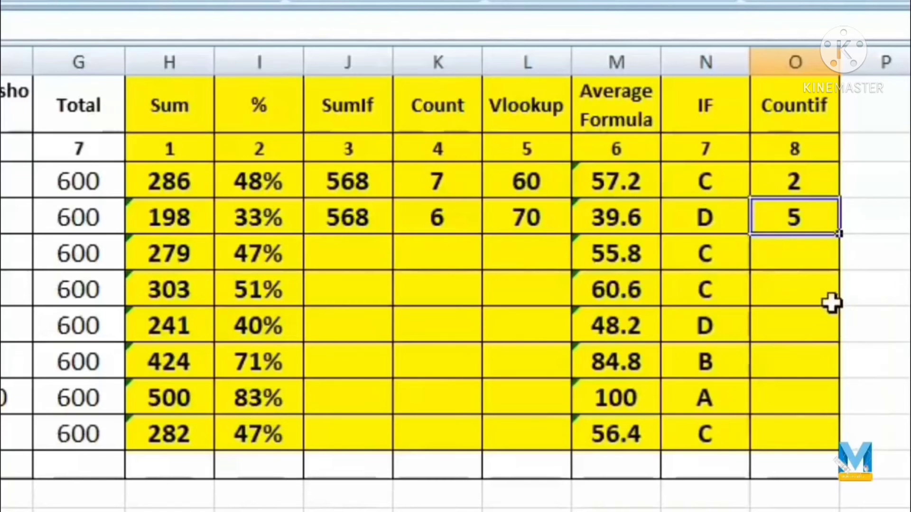
Step: Enter a COUNTIF formula in O5 that counts how often the student's name from A3 occurs in A1:G10
click(807, 258)
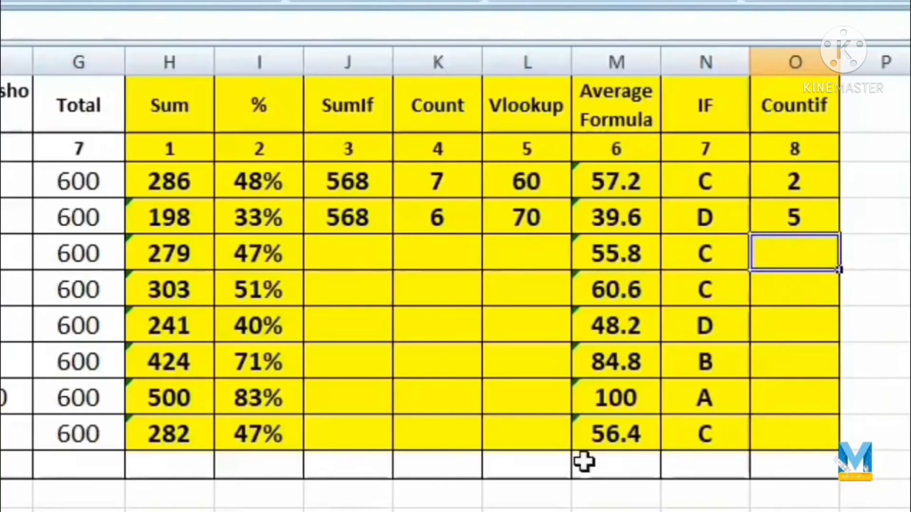
text(=)
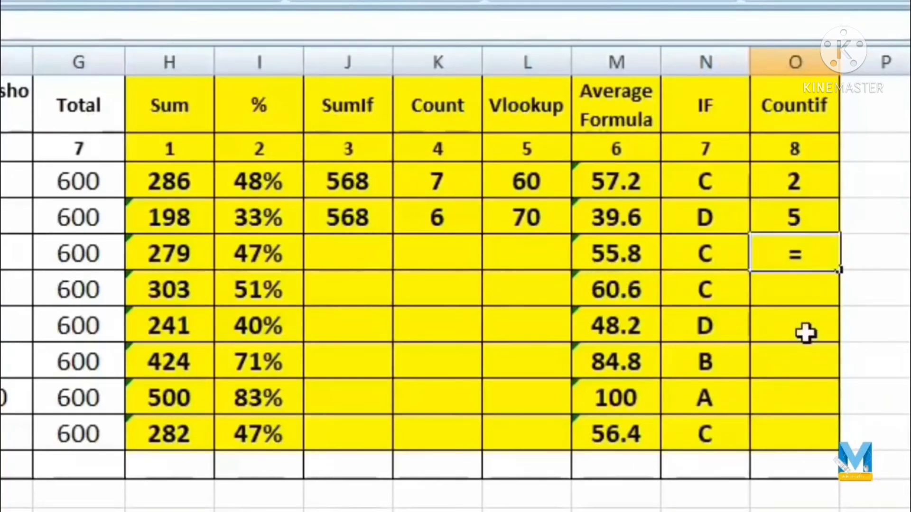
text(cou)
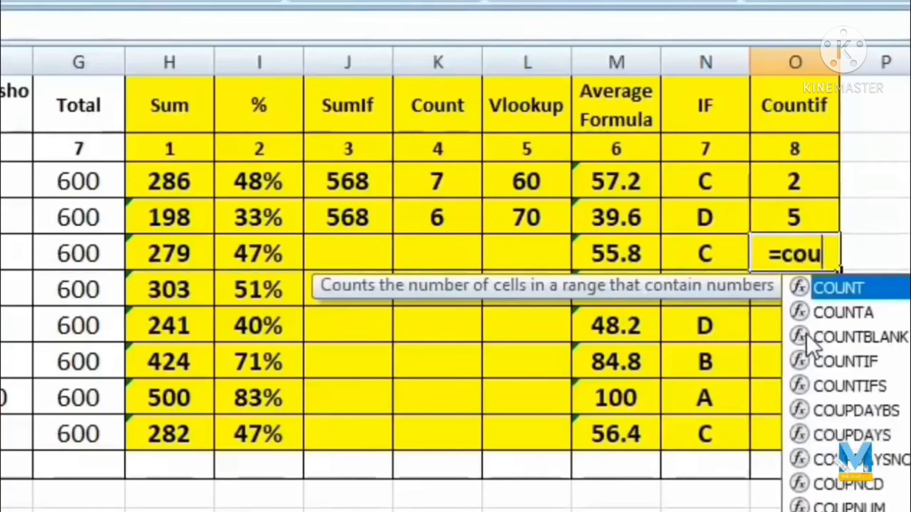
text(n)
double_click(867, 364)
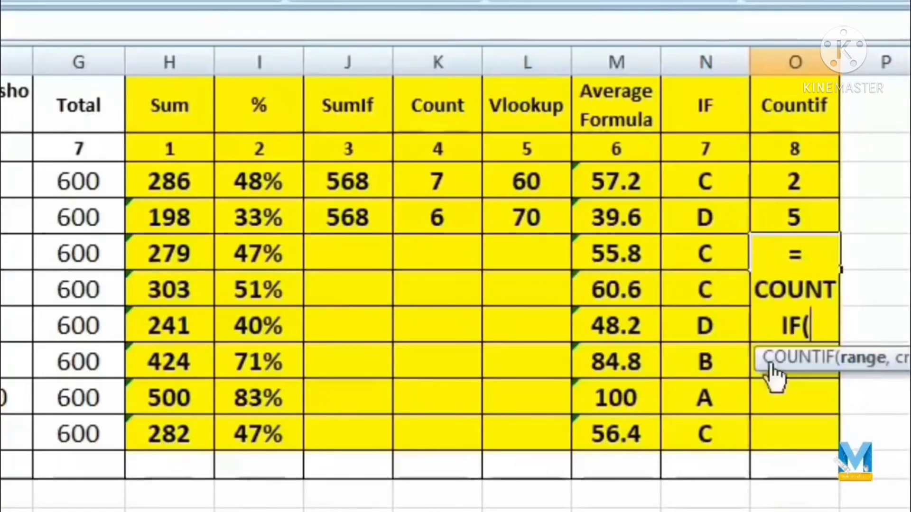
drag(102, 133, 679, 460)
text(,)
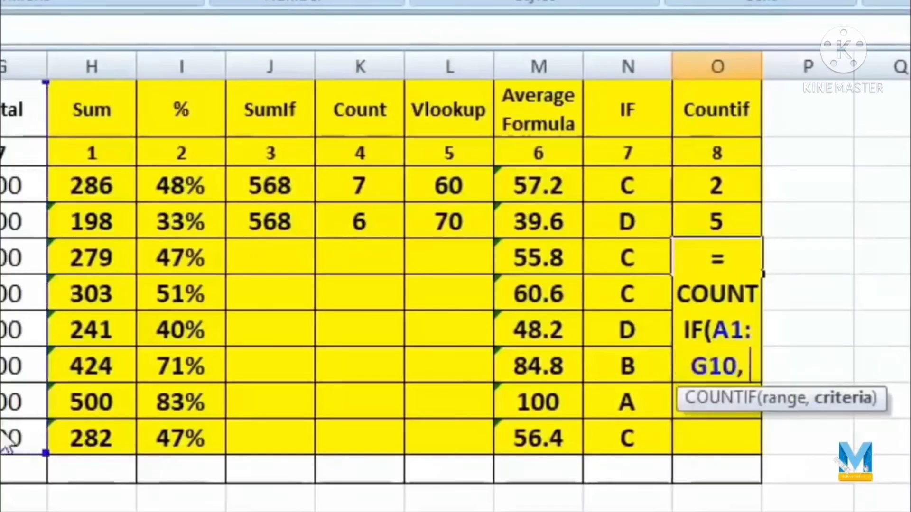
text("Moh)
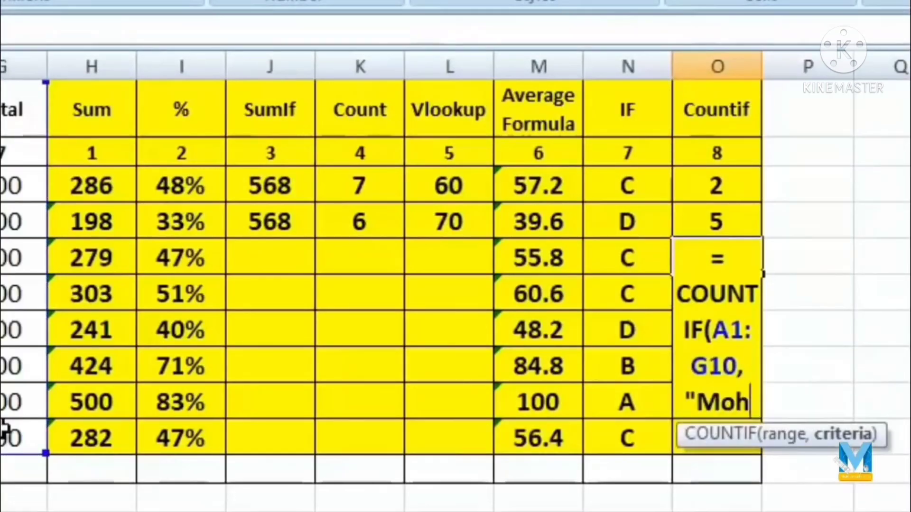
text(it)
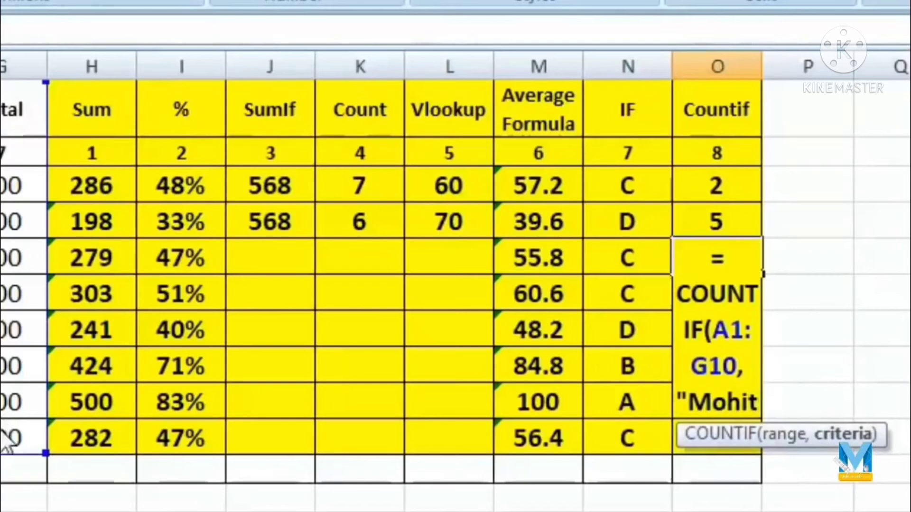
text("))
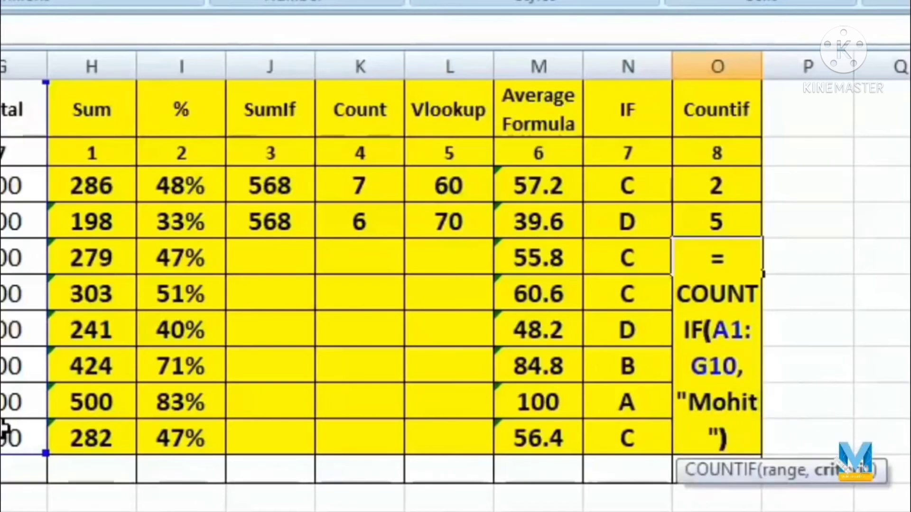
key(Return)
key(Up)
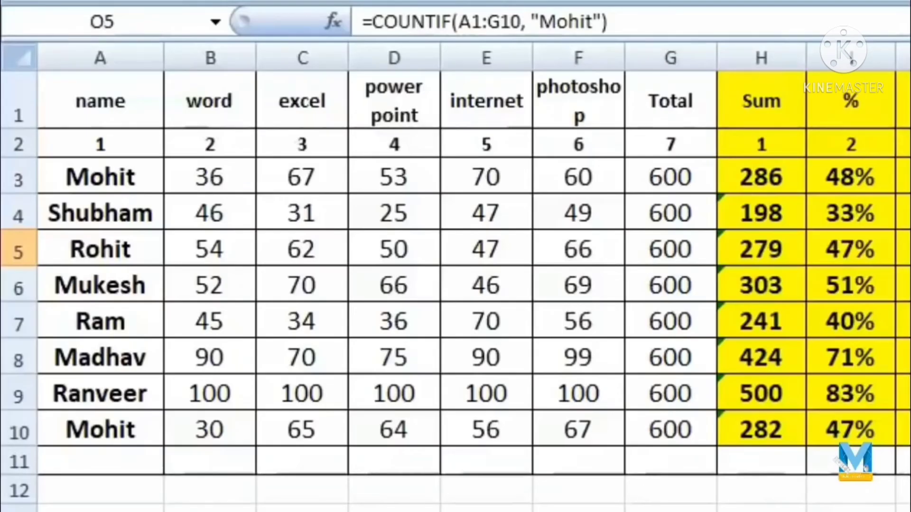
Step: Replace the name in A7 with the same student's name as in A3 to test the COUNTIF formula
click(124, 320)
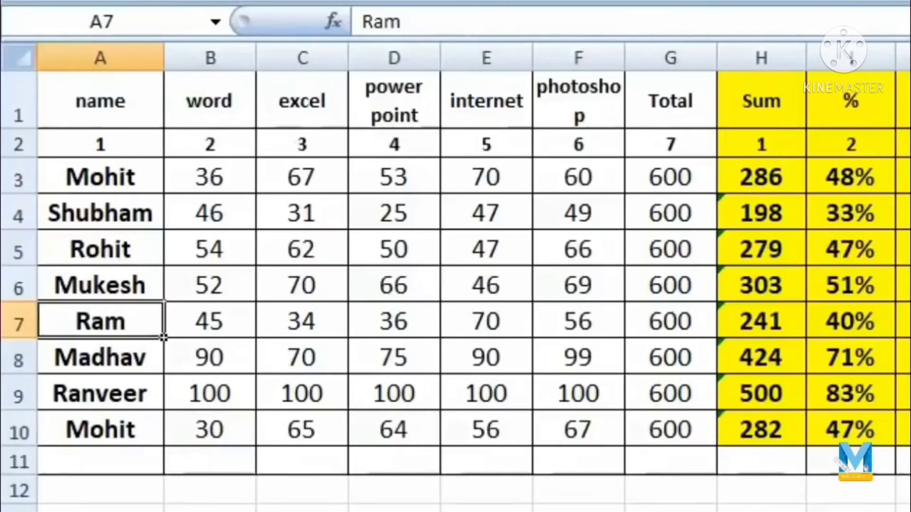
text(MOhit)
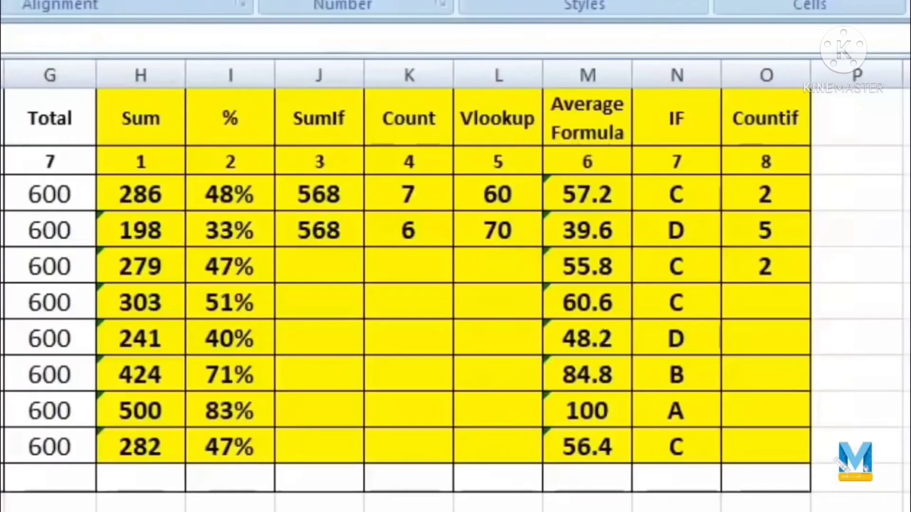
key(Return)
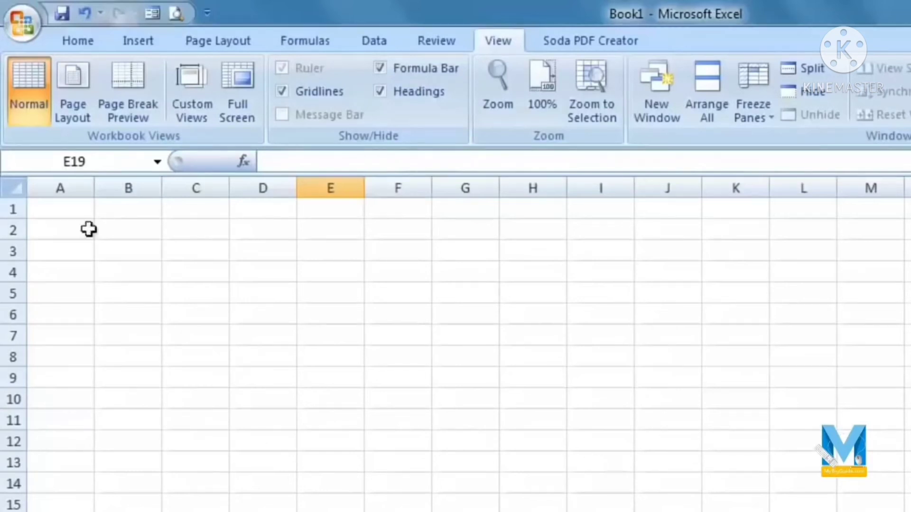
Step: Enable the Developer tab in the Ribbon through Excel Options and turn on Use Relative References for macro recording
click(19, 21)
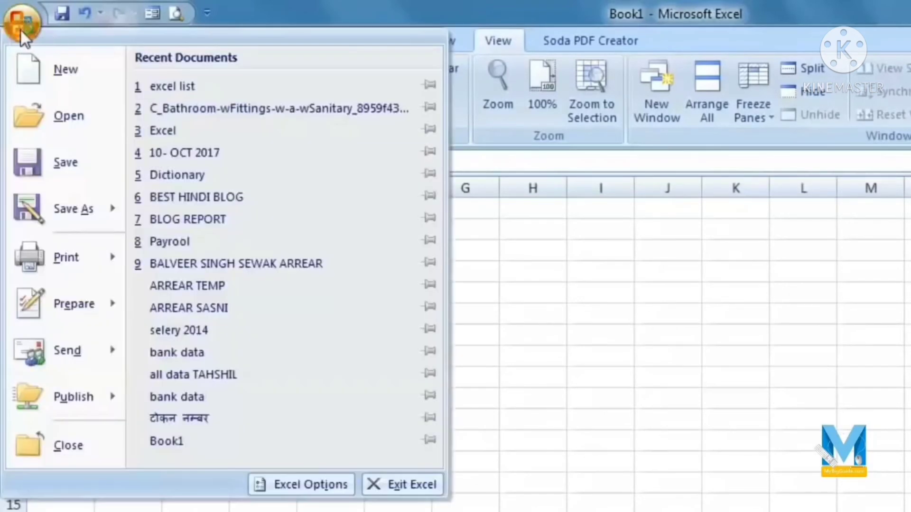
click(294, 488)
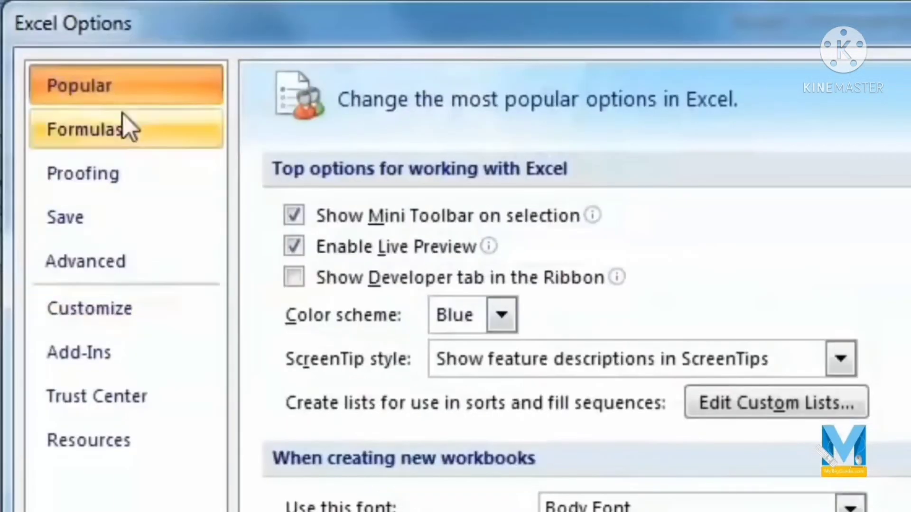
click(294, 277)
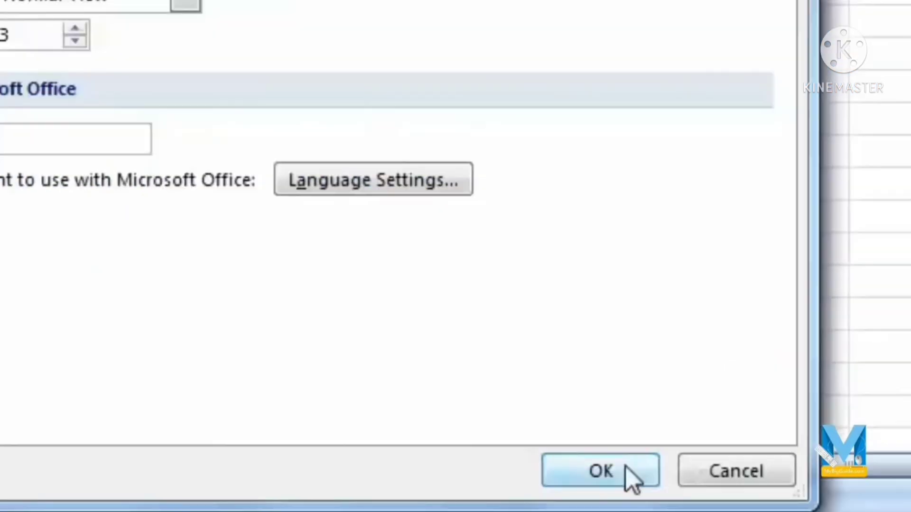
click(629, 478)
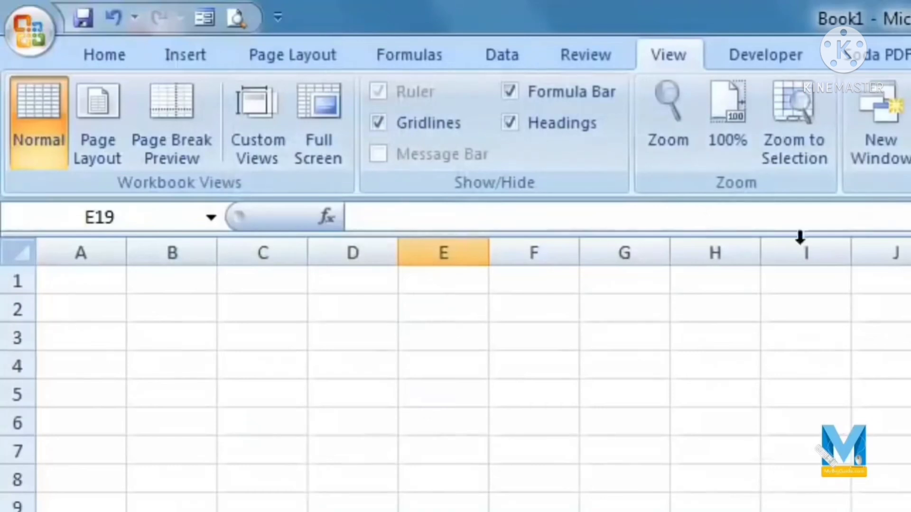
click(766, 63)
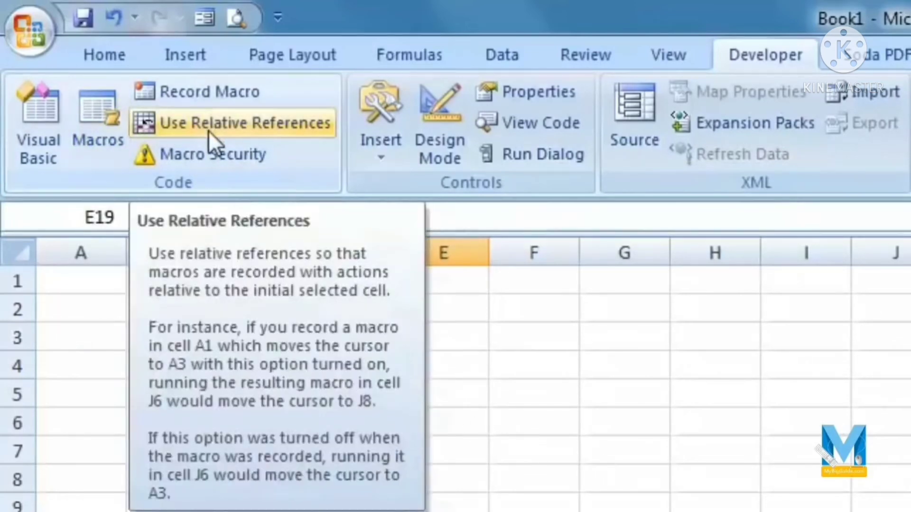
click(209, 127)
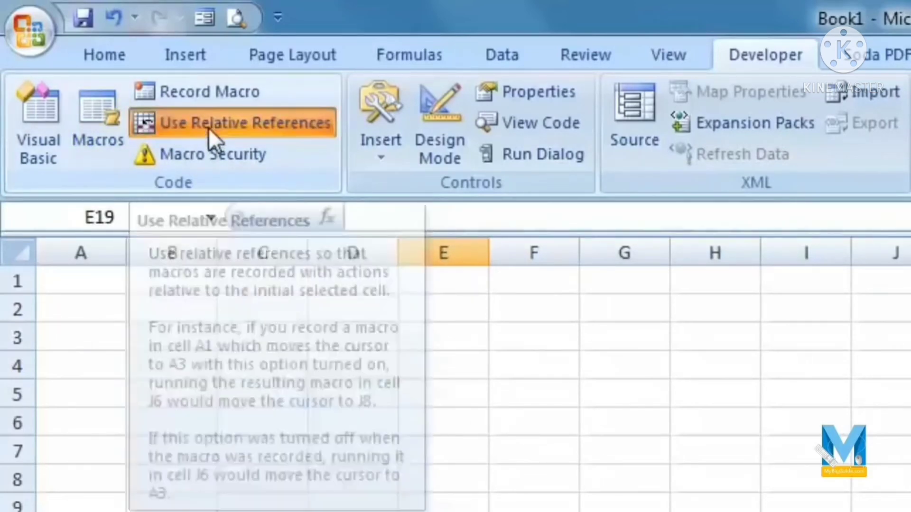
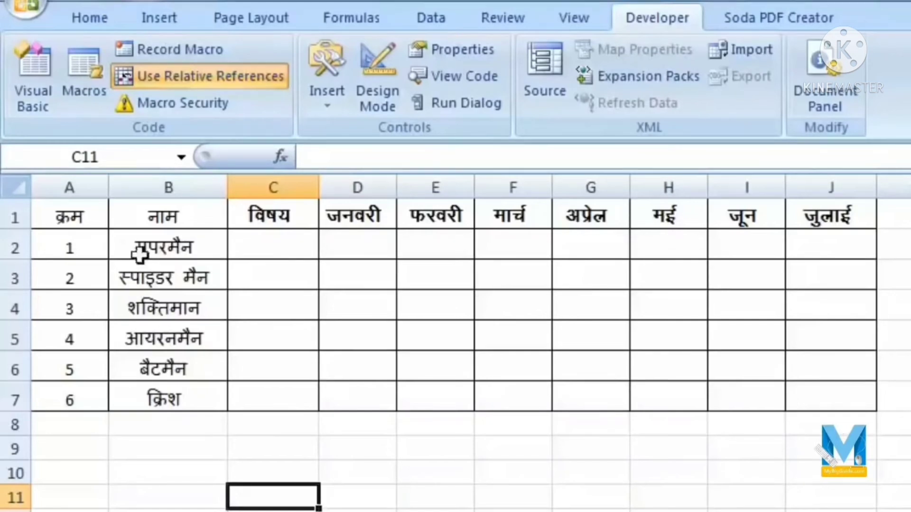
Step: Start recording a macro named Macro5 from cell A2, with the shortcut Ctrl+Shift+N, stored in This Workbook
click(161, 255)
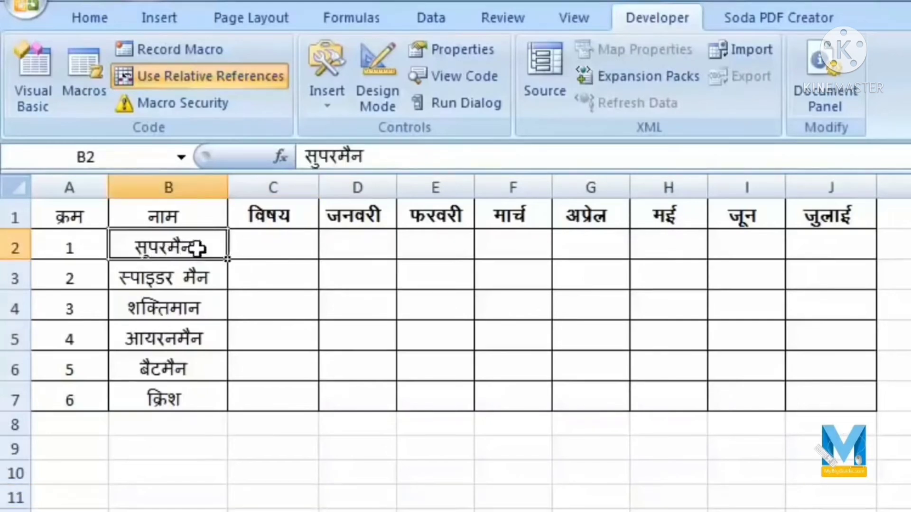
click(59, 245)
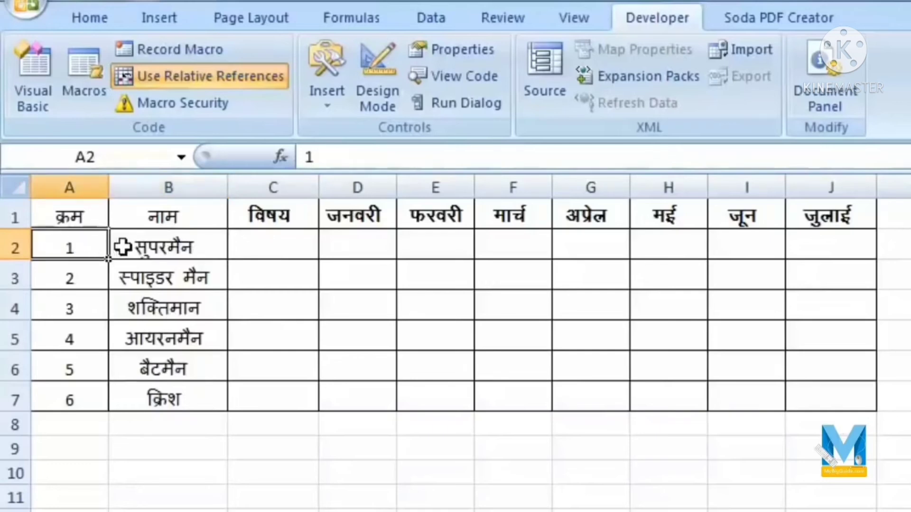
click(180, 49)
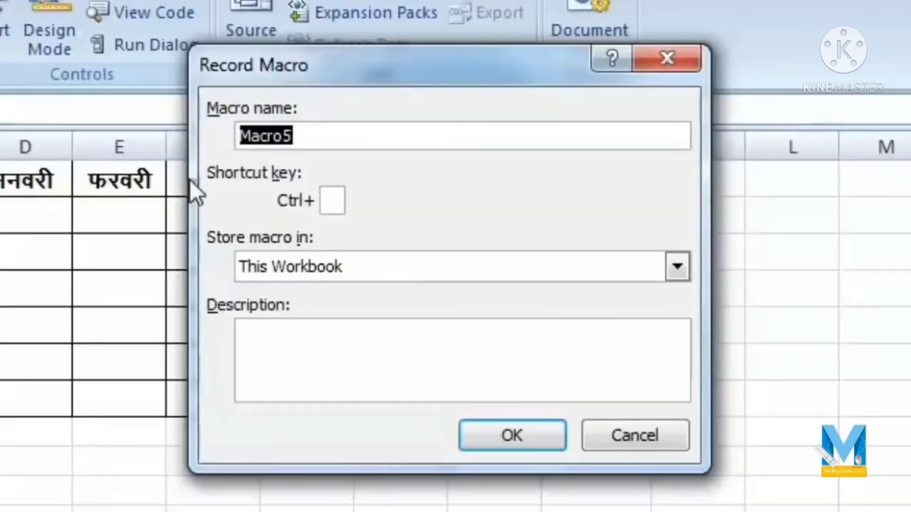
click(313, 138)
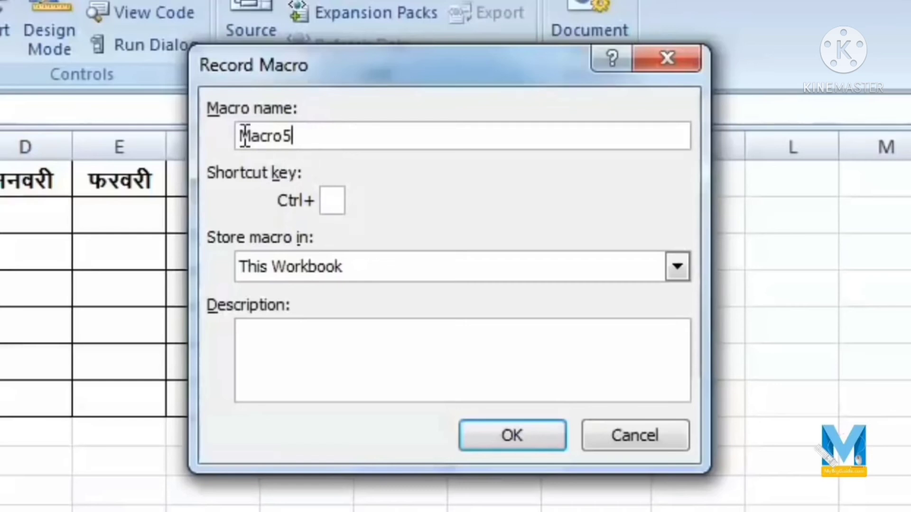
drag(242, 136, 343, 143)
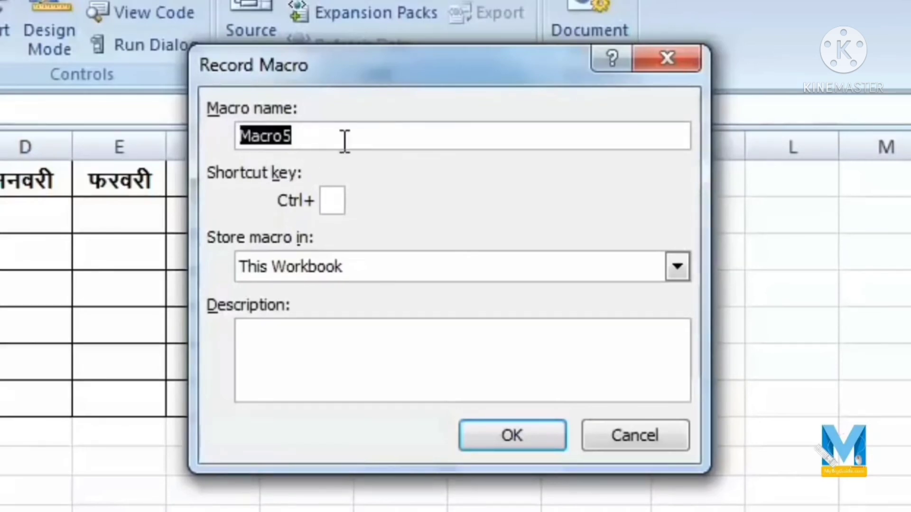
click(336, 200)
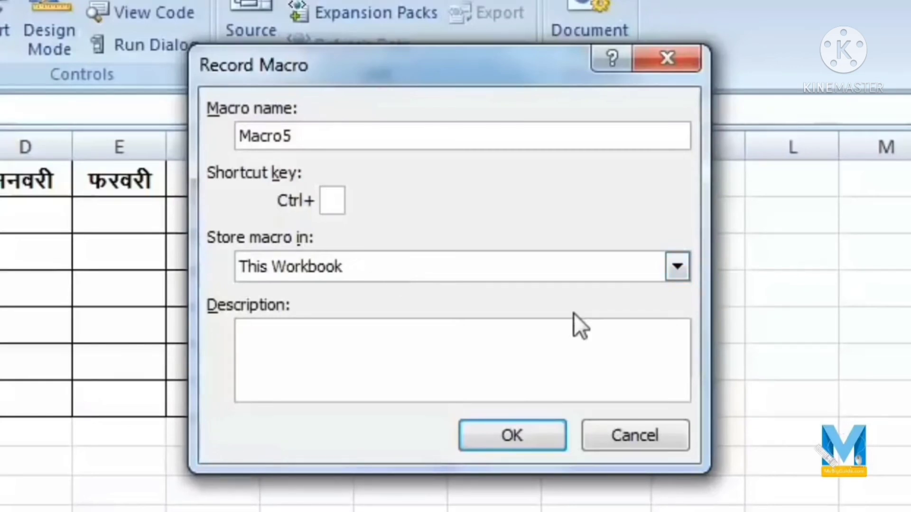
text(N)
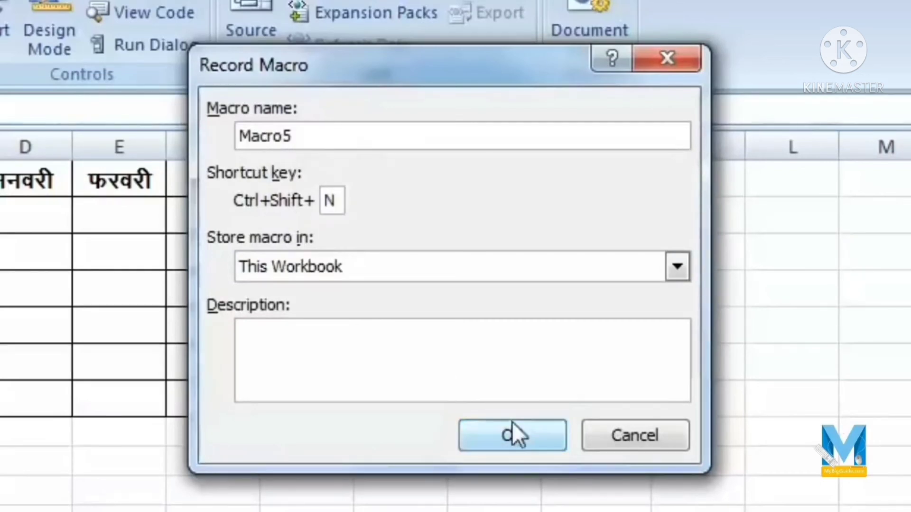
click(514, 434)
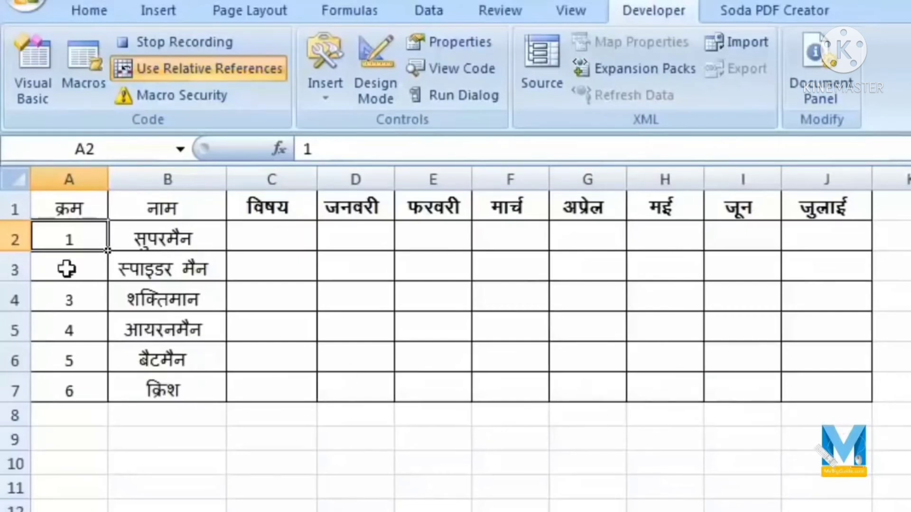
Step: Insert five blank rows at rows 3 to 7, directly below the first name in the table
click(96, 268)
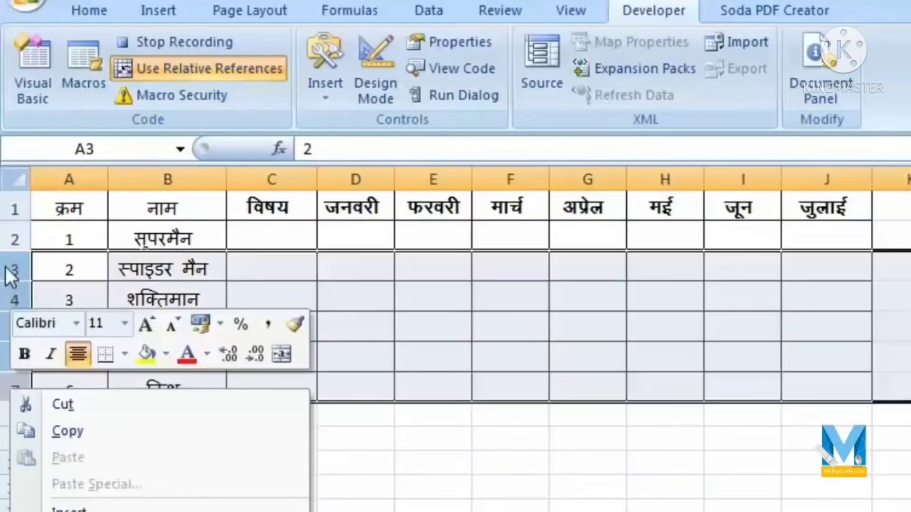
click(21, 267)
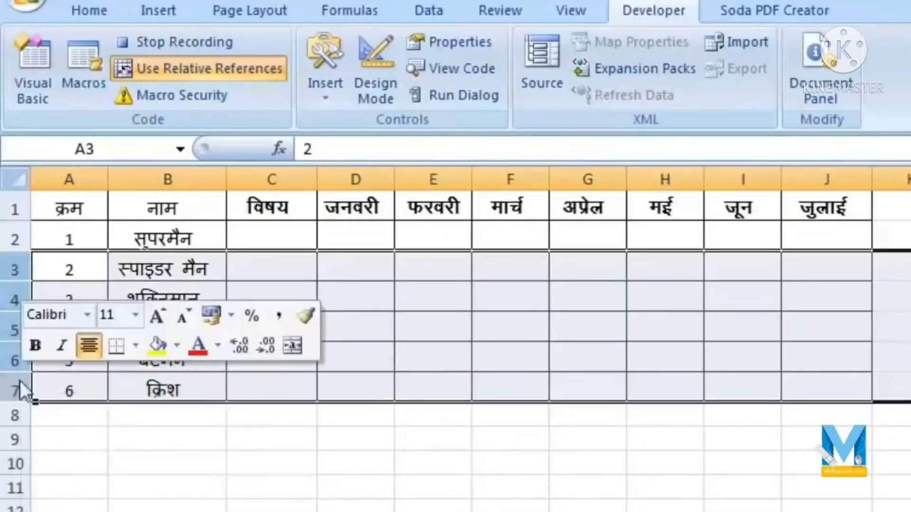
right_click(21, 390)
click(122, 498)
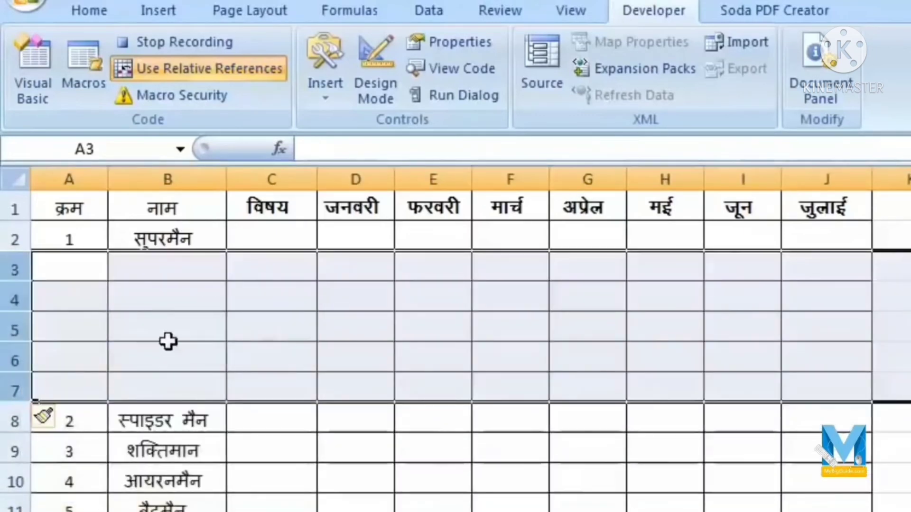
Step: Enter the subjects गणित, विज्ञान, अंग्रेजी, हिंदी and कंप्यूटर in C2:C6 and the total label योग in C7
click(288, 240)
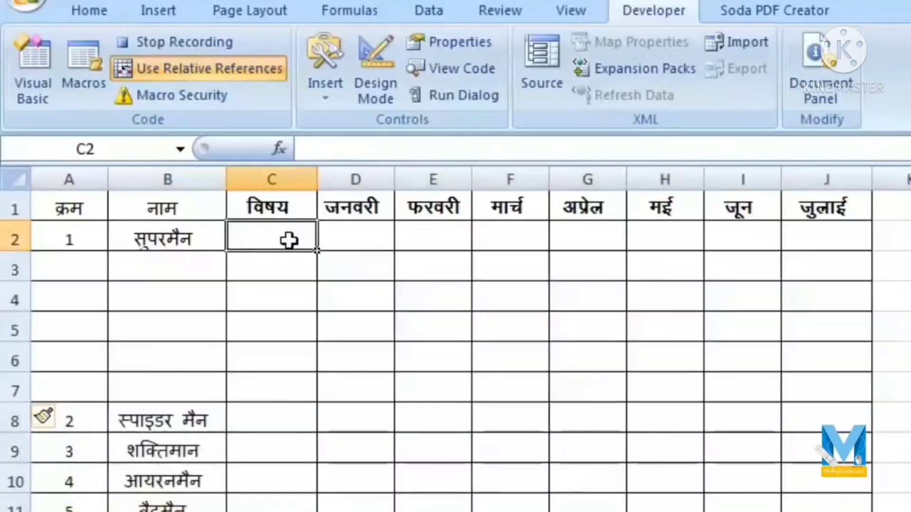
text(गणित)
key(Return)
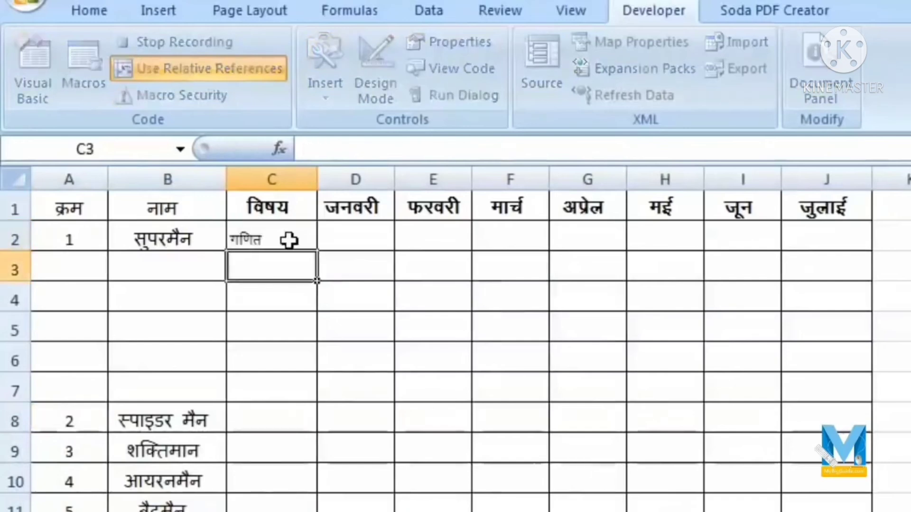
text(विज्ञान)
key(Return)
text(अंग्रेजी)
key(Return)
text(हिंदी)
key(Return)
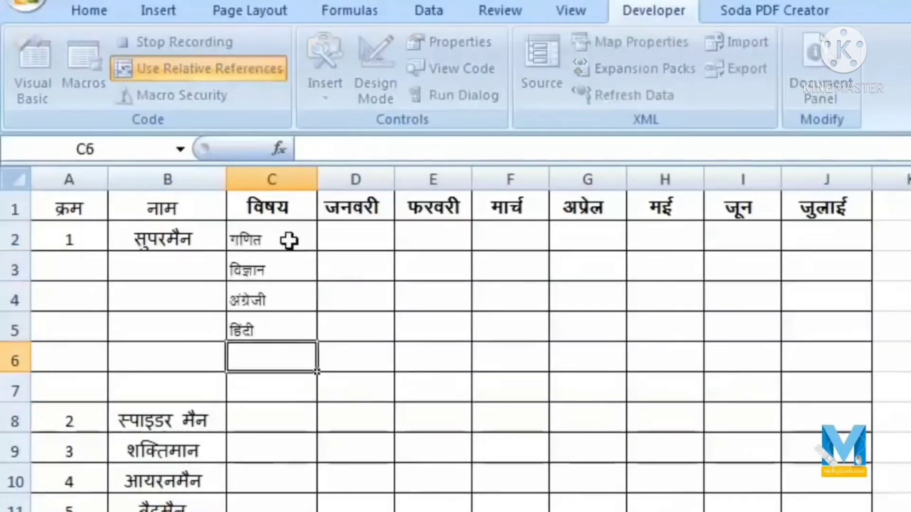
text(कंप्यूटर)
key(Return)
text(य)
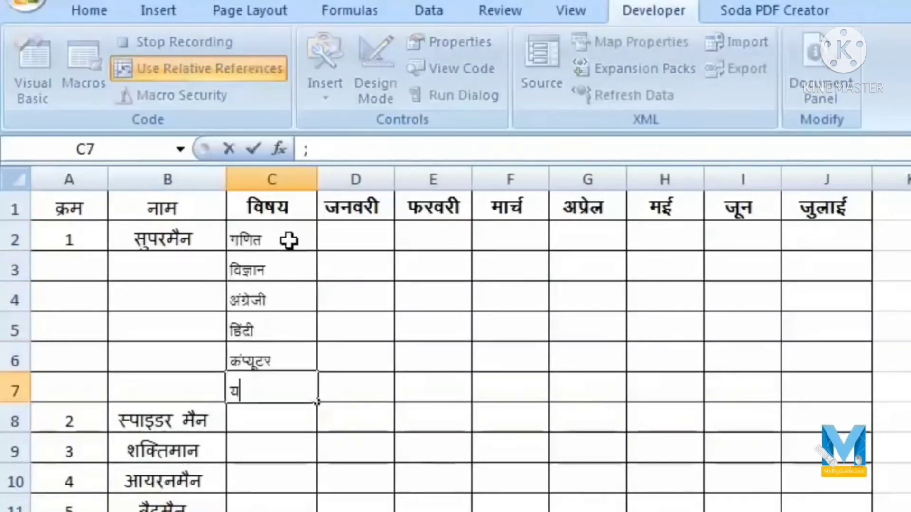
text(ोग)
key(Tab)
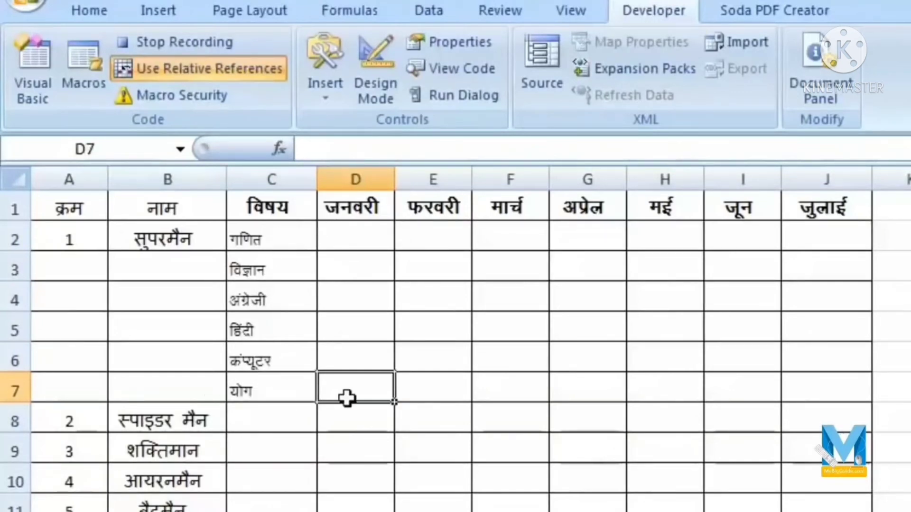
Step: Enter a SUM formula for D2:D6 in D7 and fill it across the months to J7
click(83, 12)
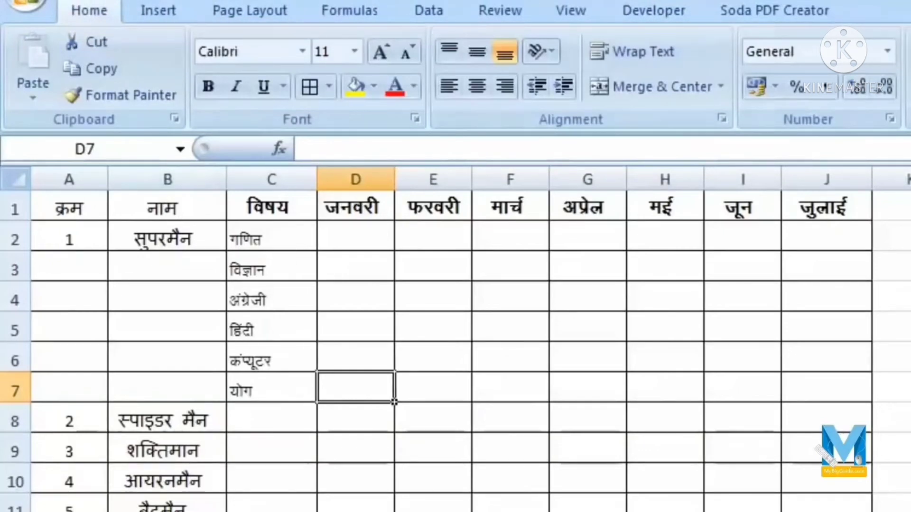
key(alt+equal)
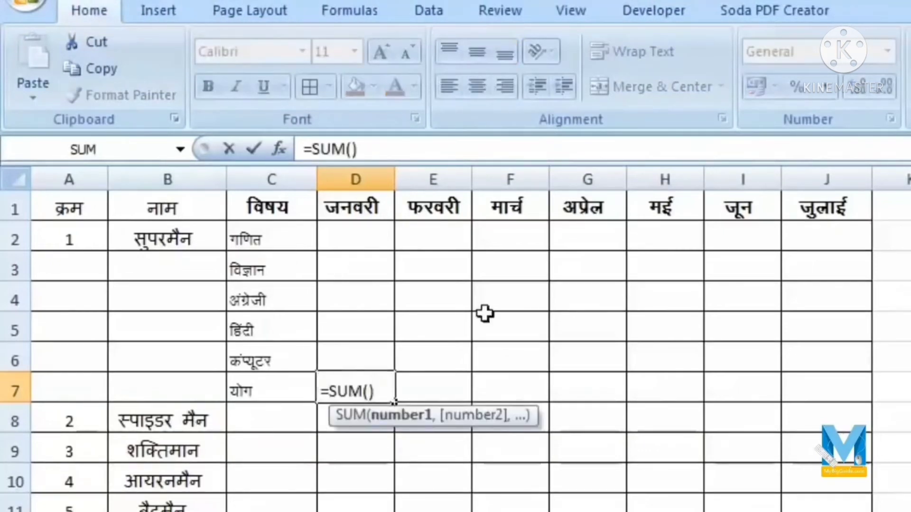
drag(350, 248, 362, 344)
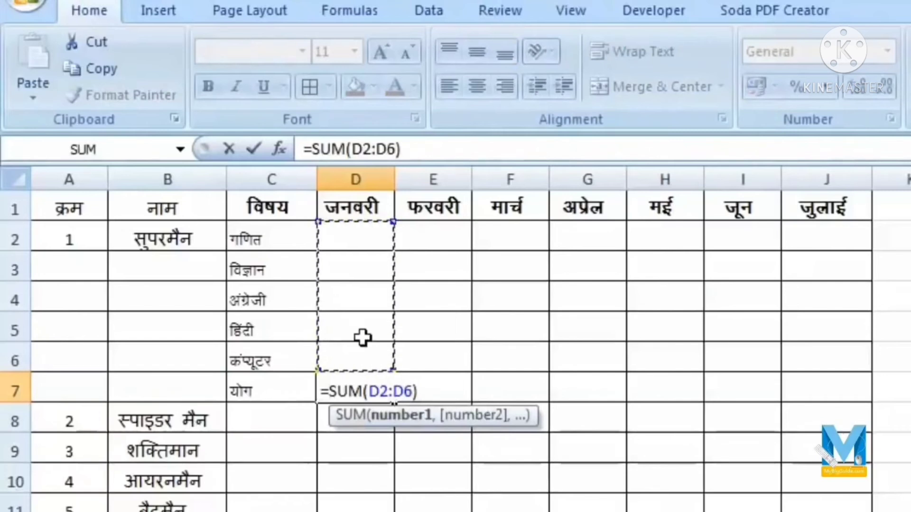
key(Return)
key(Left)
click(356, 392)
drag(394, 402, 836, 413)
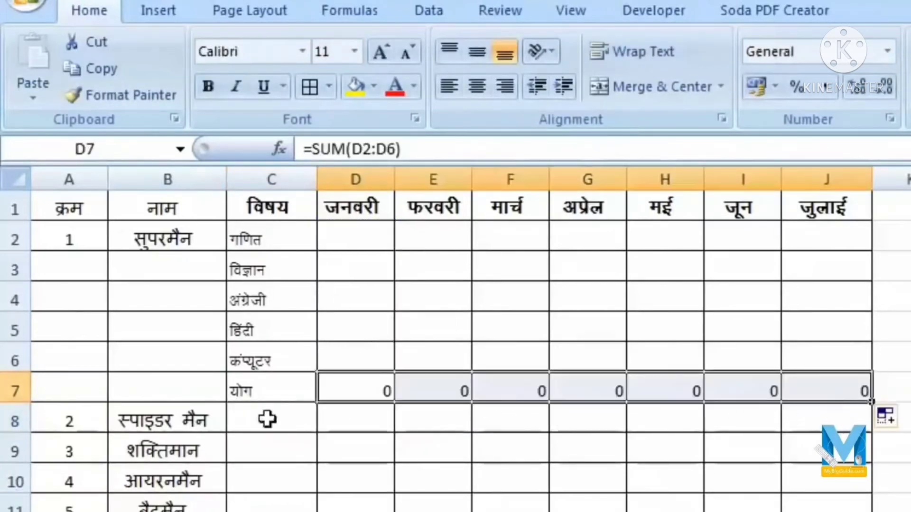
Step: Format the total row A7:J7 with font size 14, bold text and a gray fill
click(34, 388)
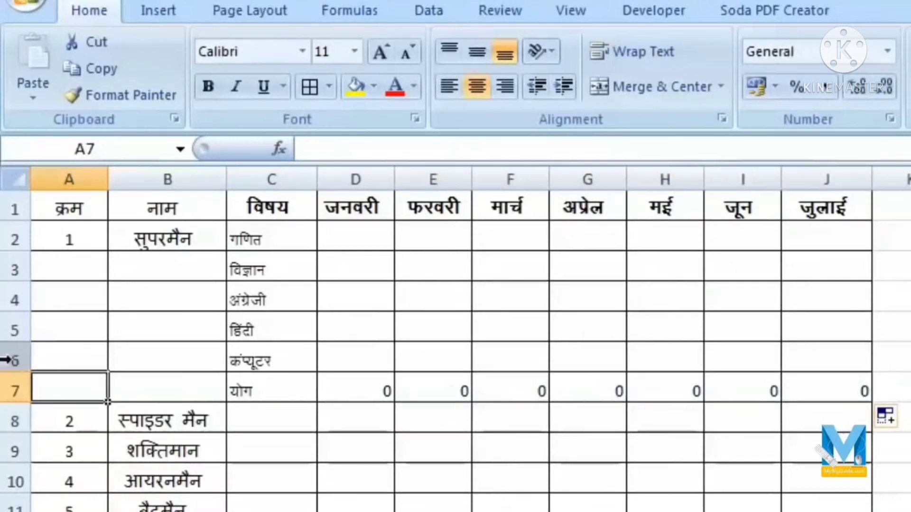
drag(59, 391, 827, 393)
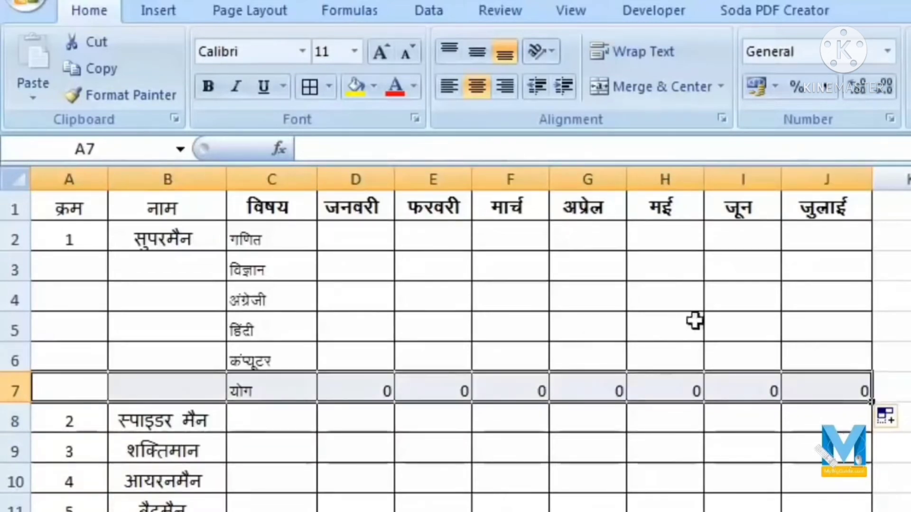
click(379, 50)
click(372, 49)
click(211, 87)
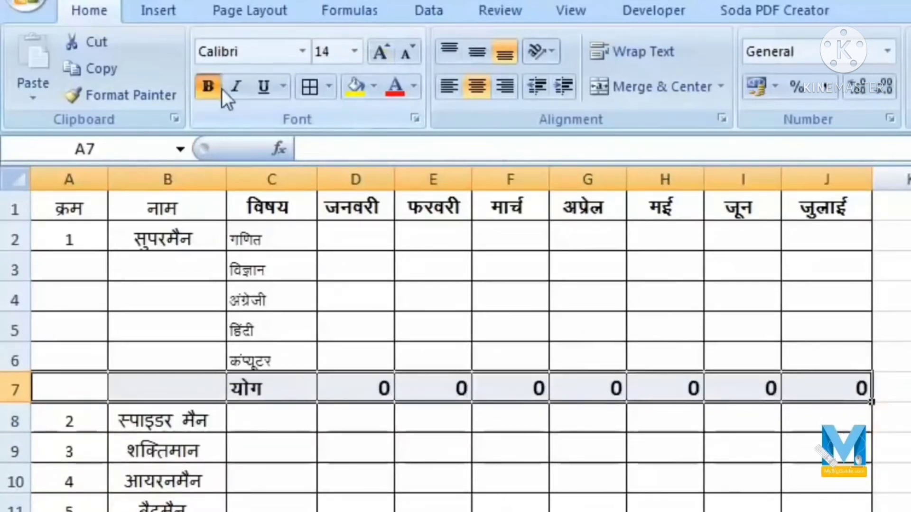
click(375, 86)
click(350, 173)
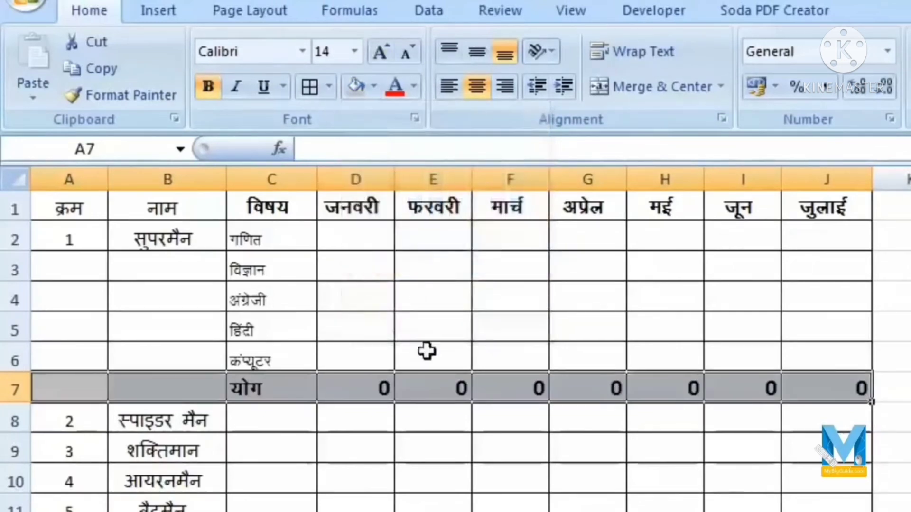
Step: Enlarge the font of the subject names in C2:C6 by two sizes
drag(283, 245, 289, 360)
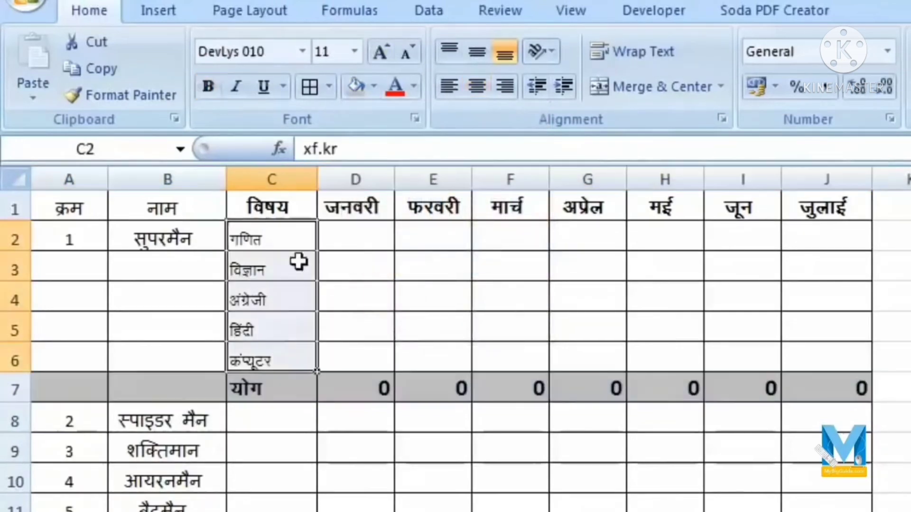
click(379, 52)
click(380, 52)
click(595, 399)
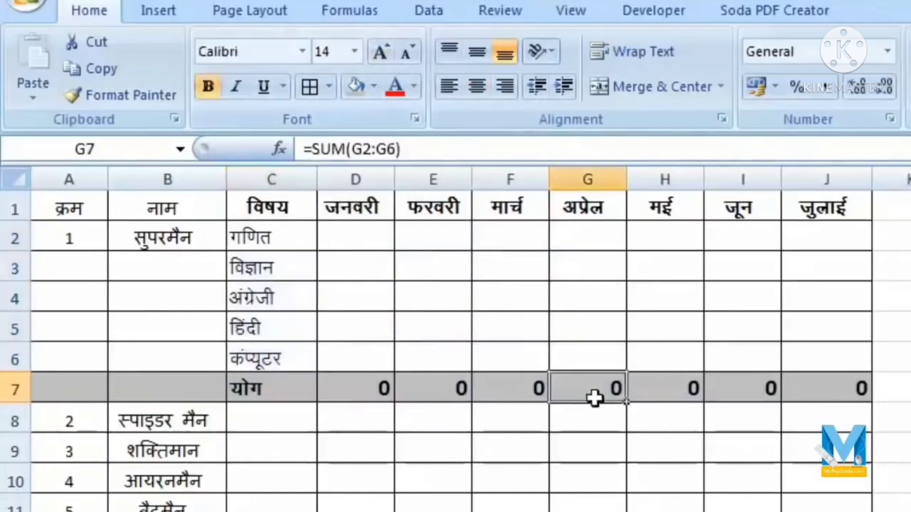
Step: Select the July total cell J7 and stop recording the macro
click(825, 386)
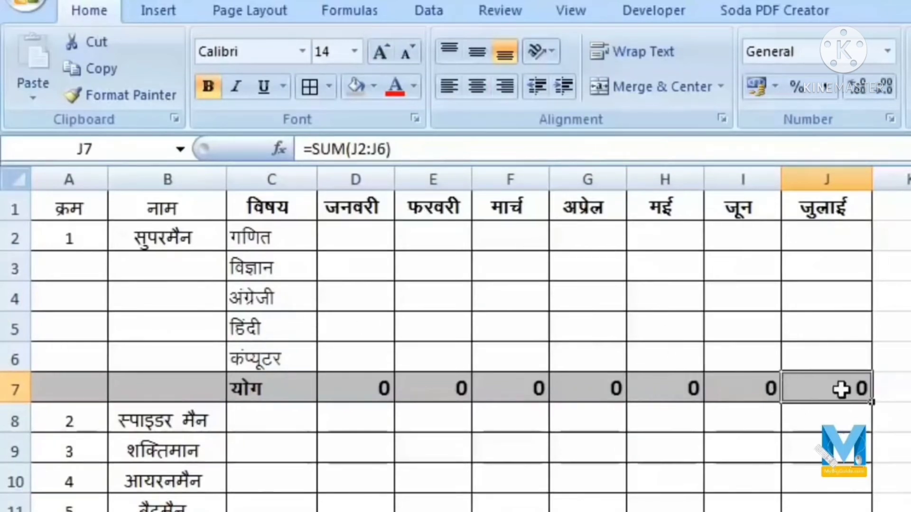
click(670, 9)
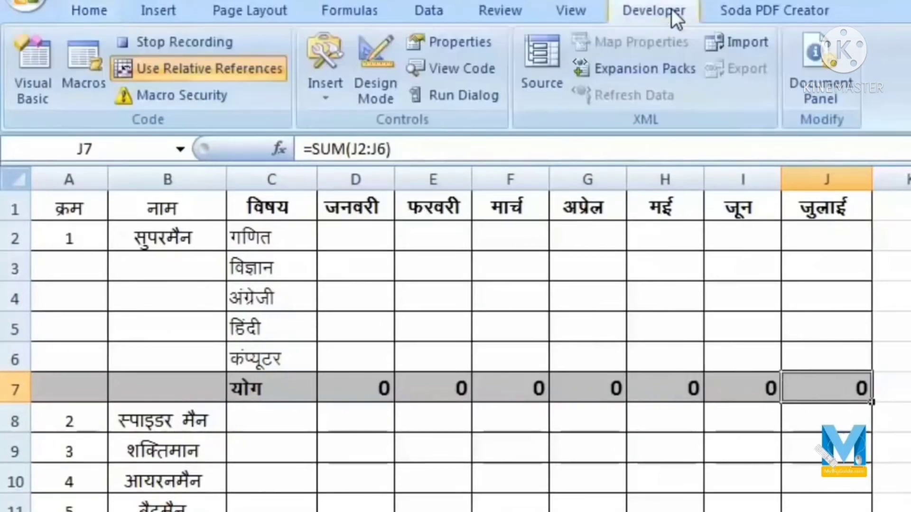
click(173, 40)
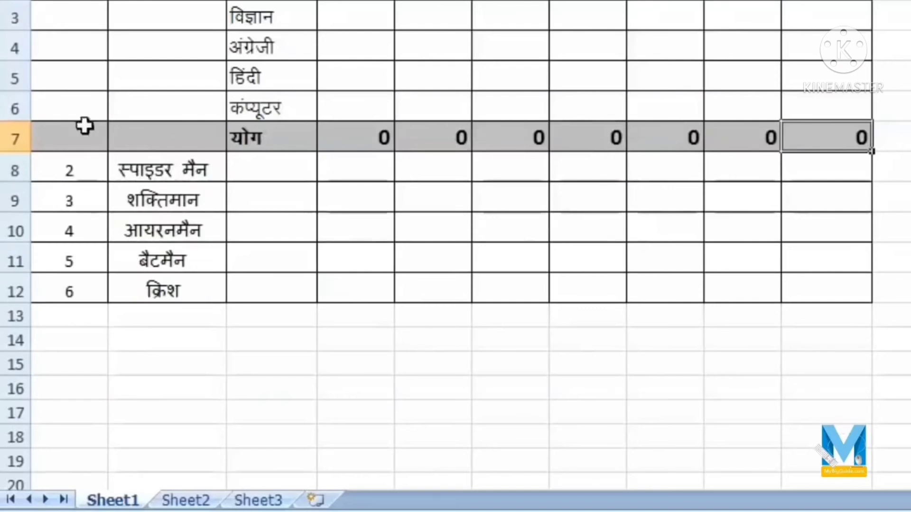
Step: Run Macro5 from A8 to add the subject and total rows for serial number 2
click(74, 169)
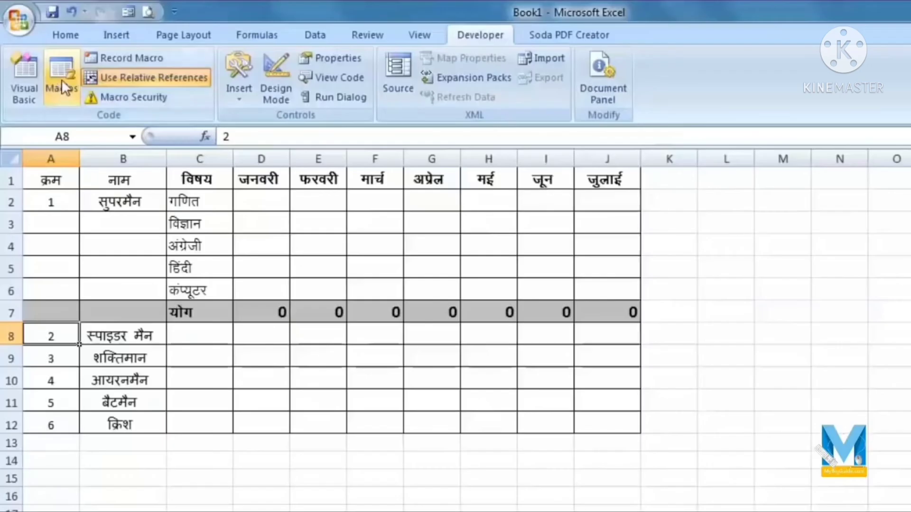
click(61, 77)
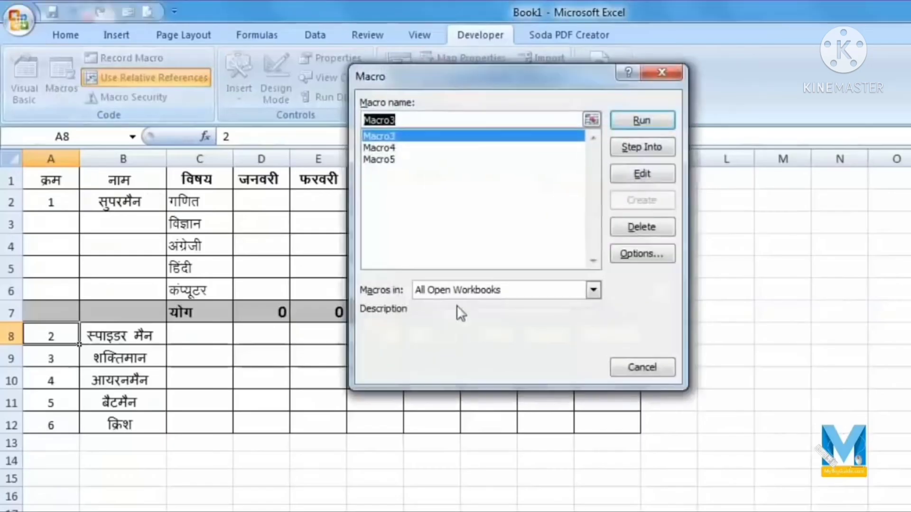
click(394, 161)
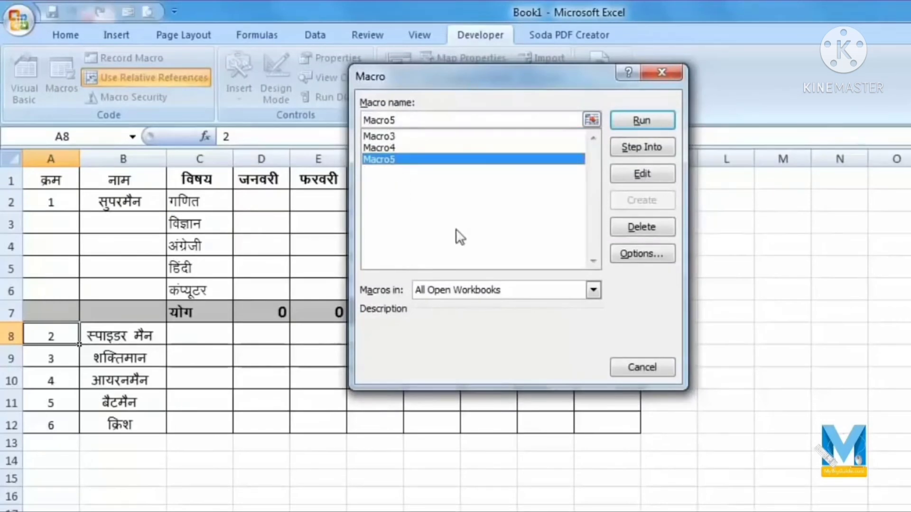
click(641, 122)
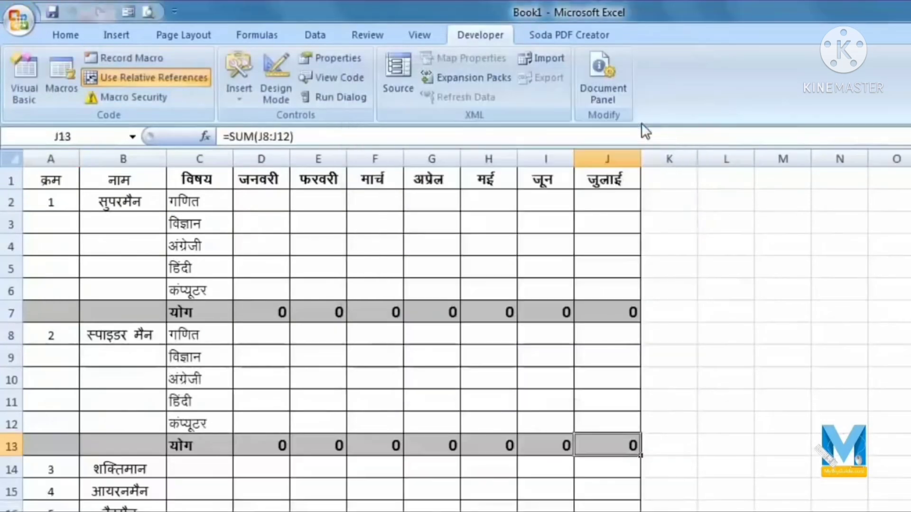
Step: Run Macro5 from A14 to add the subject and total rows for serial number 3
scroll(47, 469, down, 1)
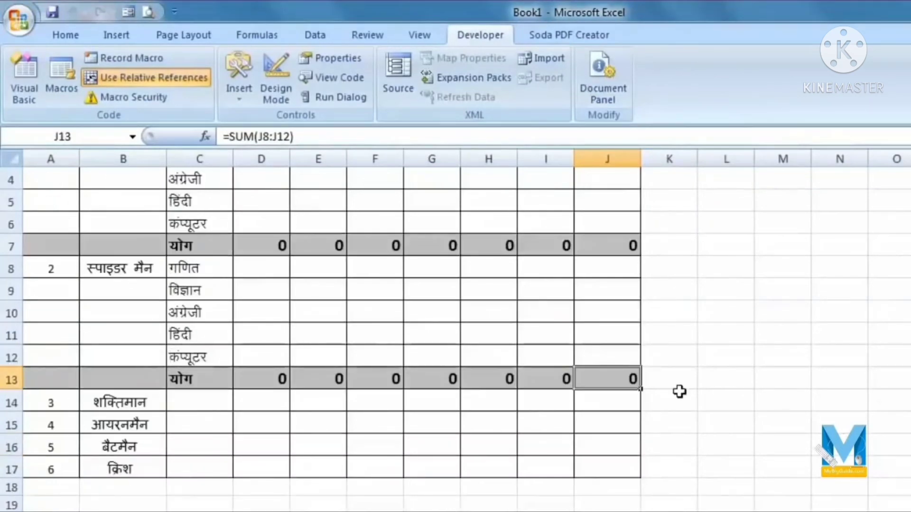
click(68, 402)
click(62, 76)
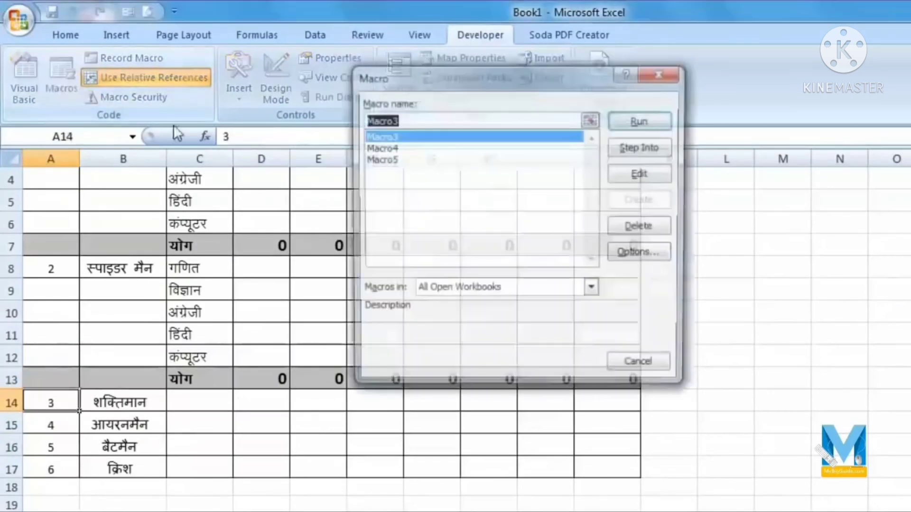
click(398, 160)
click(626, 121)
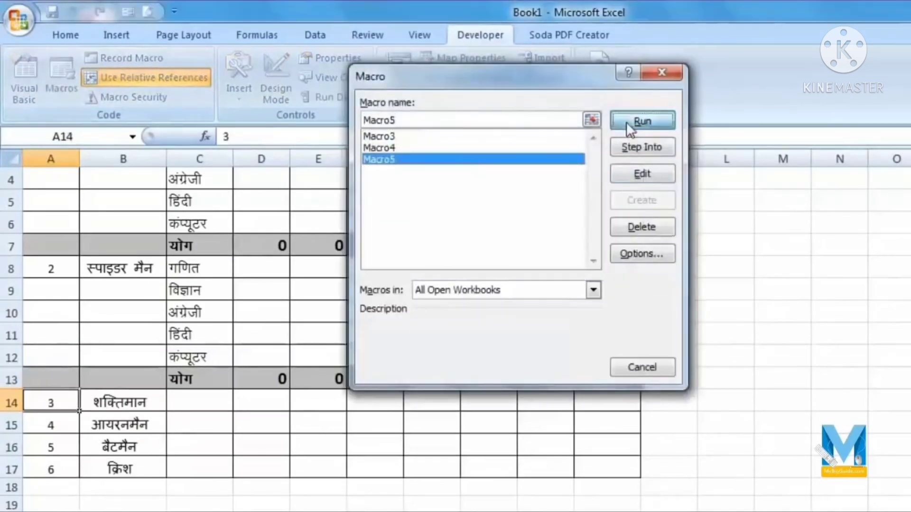
Step: Run Macro5 from A20 to add the subject and total rows for serial number 4
scroll(276, 431, down, 3)
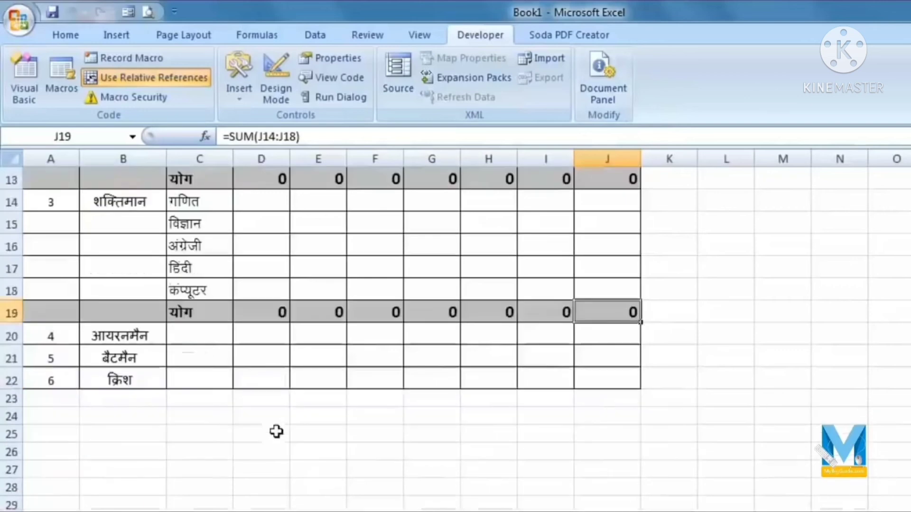
click(46, 337)
click(62, 87)
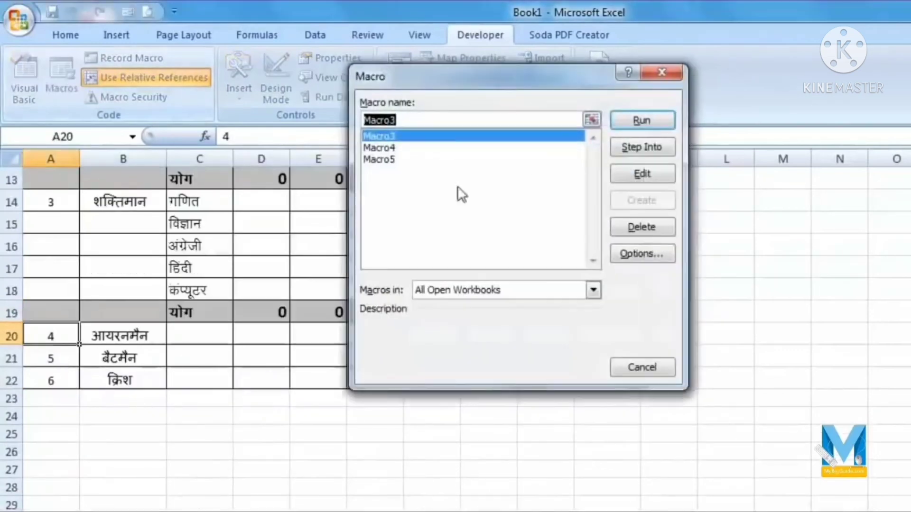
click(442, 161)
click(636, 122)
Step: Run Macro5 from A26 to add the subject and total rows for serial number 5
click(53, 469)
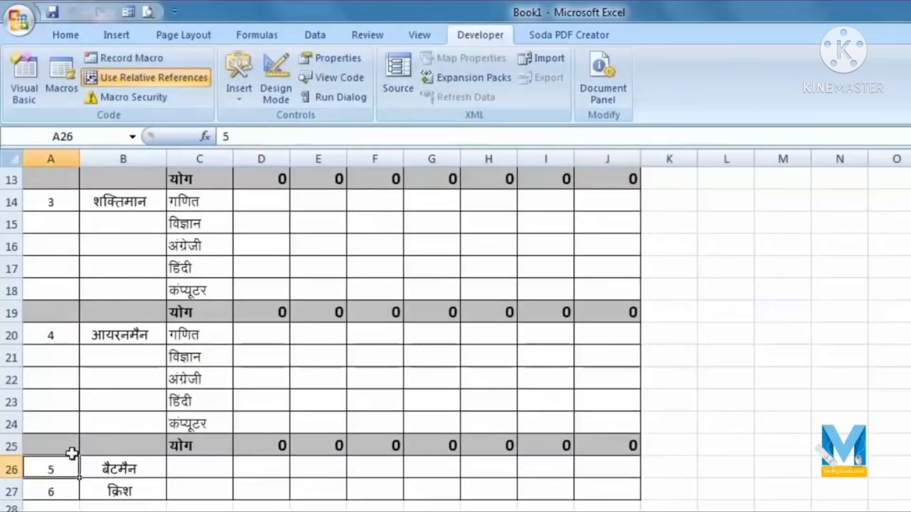
click(67, 93)
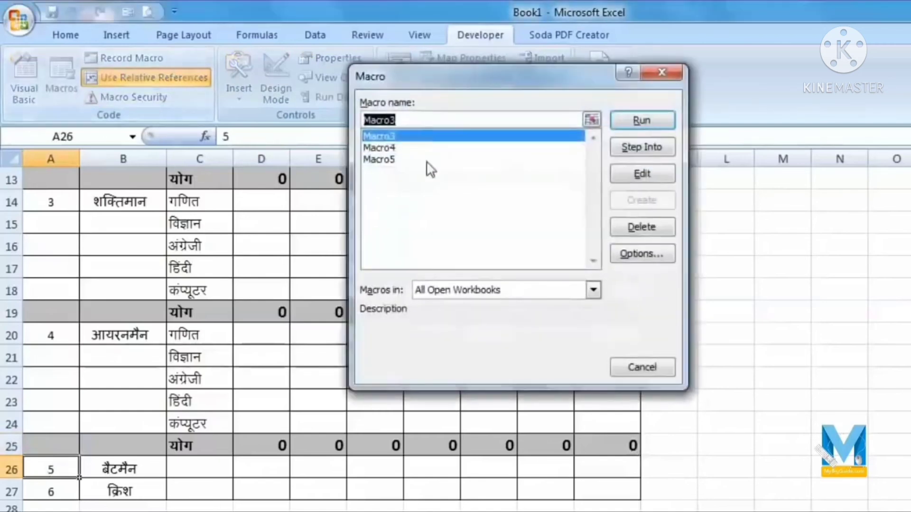
click(427, 160)
click(624, 124)
Step: Run the assigned macro from A32 for serial number 6, and repeat the macro call twice
click(60, 404)
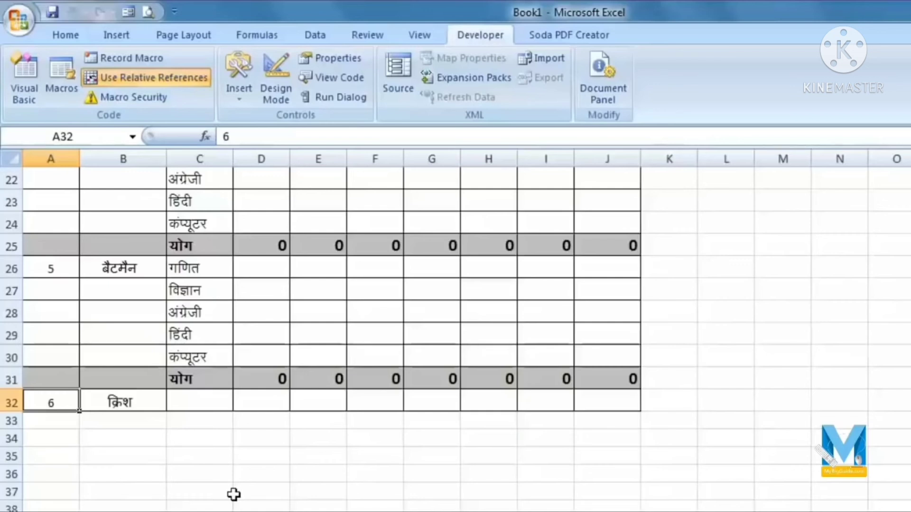
key(ctrl+m)
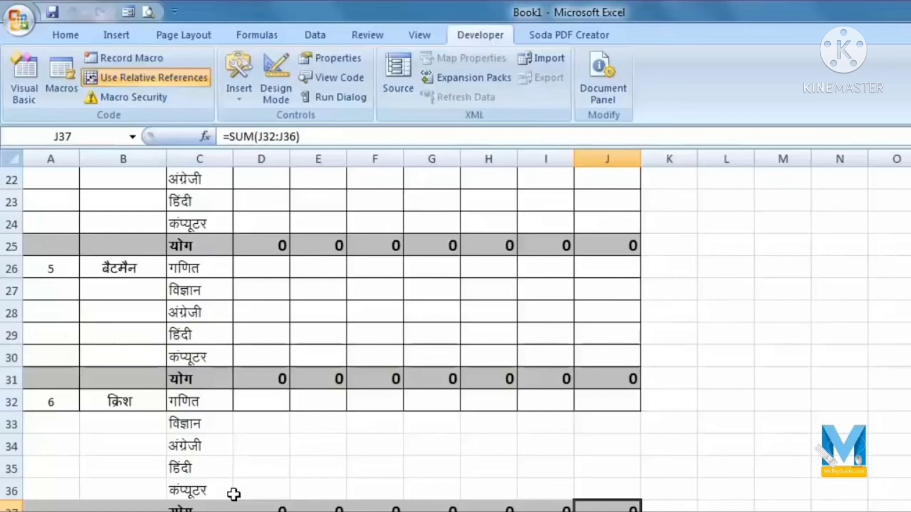
key(ctrl+m)
key(ctrl+m)
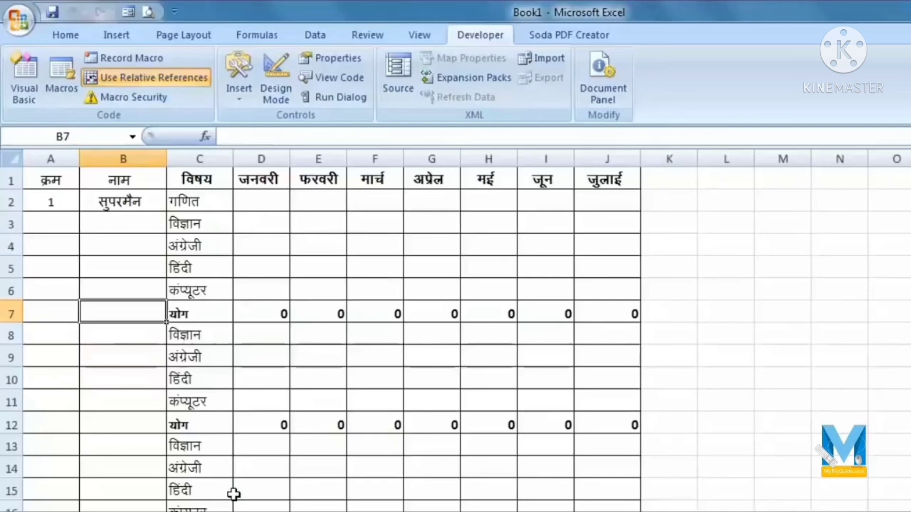
scroll(630, 278, down, 13)
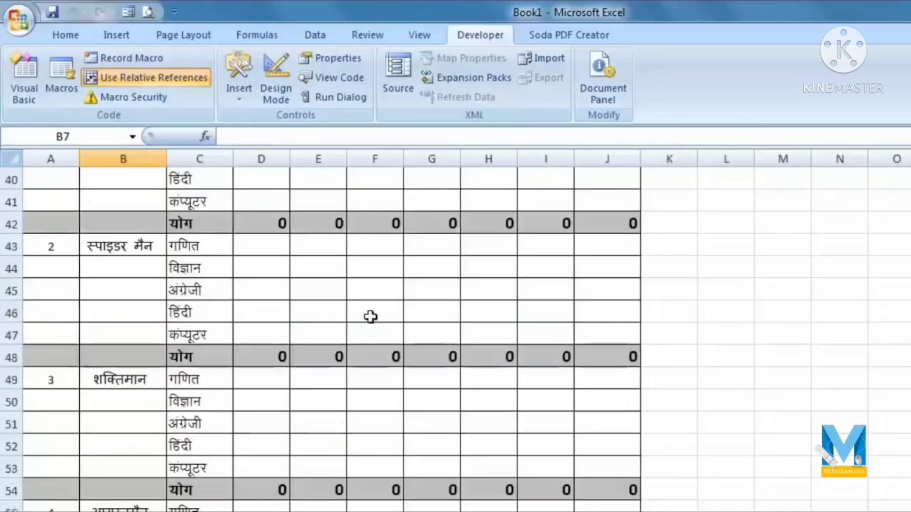
scroll(370, 317, down, 8)
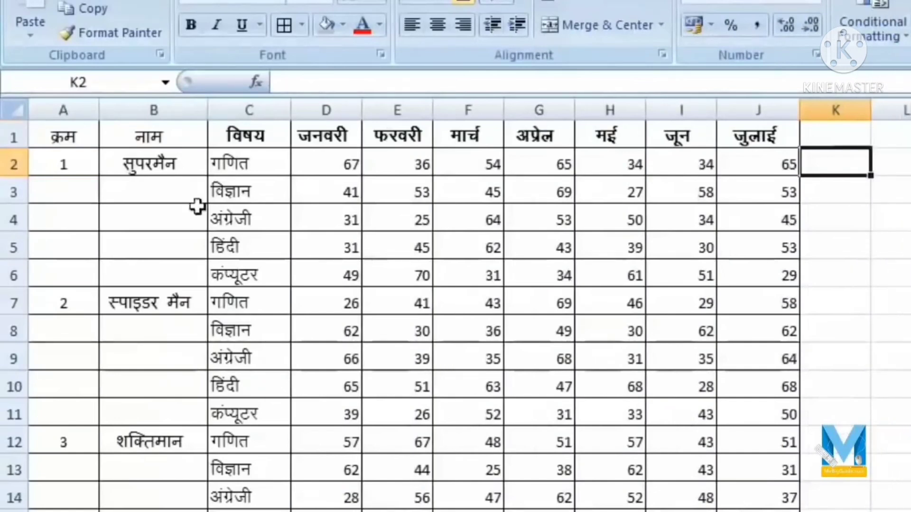
scroll(193, 277, down, 5)
scroll(301, 450, up, 5)
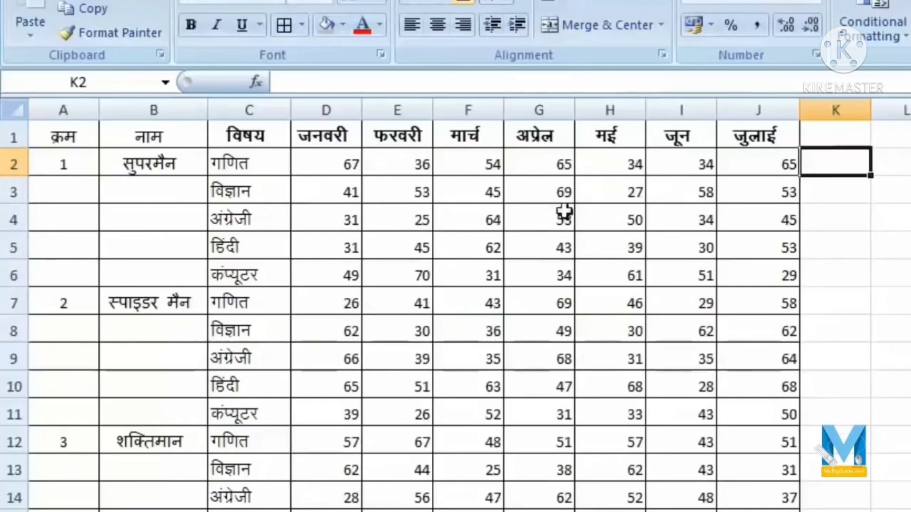
Step: Try inserting a blank row above row 7, between the first and second names' subject rows
click(126, 166)
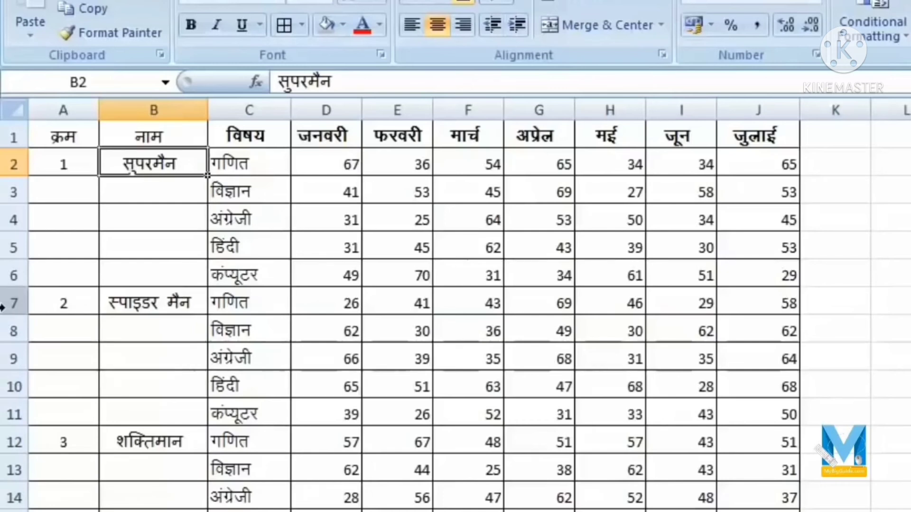
key(Right)
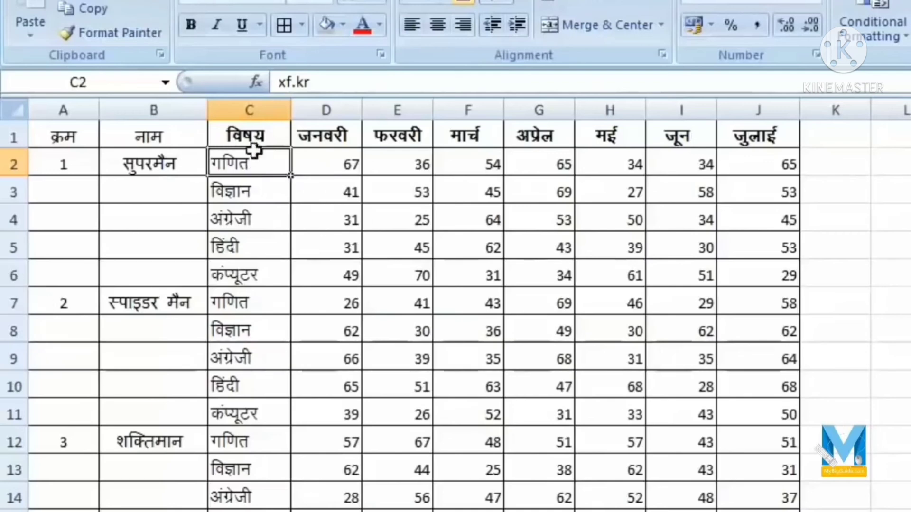
right_click(13, 303)
click(102, 411)
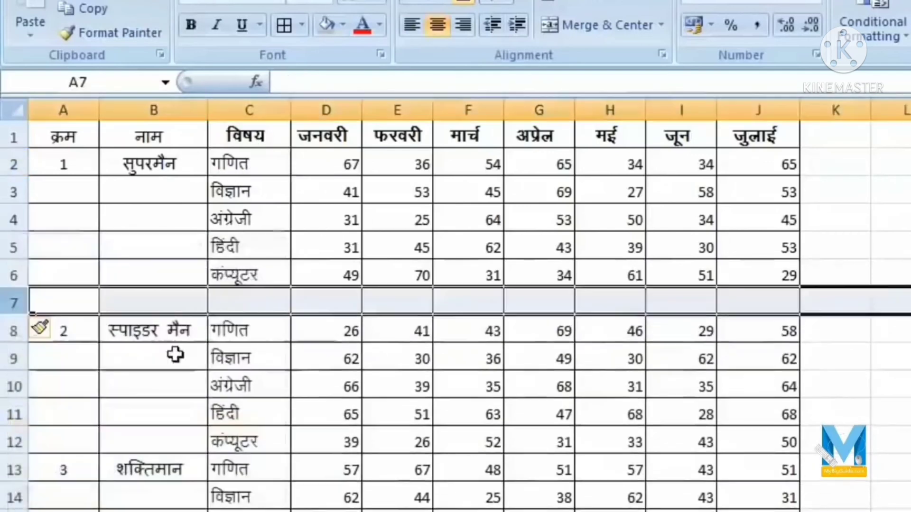
click(244, 299)
click(345, 303)
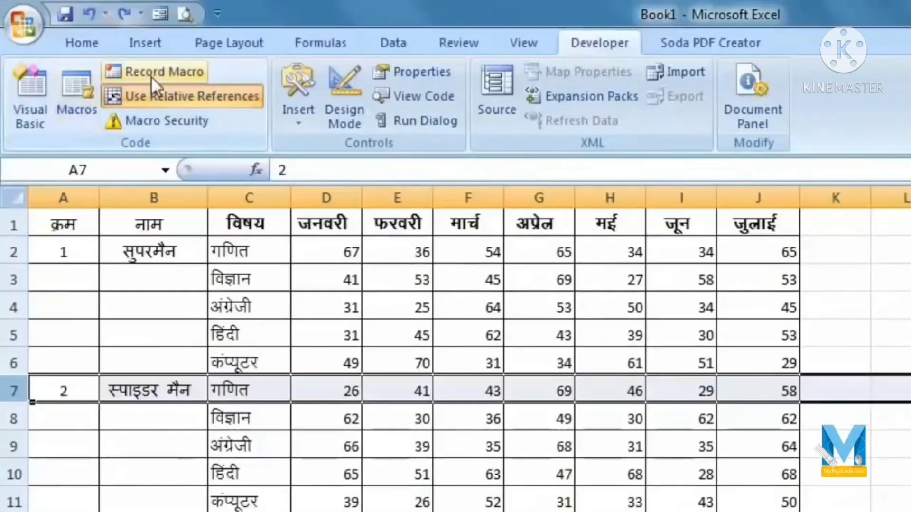
Step: Start recording a macro from A2 named sum with the shortcut Ctrl+Shift+L, stored in This Workbook
click(130, 250)
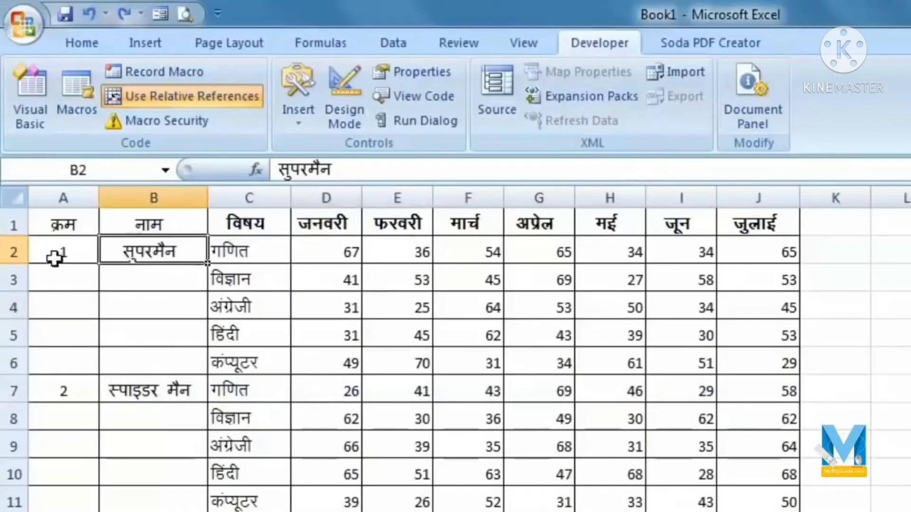
click(59, 256)
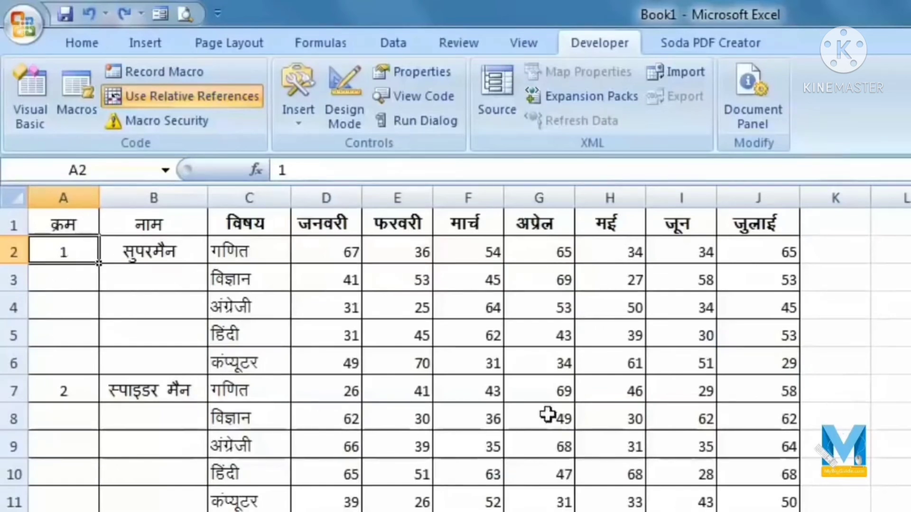
click(151, 70)
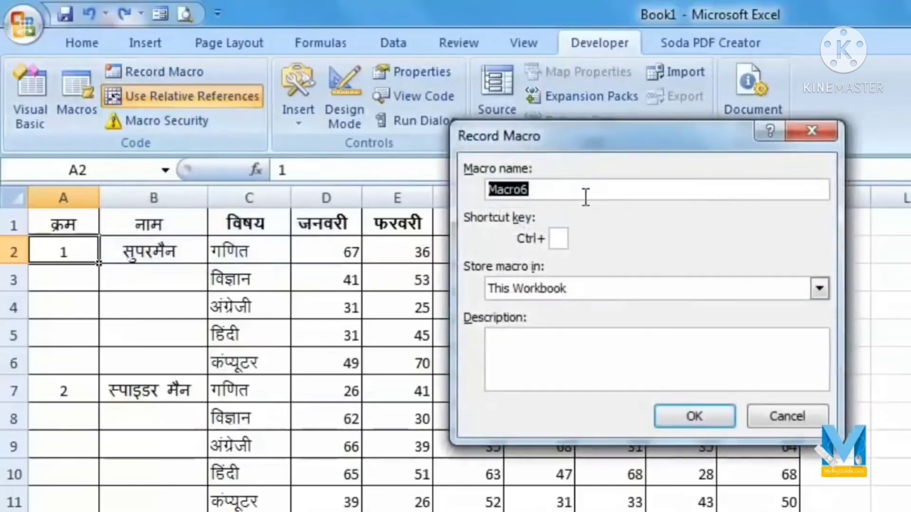
text(sum)
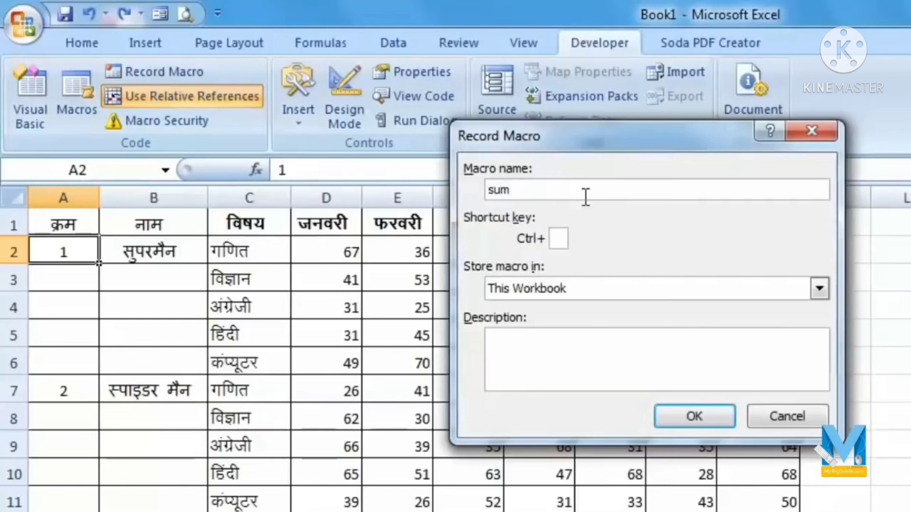
click(559, 238)
text(L)
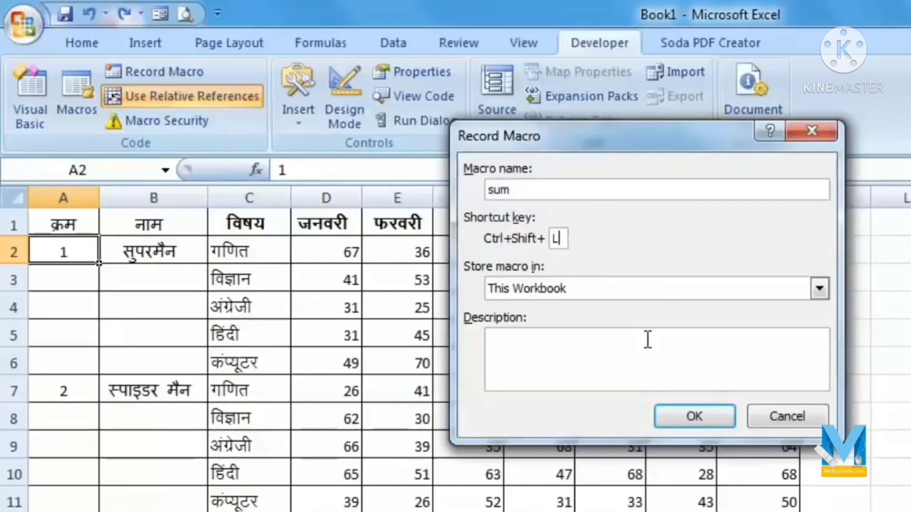
click(695, 417)
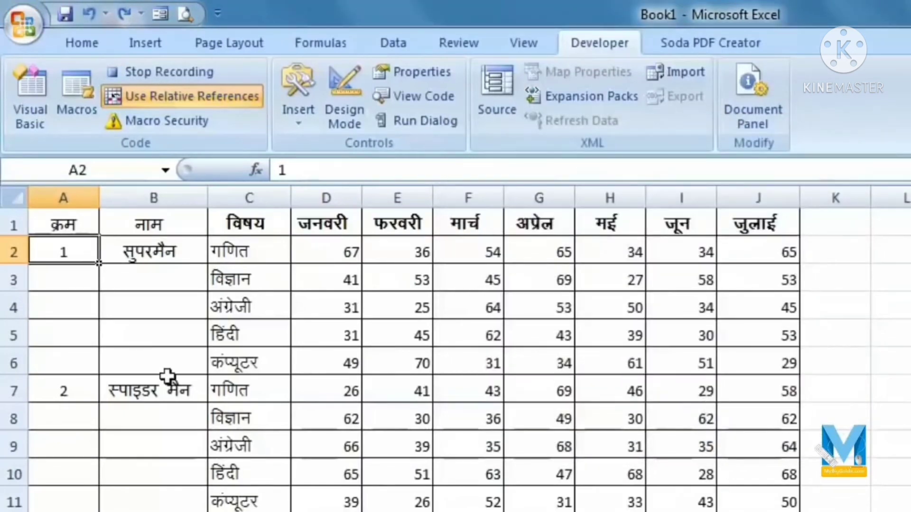
Step: Insert a blank row above row 7 and enter the total label योग in C7
key(Down)
key(Down)
key(Down)
key(Down)
key(Down)
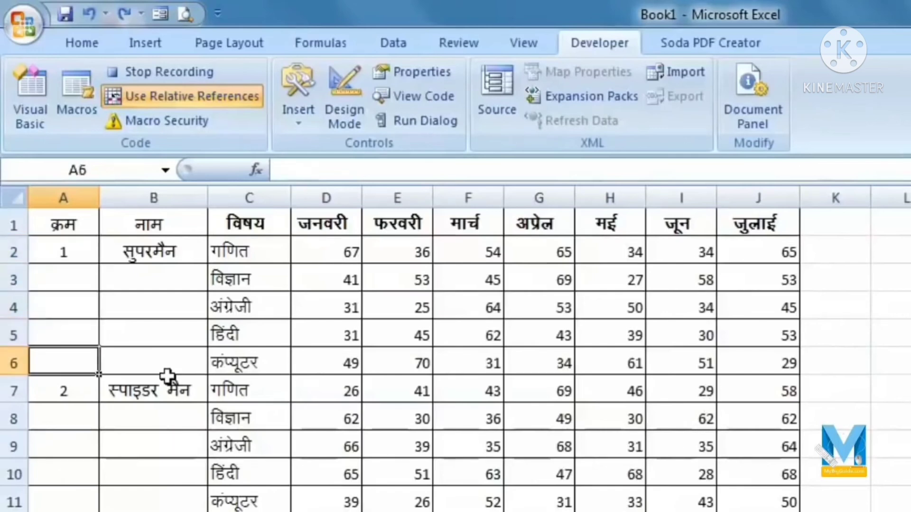
right_click(9, 387)
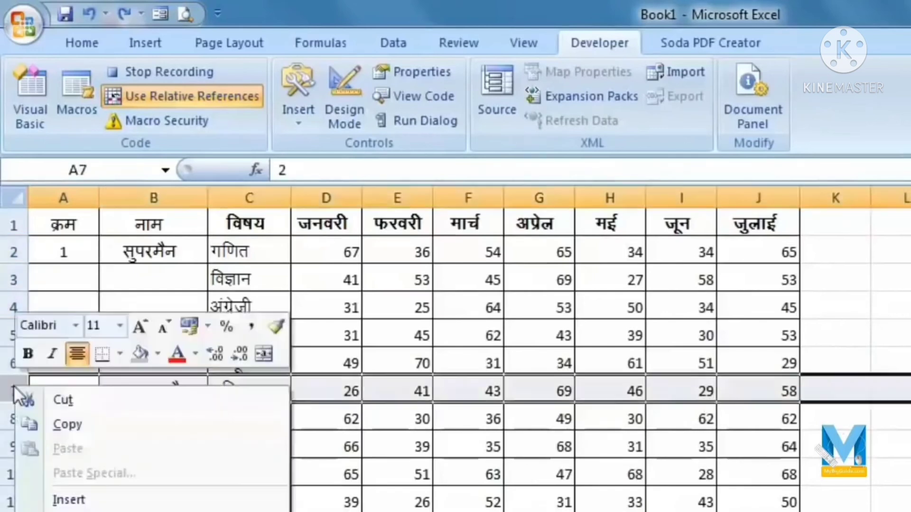
click(109, 499)
click(270, 390)
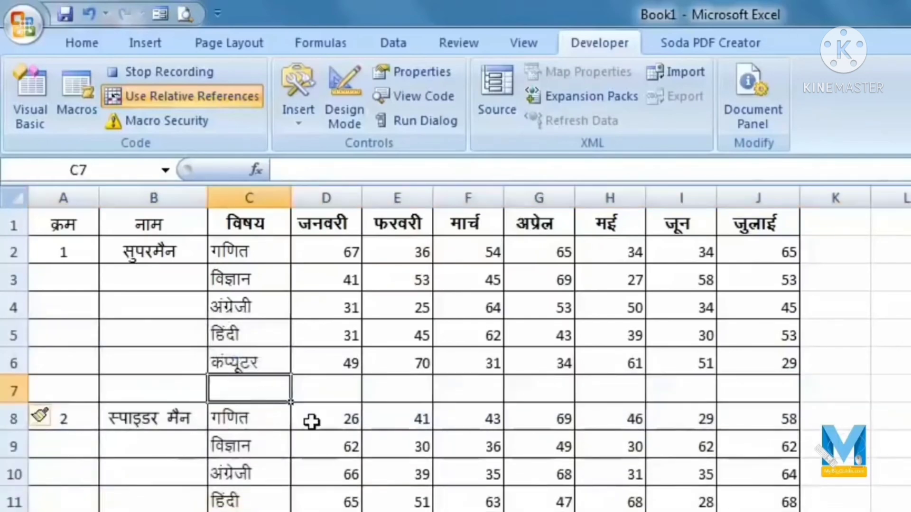
text(;ksx)
key(Tab)
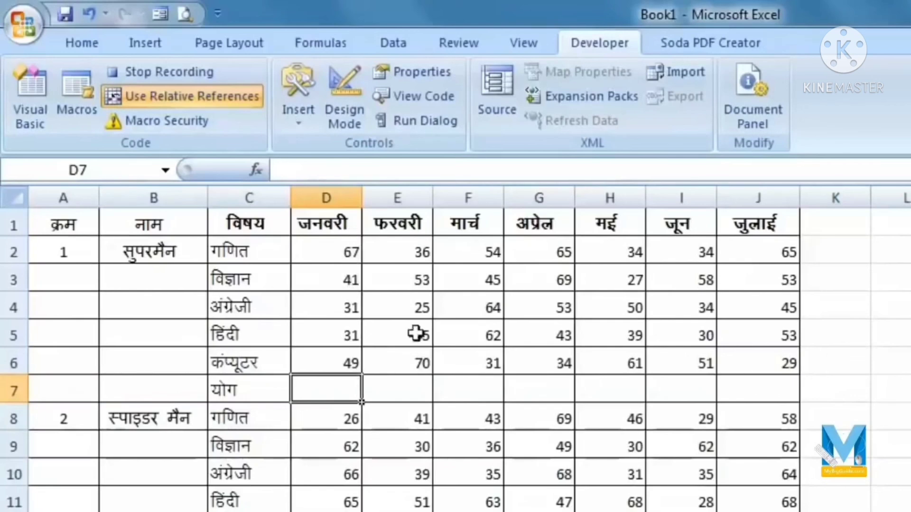
Step: Total the January marks in D7 with =SUM(D2:D6) and fill the formula across to J7
click(89, 44)
key(alt+=)
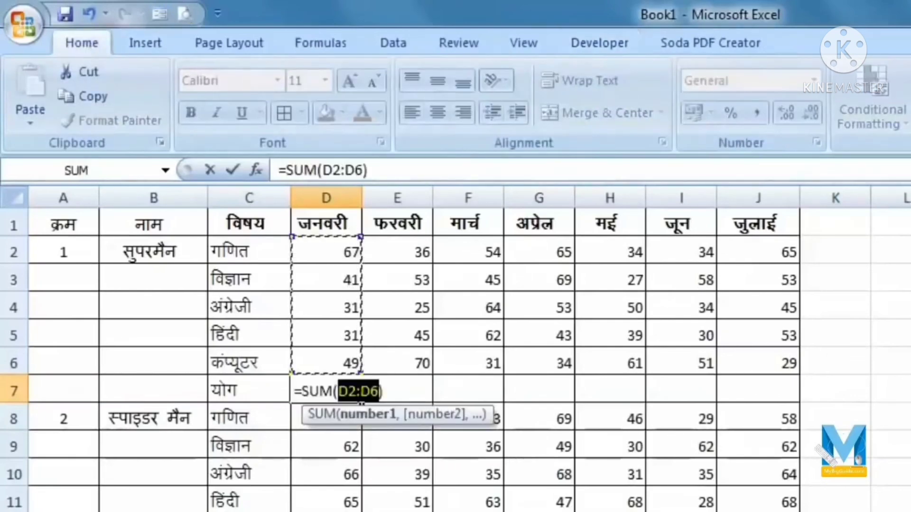
key(Return)
click(338, 383)
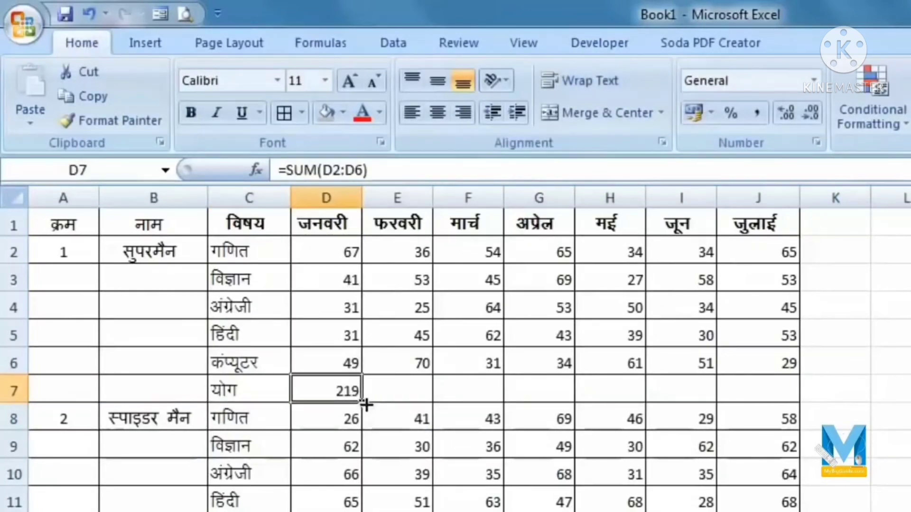
drag(361, 402, 798, 403)
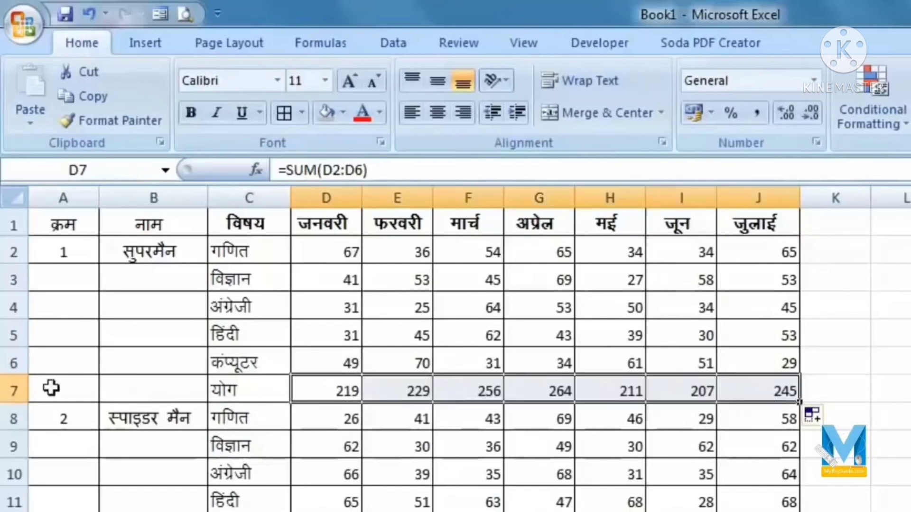
Step: Make total row 7 bold and stop the macro recording with J7 selected
click(14, 390)
click(191, 115)
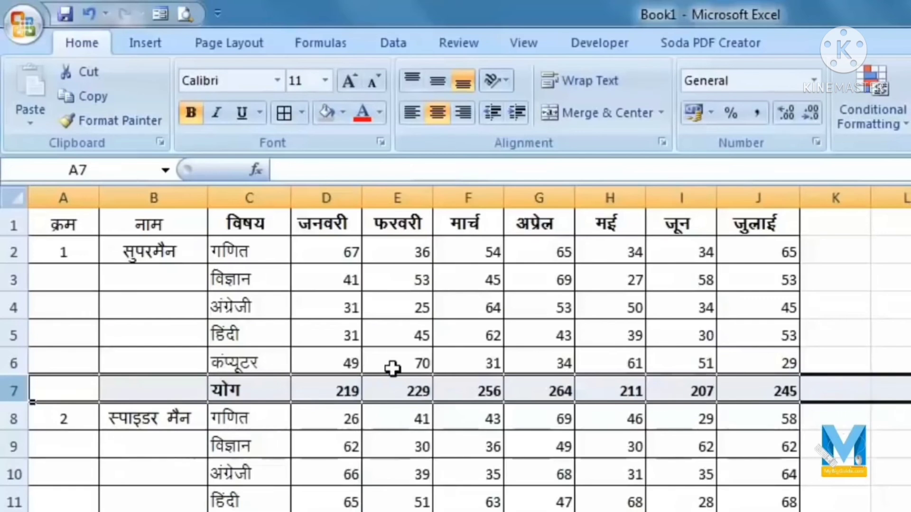
click(759, 386)
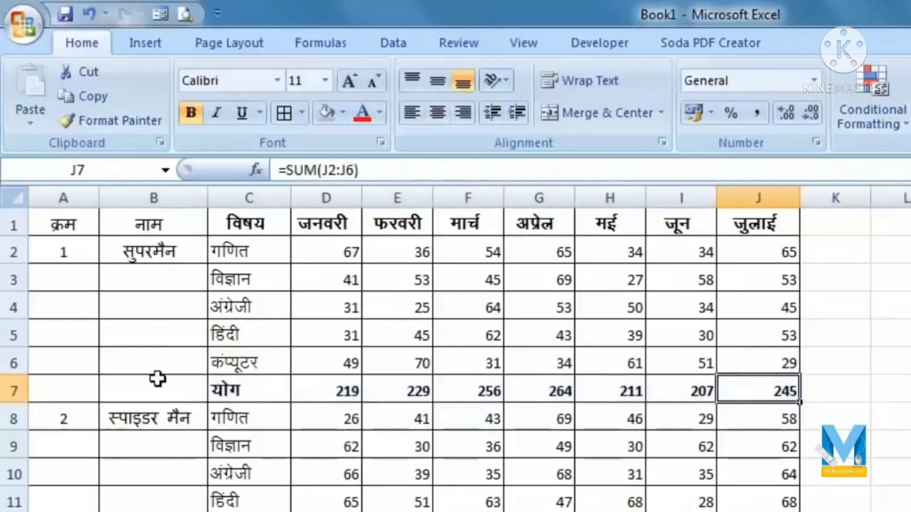
click(601, 47)
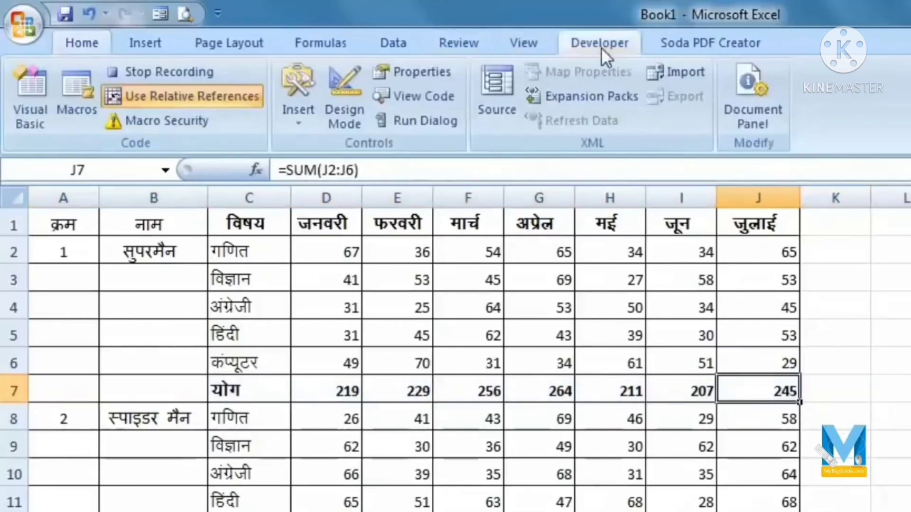
click(139, 73)
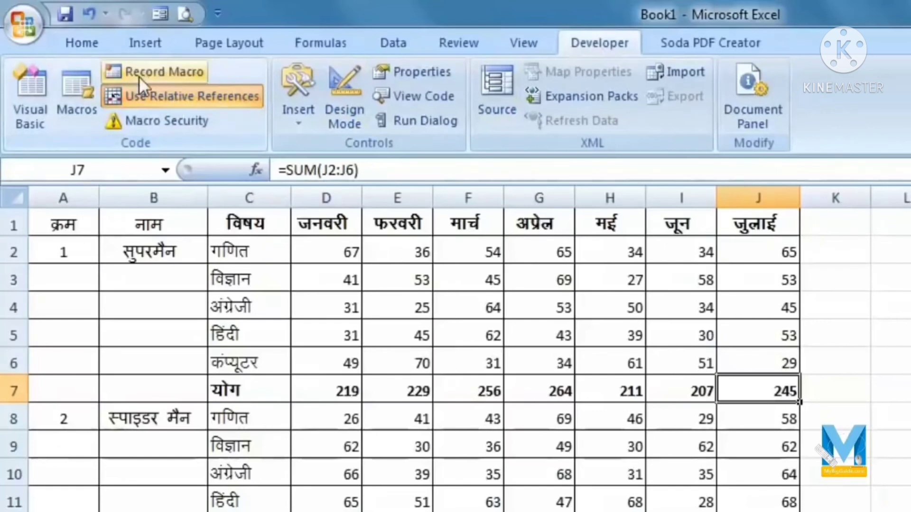
Step: Run the sum macro from A8 to add a total row for serial number 2
click(78, 424)
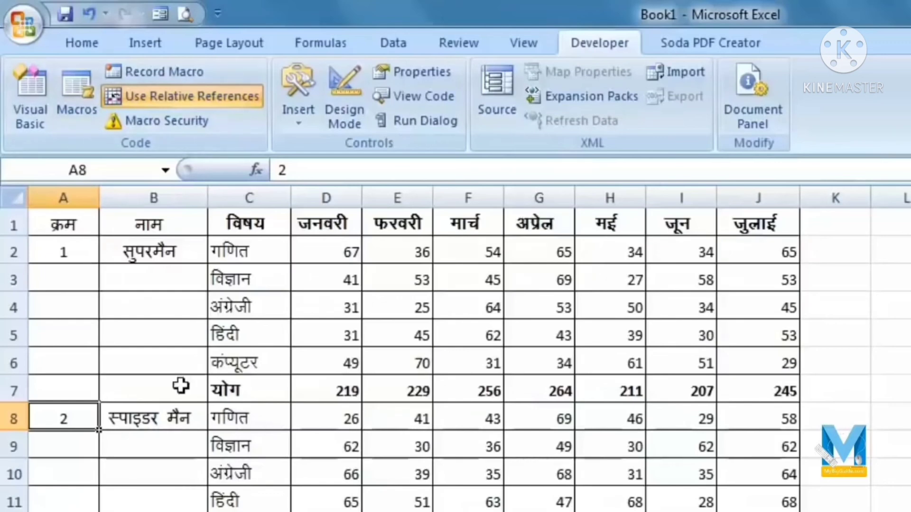
click(76, 112)
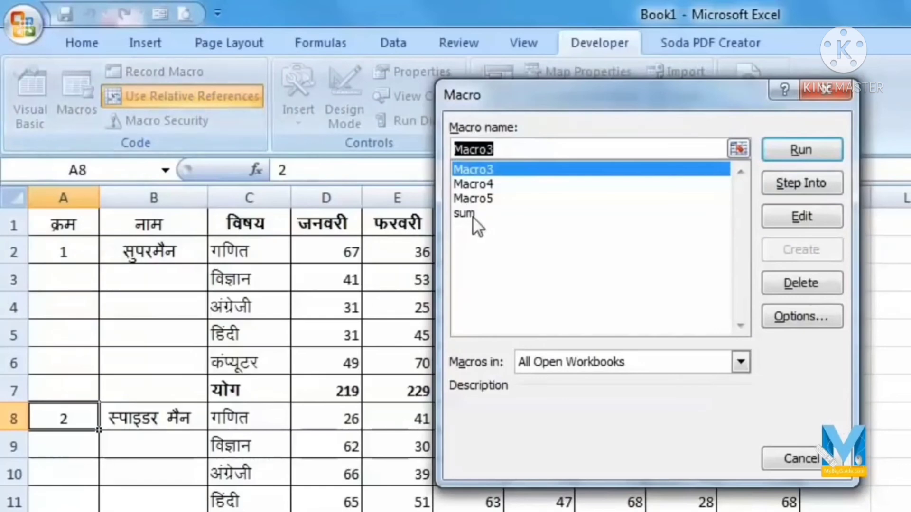
click(472, 216)
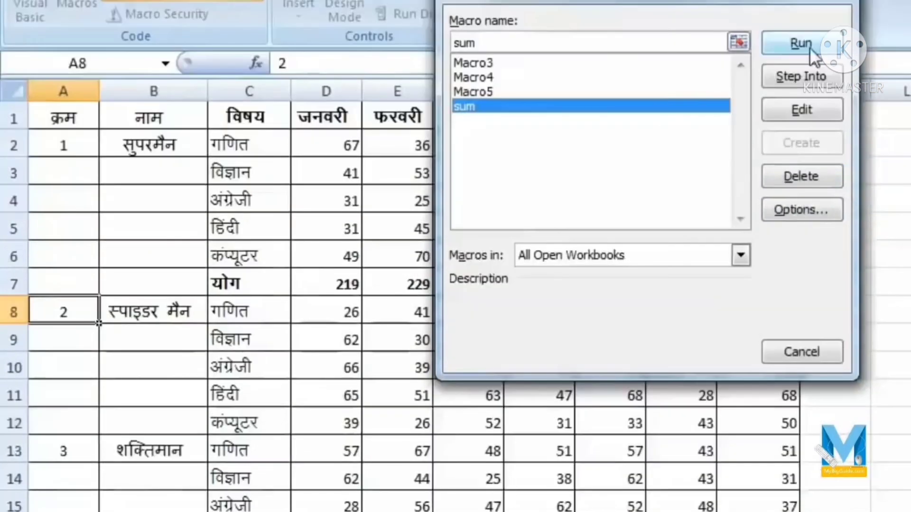
click(806, 152)
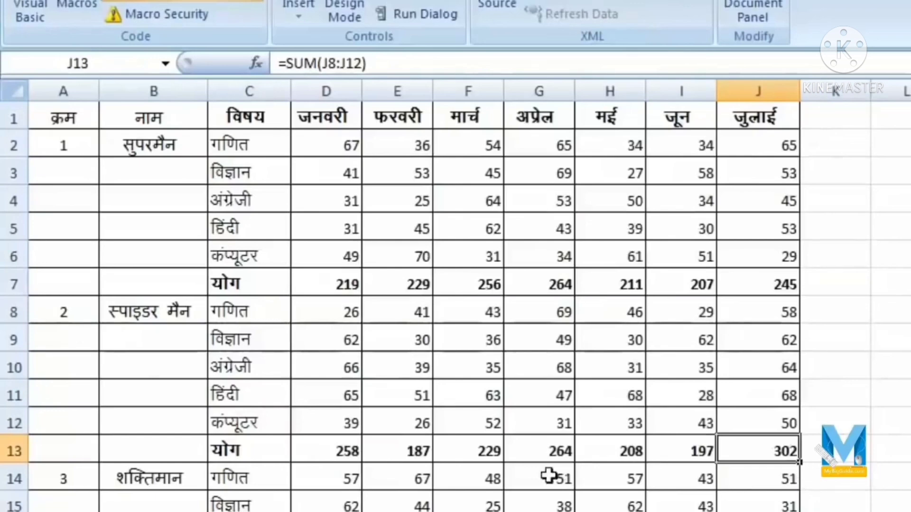
Step: Run the sum macro from the serial number cells 3 to 6 to add their total rows
click(67, 472)
scroll(392, 481, down, 2)
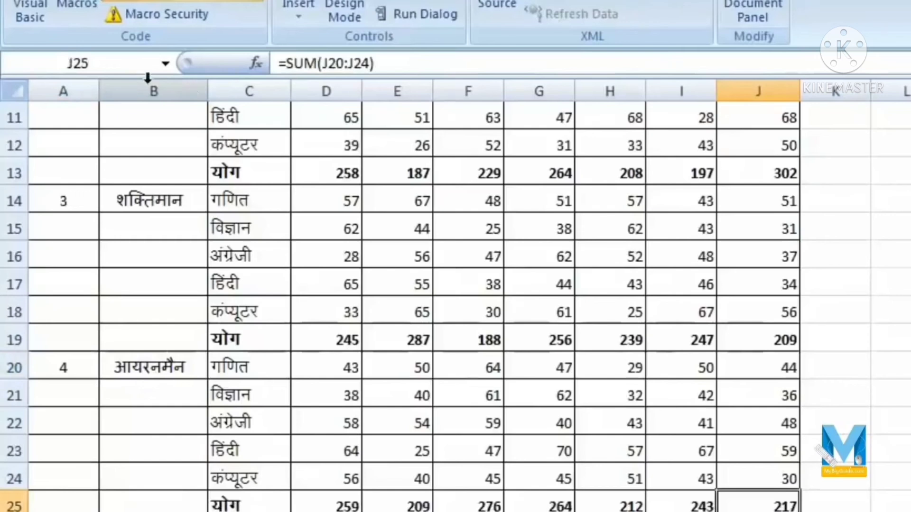
scroll(63, 349, down, 2)
click(64, 366)
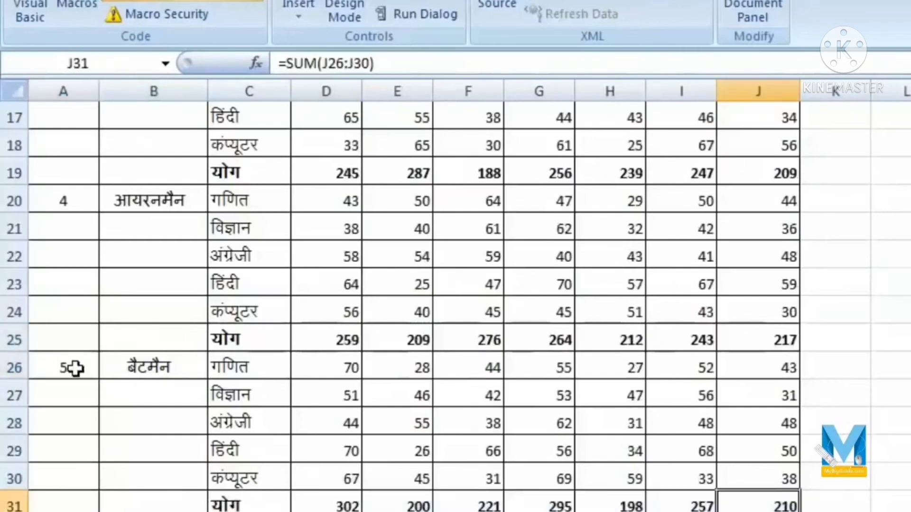
scroll(74, 368, down, 2)
click(69, 361)
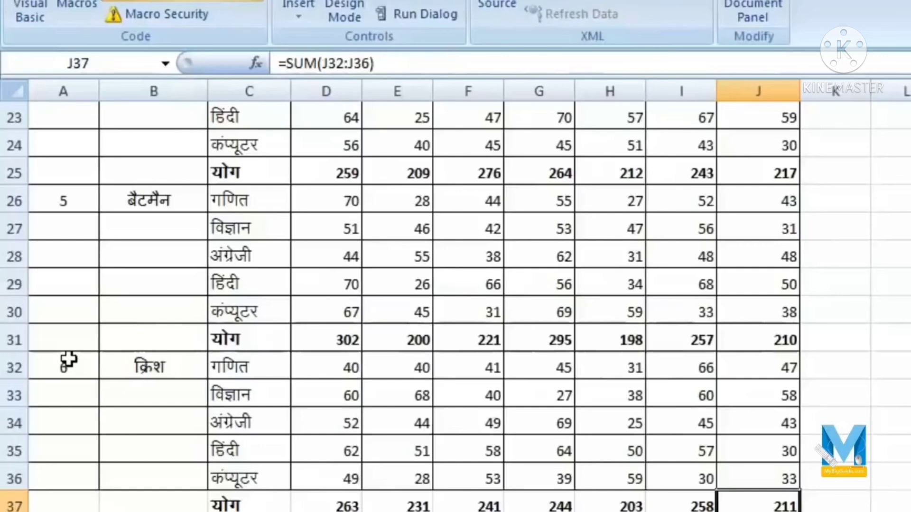
Step: Turn off relative references and start recording Macro7 from A1, stored in This Workbook
scroll(223, 469, up, 7)
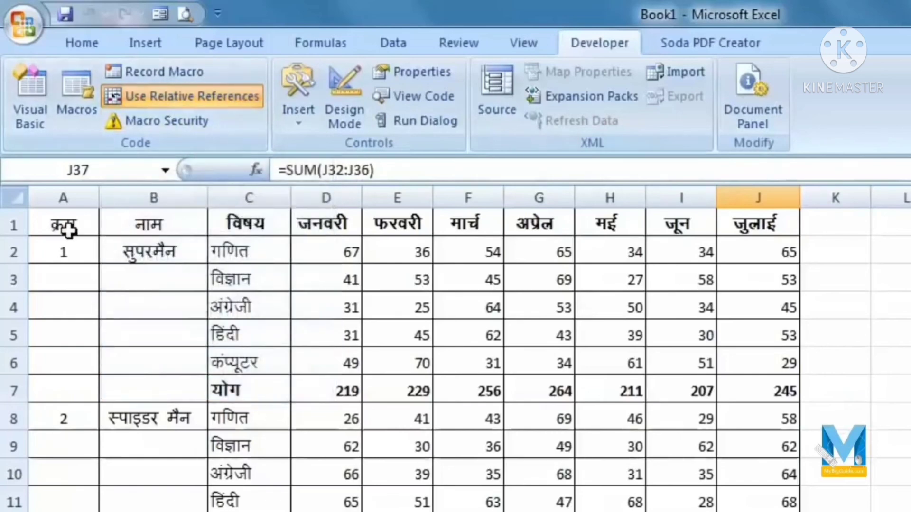
click(175, 98)
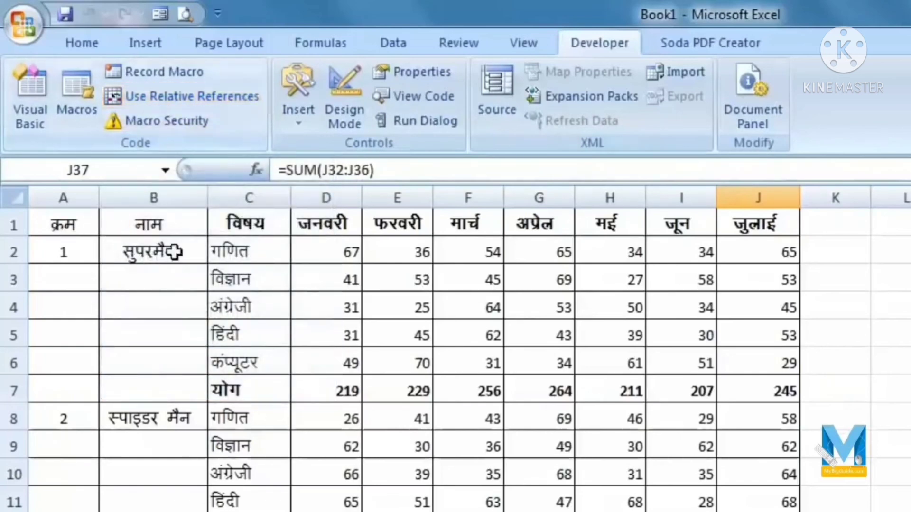
click(62, 250)
click(71, 218)
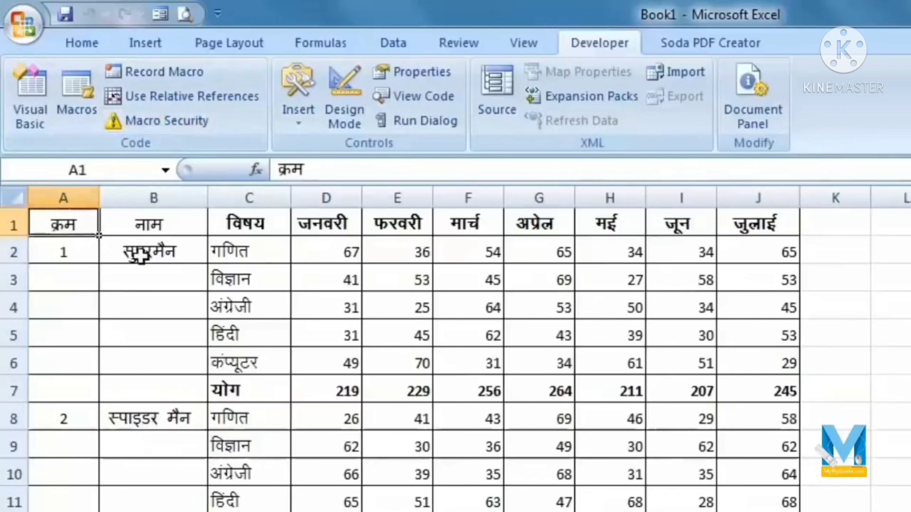
click(162, 72)
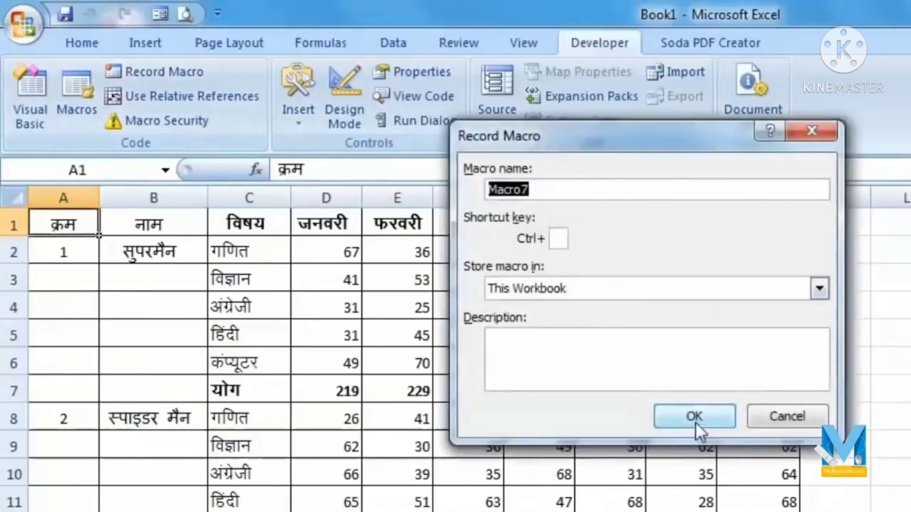
click(693, 414)
Step: Insert a blank row above row 5 and stop the macro recording
click(13, 335)
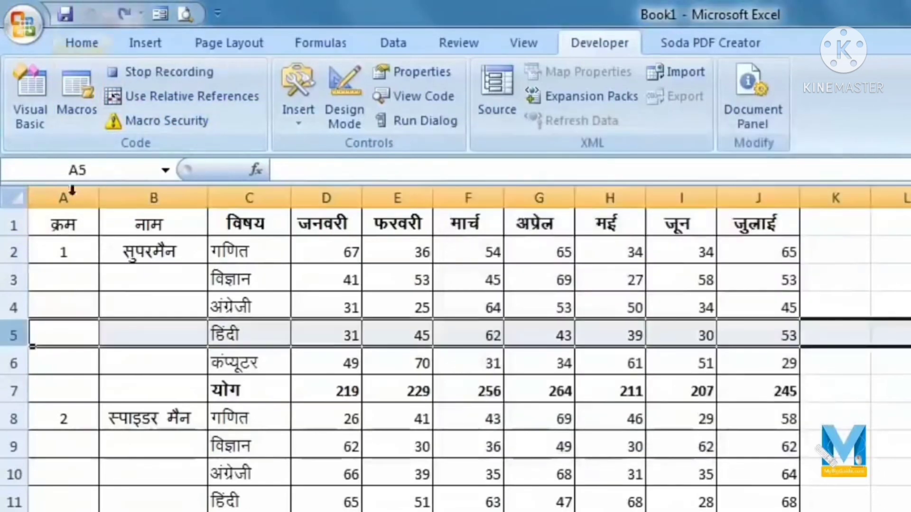
right_click(13, 335)
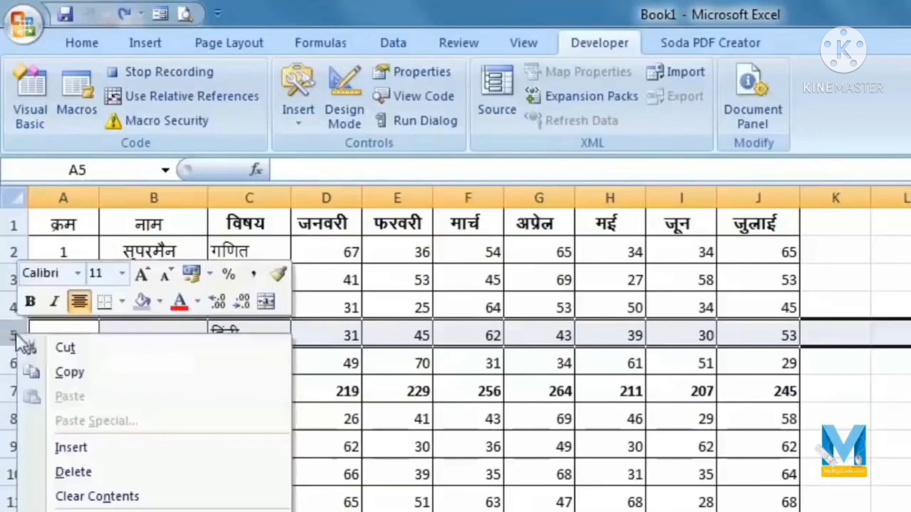
click(117, 448)
click(161, 73)
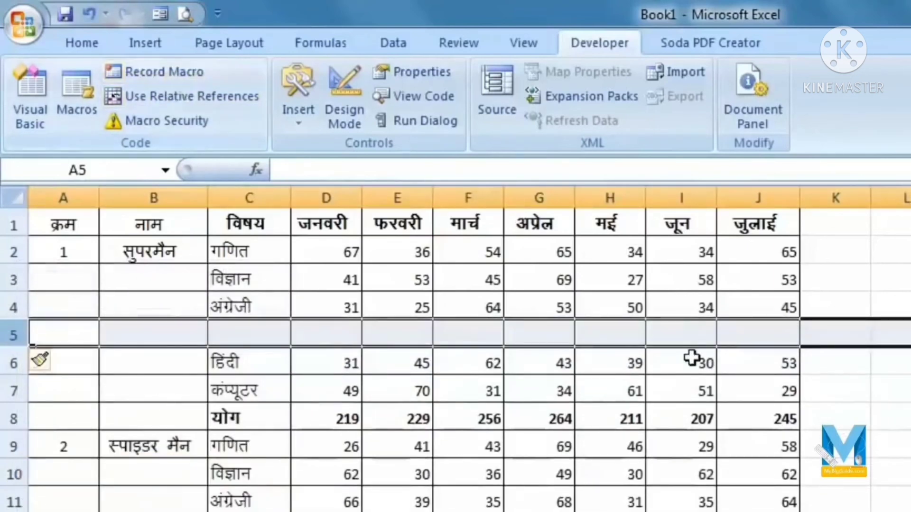
click(176, 300)
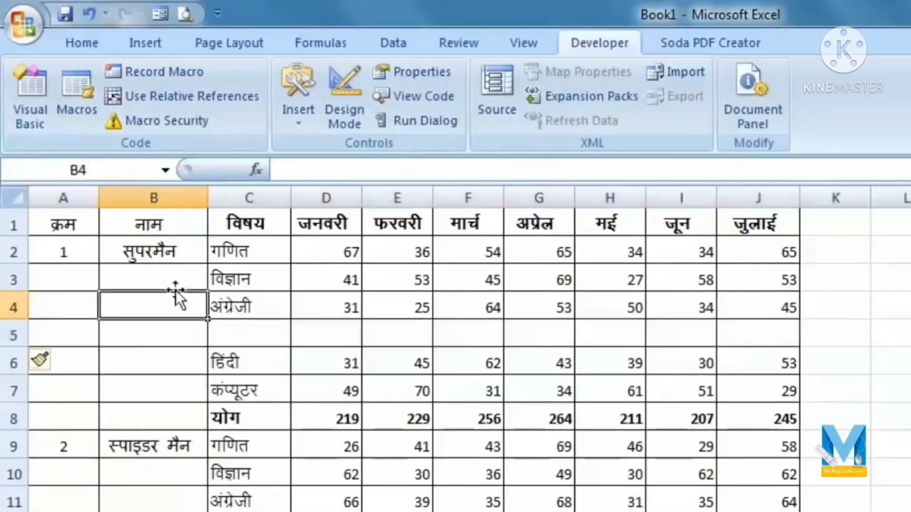
Step: Run Macro7 from A9 to test where a macro recorded without relative references inserts its row
click(76, 445)
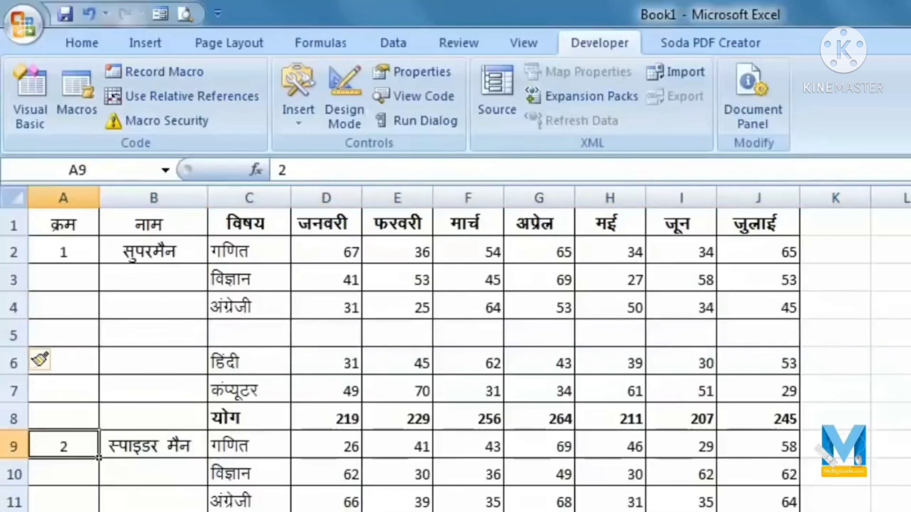
click(169, 70)
click(812, 134)
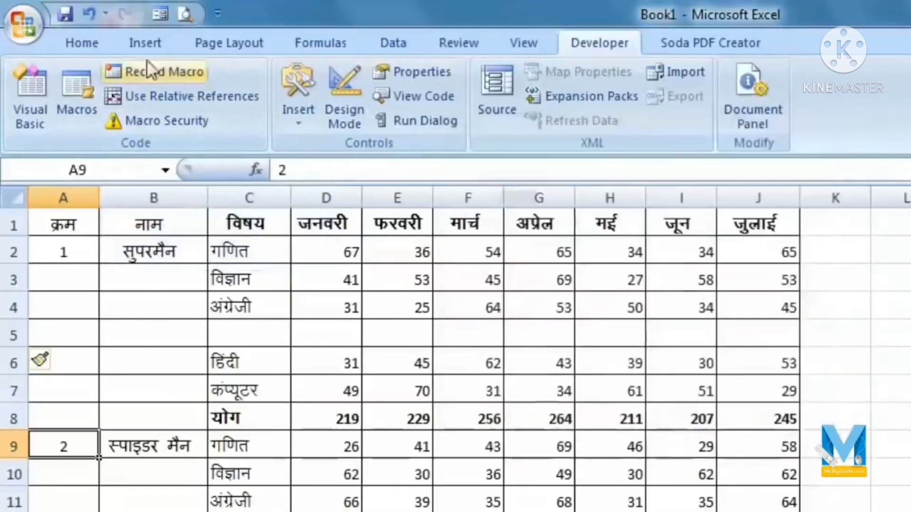
click(87, 83)
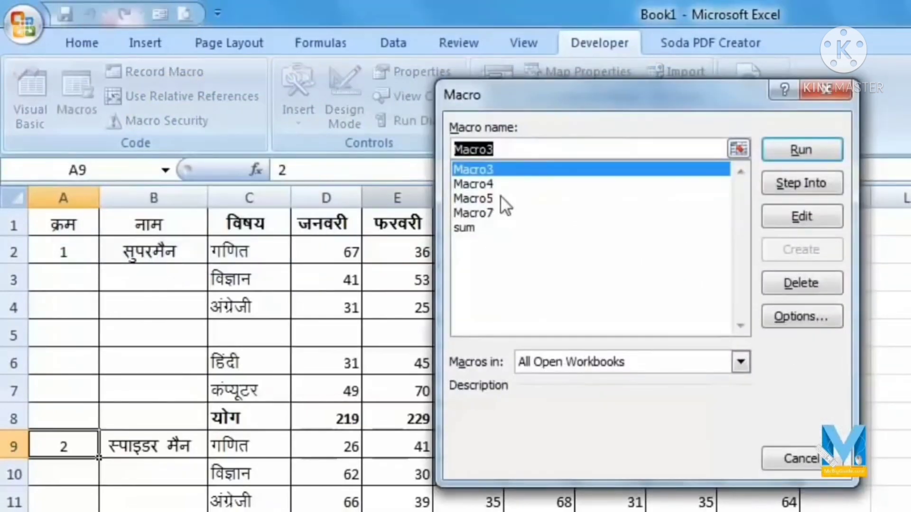
click(498, 215)
click(828, 148)
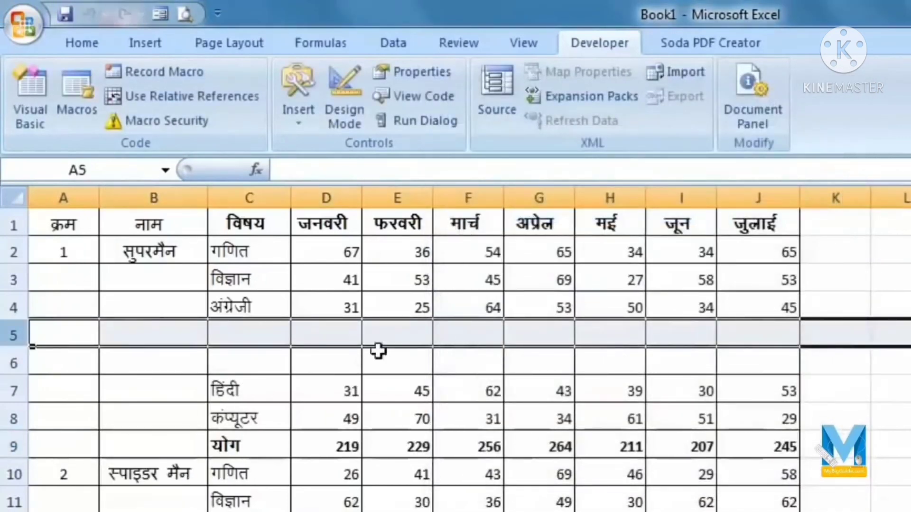
click(61, 478)
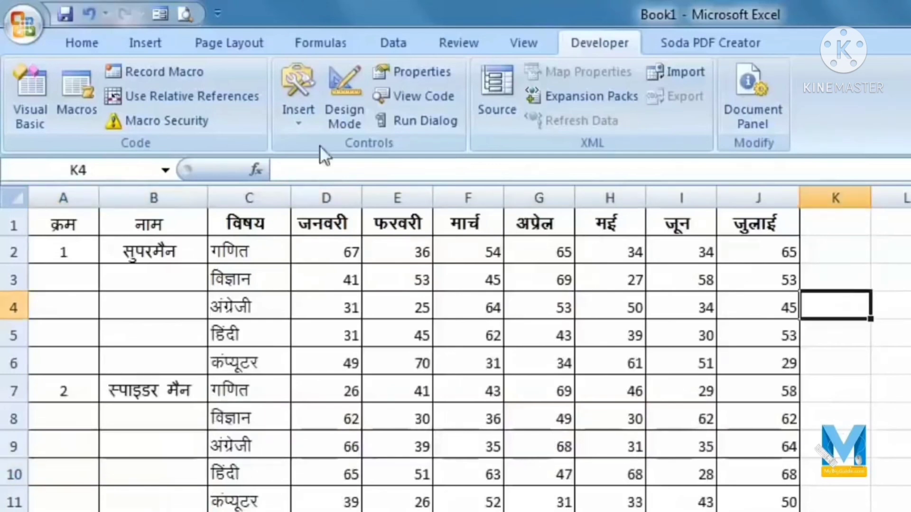
Step: Add a form control button beside the table across K2 to L3 and assign the sum macro to it
click(303, 117)
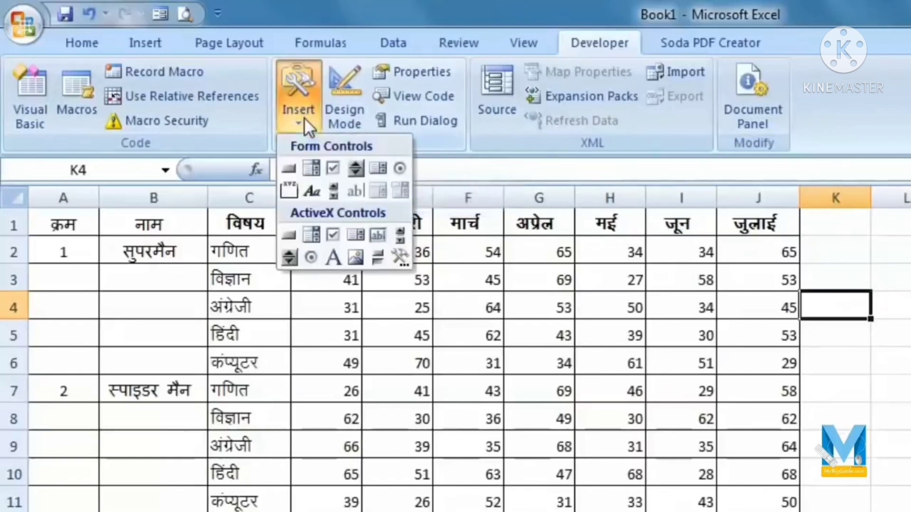
click(290, 167)
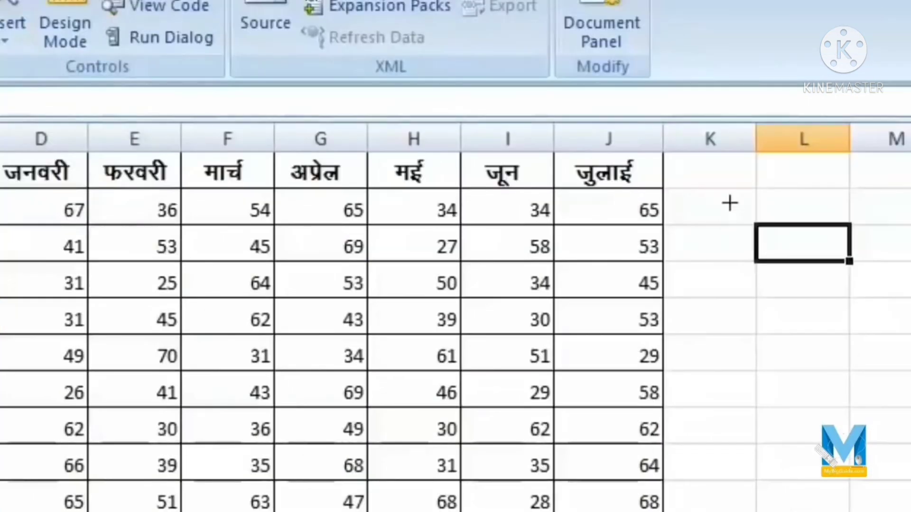
drag(729, 203, 902, 257)
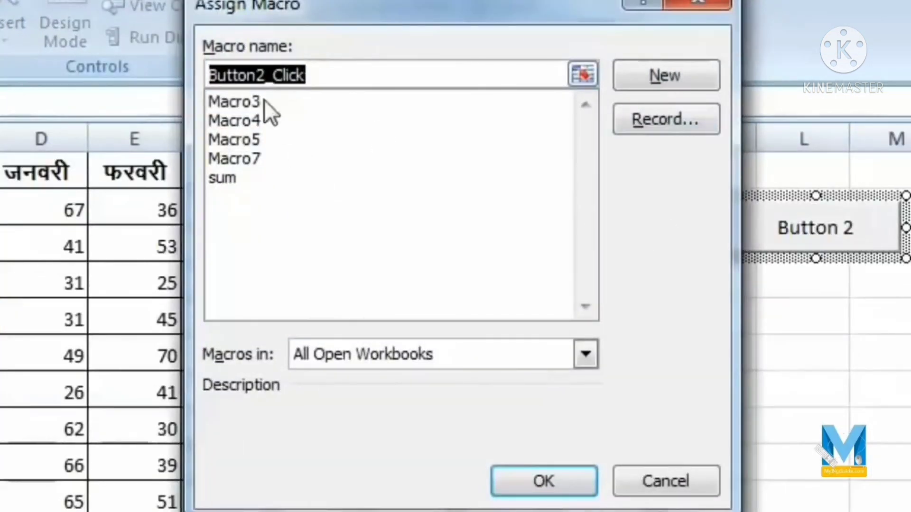
click(232, 178)
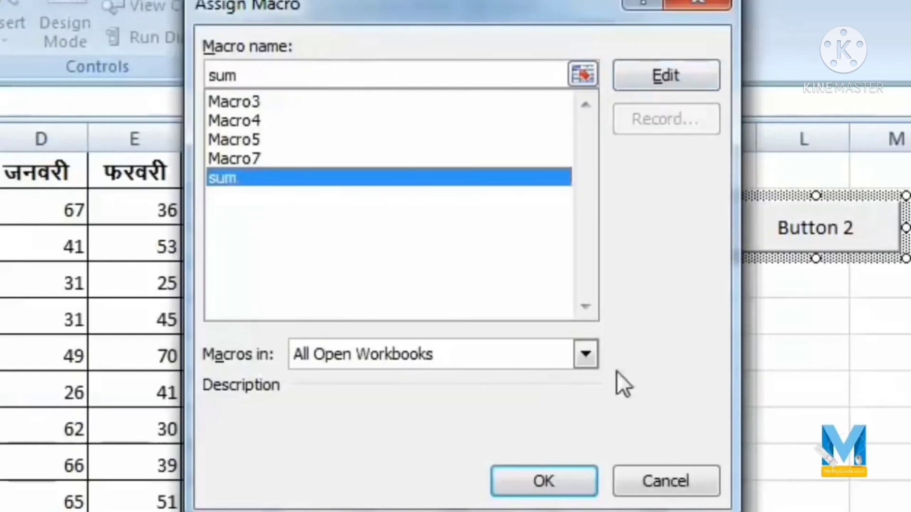
click(547, 482)
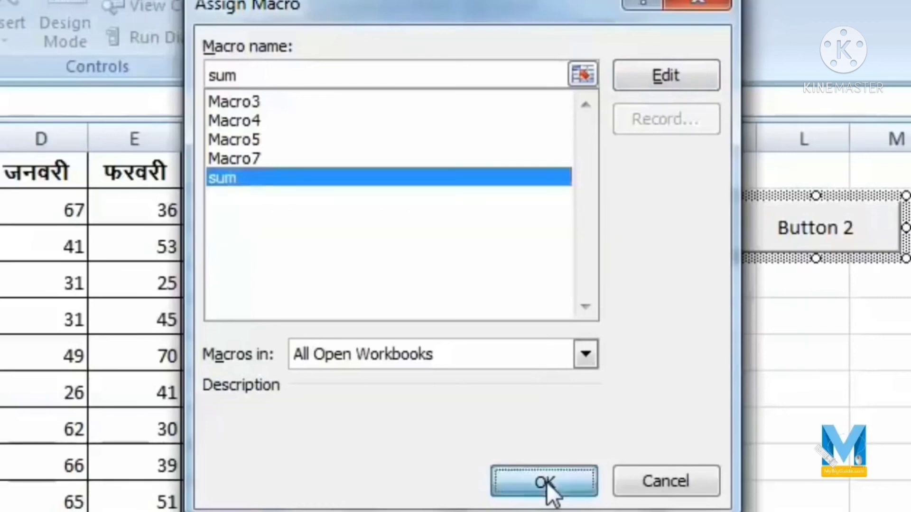
click(833, 346)
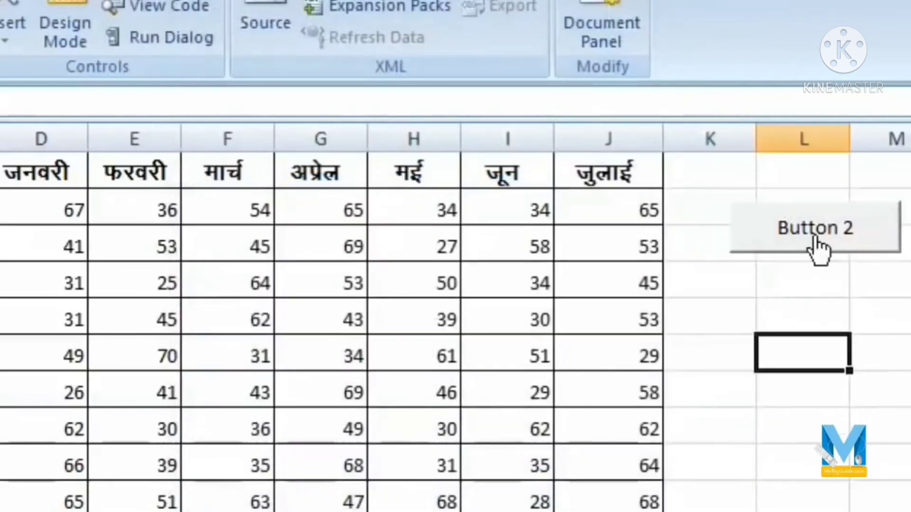
Step: Run the sum macro from A2 with the new button to add the first name's total row
click(67, 189)
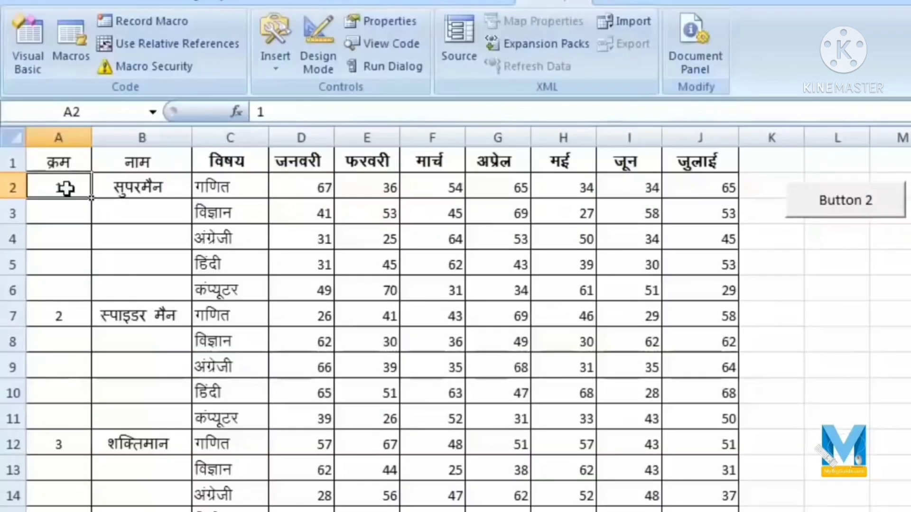
click(848, 216)
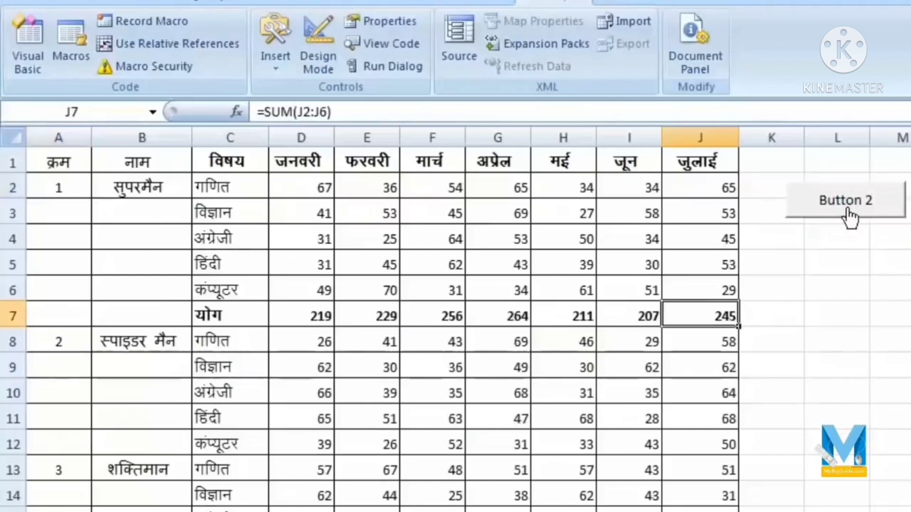
Step: Run the sum macro with the button from A8 and again from A14 to add the second and third names' total rows
click(29, 348)
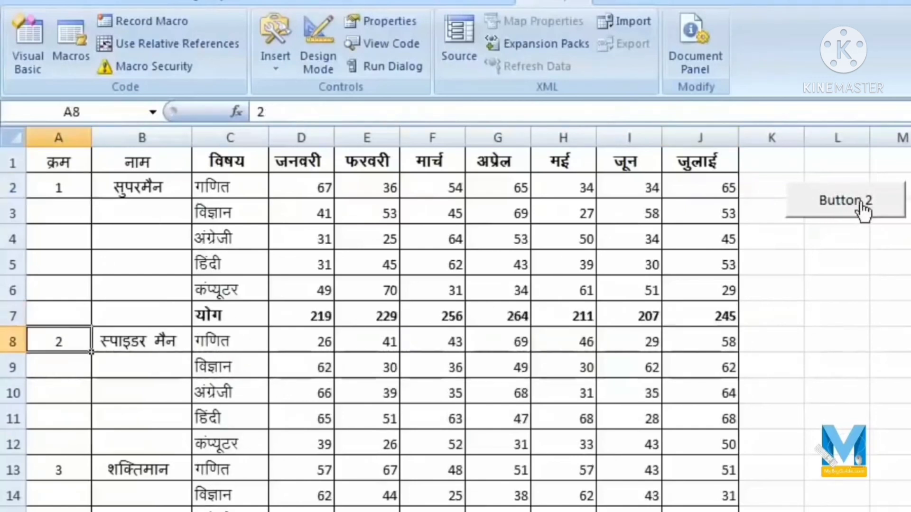
click(853, 211)
scroll(128, 488, down, 2)
click(90, 342)
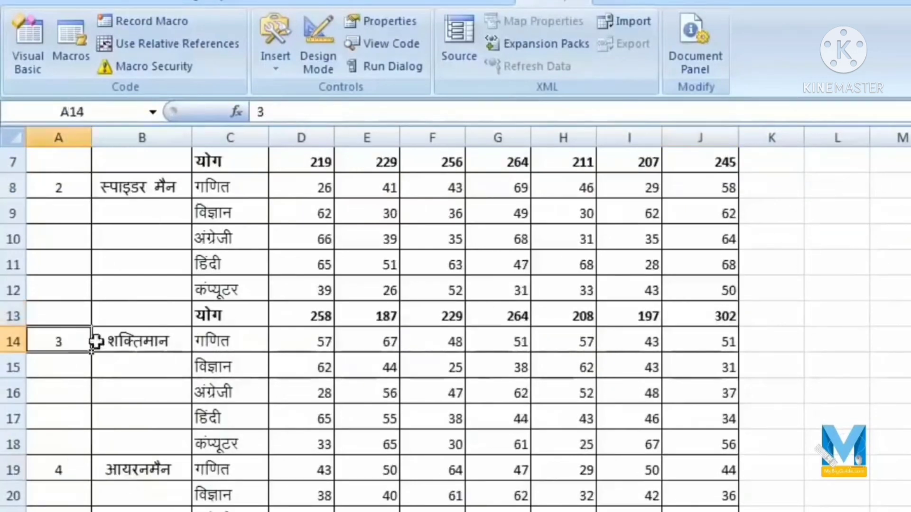
scroll(877, 188, up, 2)
click(790, 204)
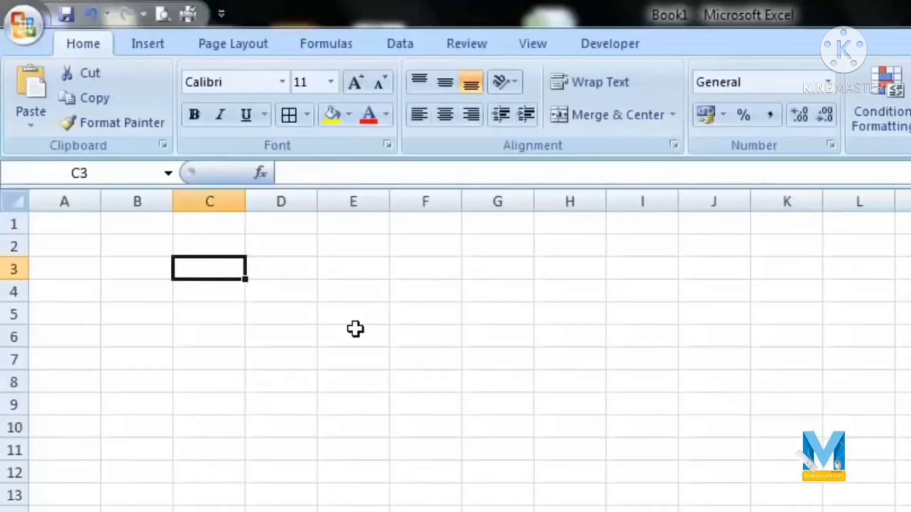
Step: In the blank Book1 sheet, move the active cell across row 3 from C3 to J3 and return to C4
key(Right)
key(Right)
key(Right)
key(Right)
key(Right)
key(Right)
key(Right)
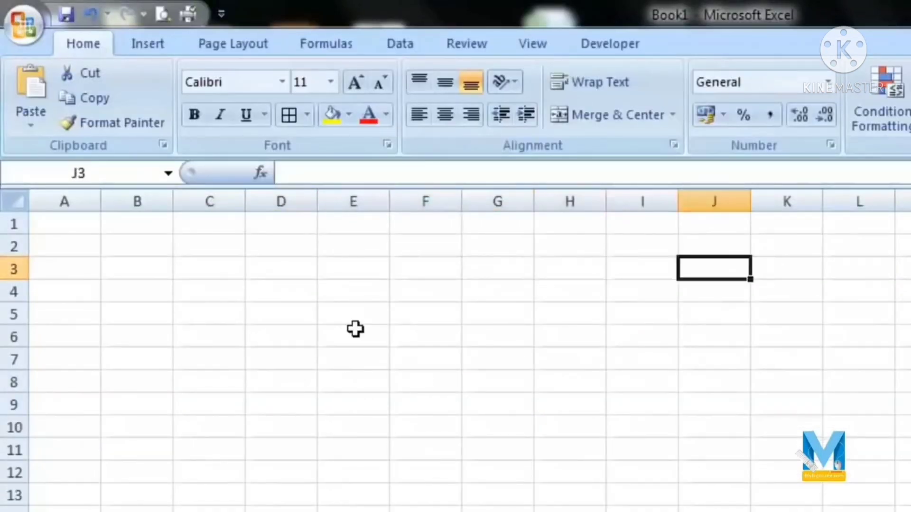
key(Return)
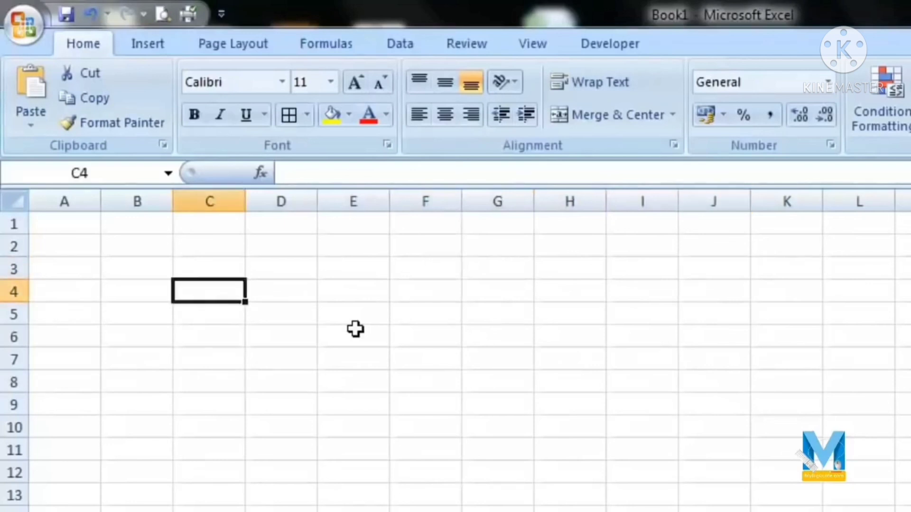
Step: Enter 25, 25, 252 and 252 down column C from C4 to C7
text(25)
key(Return)
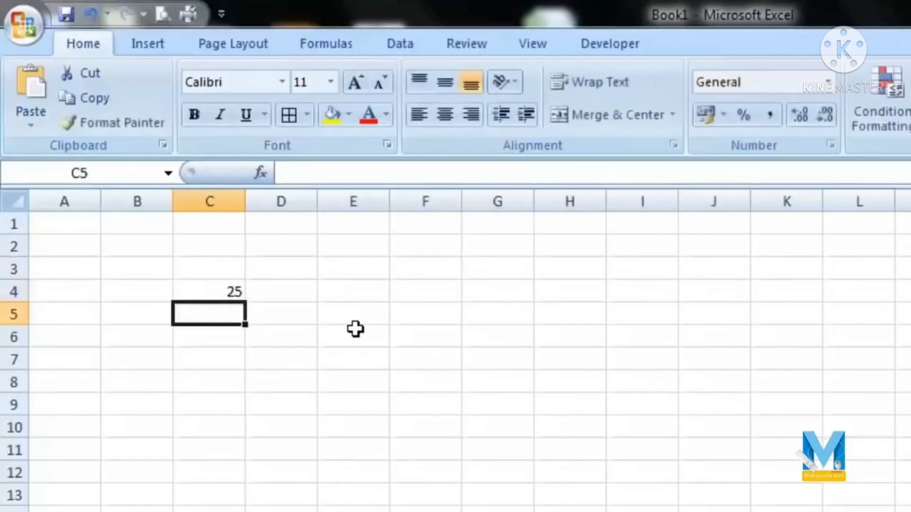
text(25)
key(Return)
text(252)
key(Return)
text(252)
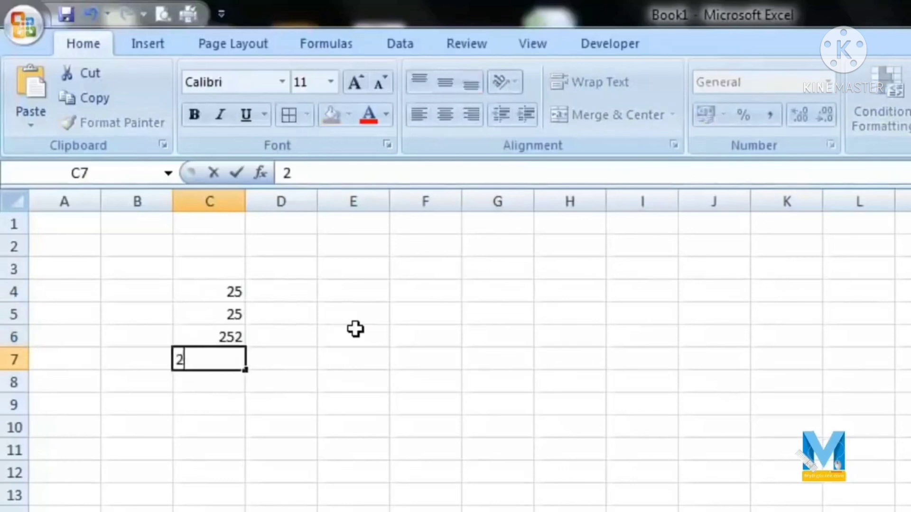
key(Return)
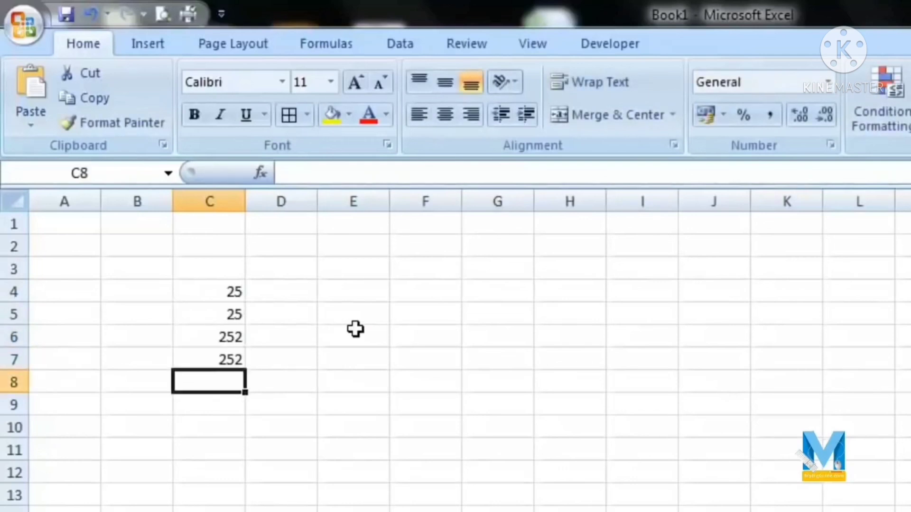
Step: Set the advanced editing option for the selection's move direction after pressing Enter to Right
click(39, 29)
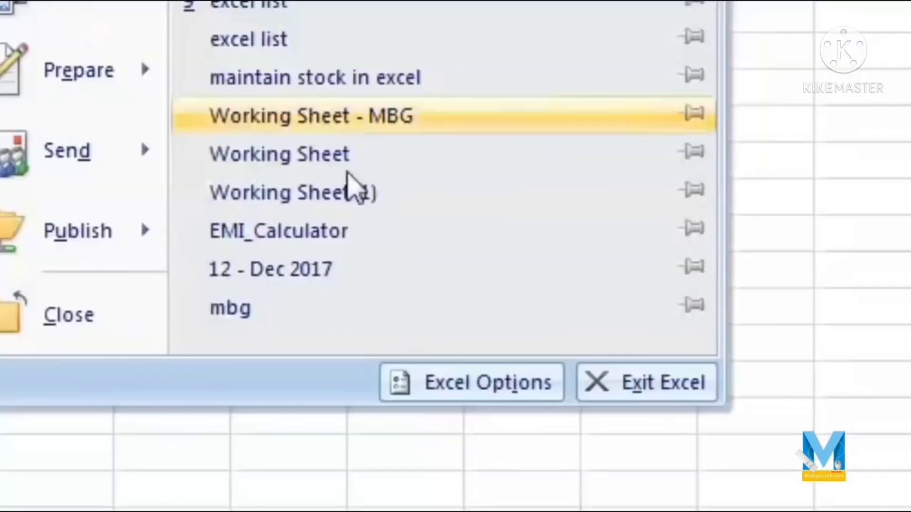
click(339, 510)
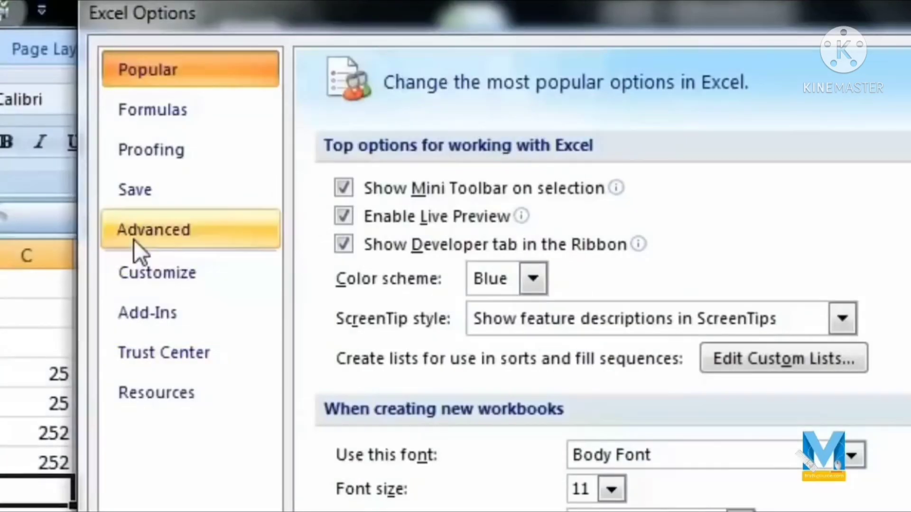
click(134, 240)
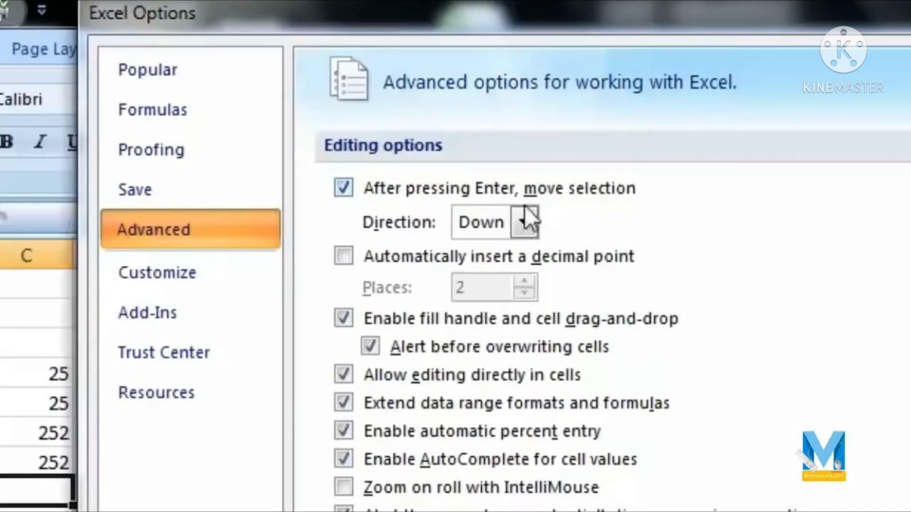
click(527, 221)
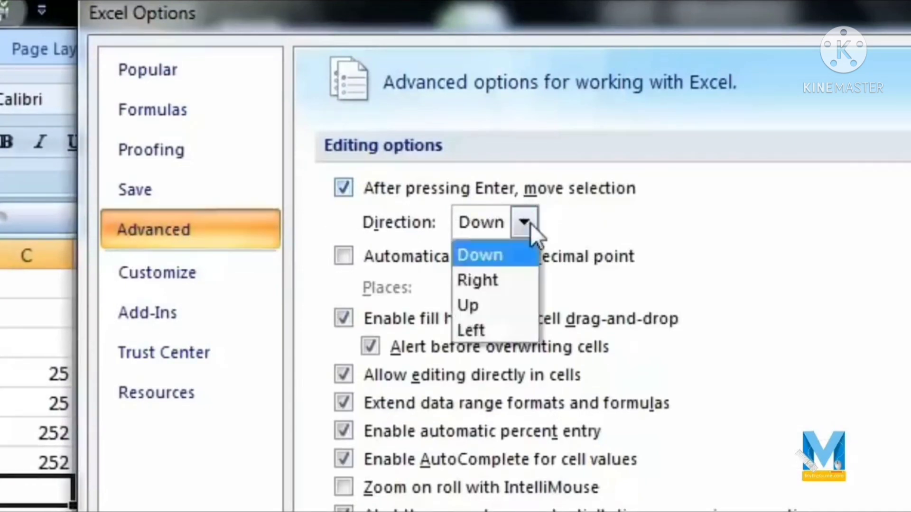
click(506, 286)
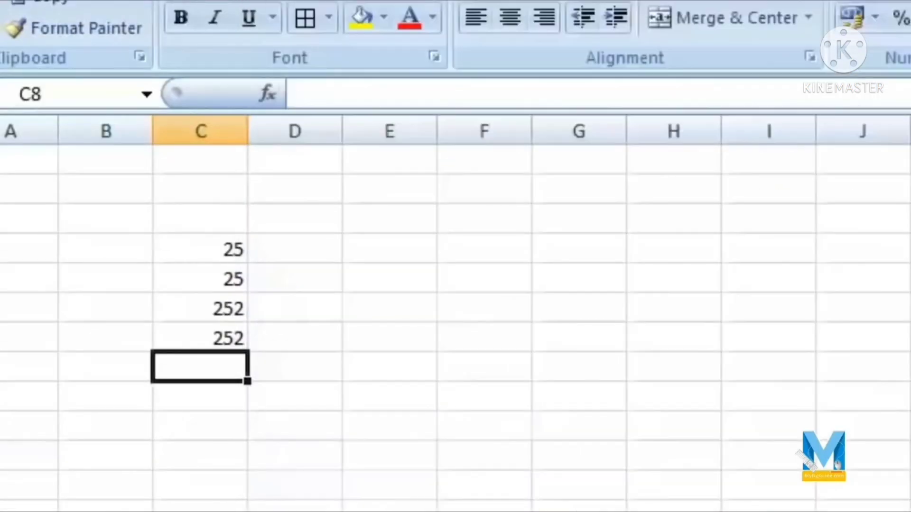
Step: Enter 25, 252, 252, 52, 252, 252, 525 and 252 across row 8 from C8 to J8
text(25)
key(Return)
text(25)
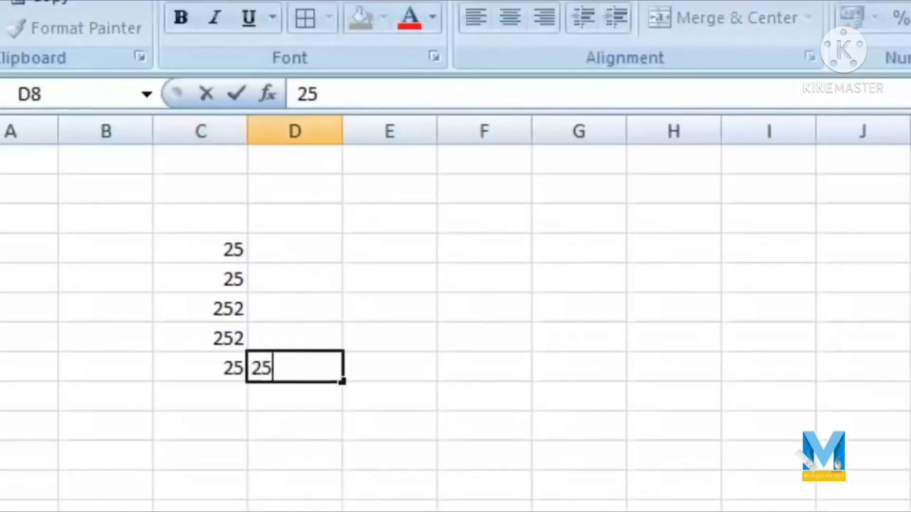
text(2)
key(Return)
text(252)
key(Return)
text(52)
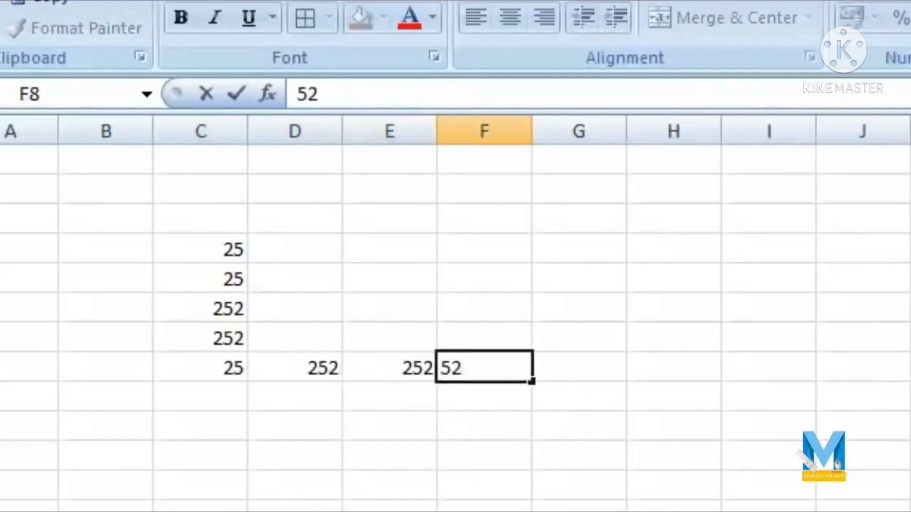
key(Return)
text(252)
key(Return)
text(252)
key(Return)
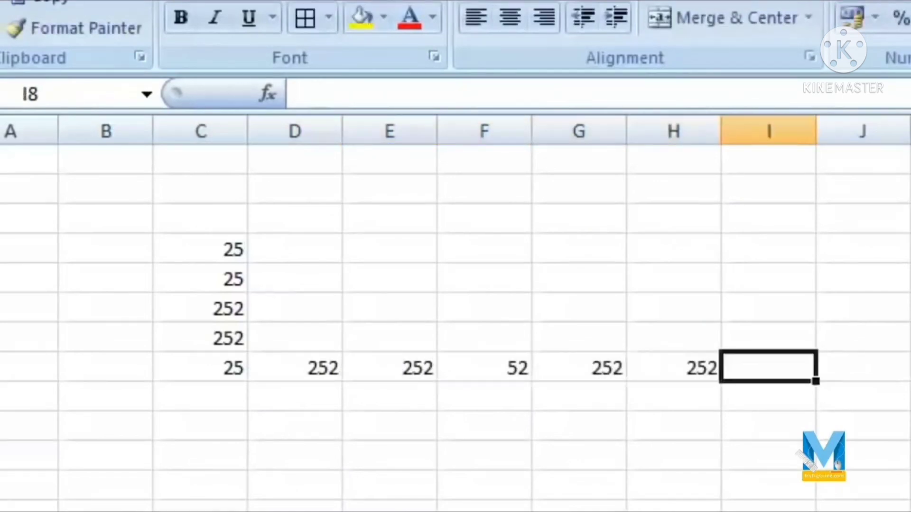
text(525)
key(Return)
text(252)
key(Return)
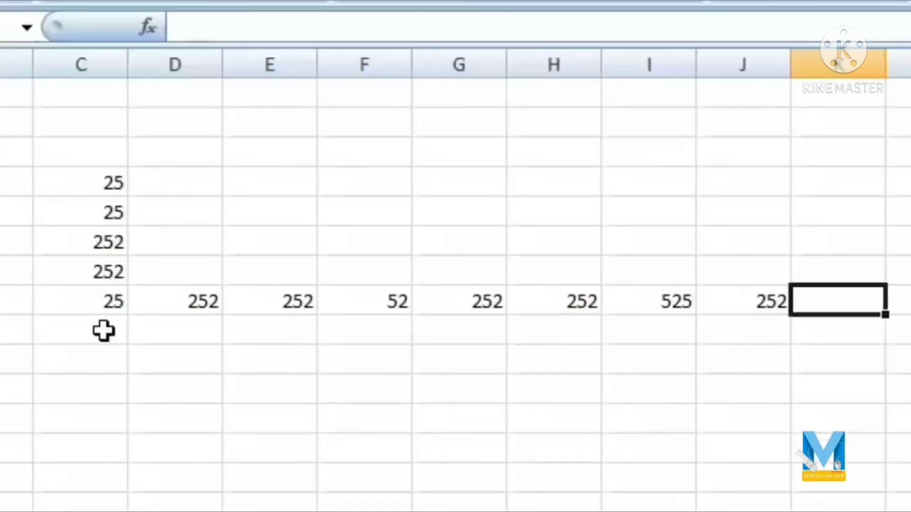
Step: Clear the contents of the range C3:J12
click(99, 331)
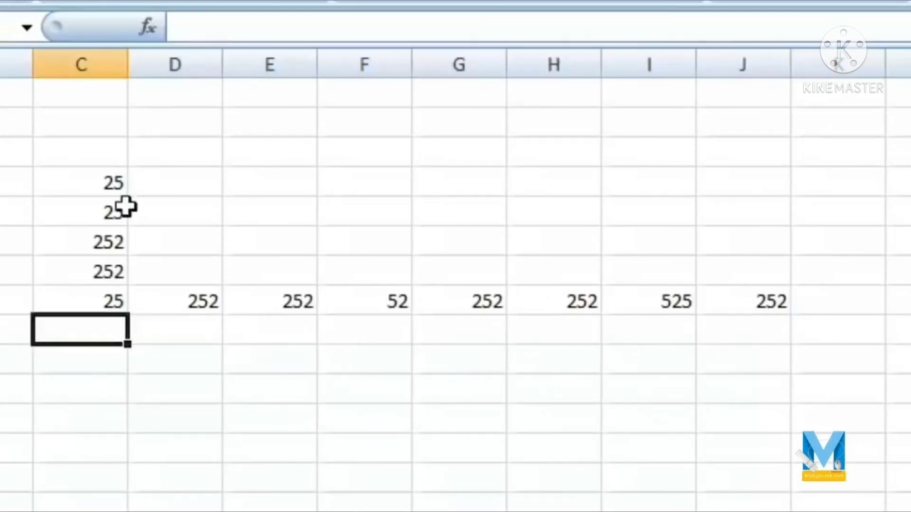
drag(67, 152, 746, 419)
key(Delete)
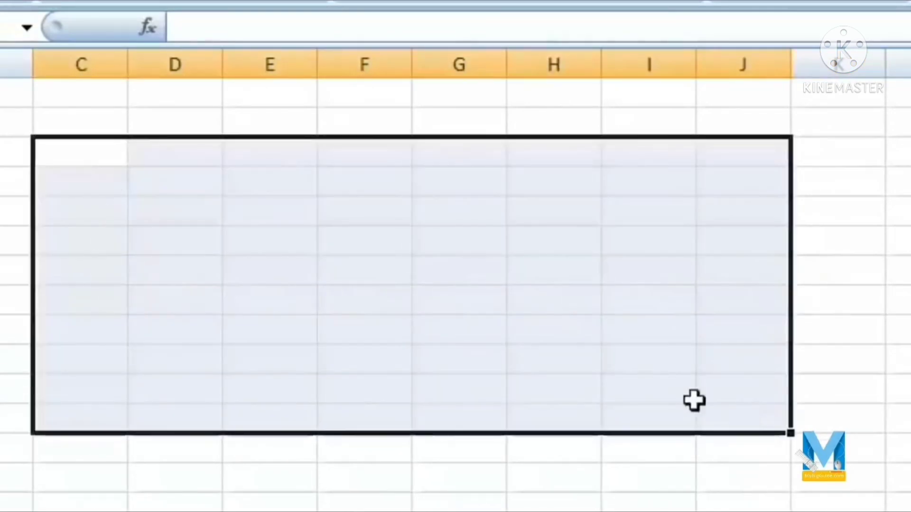
Step: Enter 25, 25, 25, 25 and 2 across row 3 from E3 to I3
click(293, 220)
click(264, 146)
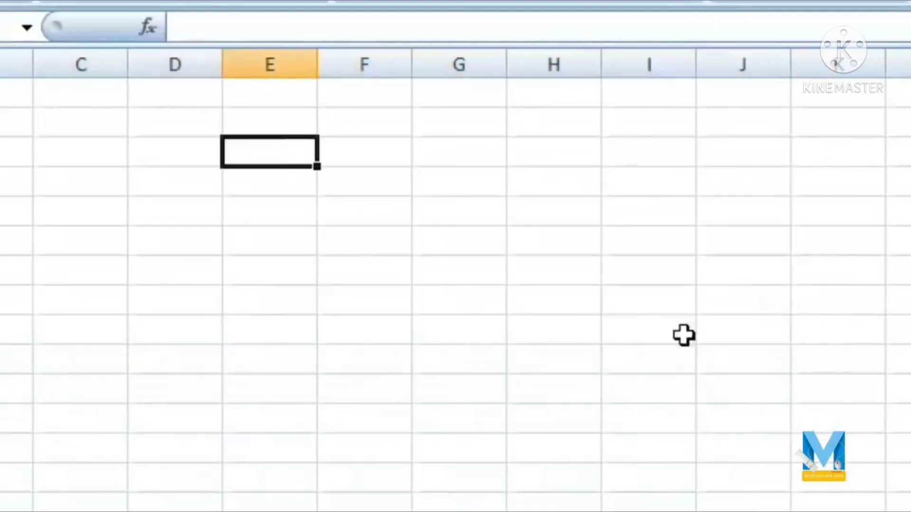
text(25)
key(Tab)
text(25)
key(Tab)
text(25)
key(Tab)
text(25	2)
key(Tab)
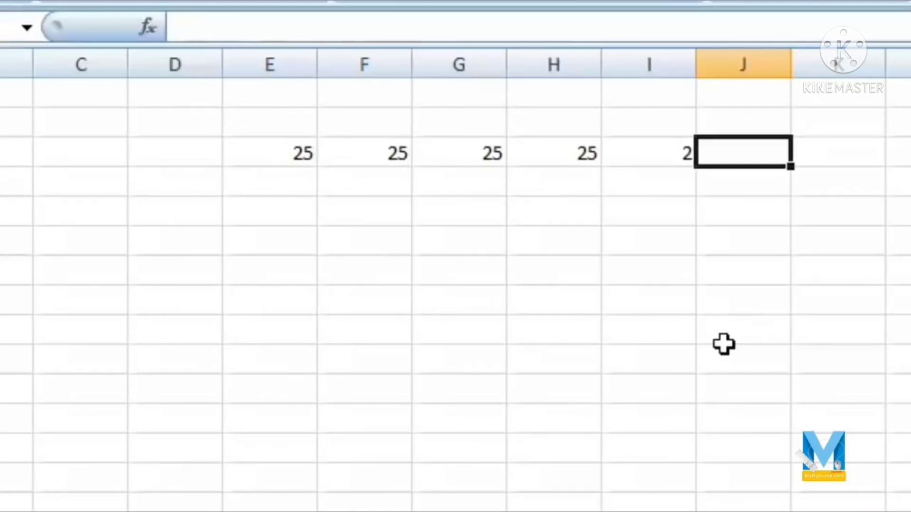
Step: Select E3:F12 and fill it row by row within the selection with 25, 25, 25, 285, 25, 252, seven 52s and 5
click(698, 339)
drag(282, 154, 378, 381)
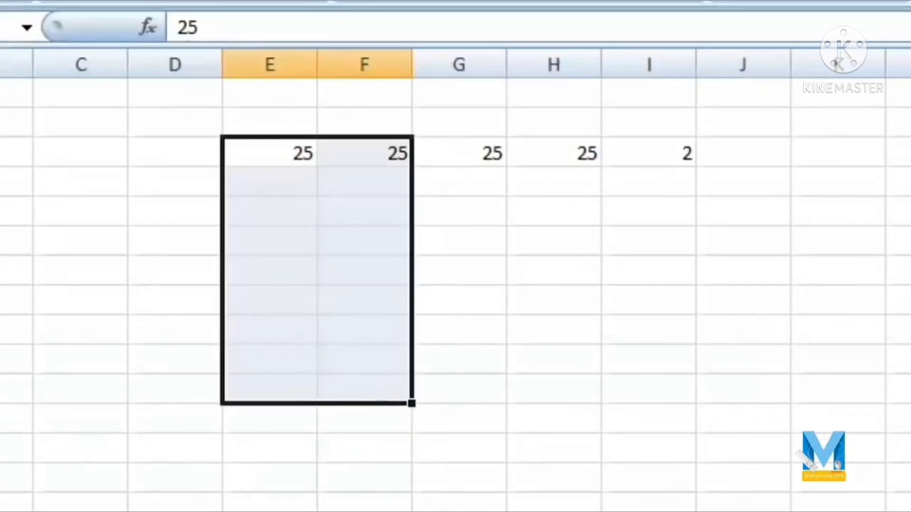
drag(268, 150, 393, 413)
text(25)
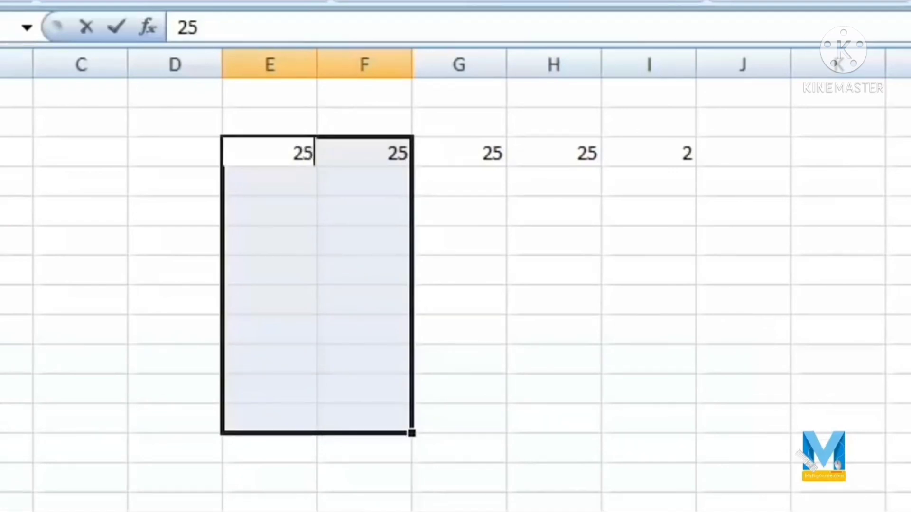
key(Tab)
text(25)
key(Tab)
text(25)
key(Tab)
text(285)
key(Tab)
text(25)
key(Tab)
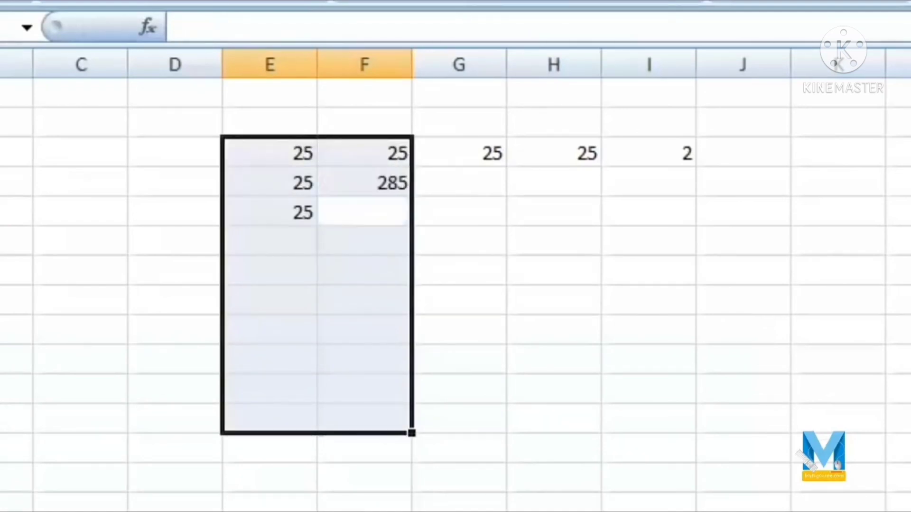
text(25252)
key(Tab)
text(52)
key(Tab)
text(52)
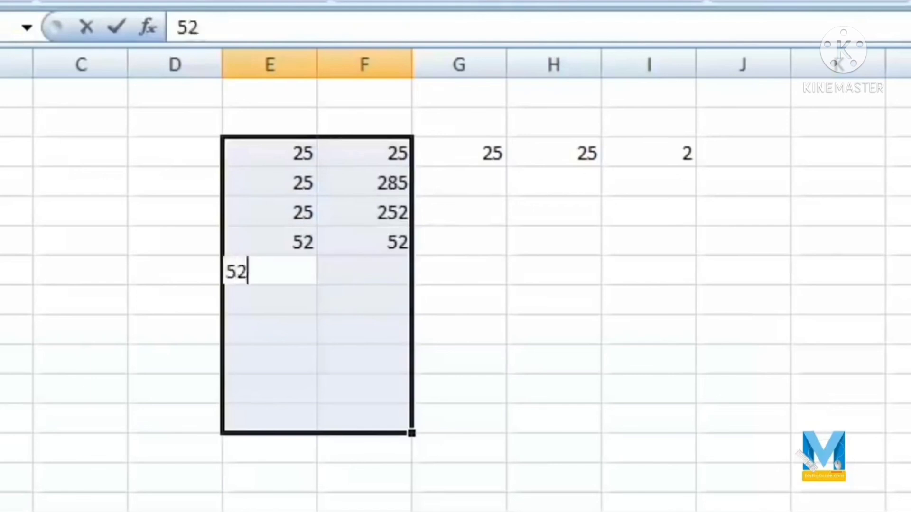
key(Tab)
text(52)
key(Tab)
text(52	52	52	5	)
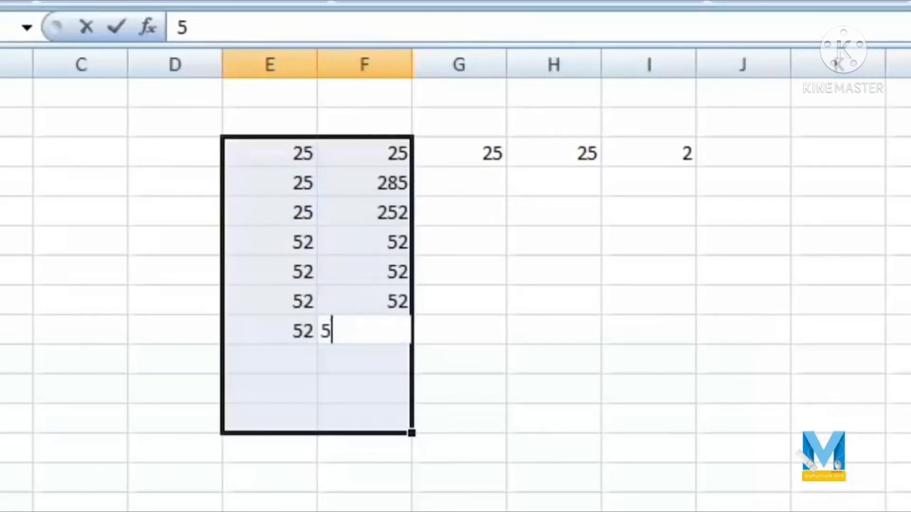
Step: Fill E10:F12 with alternating 2 and 5, and overwrite the range from E3 with 25, 5, 2, 5, 5, 2, 5 and 2s
text(2	5	2	5	2	5	25	5	2)
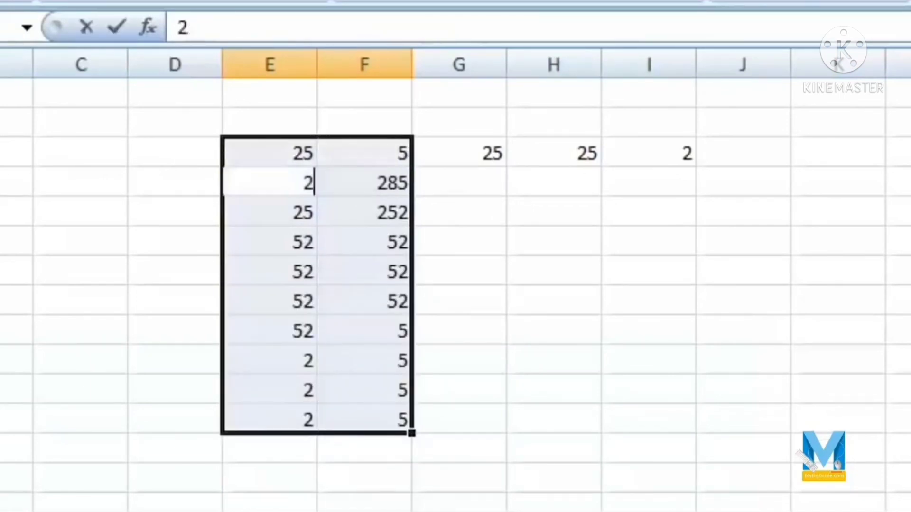
text(	5	5	2	5	2	2	2	2	2	2)
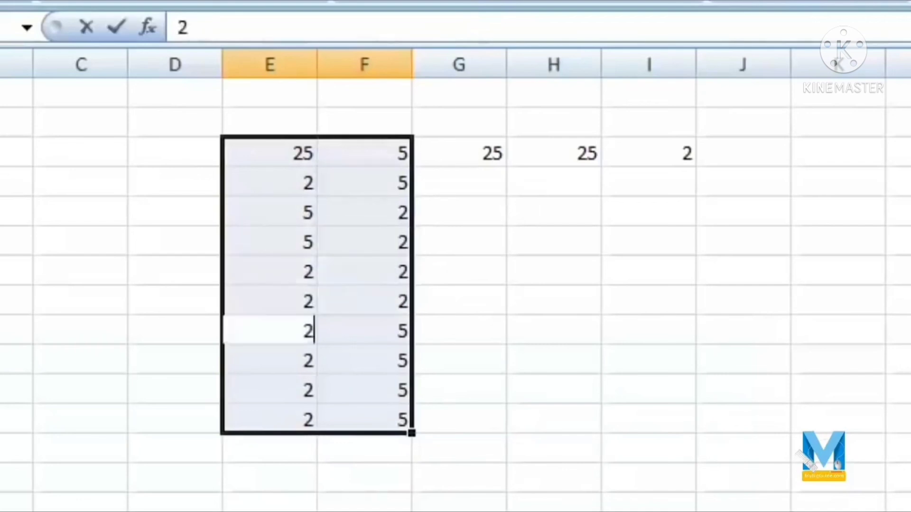
text(	2	2	2	2	2	2	2)
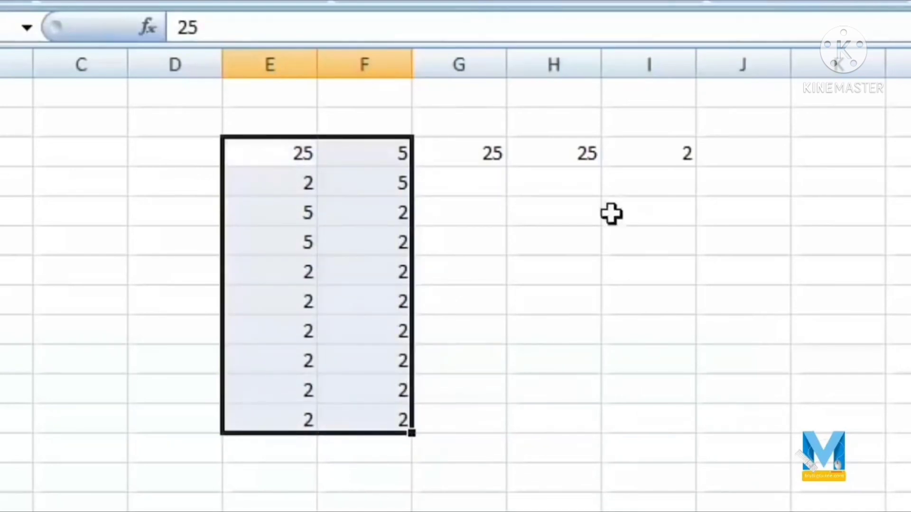
Step: Select G3:K5 and fill it row by row within the selection with 25, 2, 2, 5 and 2 in the remaining cells
drag(435, 138, 884, 211)
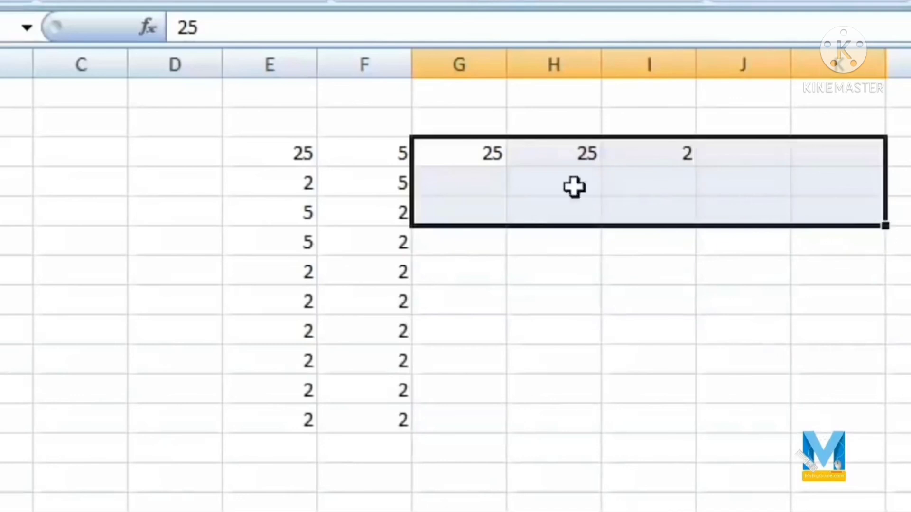
text(25)
key(Tab)
text(2)
key(Tab)
text(2)
key(Tab)
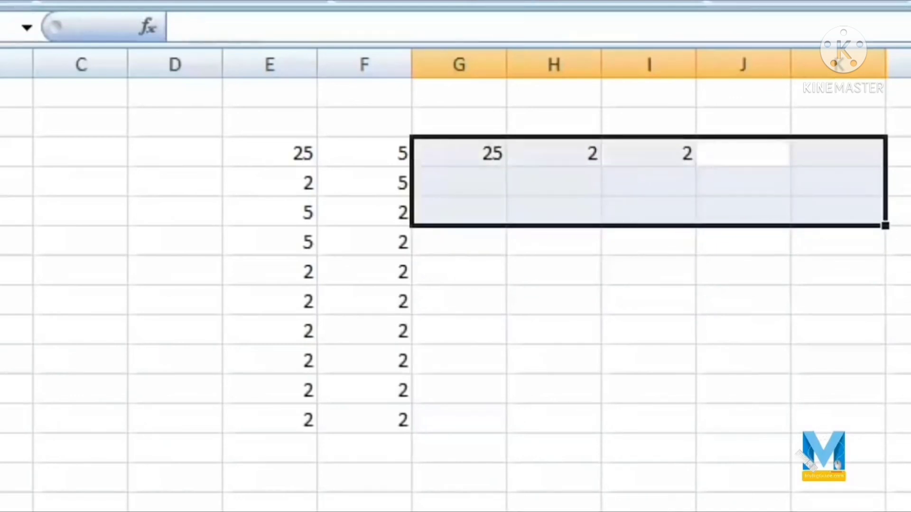
text(5	2	2	2	2	2	2	2	2	2	2	2	2)
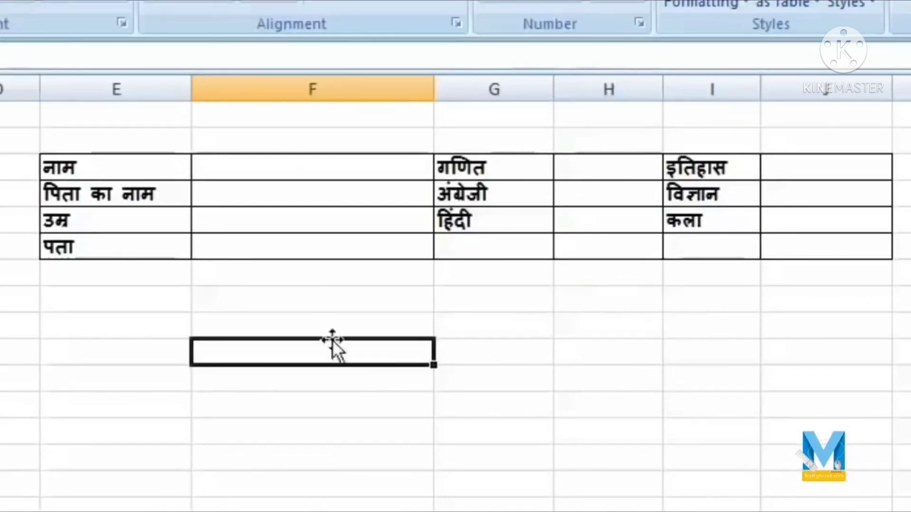
Step: Select the form's separate input cells F3:F6, H3:H5 and J3:J5 in order, and make F3 the active cell
click(330, 176)
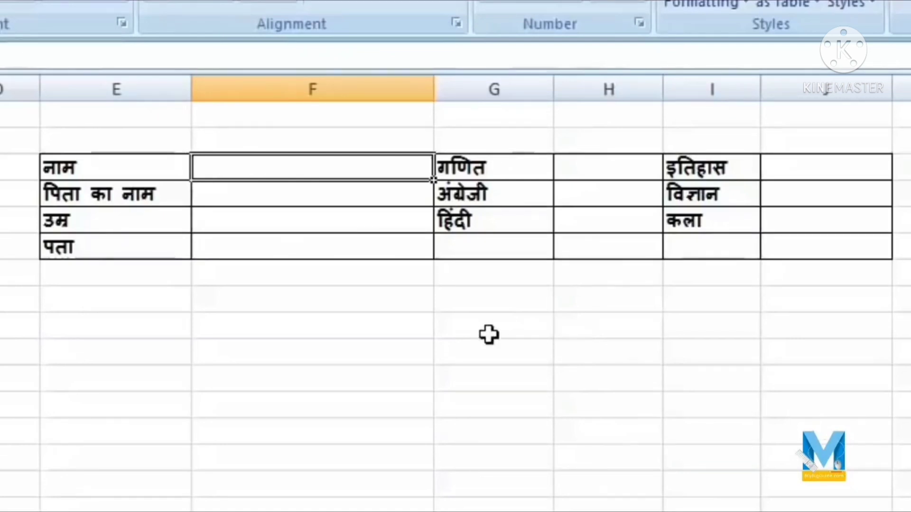
ctrl+click(307, 193)
ctrl+click(315, 222)
ctrl+click(323, 251)
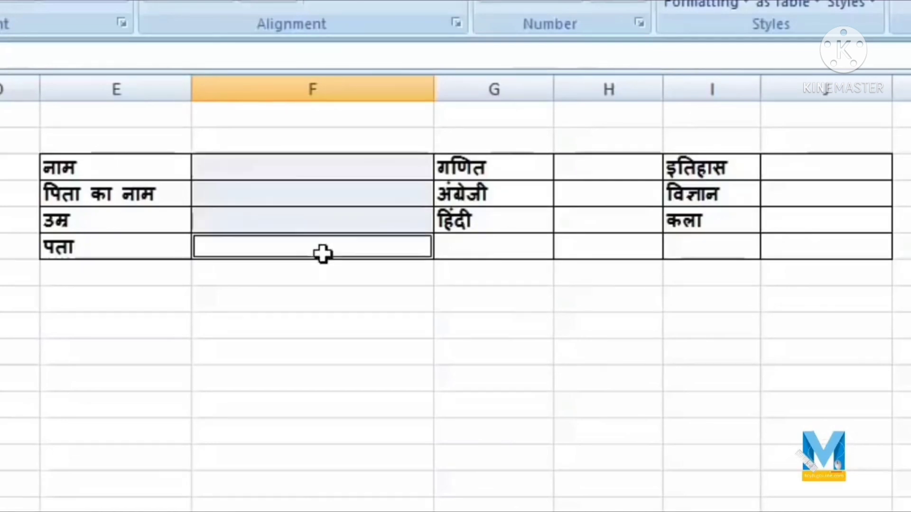
ctrl+click(632, 172)
ctrl+click(631, 193)
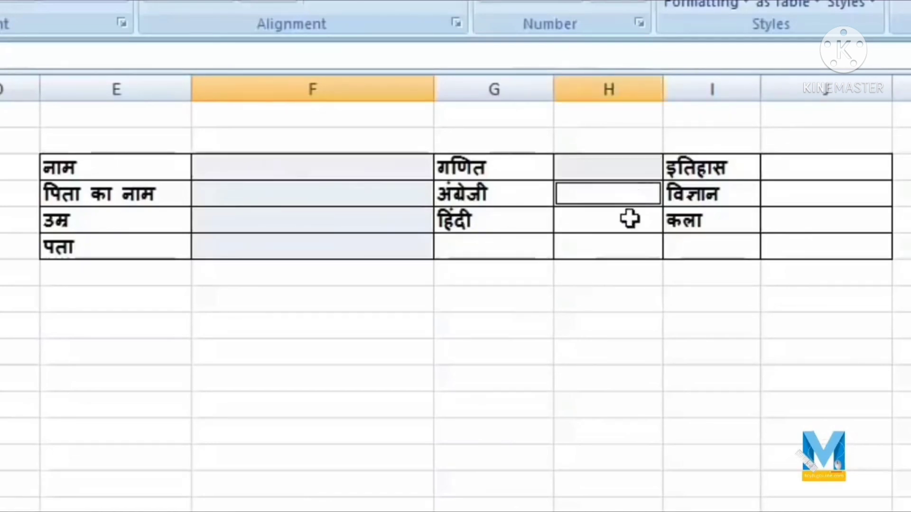
ctrl+click(629, 219)
ctrl+click(782, 170)
ctrl+click(797, 195)
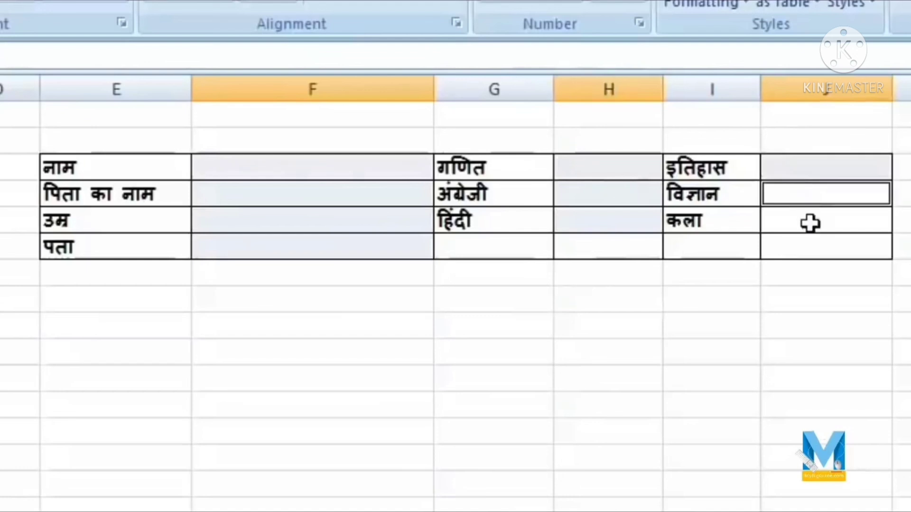
ctrl+click(810, 224)
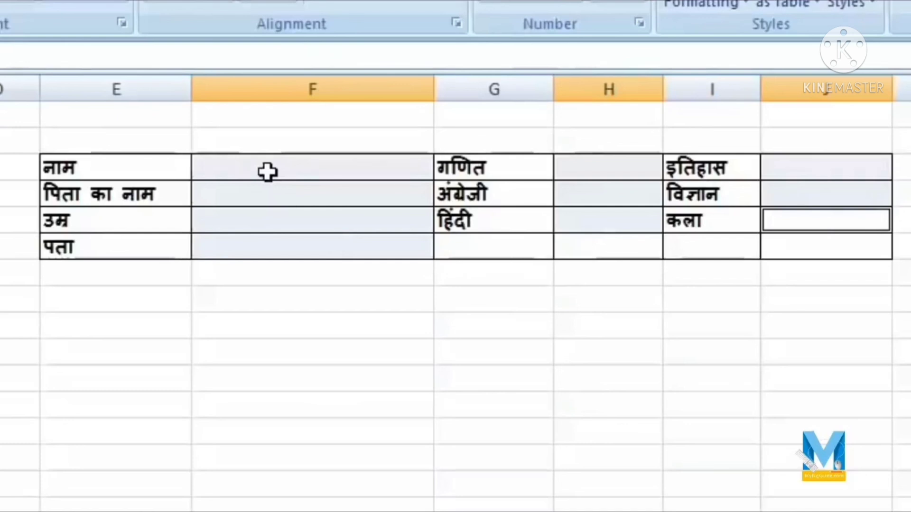
key(Return)
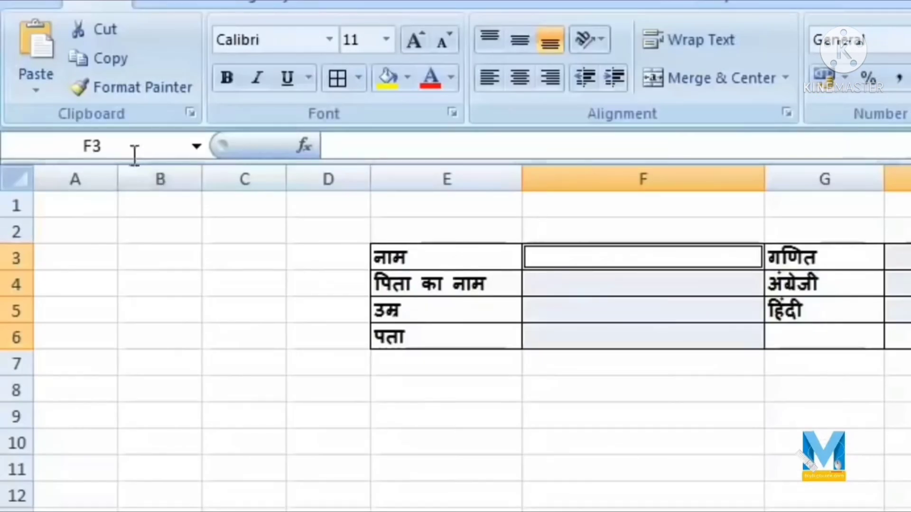
Step: Define the range name "name" for the selected form cells, check the list of defined names, and deselect the cells
click(141, 151)
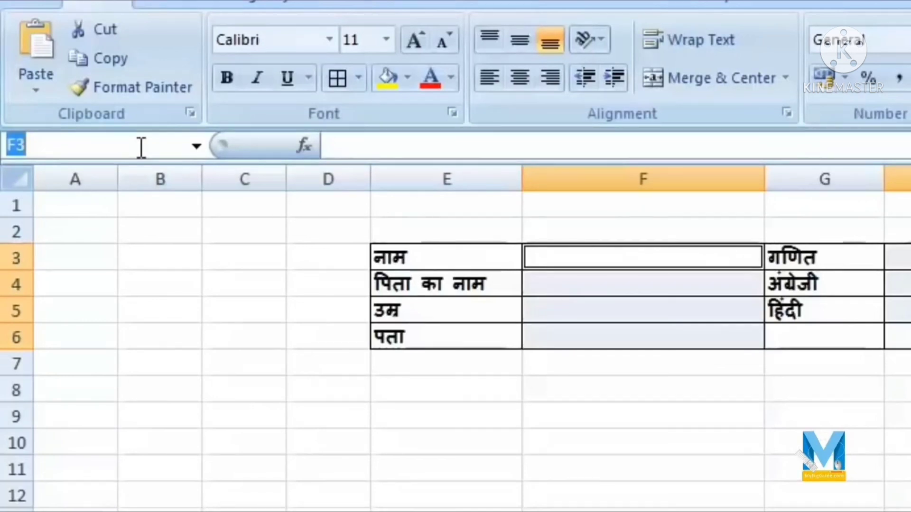
text(name)
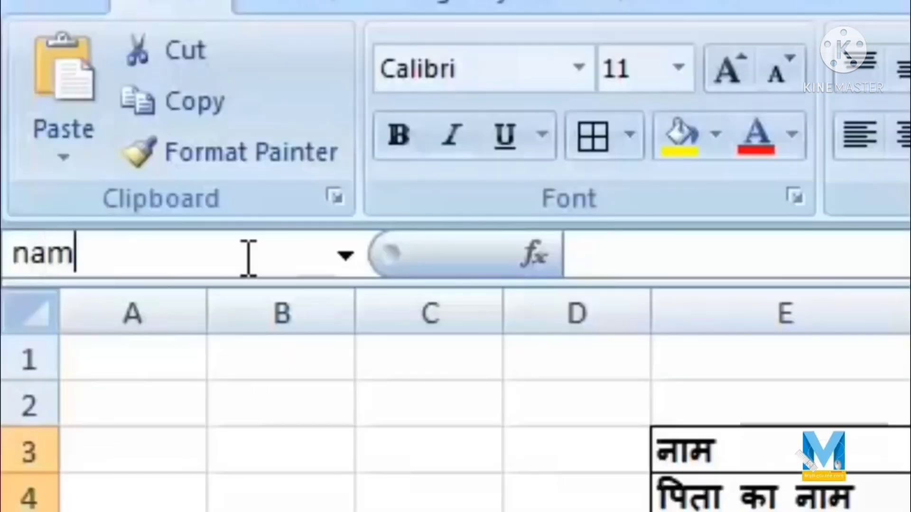
key(Escape)
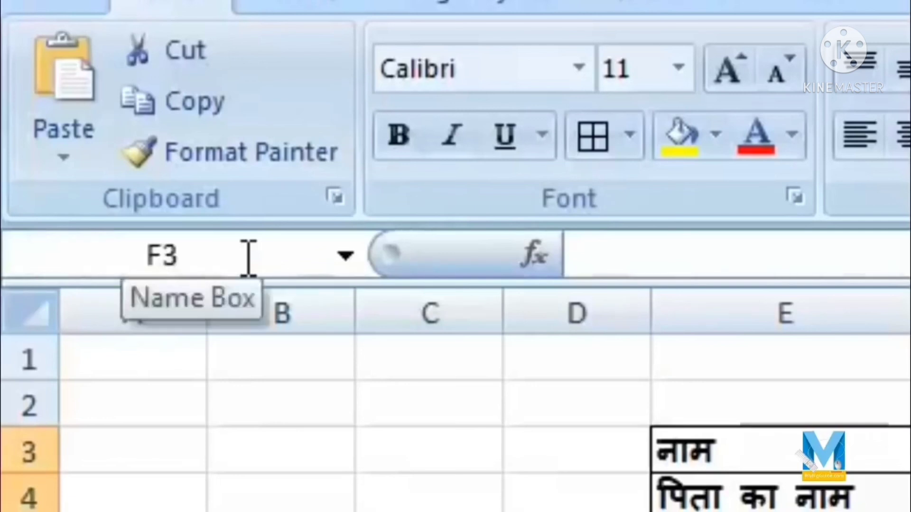
click(347, 257)
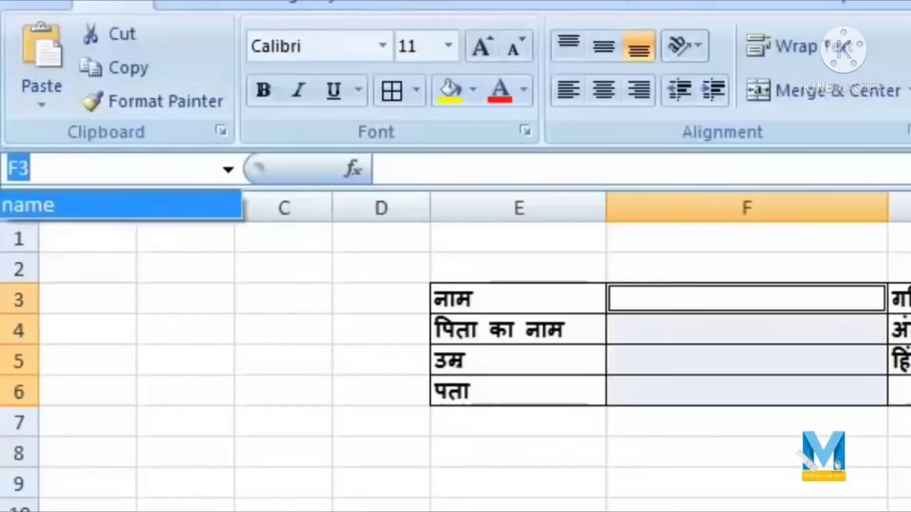
click(747, 508)
click(747, 508)
click(910, 511)
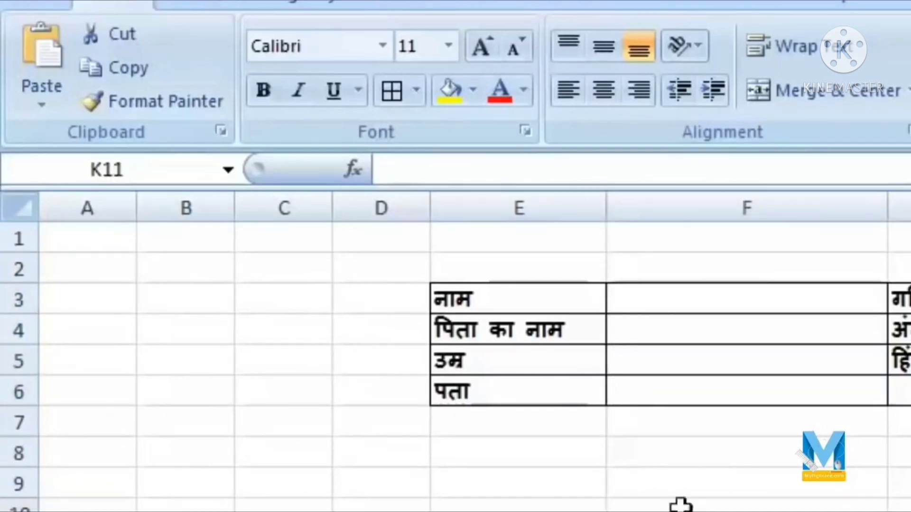
Step: Enter 25, 25, 2, 52, 2, 2, 5, 2 and 2 down column F from F10 to F18
click(680, 507)
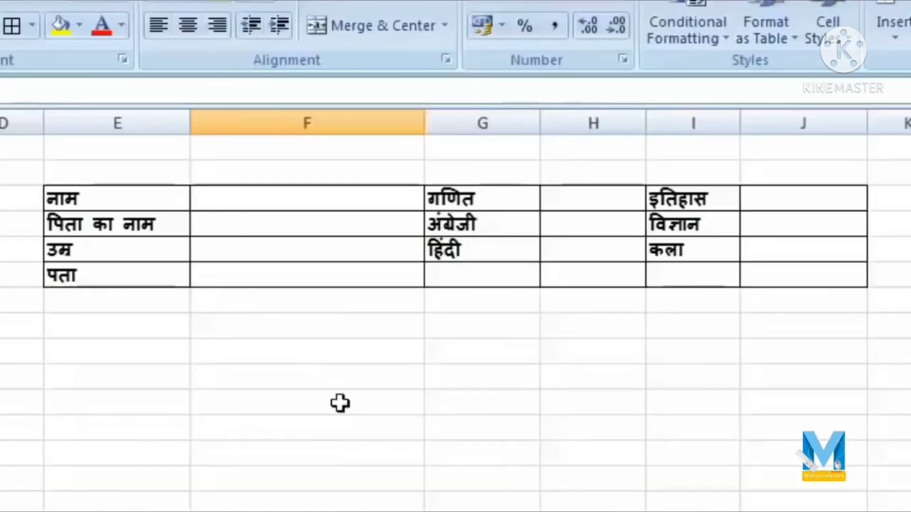
click(791, 509)
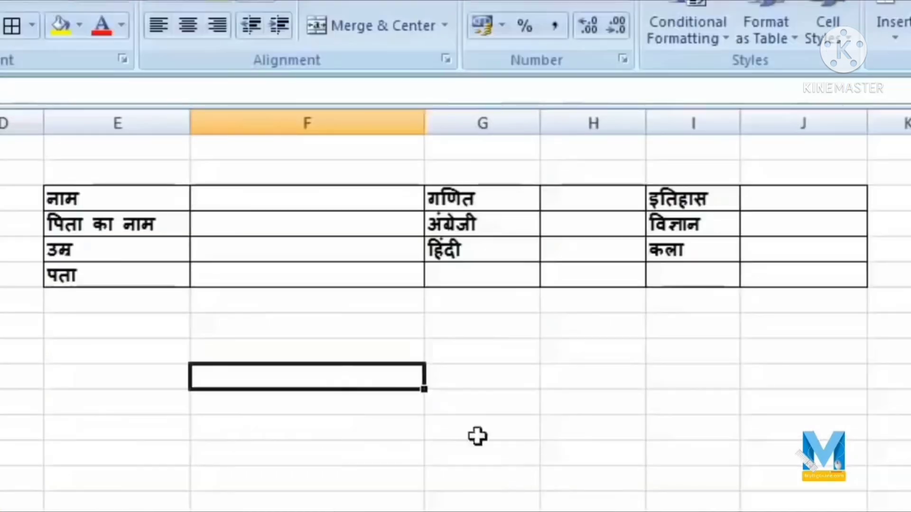
text(25 25 )
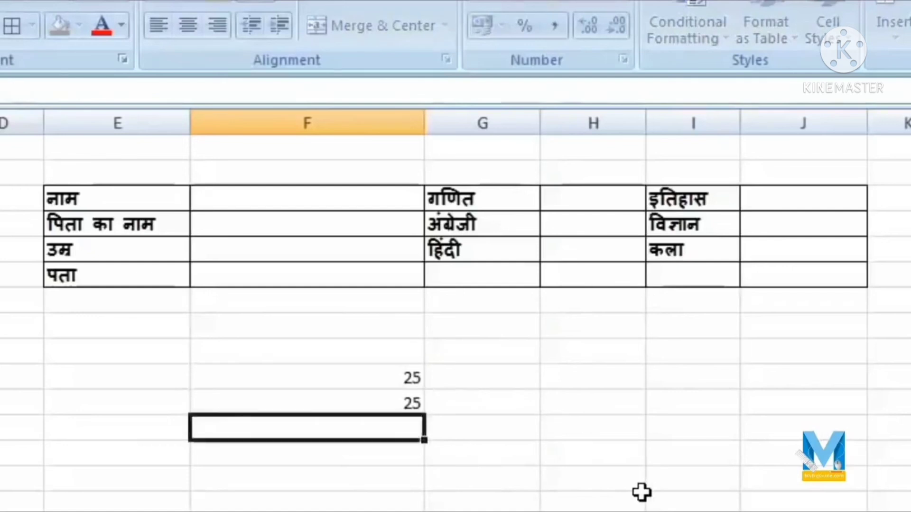
text(2 52 2 2)
key(Return)
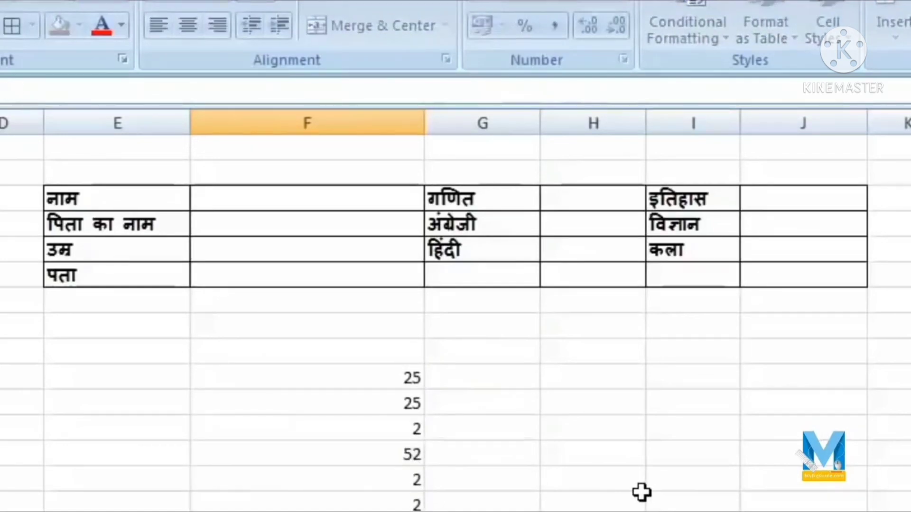
text(5)
key(Return)
text(2)
key(Return)
text(2)
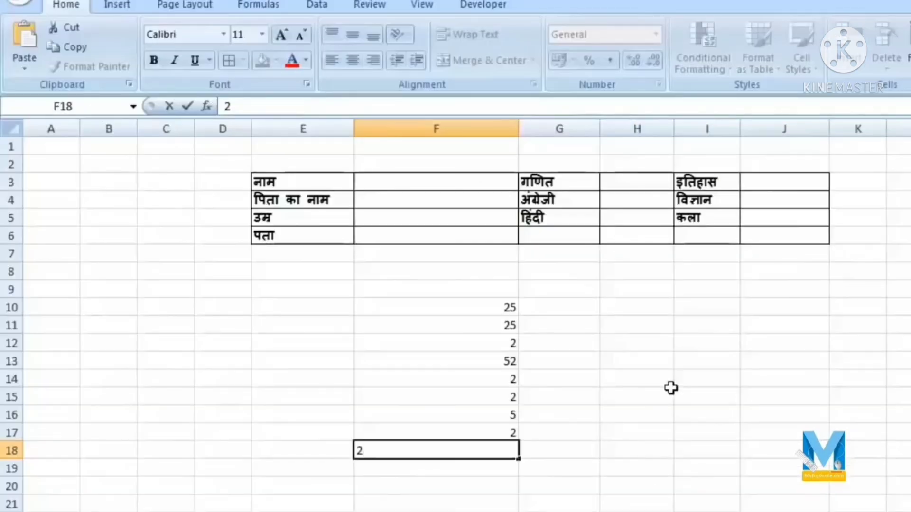
key(Return)
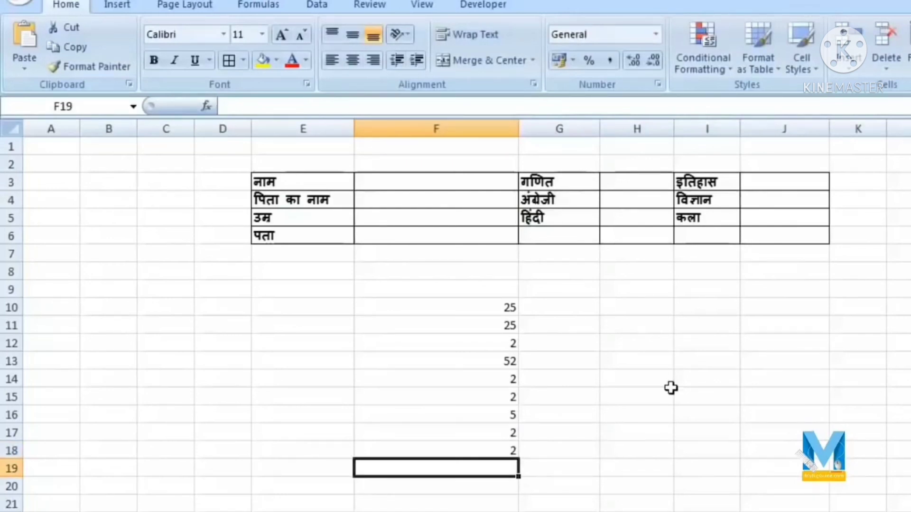
Step: Select the named range "name" and fill F3:F6 with the person's name, the father's name, age 25 and the address
click(133, 108)
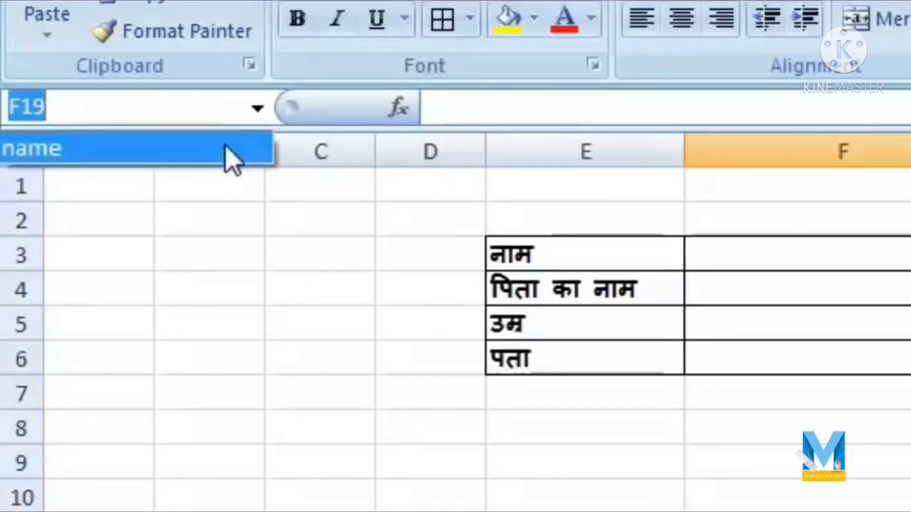
click(230, 151)
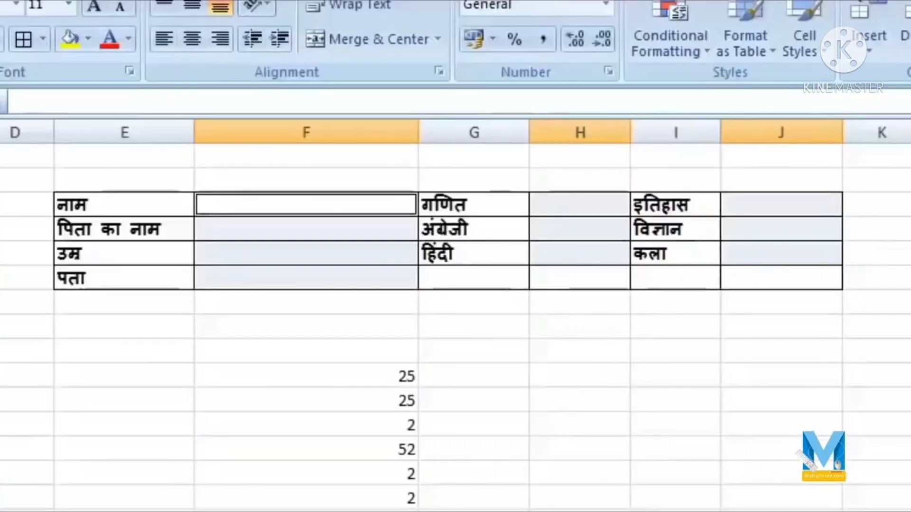
text(ram)
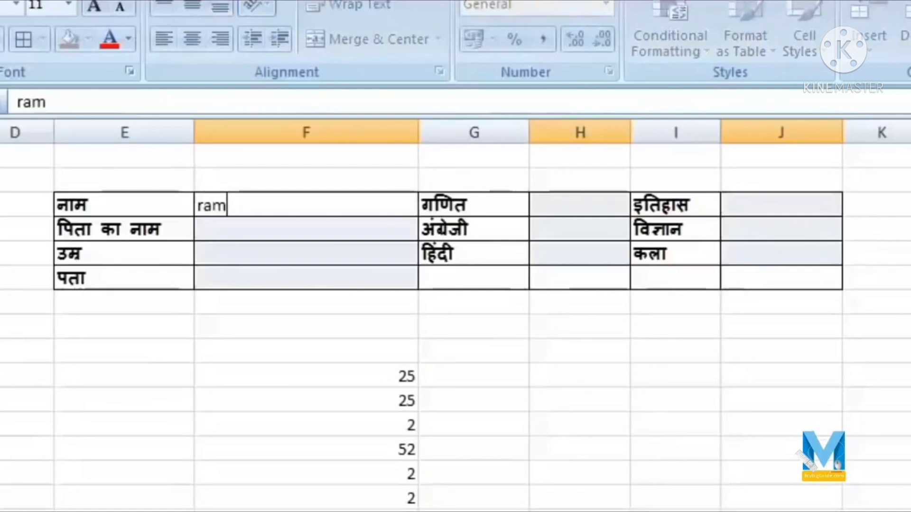
key(Return)
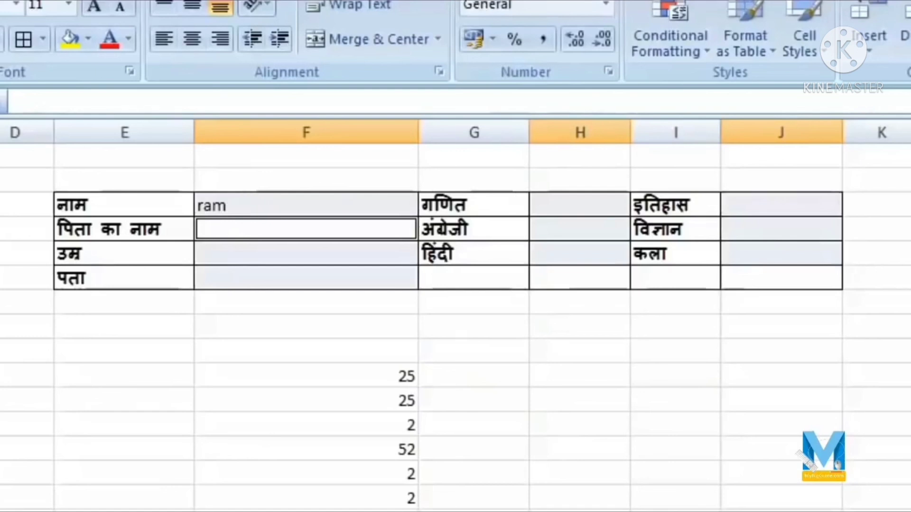
text(k)
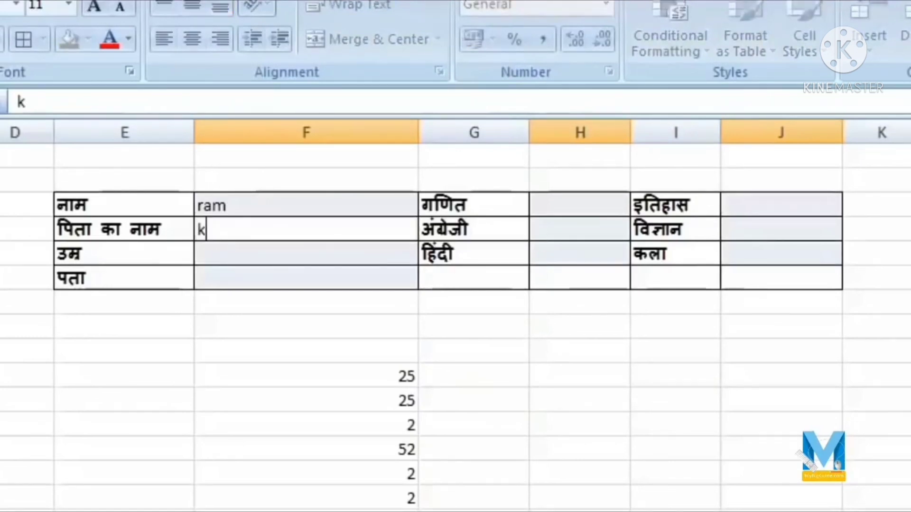
text(umar)
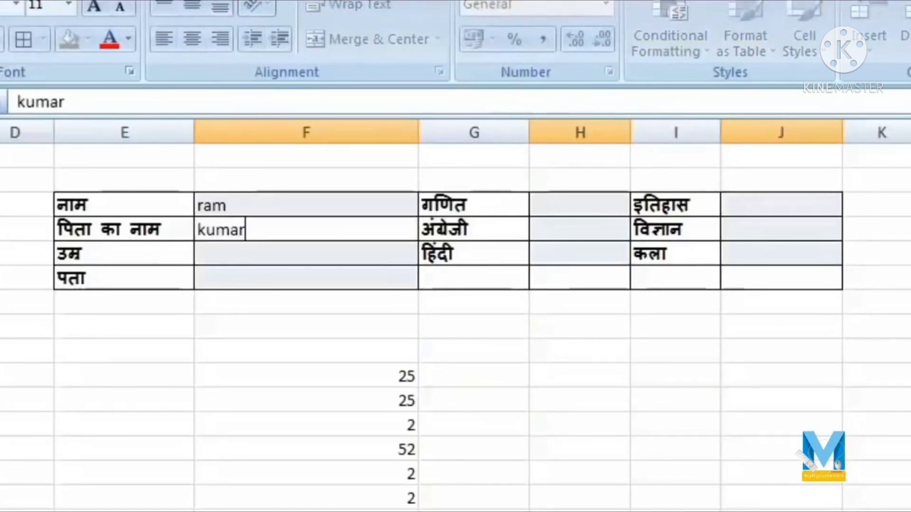
key(Return)
text(25)
key(Return)
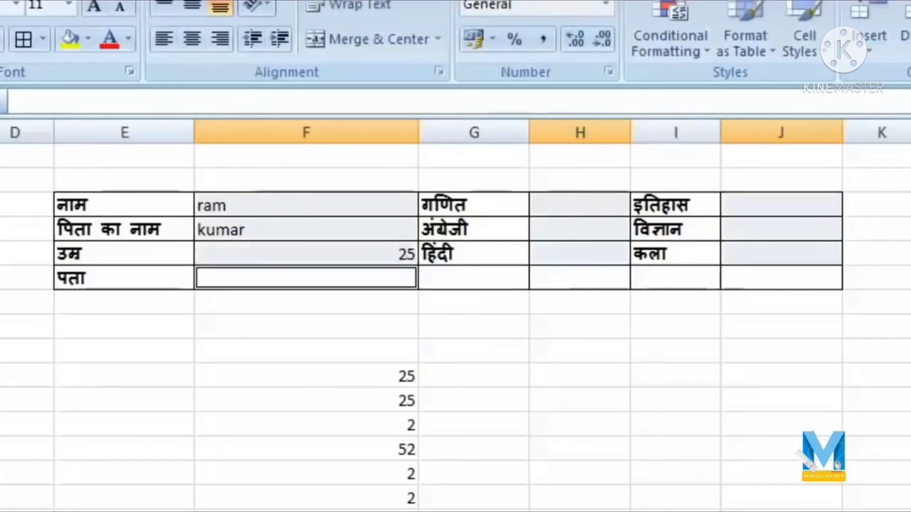
text(agra)
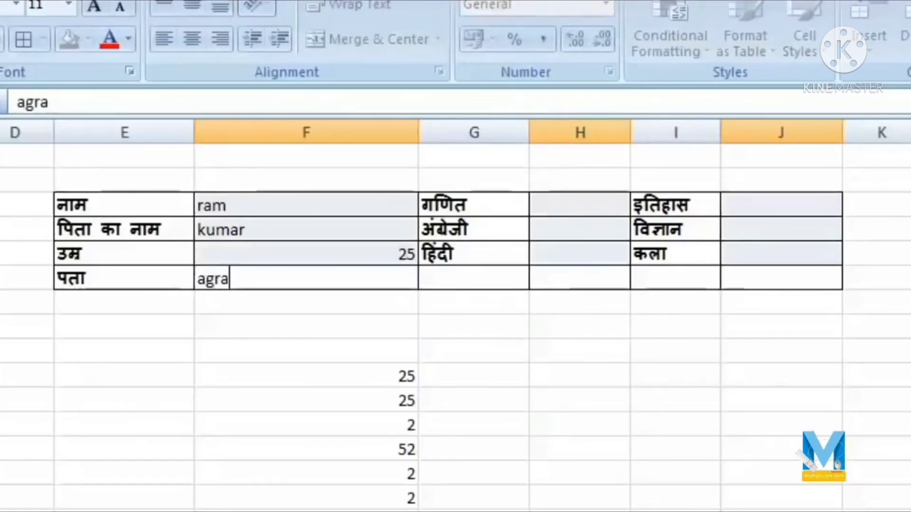
key(Return)
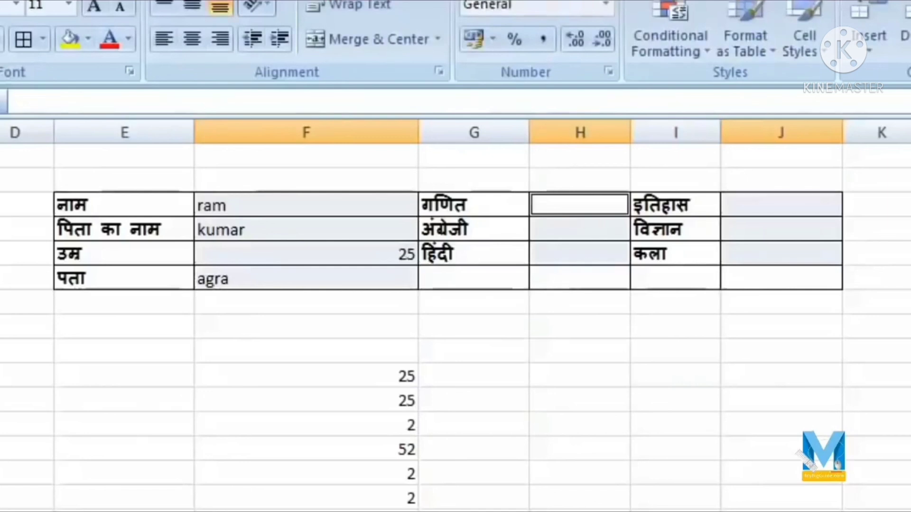
Step: Enter the subject marks within the selection: 25 in each of H3:H5, J3 and J4, and 252 in J5
text(25)
key(Return)
text(25)
key(Return)
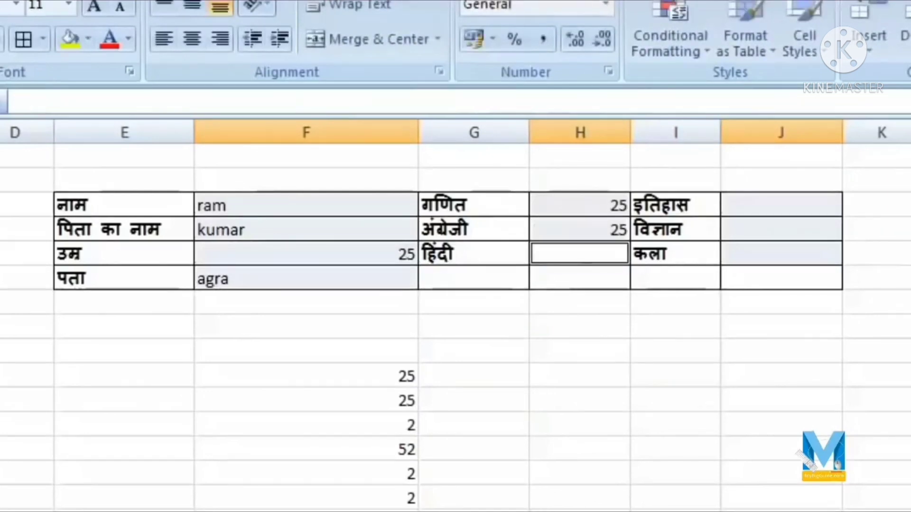
text(25)
key(Return)
text(25)
key(Return)
text(25)
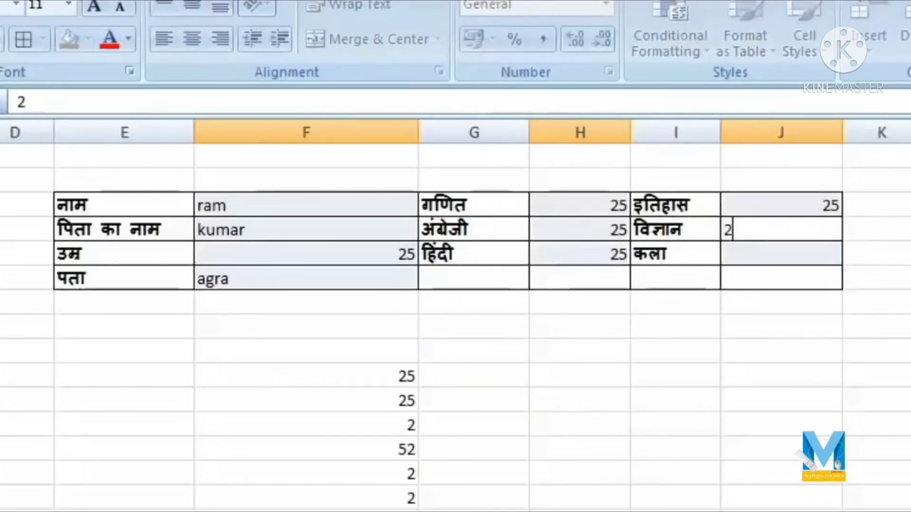
key(Return)
text(252)
key(Return)
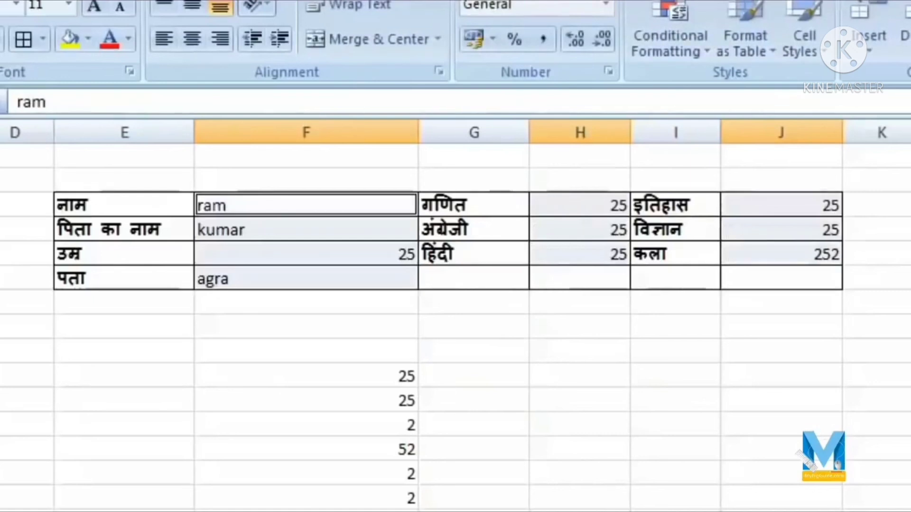